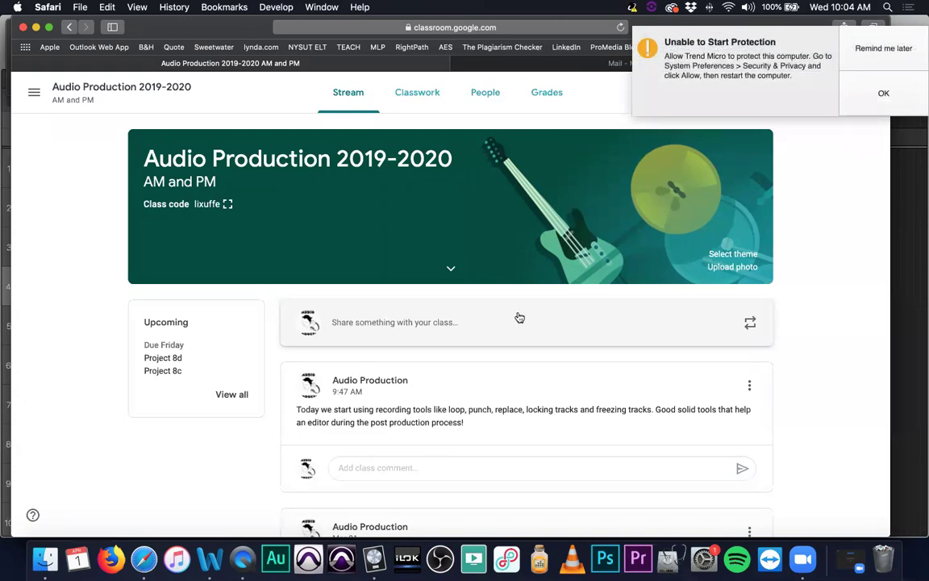
- Browse the class stream's older posts and open the linked WSB Audio Pro YouTube channel
scroll(435, 319, down, 3)
scroll(444, 316, down, 15)
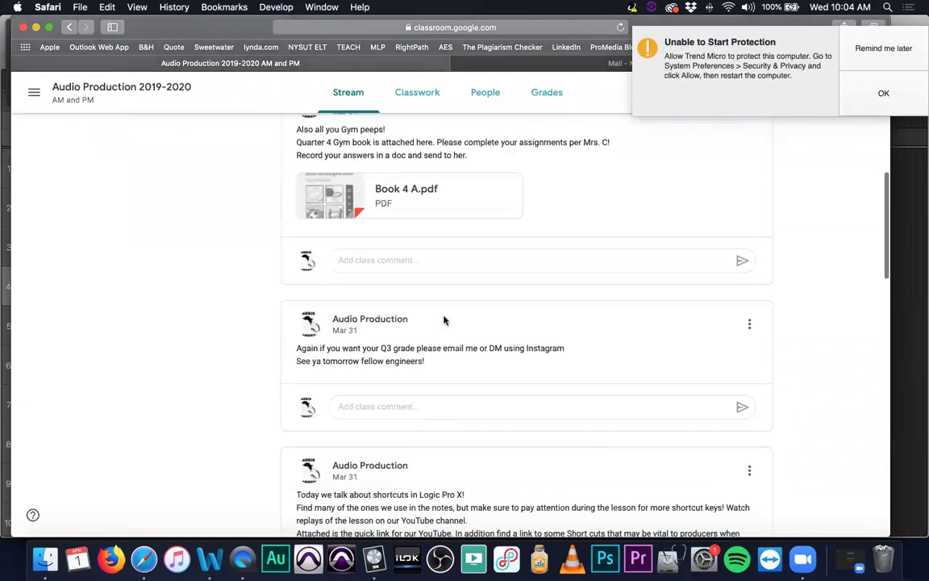
scroll(444, 319, down, 8)
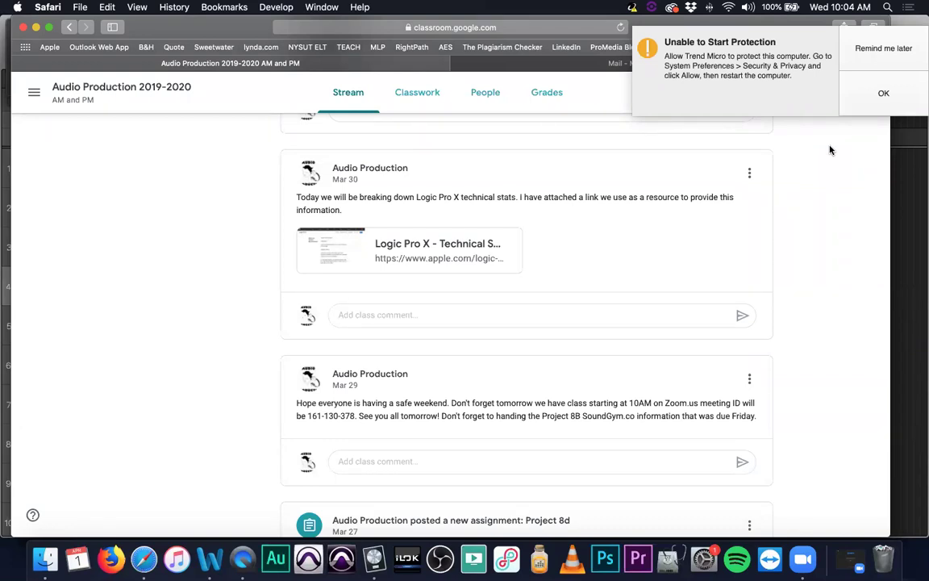
scroll(587, 262, up, 3)
scroll(586, 262, up, 8)
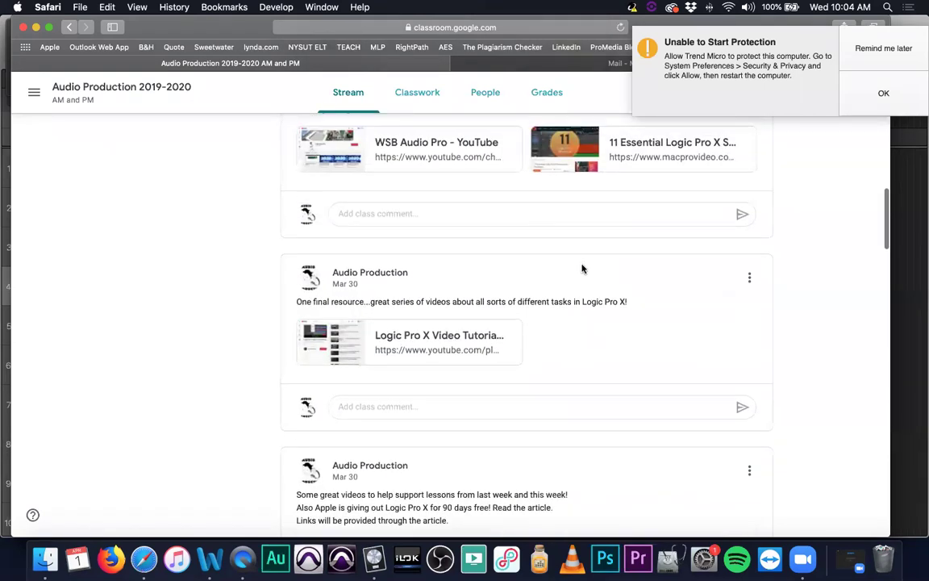
scroll(583, 269, up, 3)
click(497, 286)
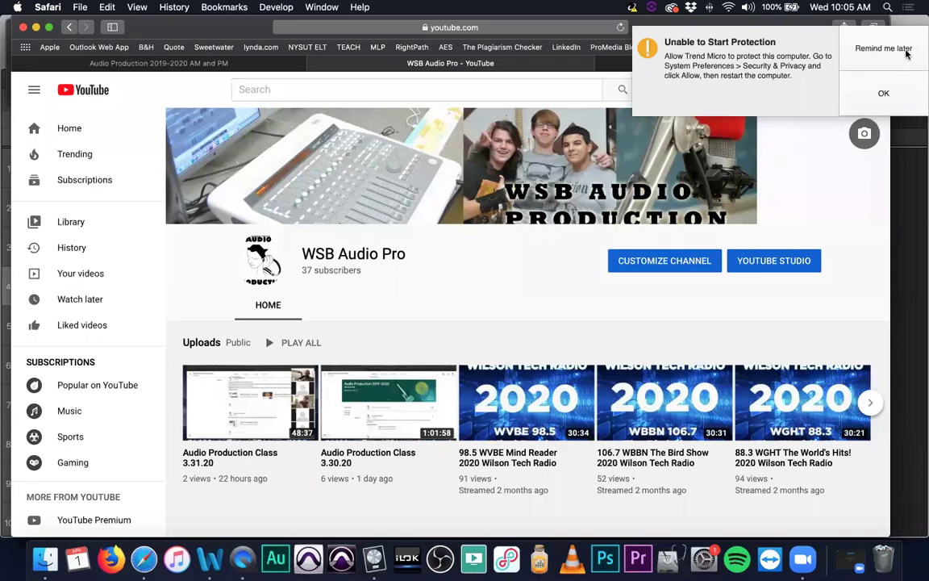
- Postpone the Trend Micro protection warning and return to the beginning of the Audio Production class stream
click(884, 48)
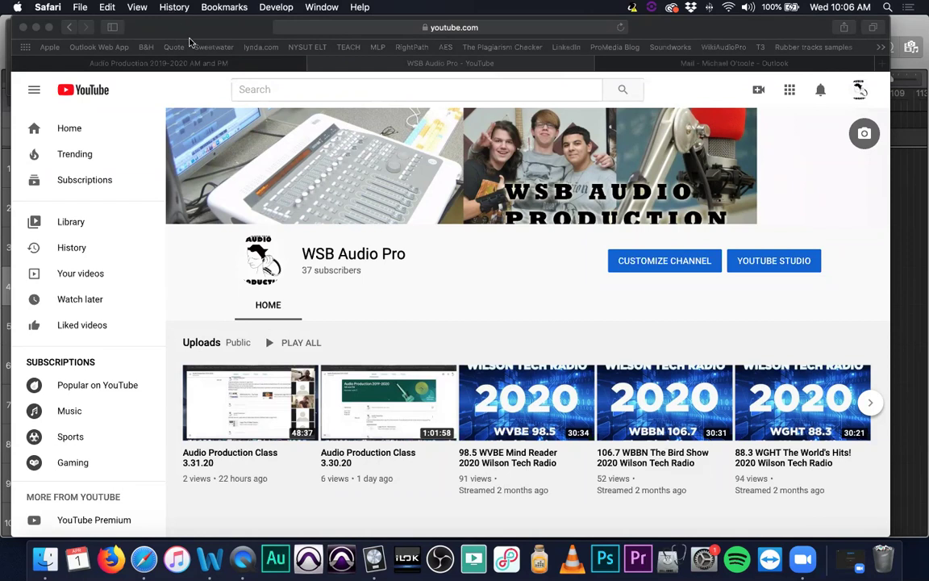
click(167, 62)
scroll(443, 259, up, 10)
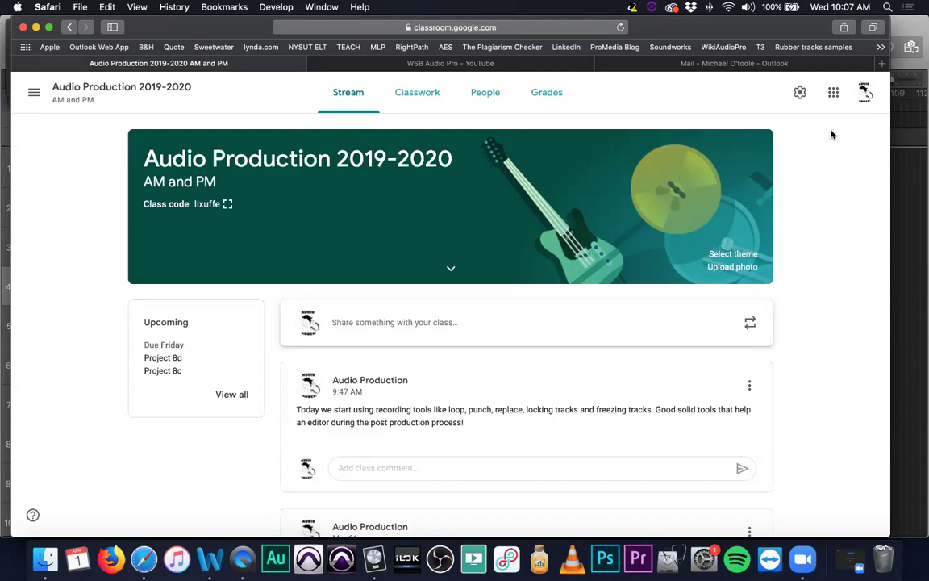
- View the class roster, and open the student work for the project 8B assignment
click(554, 95)
click(497, 95)
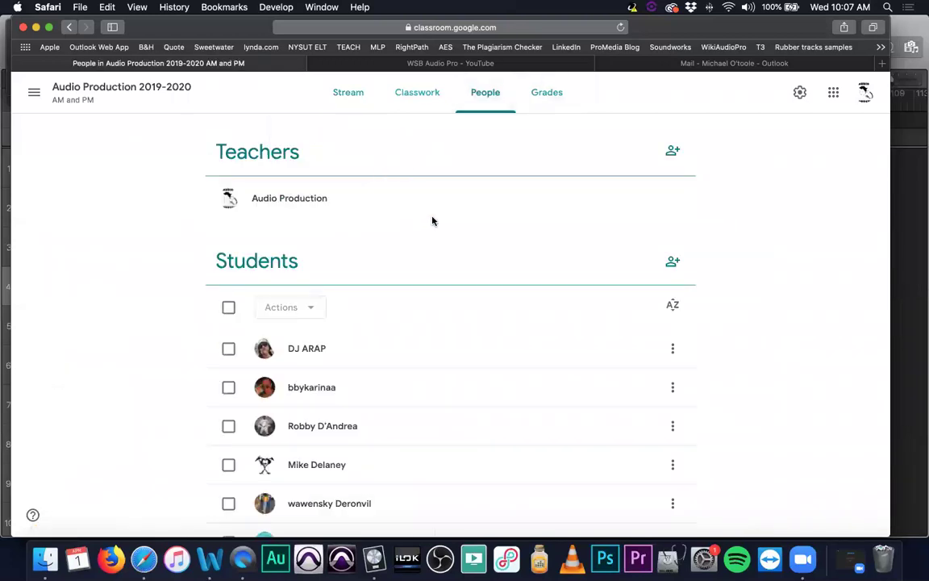
click(430, 105)
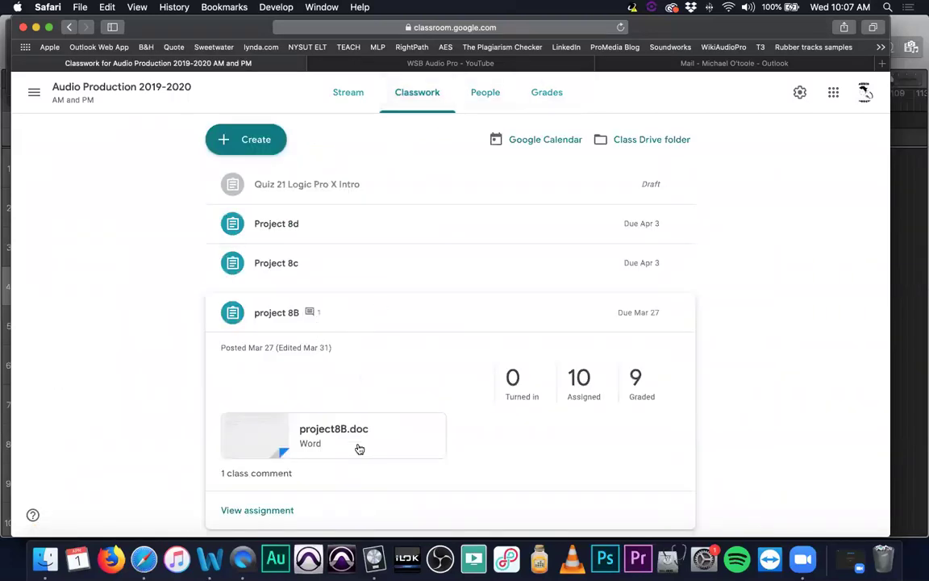
click(276, 511)
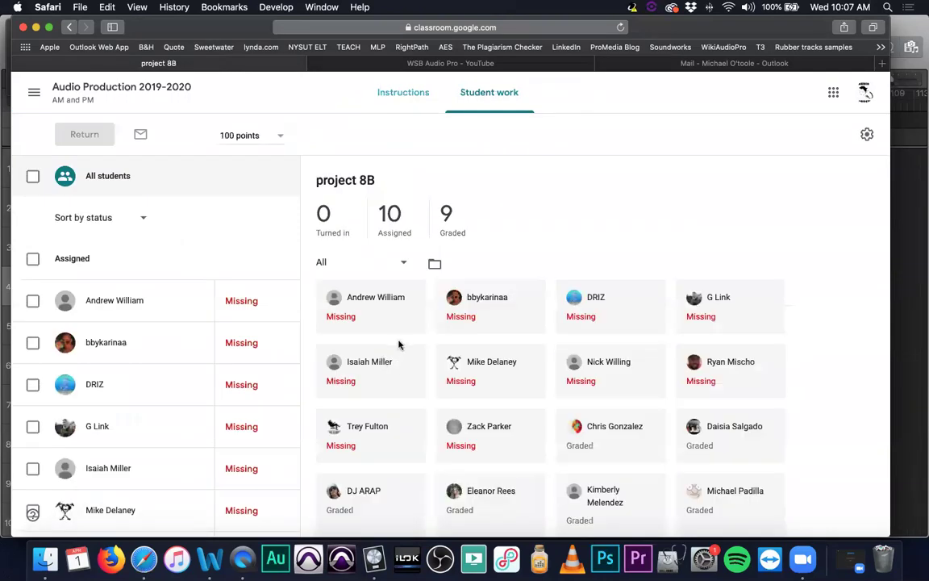
- Examine which students have missing or graded submissions for project 8B, and view the assignment's instructions
scroll(400, 346, down, 3)
scroll(418, 348, up, 3)
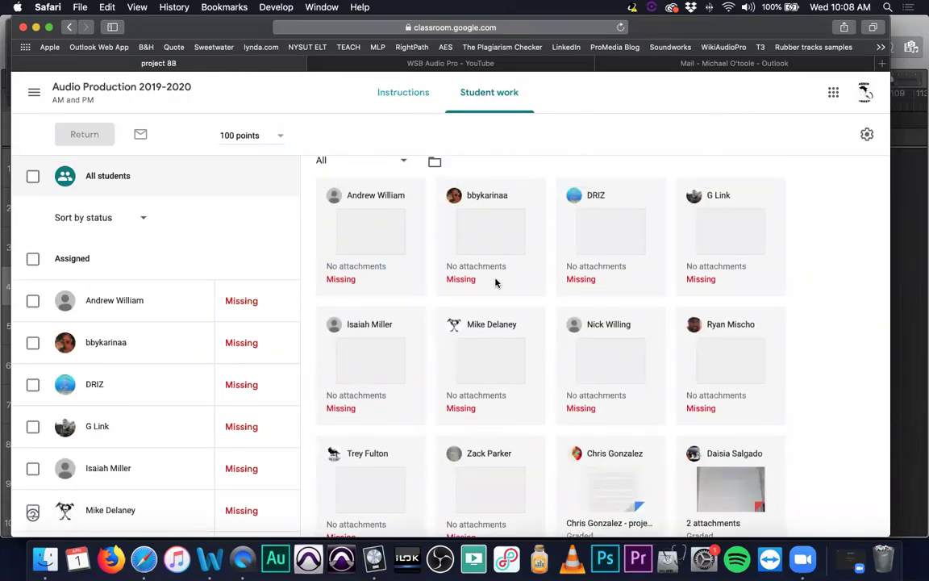
scroll(498, 282, up, 1)
scroll(498, 282, up, 2)
scroll(497, 282, down, 4)
scroll(497, 282, down, 5)
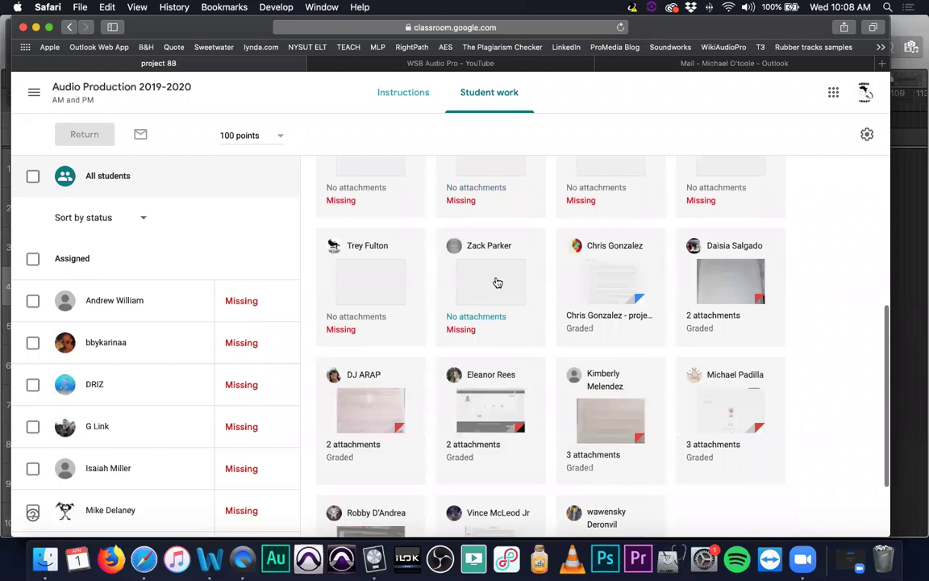
scroll(498, 283, up, 8)
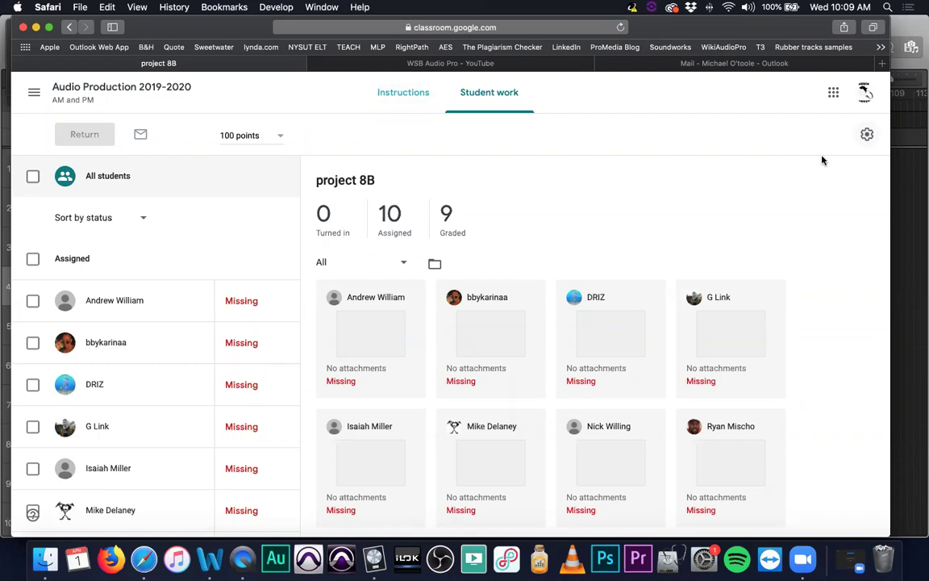
scroll(522, 245, down, 1)
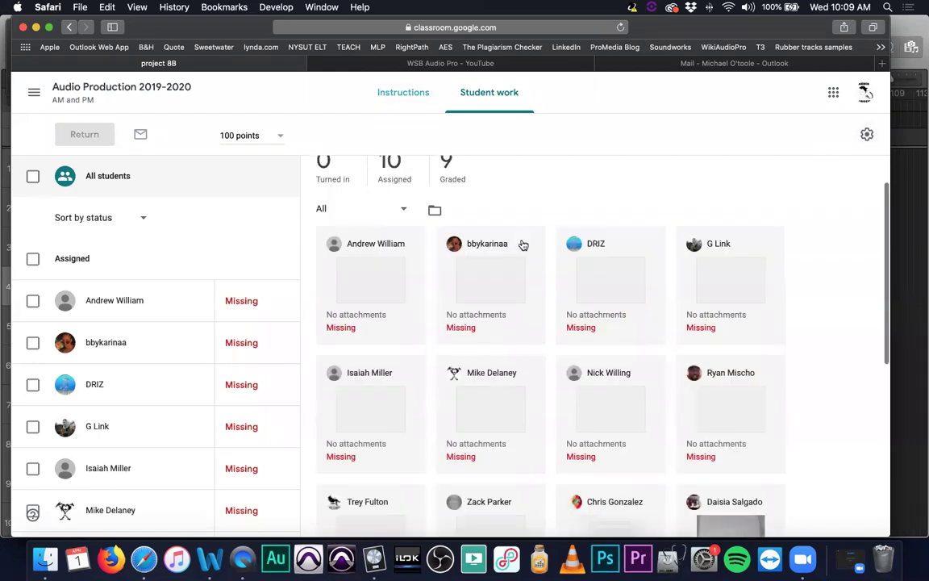
scroll(521, 243, down, 3)
scroll(520, 243, up, 5)
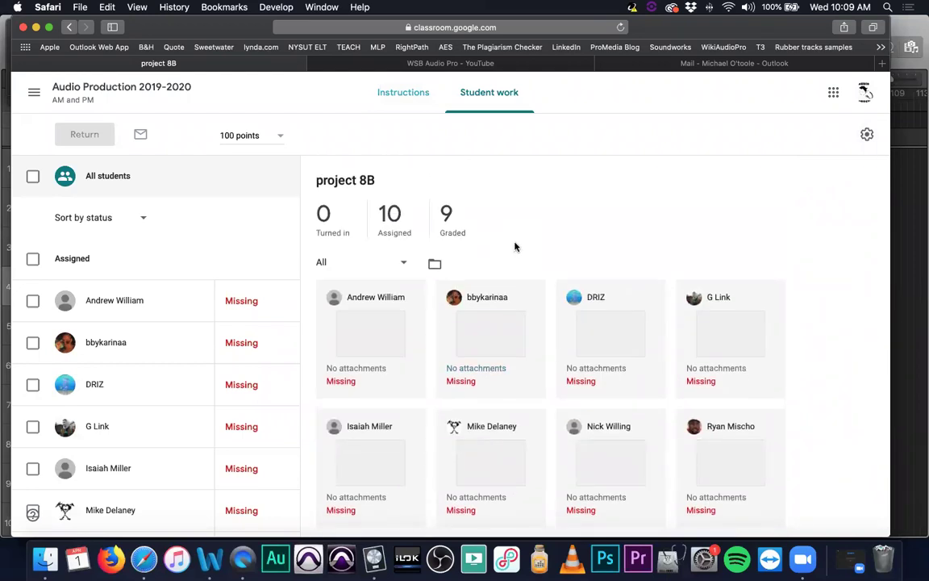
scroll(518, 245, down, 1)
scroll(509, 226, up, 2)
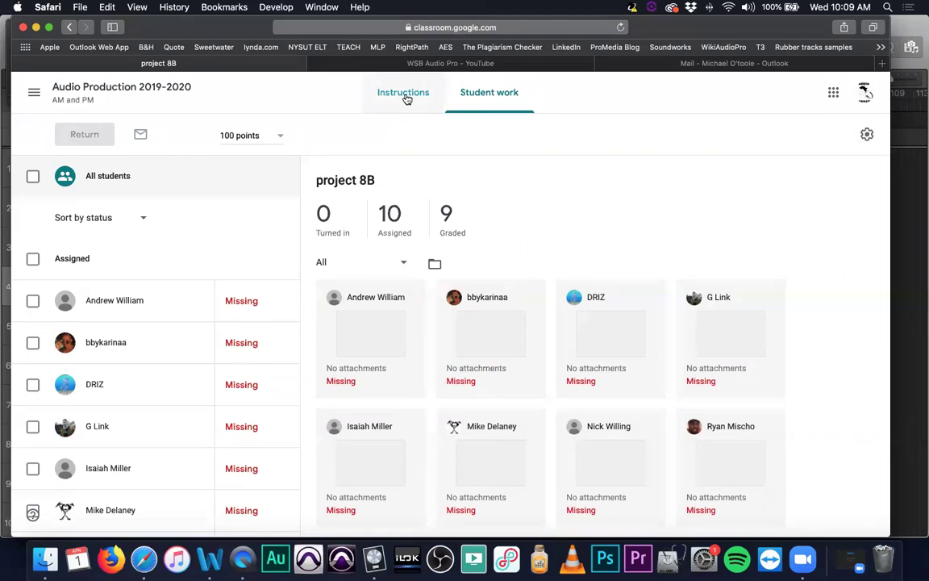
click(407, 98)
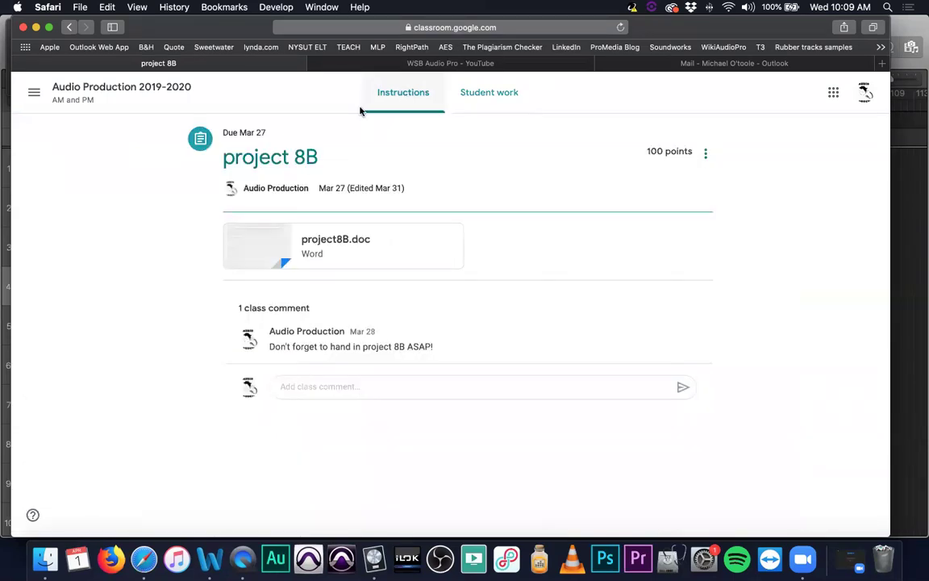
- Check the student work for the upcoming Project 8d and Project 8c assignments, returning to the class stream
click(115, 91)
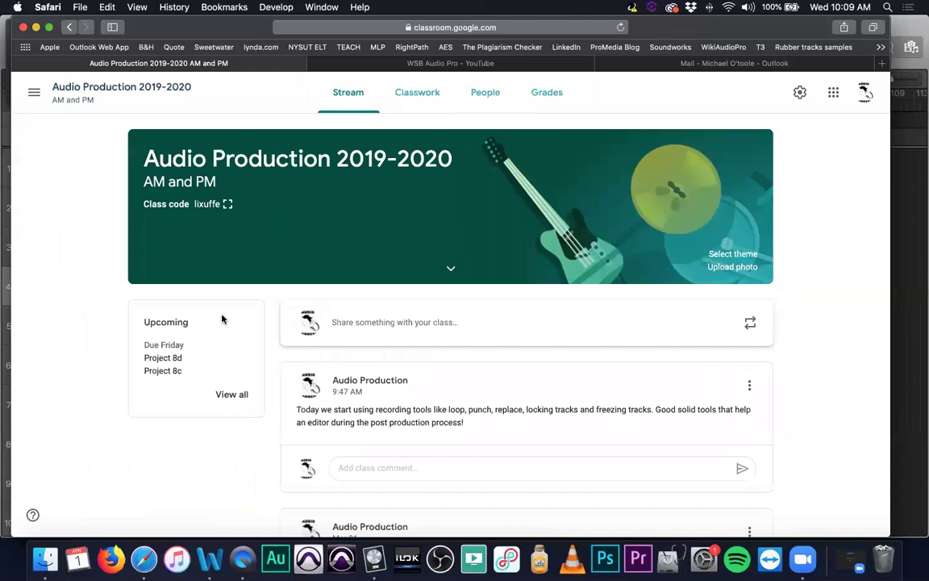
click(170, 357)
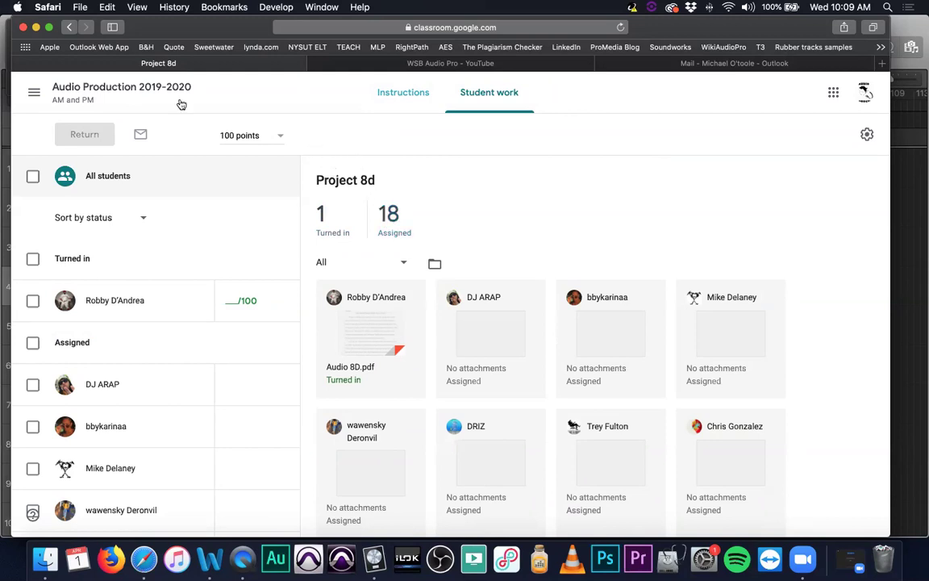
click(113, 89)
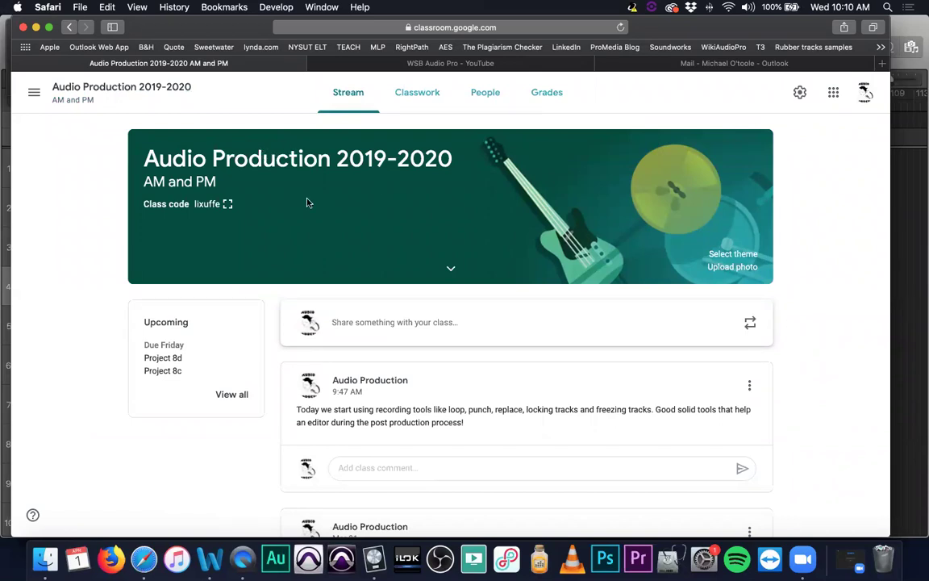
click(161, 371)
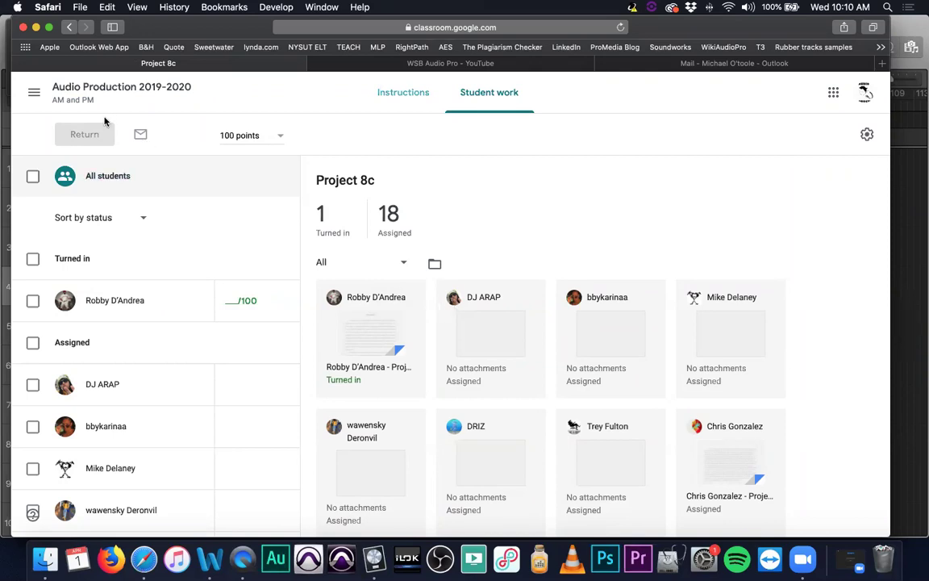
click(115, 90)
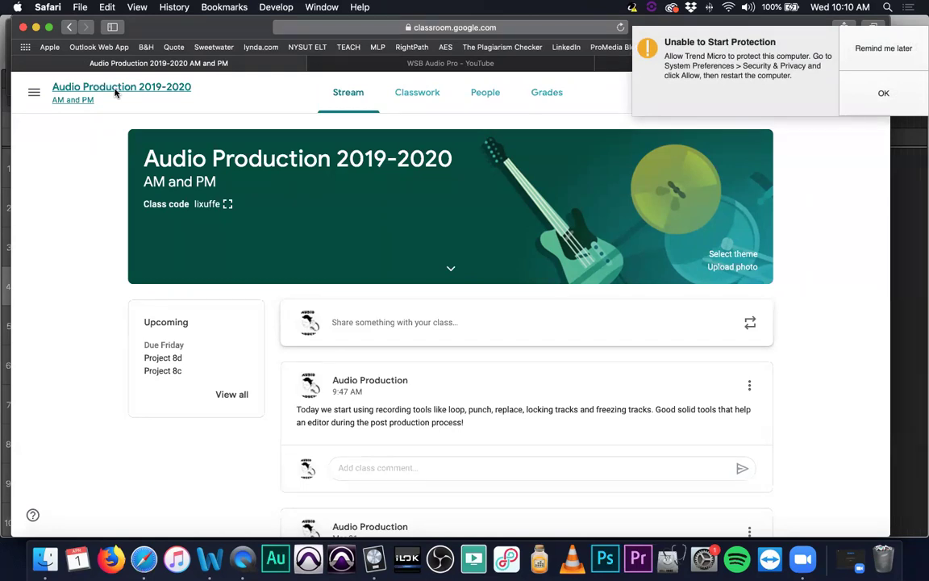
- Postpone the Trend Micro protection warning and display the class's list of classwork assignments
click(917, 47)
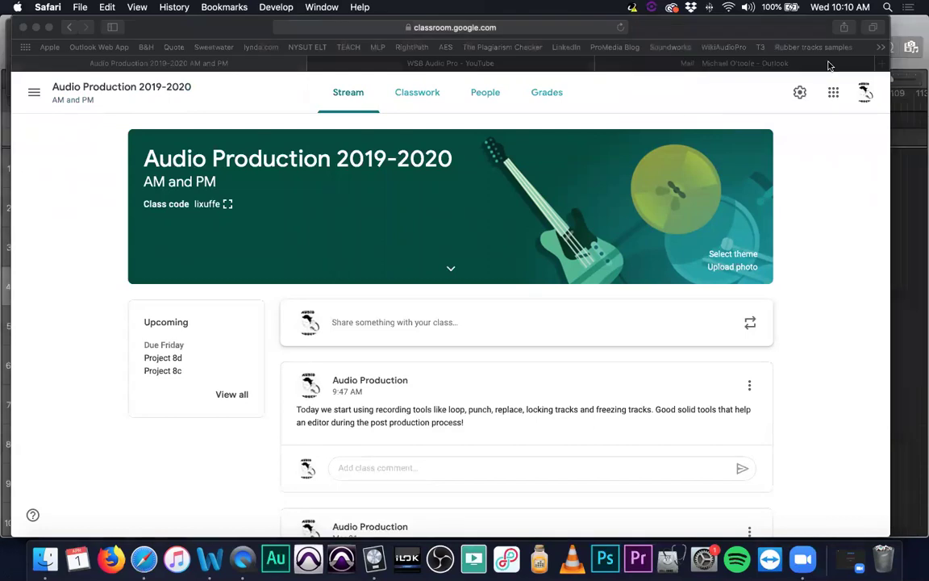
click(360, 98)
click(415, 97)
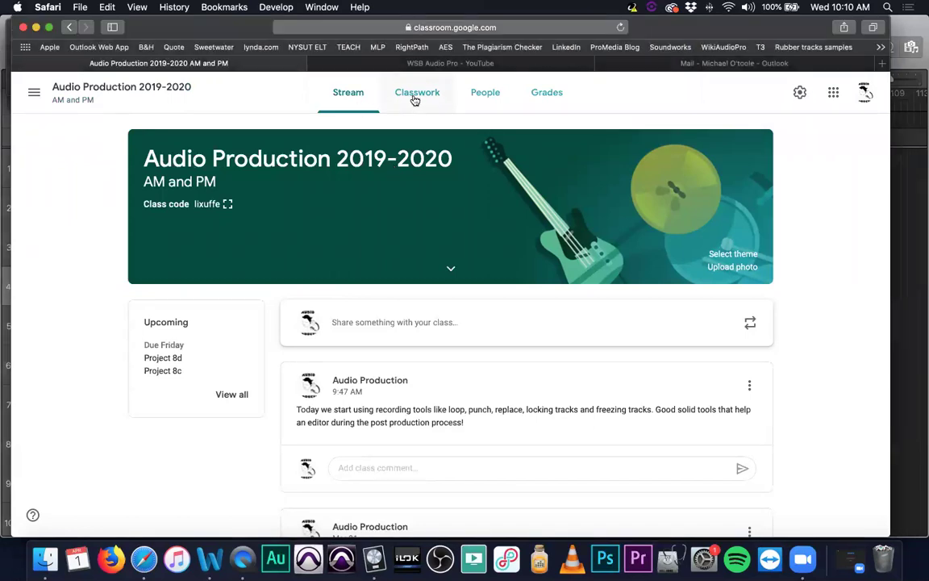
click(414, 95)
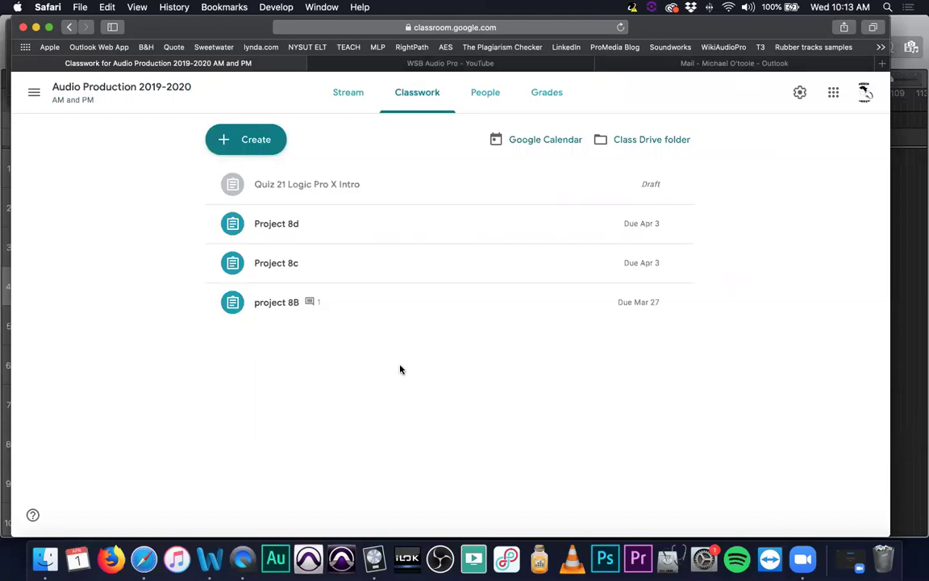
- Minimize the browser and switch to the National Skills comp 2017 project in Logic Pro X
click(364, 63)
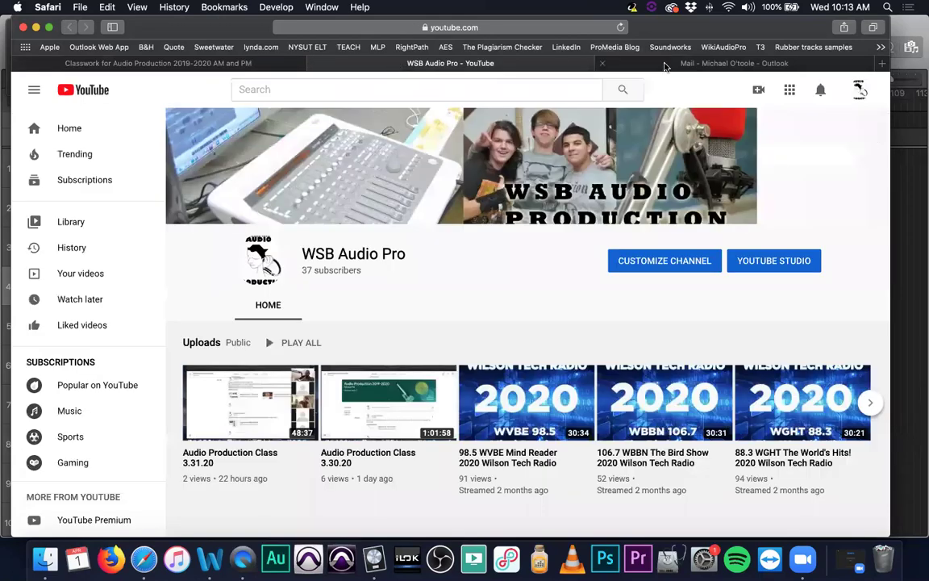
click(665, 65)
click(36, 27)
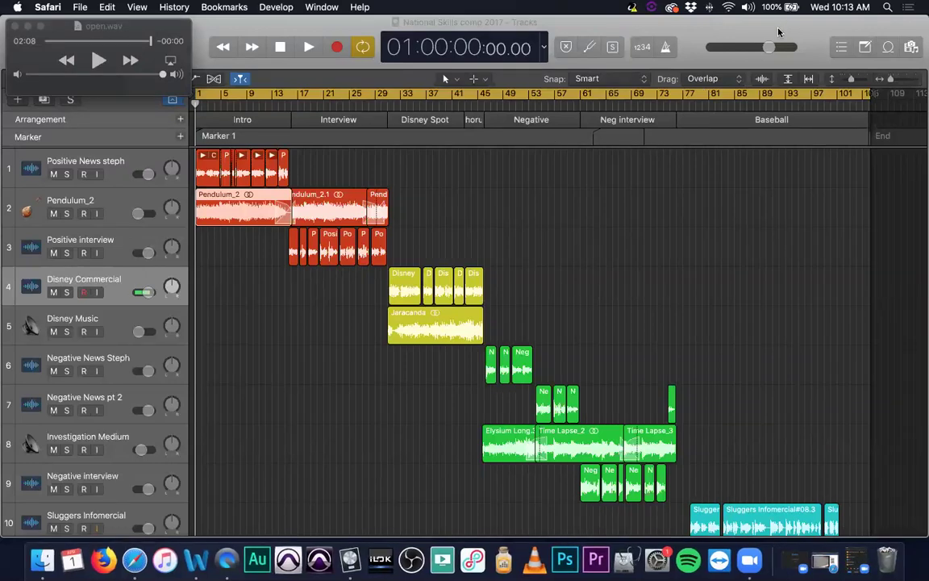
click(708, 29)
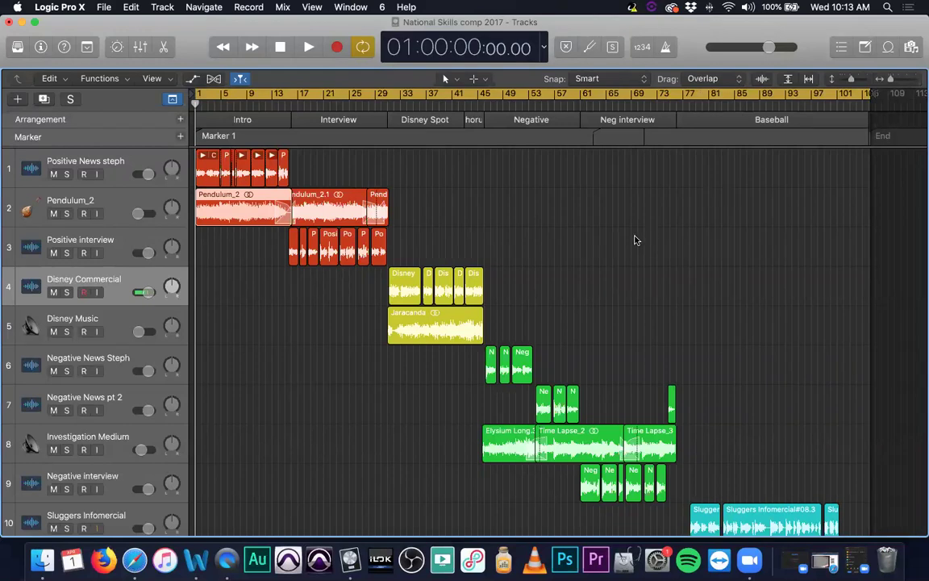
- Look over the project's tracks and play the arrangement from the start with the system volume raised
scroll(635, 240, down, 5)
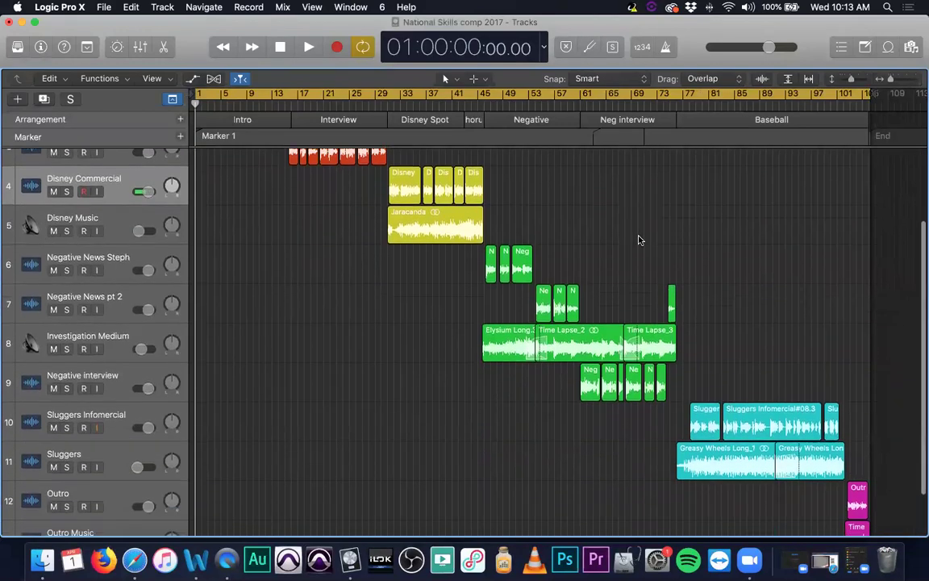
scroll(638, 240, up, 5)
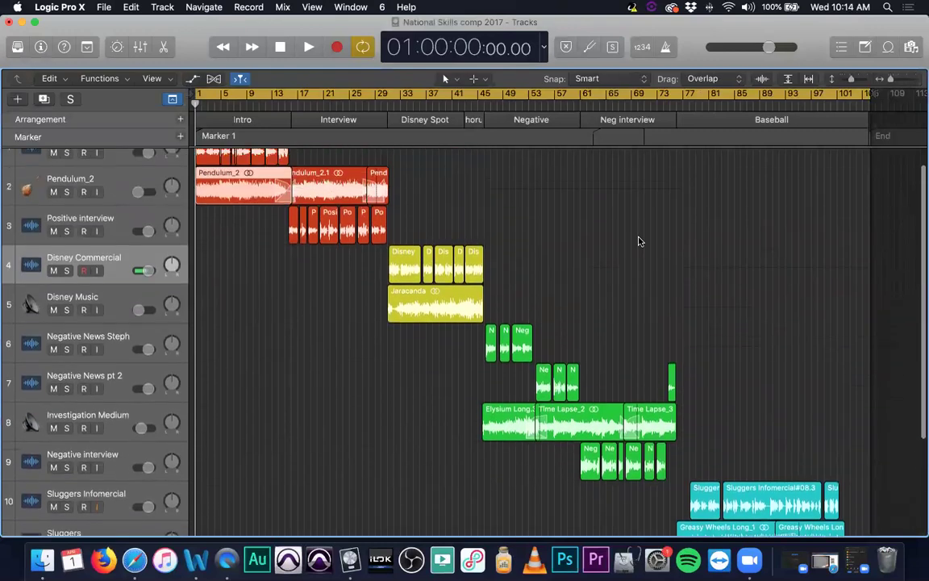
scroll(638, 242, down, 1)
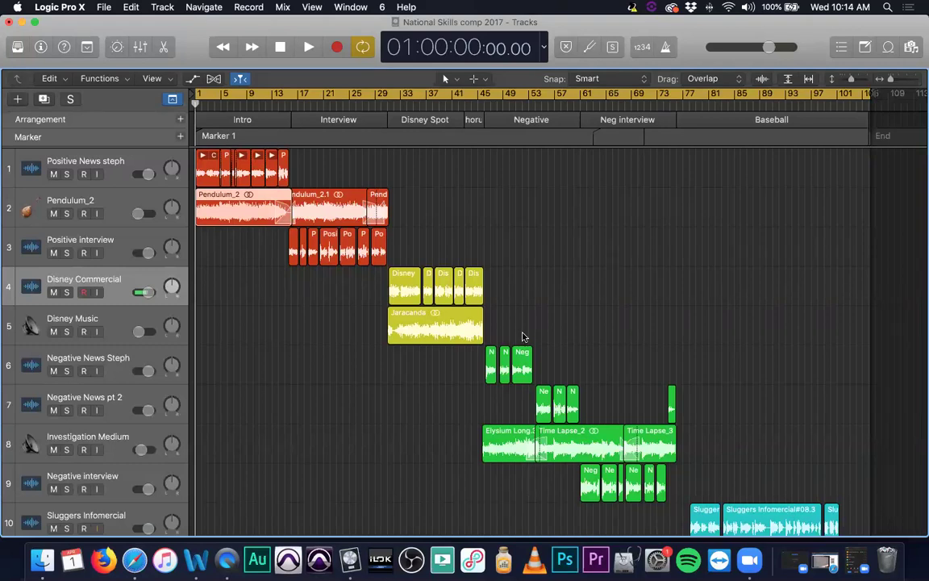
key(space)
key(XF86AudioRaiseVolume)
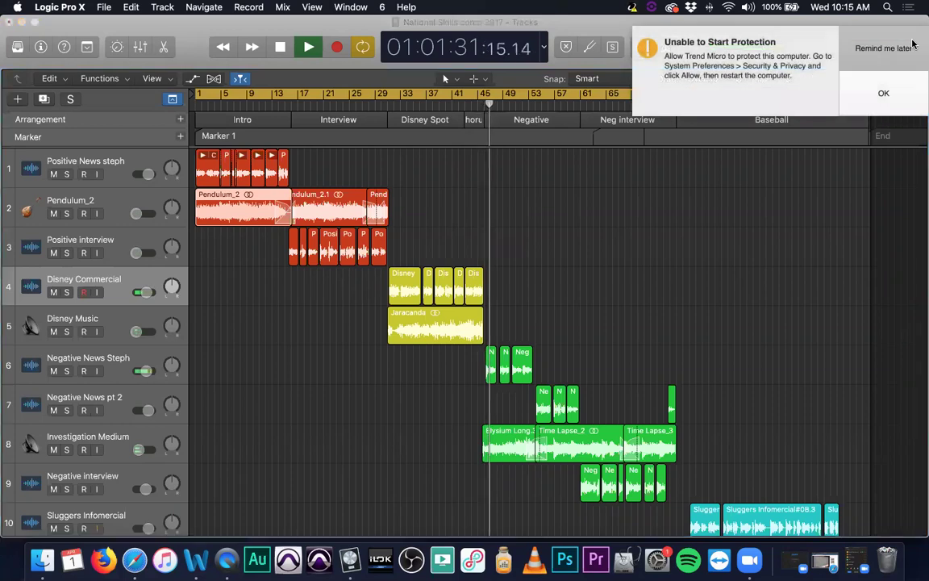
- Postpone the protection warning, follow the playback through the remaining tracks, and stop it
click(912, 47)
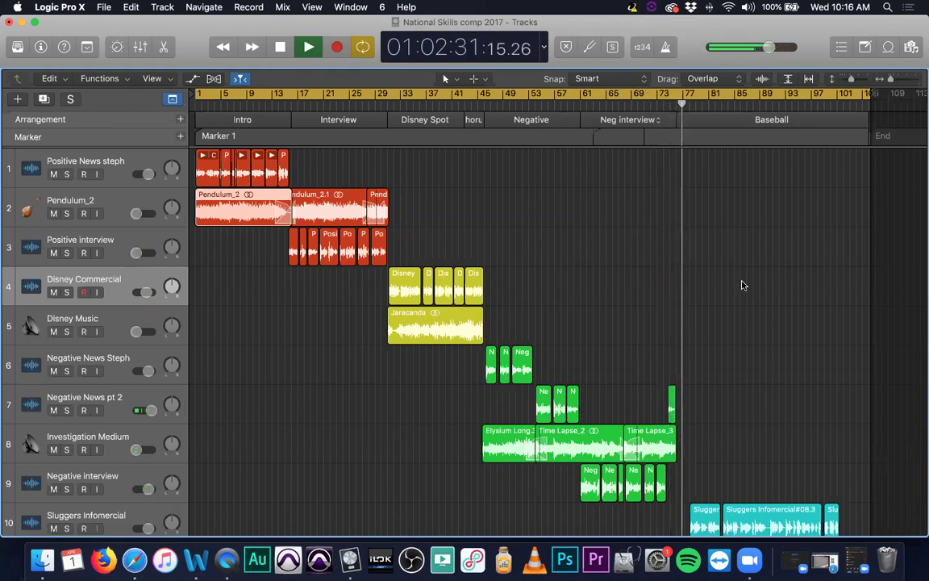
scroll(743, 284, down, 3)
scroll(745, 286, down, 1)
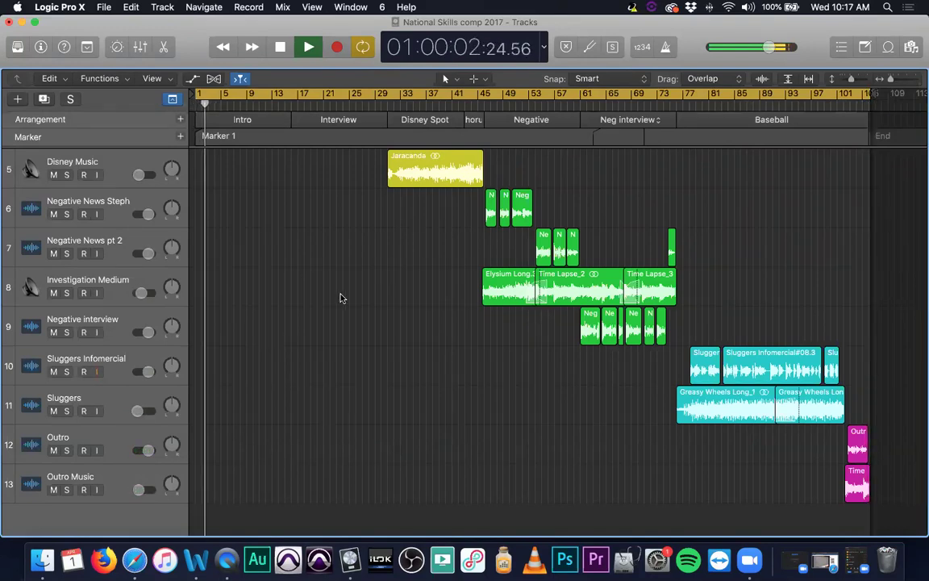
key(space)
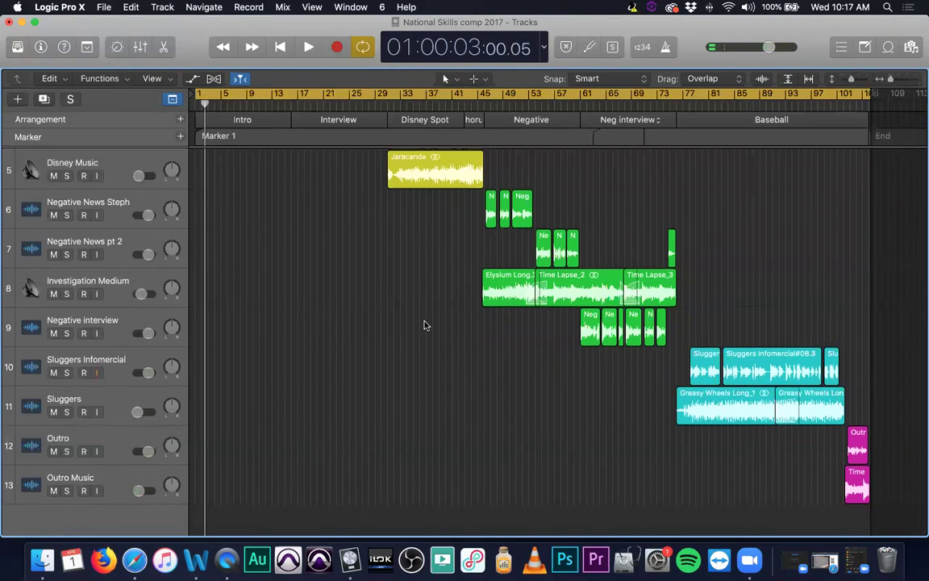
scroll(359, 331, up, 5)
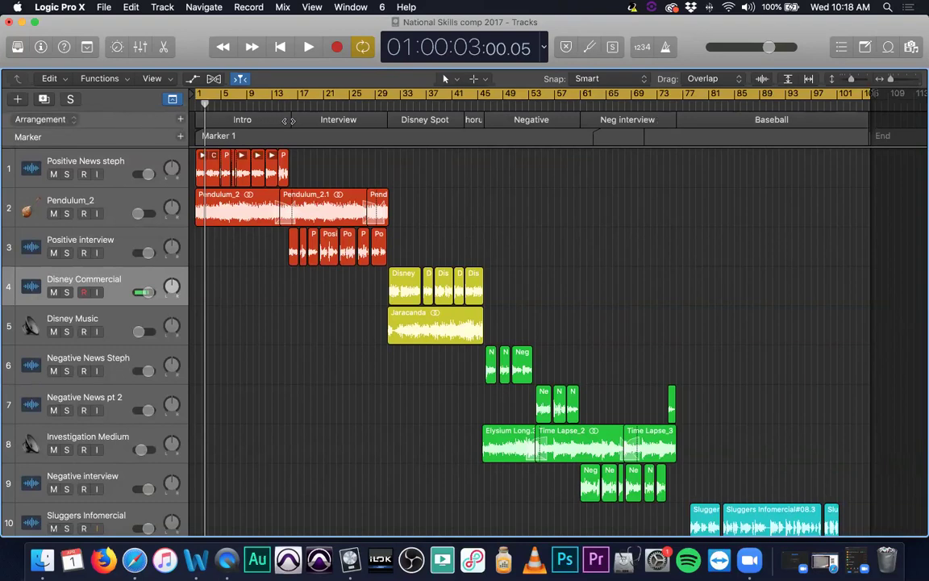
- Check the naming options of the Chorus arrangement section, and highlight the positive news, Pendulum_2 and Positive interview tracks
click(472, 121)
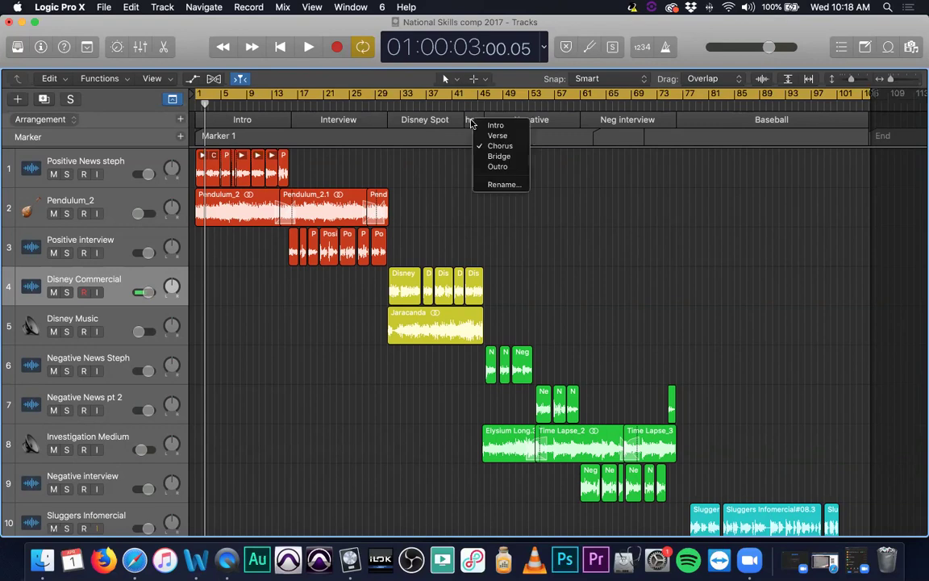
click(586, 185)
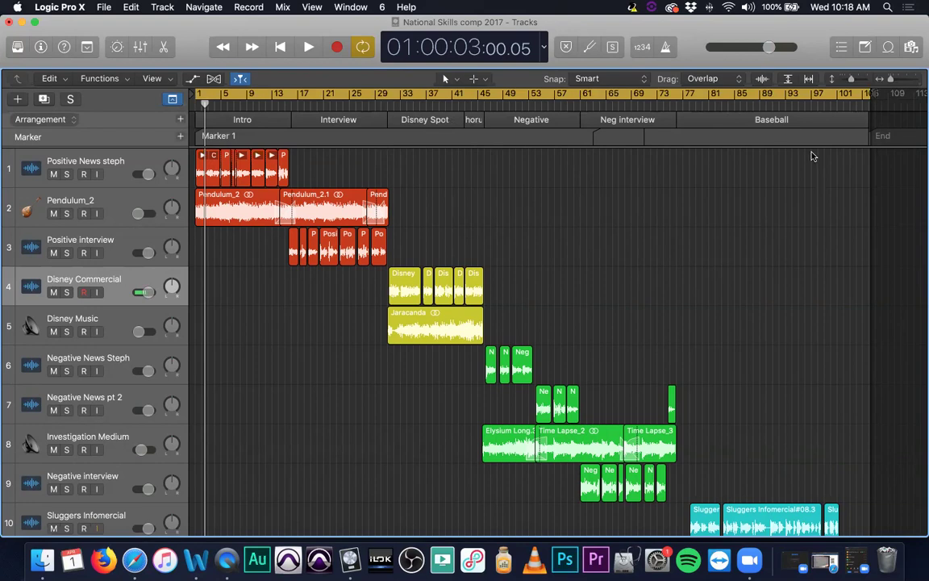
click(125, 175)
click(266, 205)
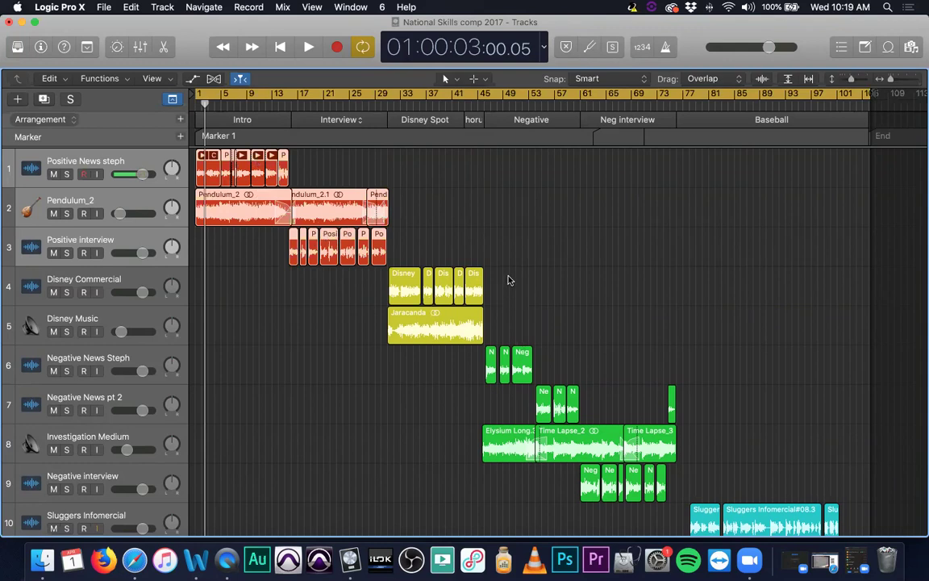
drag(509, 286, 365, 332)
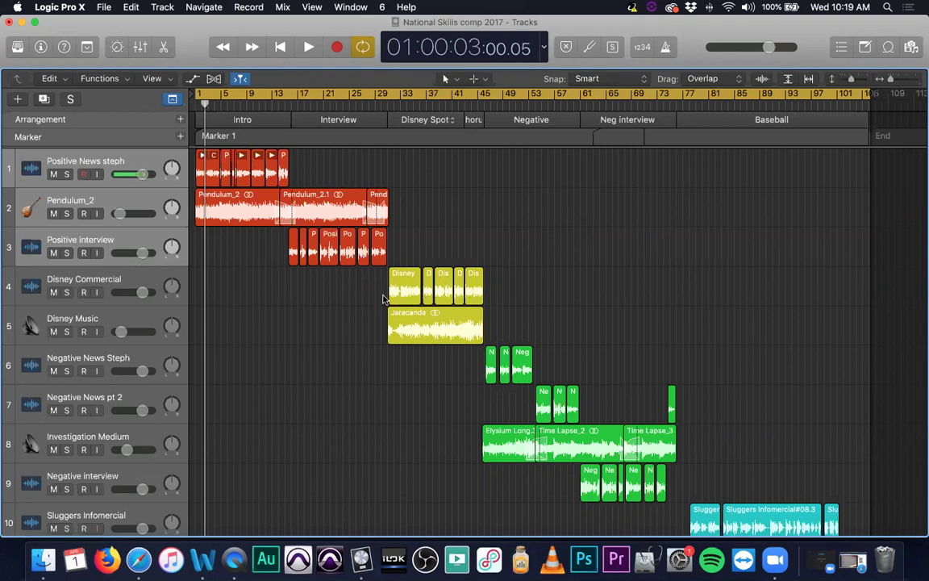
- Highlight the Disney Commercial and Disney Music tracks, followed by the green negative news, Investigation Medium and Negative interview tracks
click(97, 282)
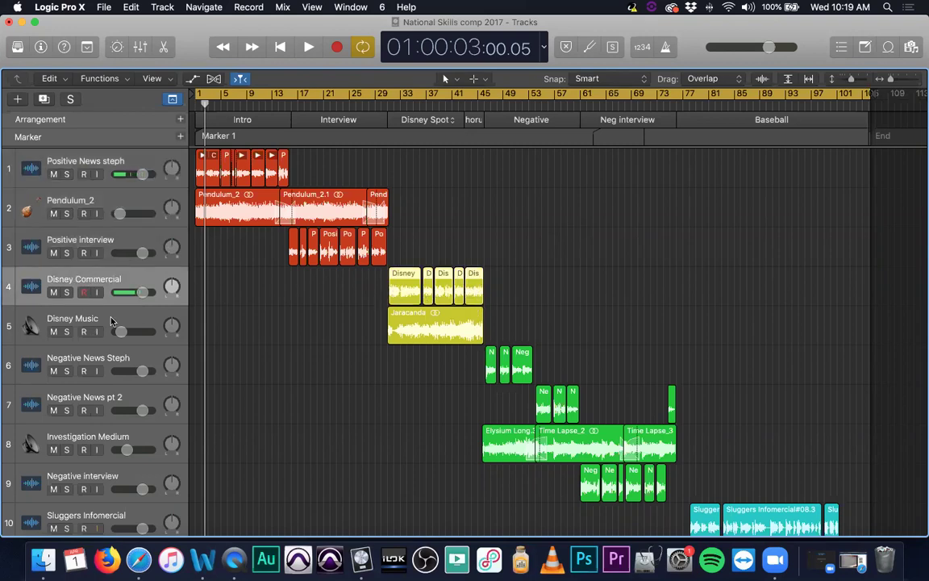
key(Down)
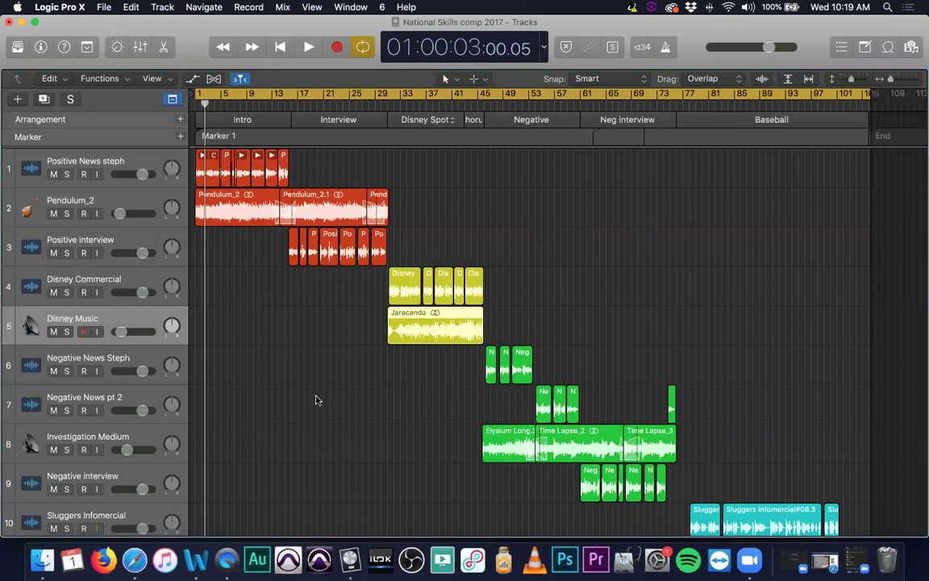
click(146, 369)
scroll(452, 343, down, 1)
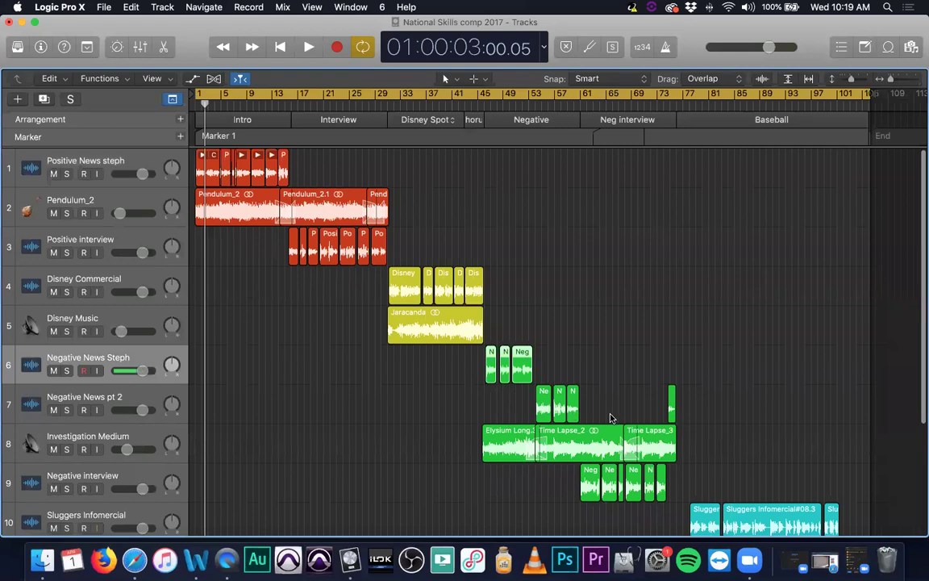
click(134, 440)
click(121, 480)
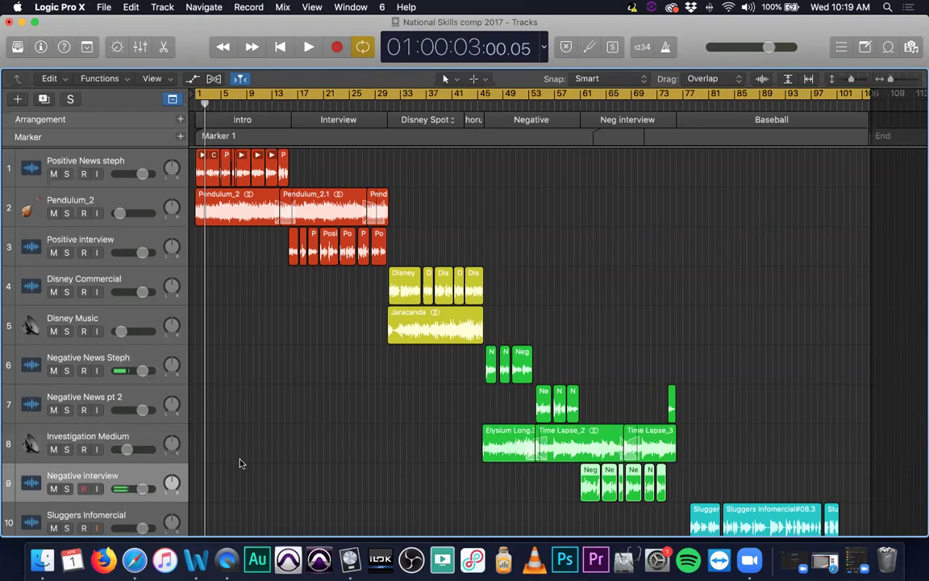
- Place the playhead at 01:01:55:09.30 and highlight the Sluggers Infomercial, Sluggers and Outro tracks
scroll(674, 424, down, 2)
scroll(673, 432, down, 1)
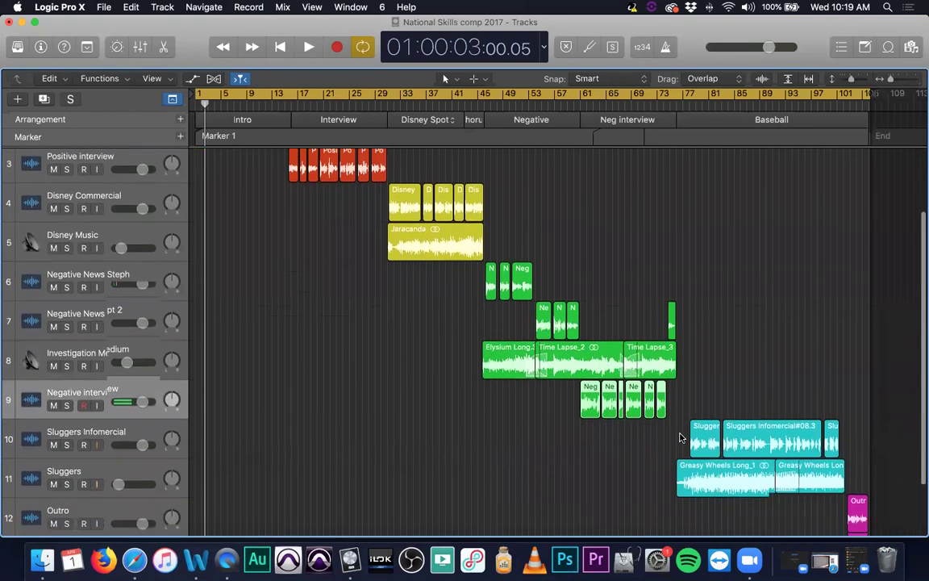
scroll(646, 339, down, 2)
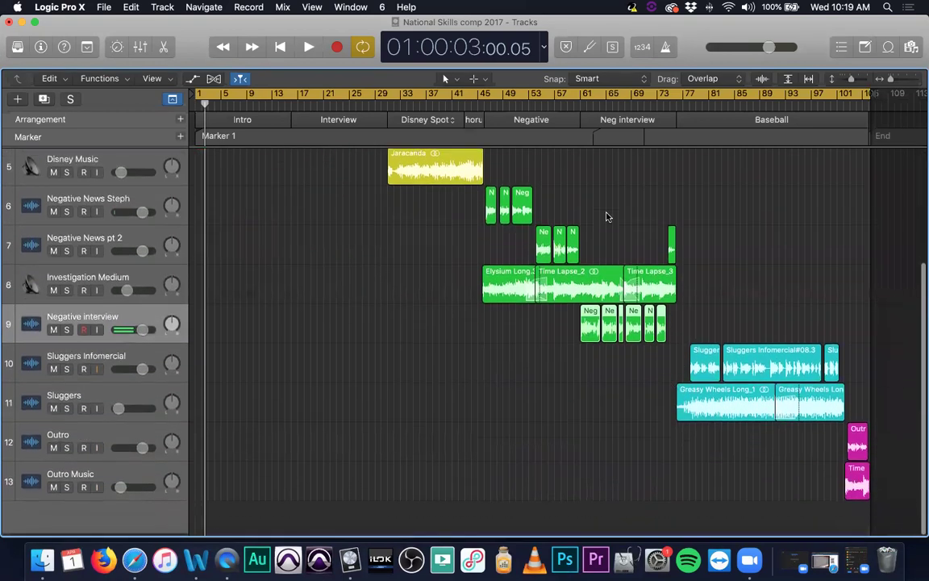
click(565, 105)
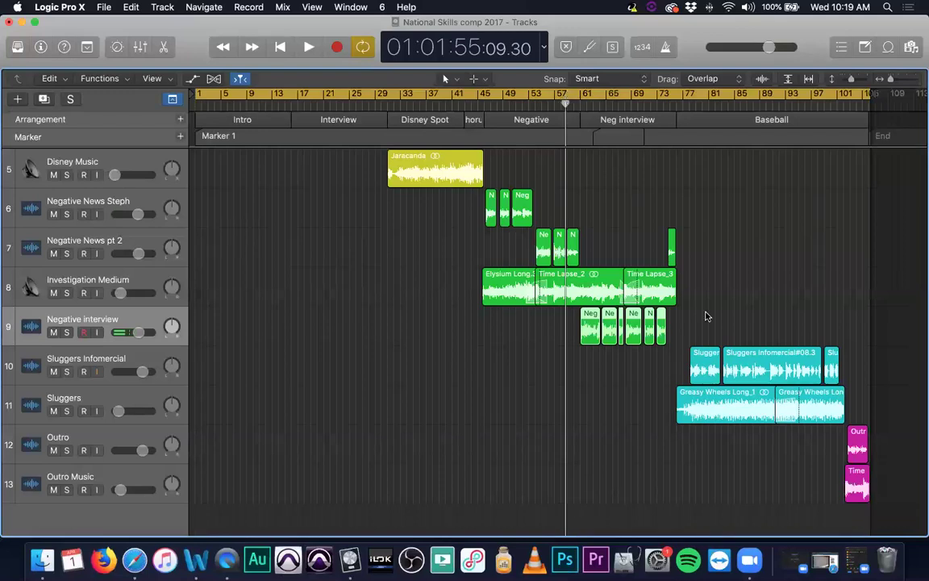
click(113, 357)
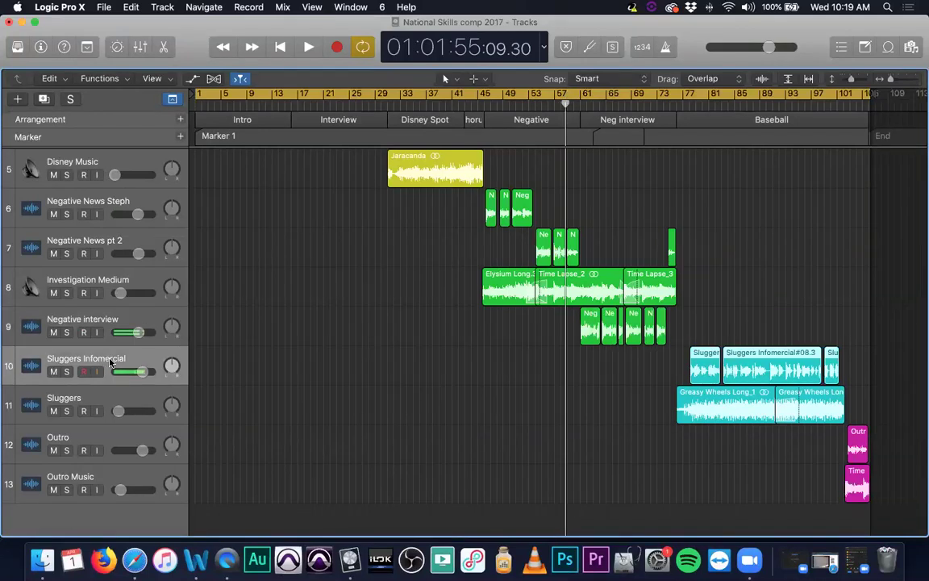
shift+click(123, 400)
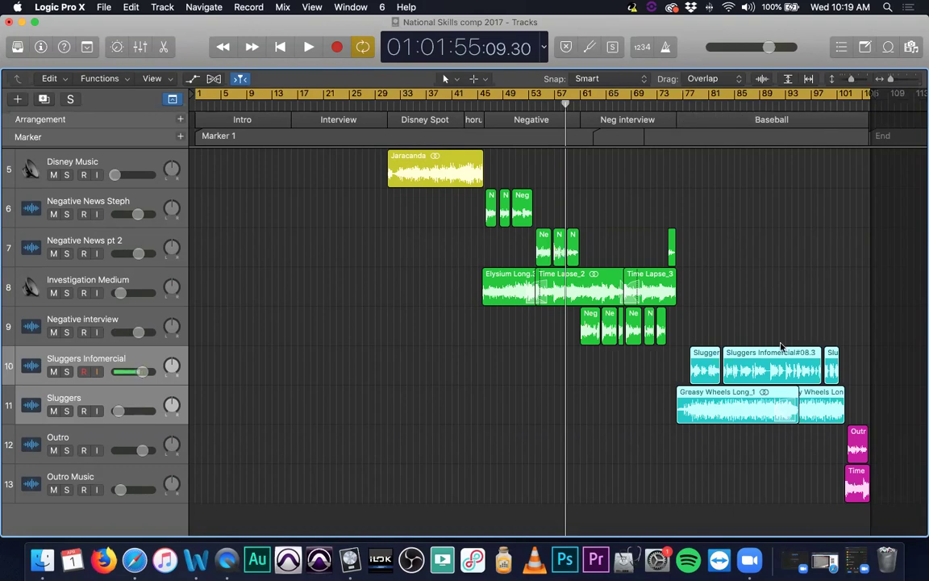
click(98, 431)
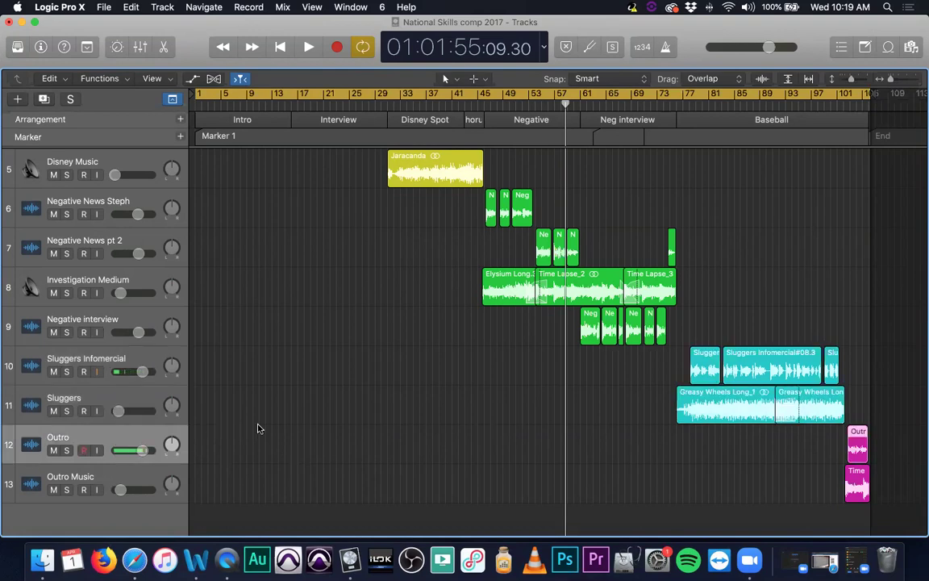
scroll(263, 431, up, 3)
scroll(262, 431, up, 3)
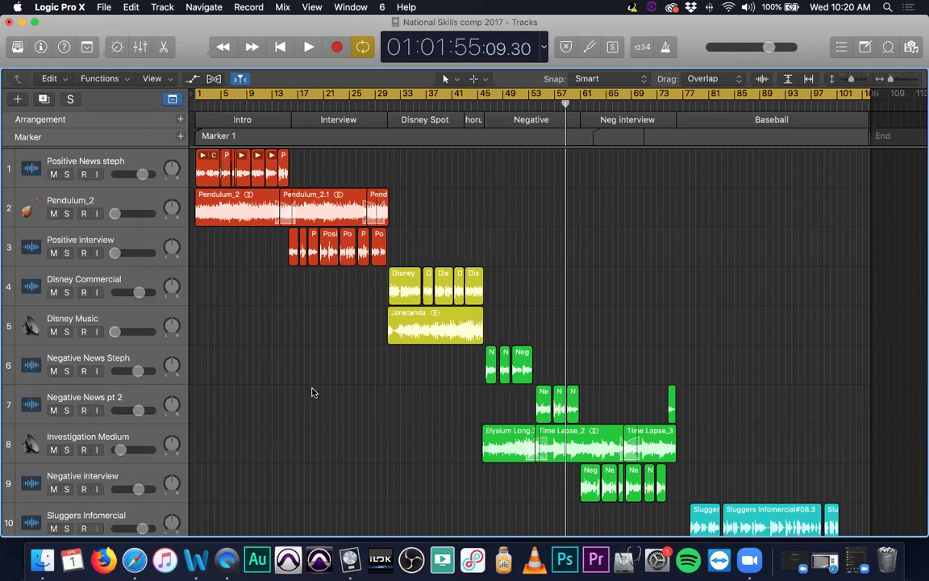
- Open the project's mixer, centre its window over the arrangement, view the channels through to Master, and close it
key(super+2)
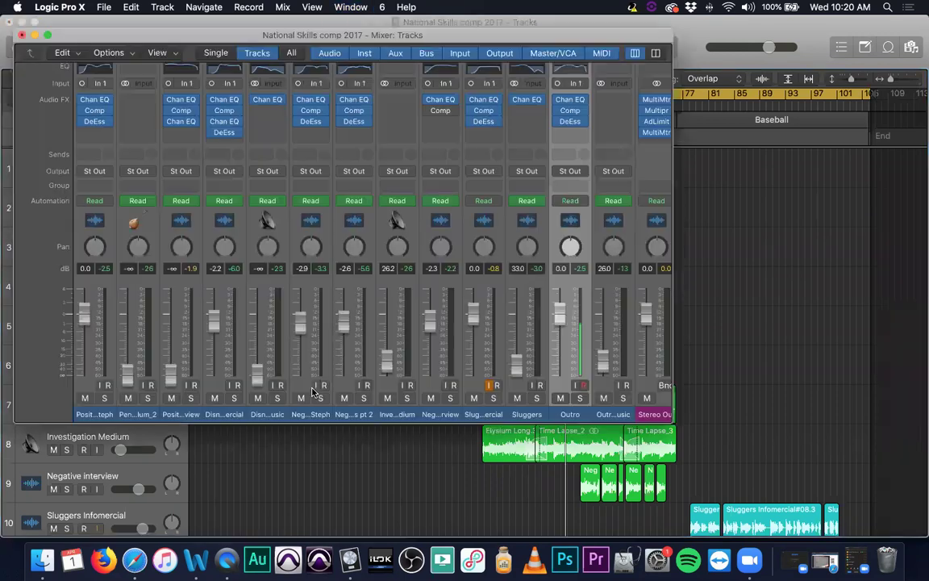
drag(373, 36, 514, 112)
scroll(563, 292, right, 4)
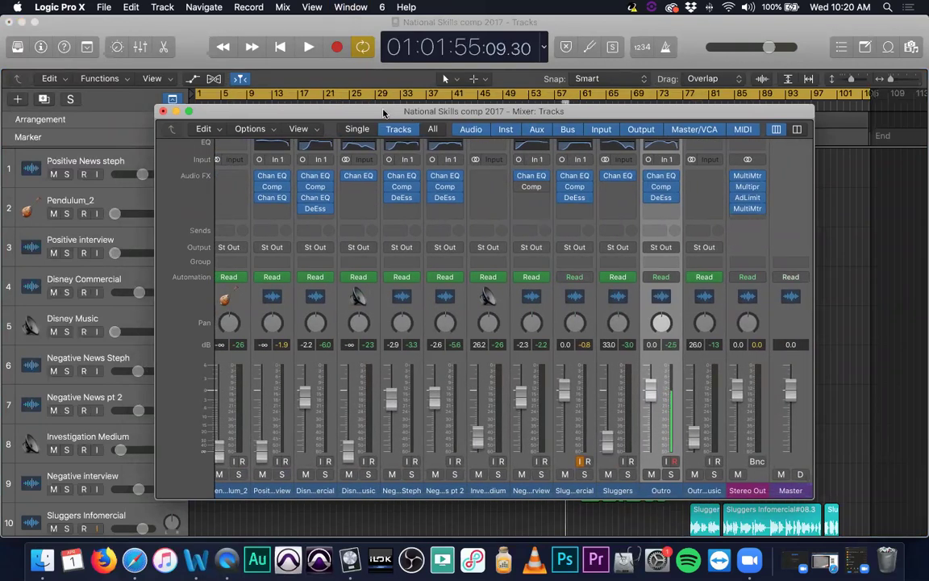
click(163, 112)
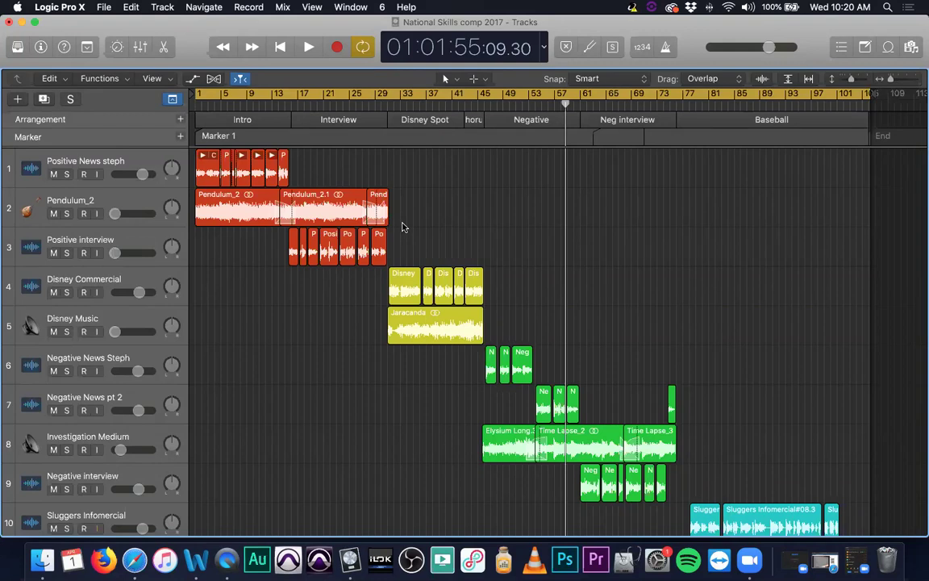
- Reopen the mixer to examine the channels' effects and faders with the positive news channel selected, dismiss the protection warning, and close the mixer
key(super+2)
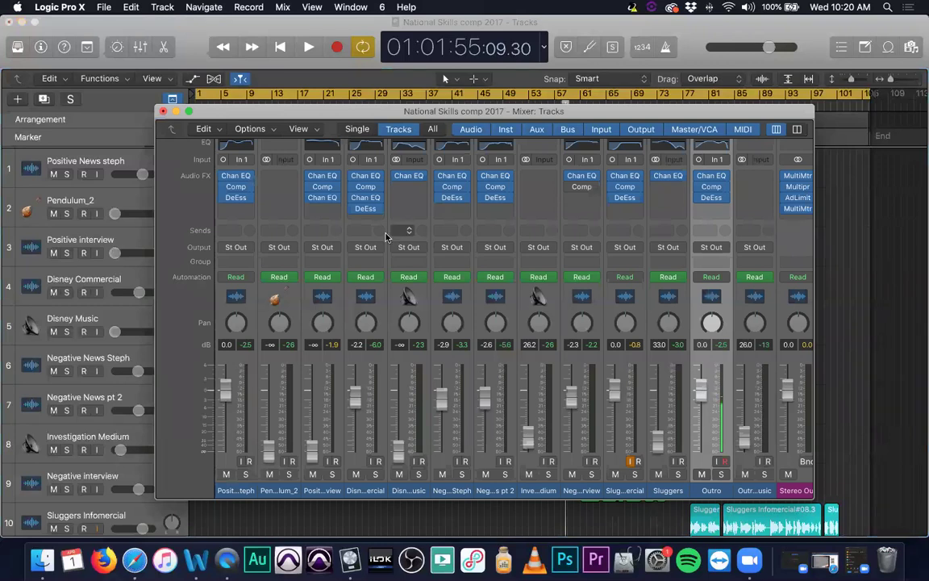
scroll(372, 242, up, 3)
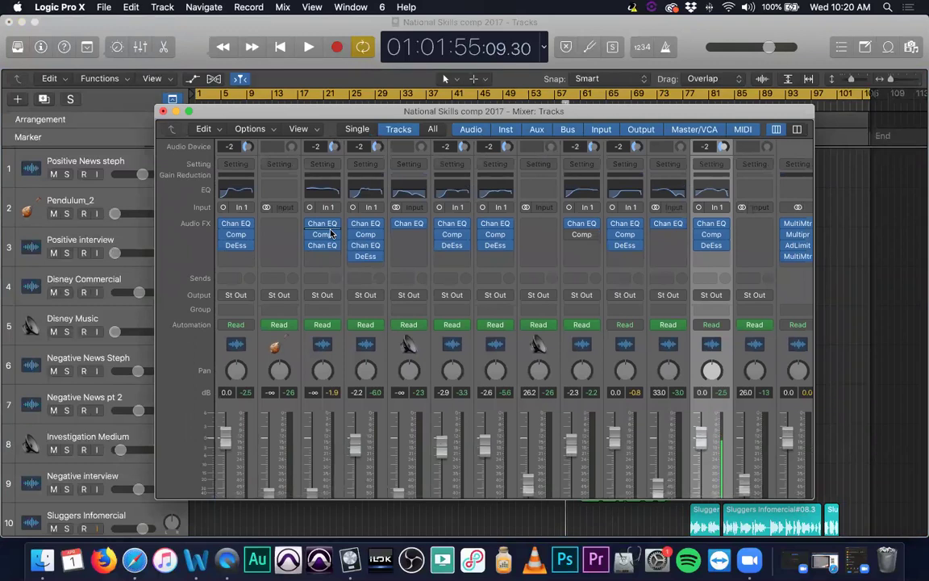
scroll(248, 451, down, 3)
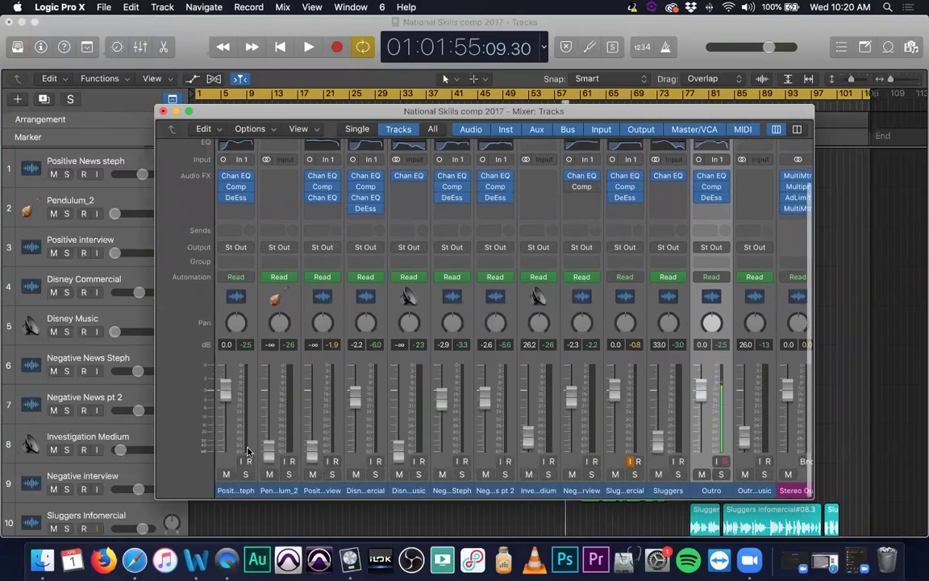
click(248, 461)
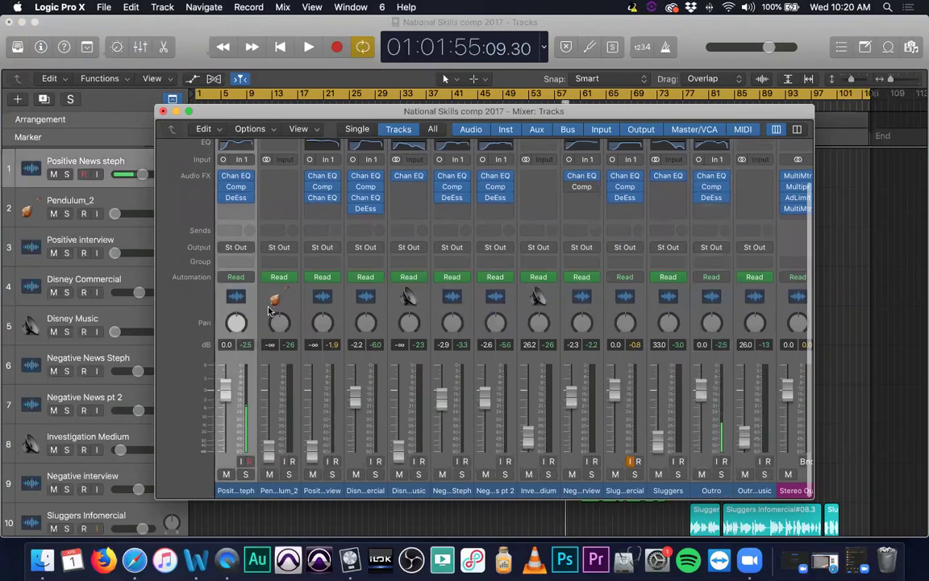
scroll(236, 242, up, 3)
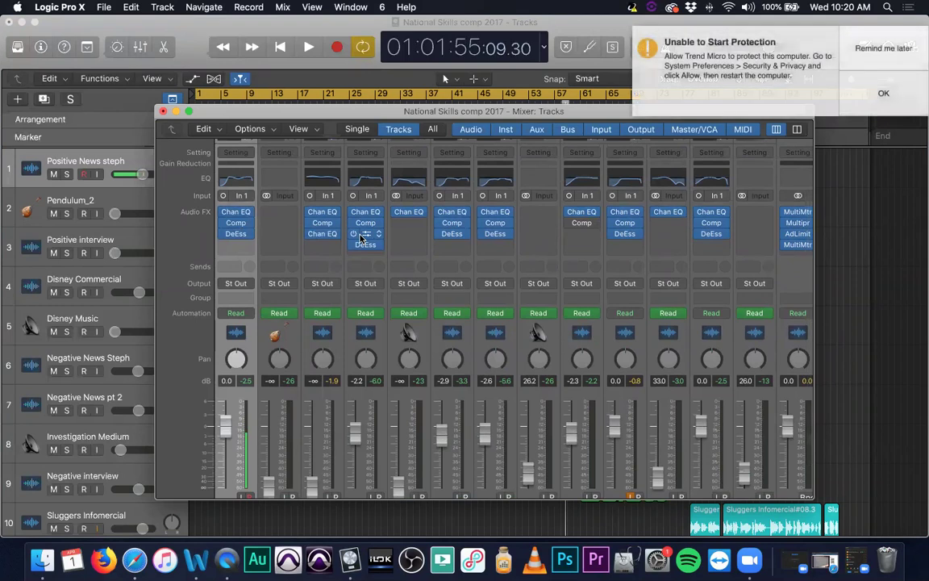
click(787, 61)
key(super+w)
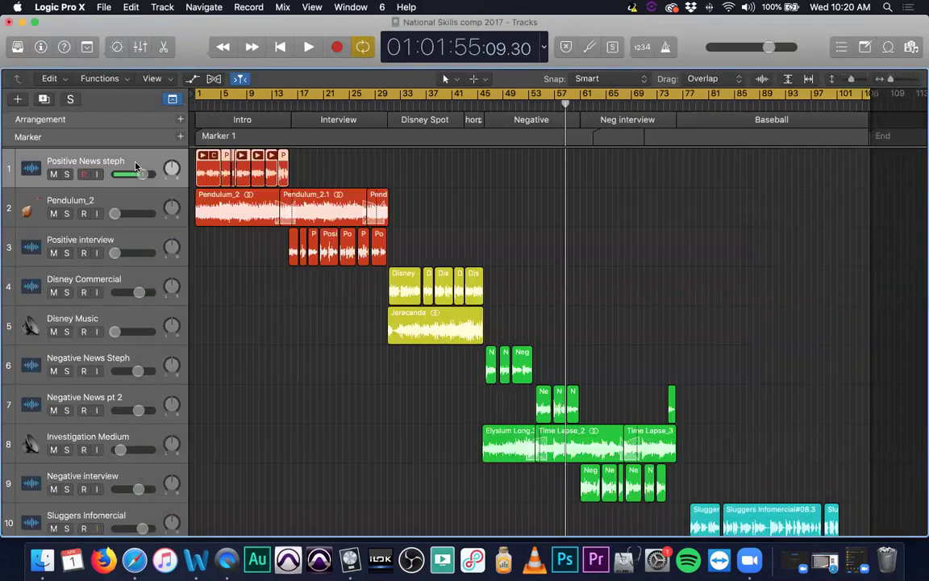
- Inspect the DeEsser plug-in and its presets on the positive news channel in the mixer, keeping Female Voice DeEsser, and close the plug-in
key(x)
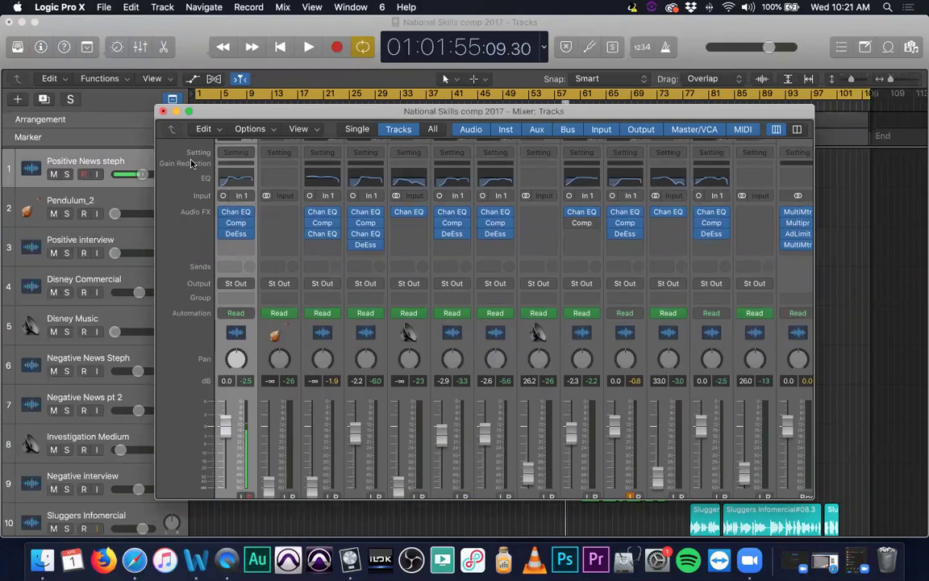
mouse_move(236, 229)
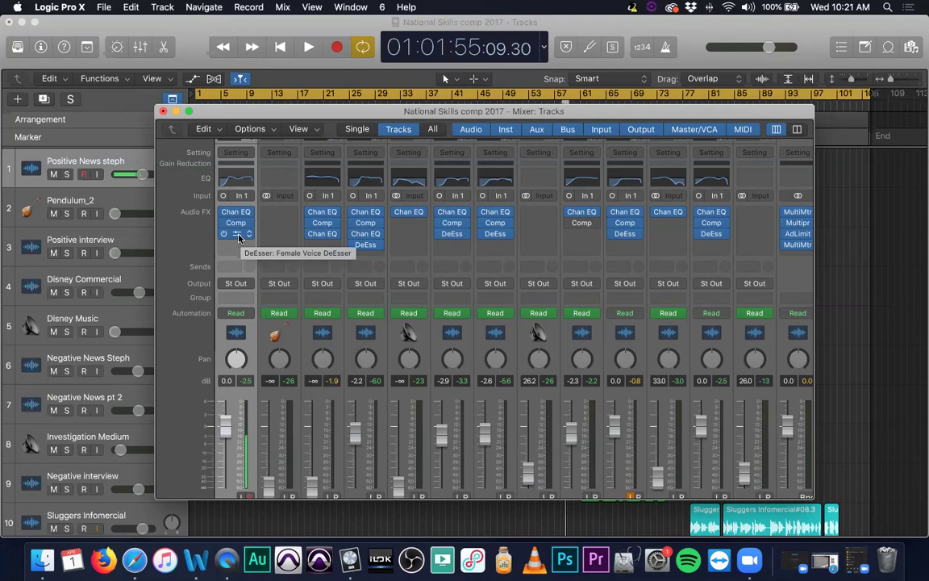
click(239, 236)
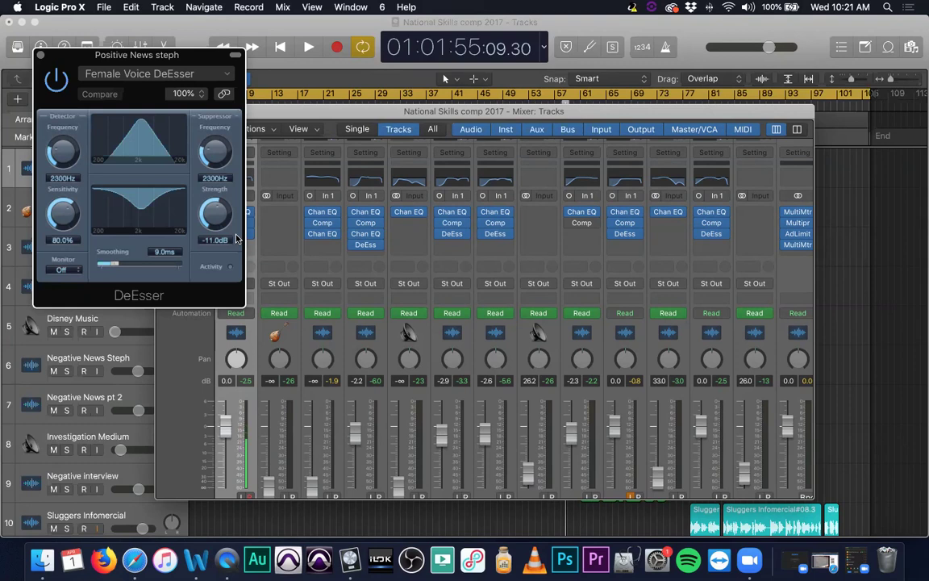
click(198, 78)
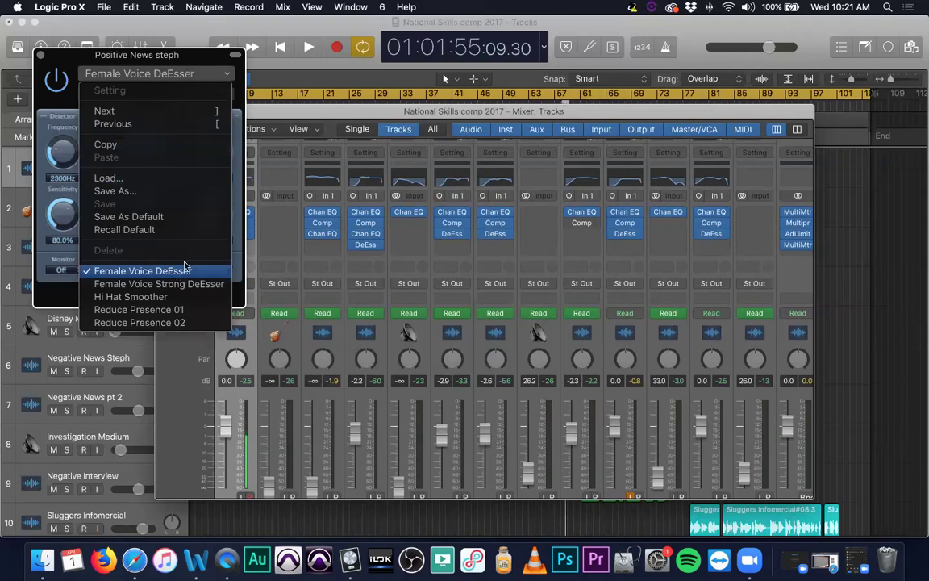
click(311, 101)
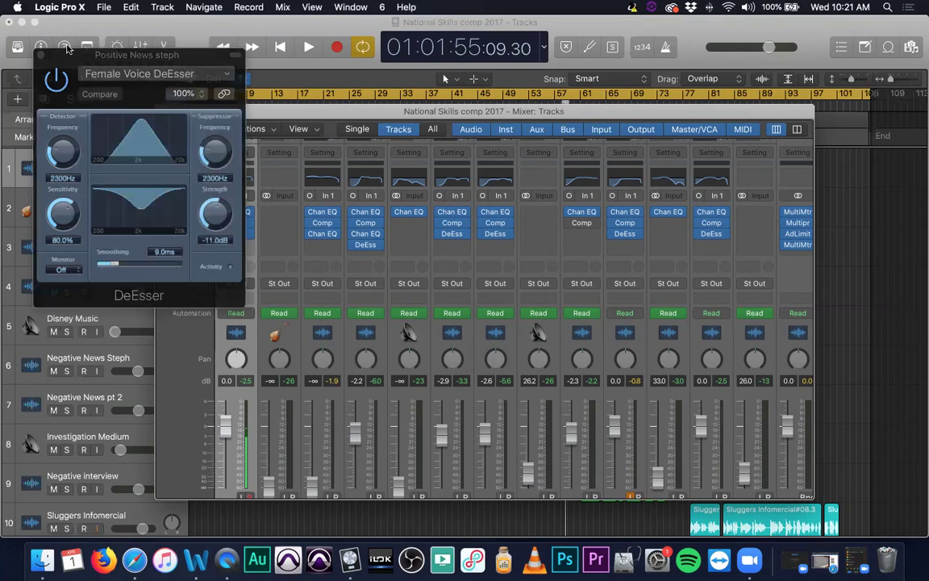
click(40, 54)
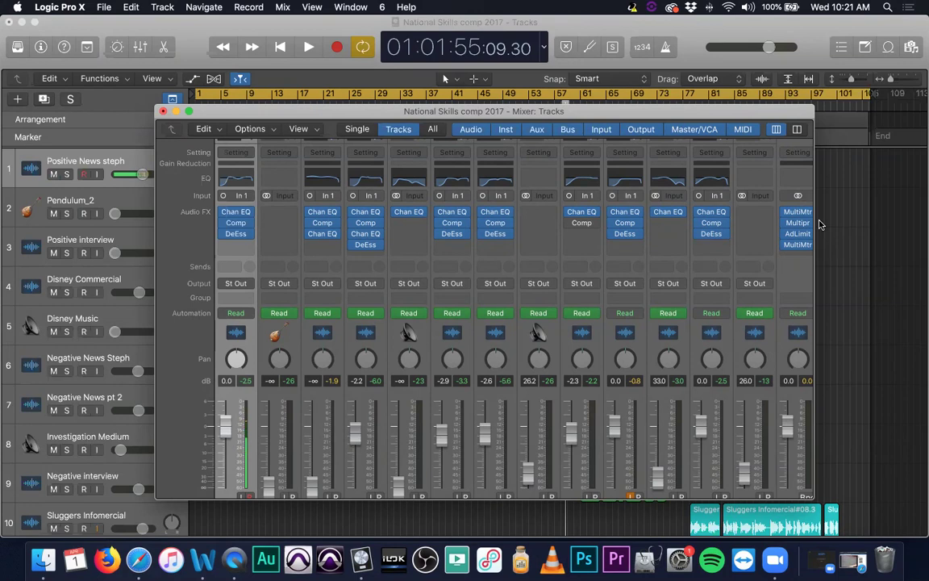
- Review the positive news channel's DeEsser preset list again without changing the preset, and close the plug-in and mixer windows
click(233, 238)
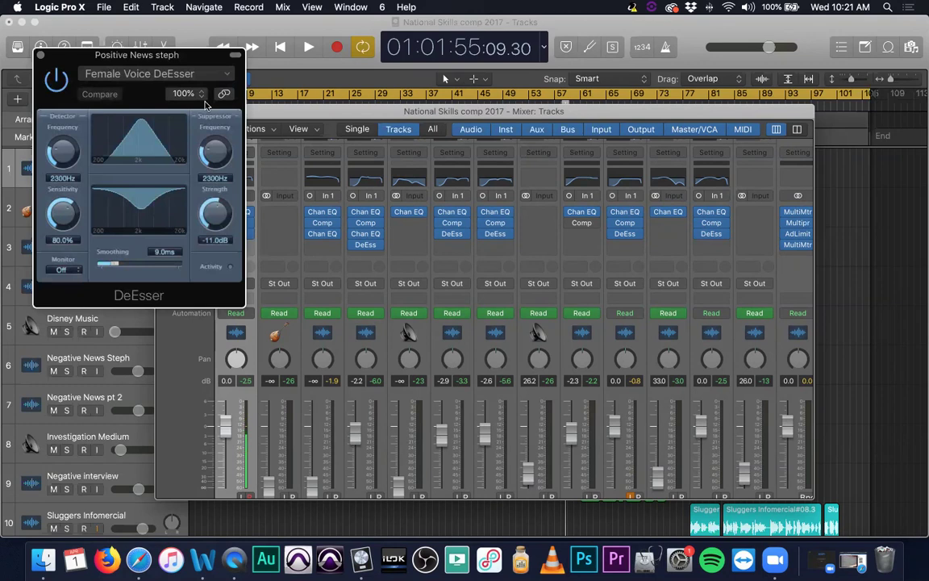
click(227, 77)
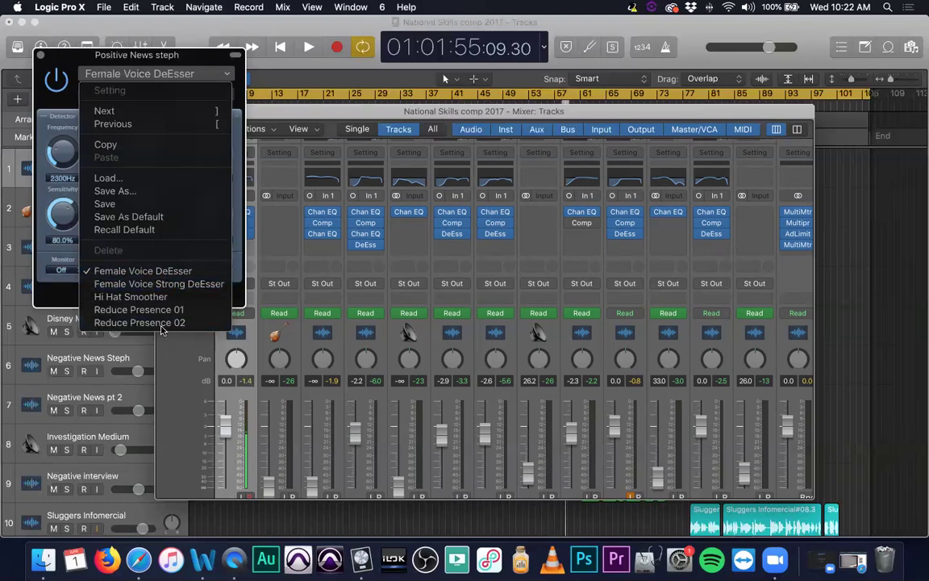
click(50, 268)
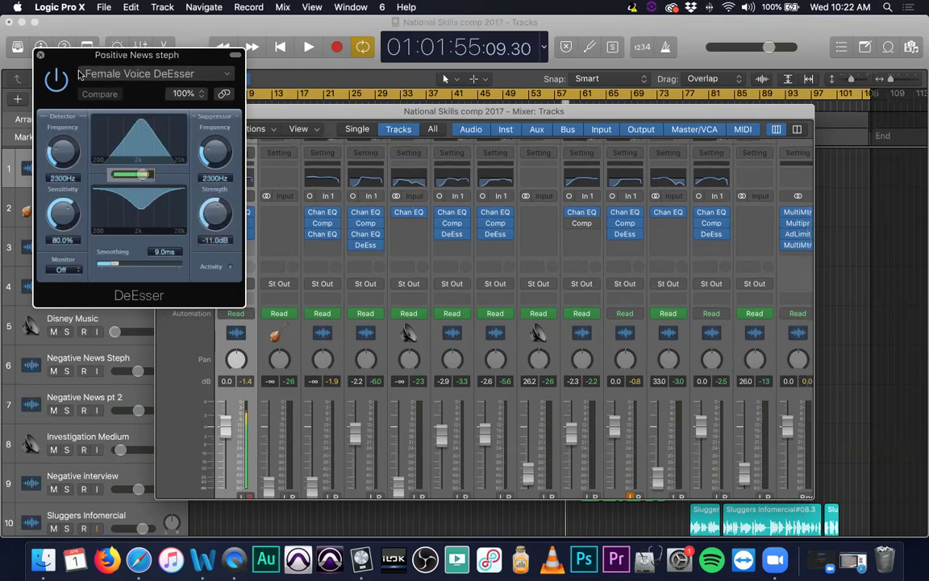
click(40, 54)
click(166, 111)
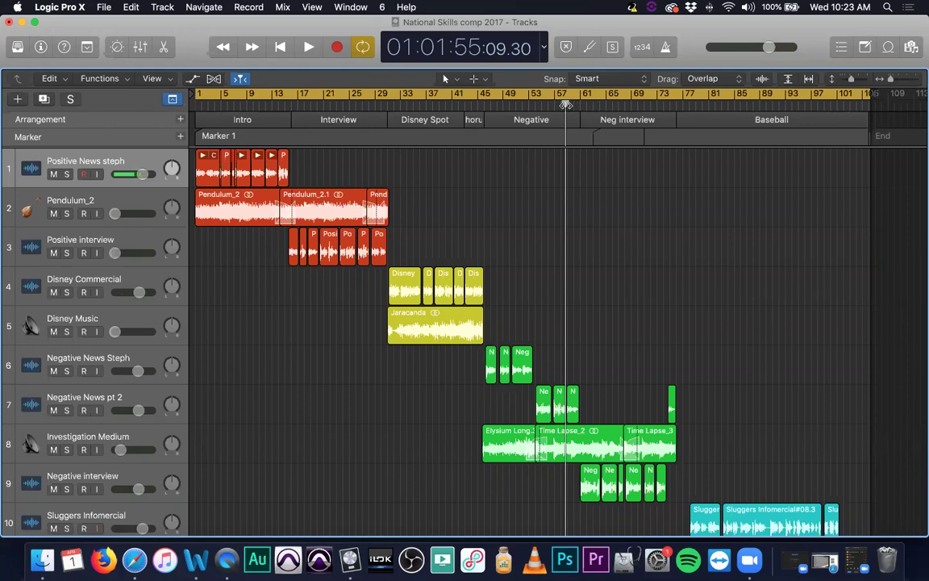
- Move the playhead back to 01:01:46:00.00, just before the first Negative News pt 2 region
drag(566, 105, 536, 105)
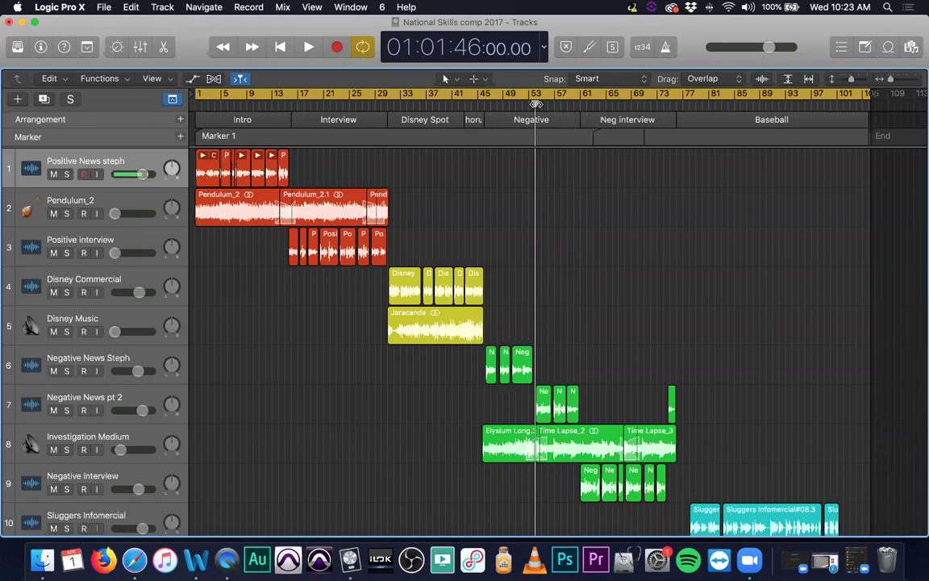
- Try to play the Negative News pt 2 regions from playhead positions 01:01:48:00.00 and 01:01:54:00.00
mouse_move(536, 105)
mouse_down()
mouse_move(554, 105)
mouse_move(542, 106)
mouse_up()
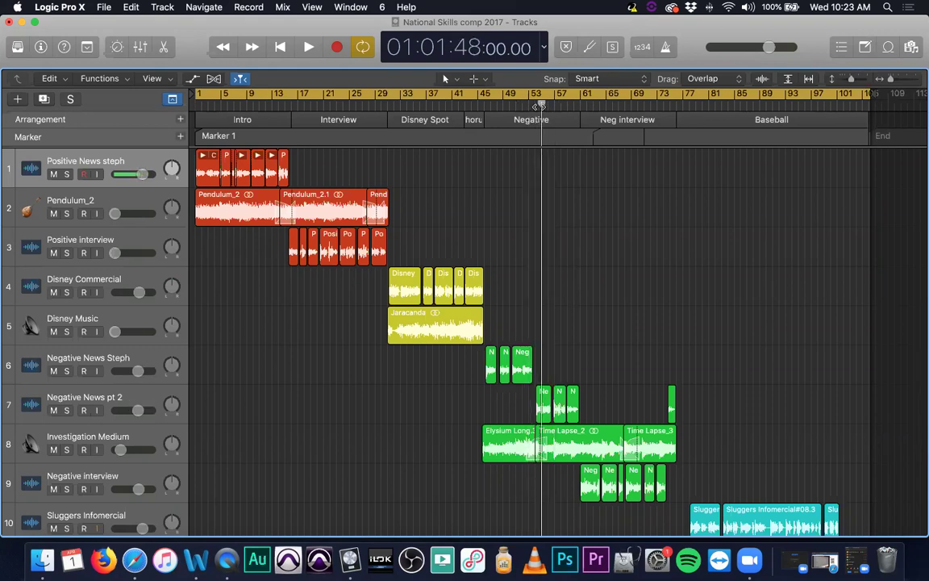
key(Return)
key(space)
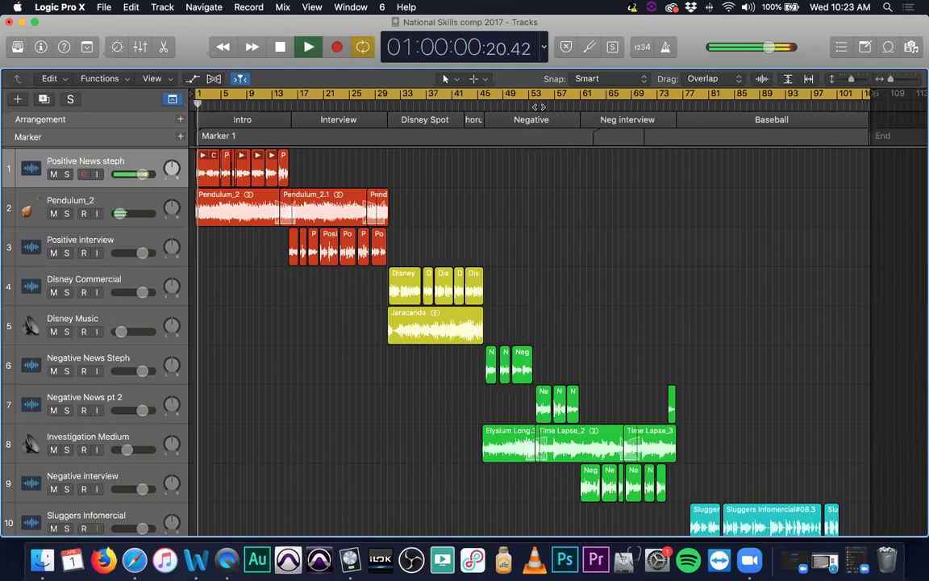
key(space)
click(560, 106)
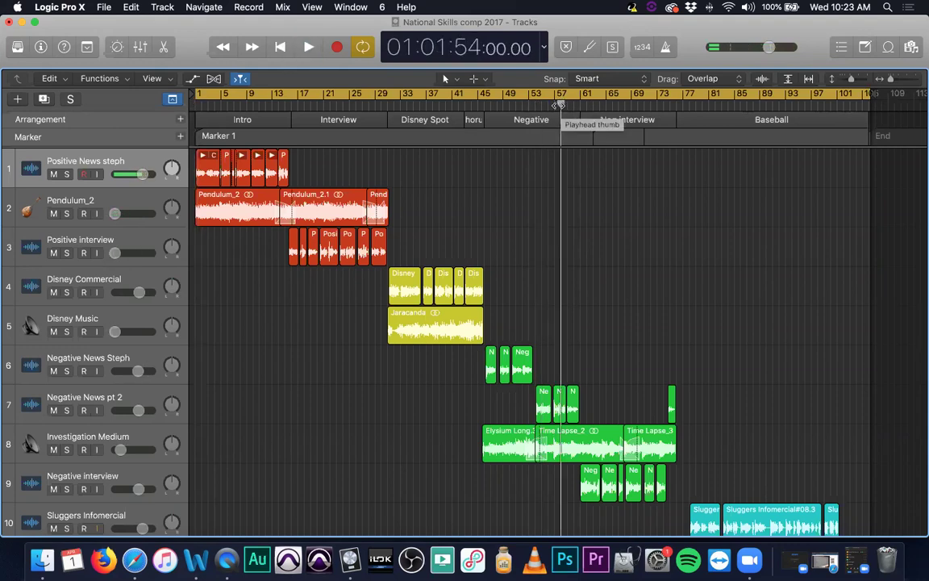
key(Return)
key(space)
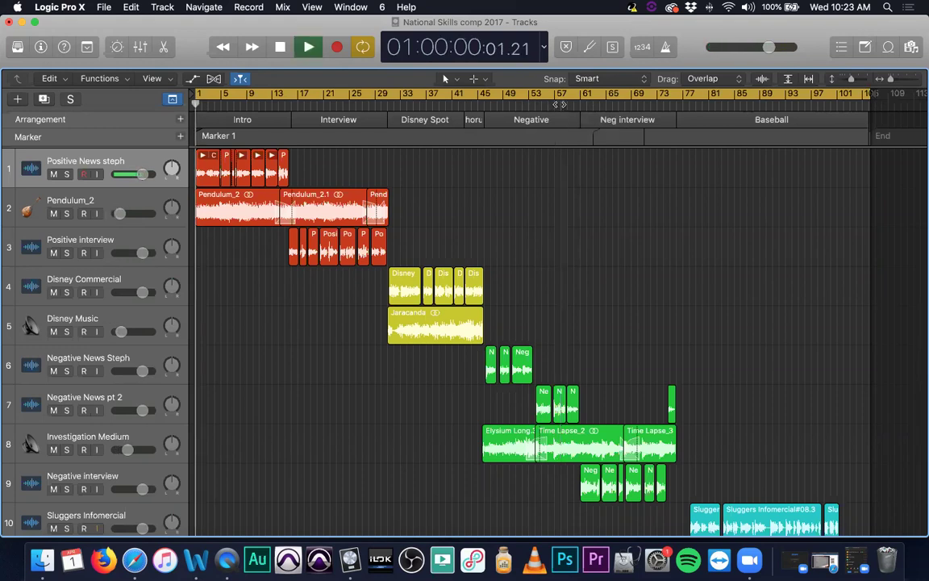
key(space)
click(561, 105)
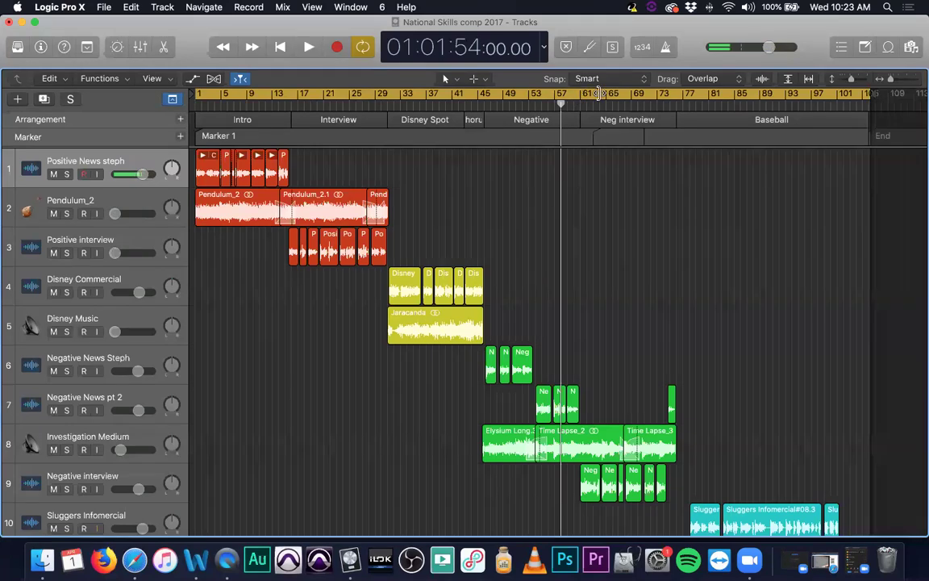
- Turn off the full-project cycle range and play briefly from 01:01:48:00.00 in the first Negative News pt 2 region
click(540, 88)
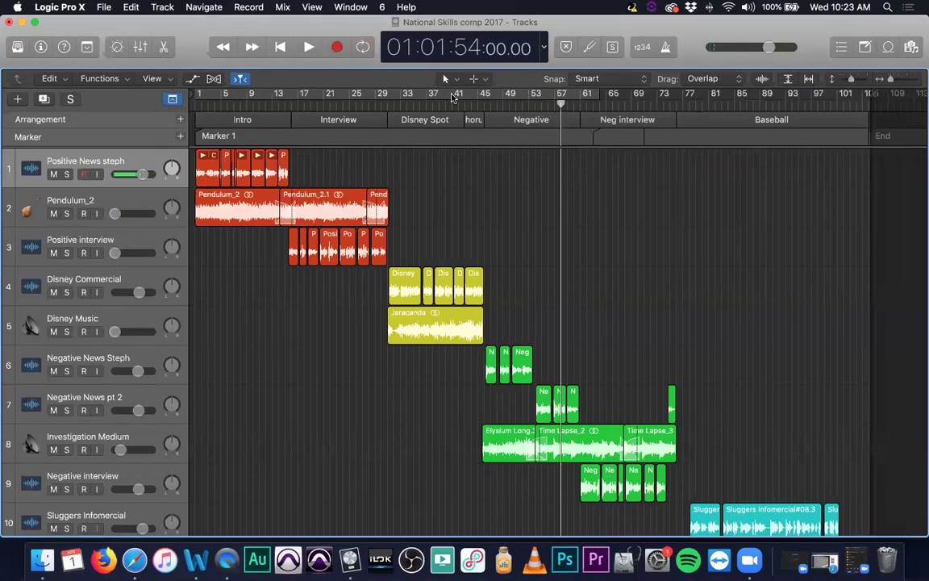
key(Left)
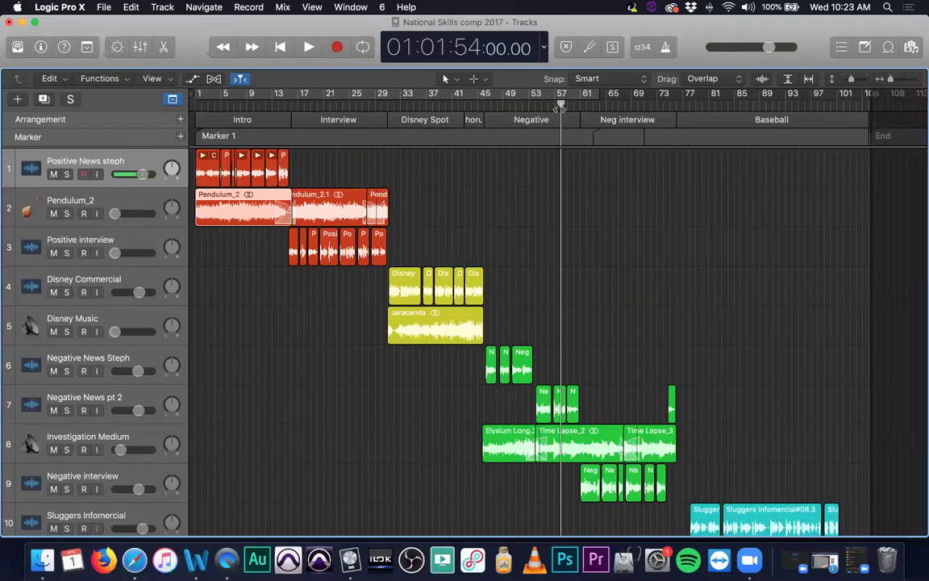
drag(561, 108, 542, 106)
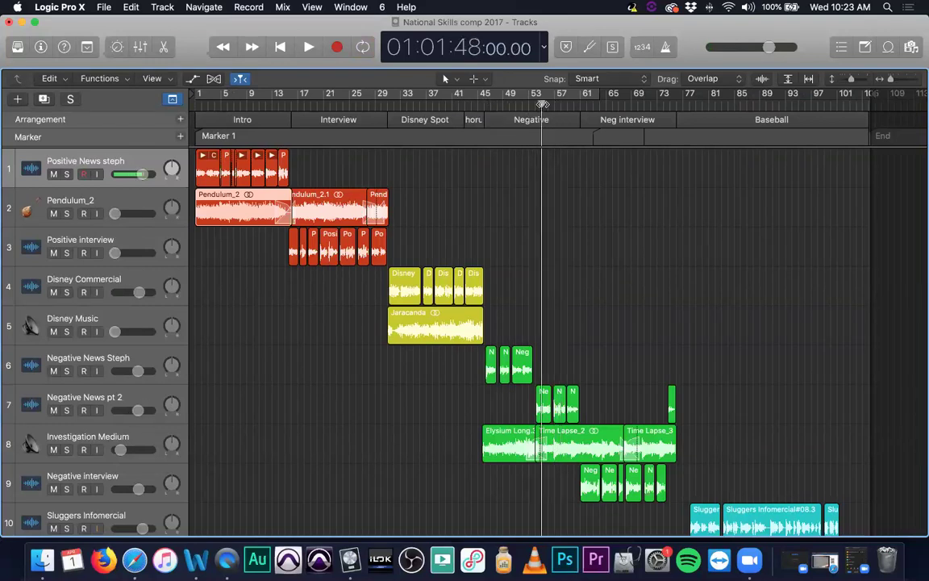
key(space)
key(space)
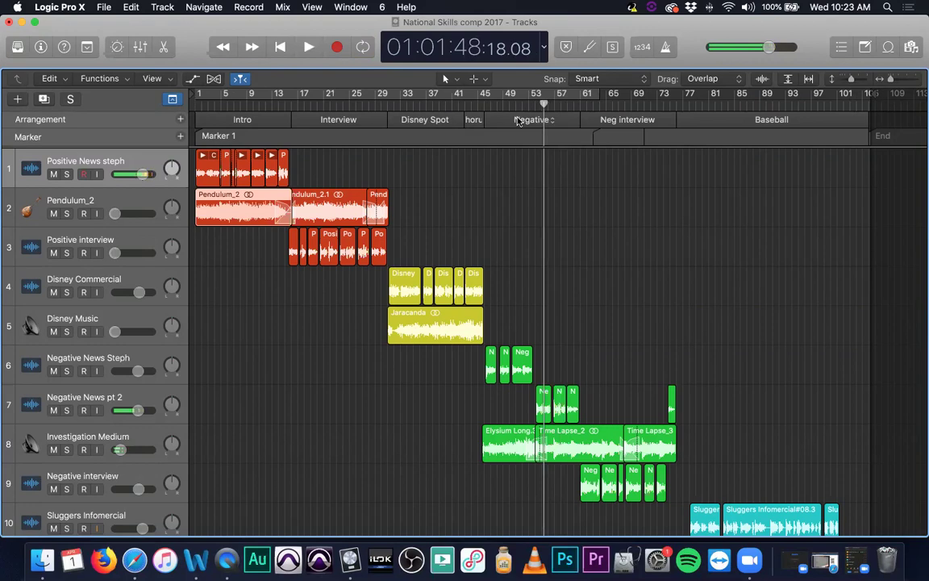
- Select the Negative News pt 2 track and only its first region, Negative New Steph#18, in a close-up view
ctrl+alt+click(600, 258)
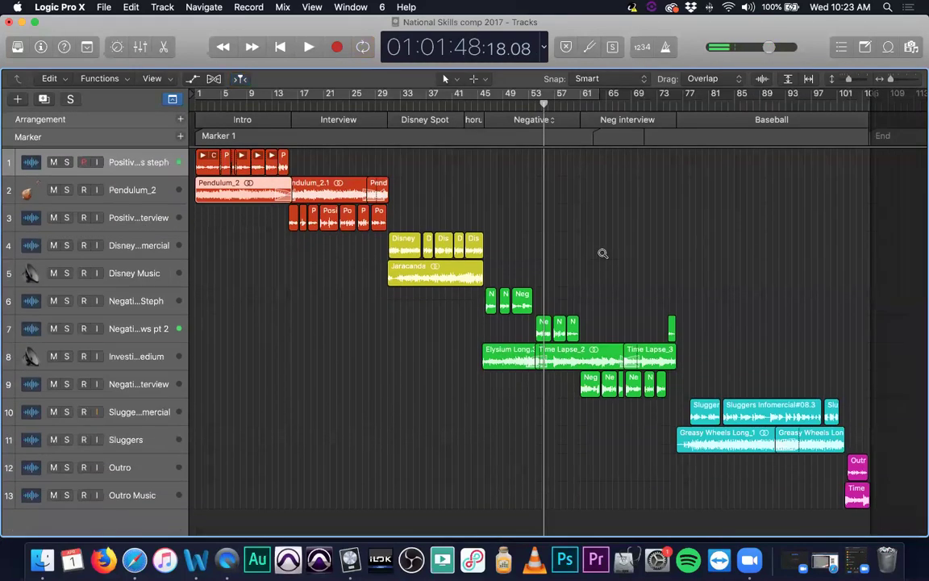
ctrl+alt+click(603, 251)
ctrl+alt+click(602, 251)
scroll(598, 248, right, 5)
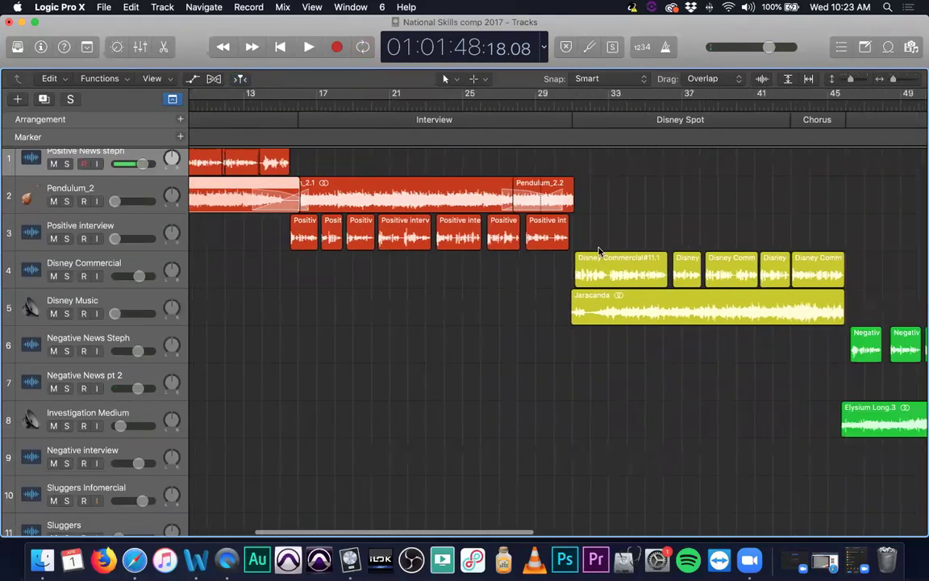
click(149, 369)
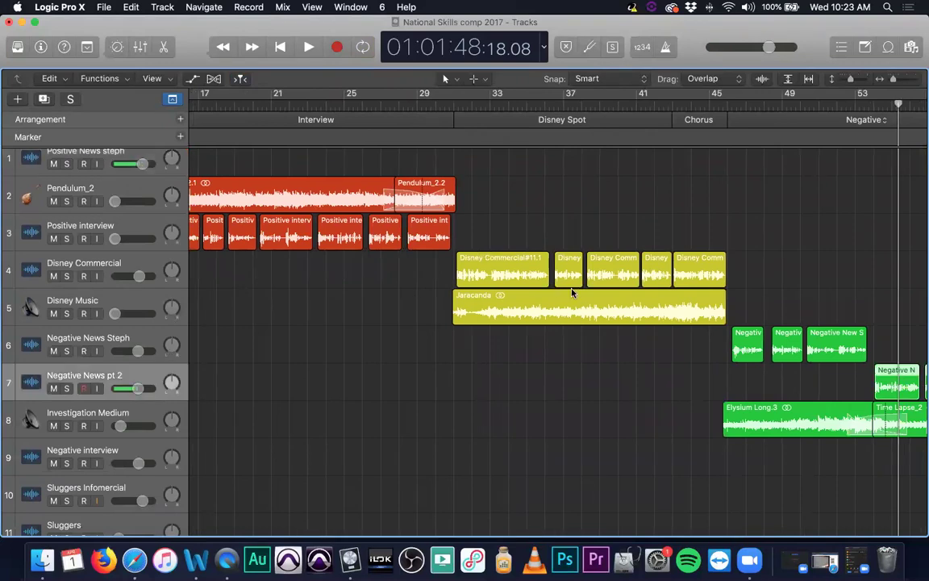
scroll(581, 280, right, 8)
ctrl+alt+click(738, 274)
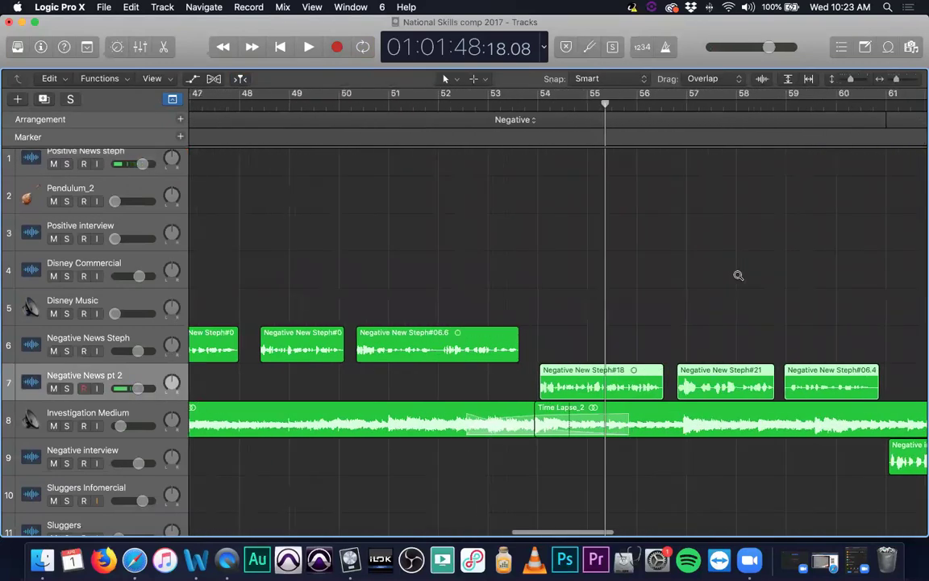
ctrl+alt+click(743, 274)
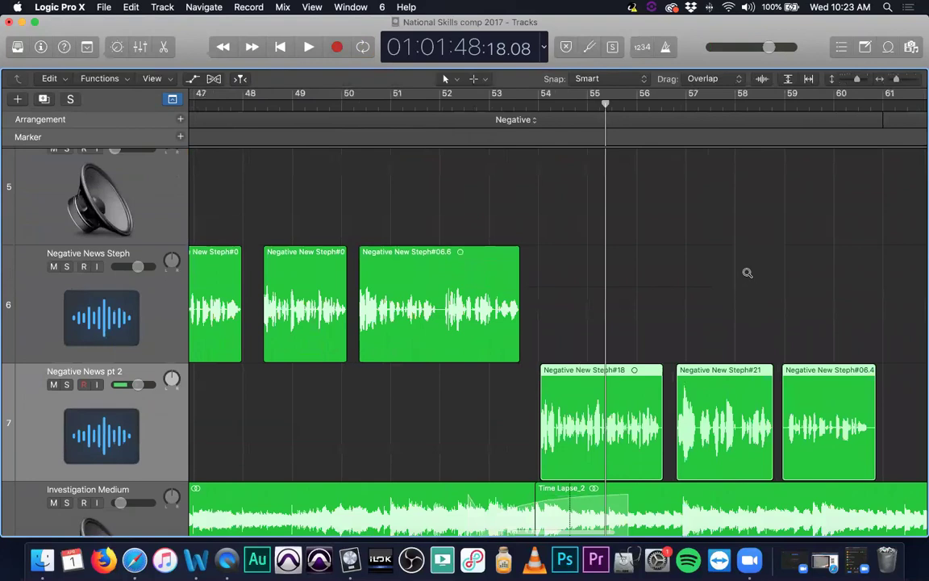
scroll(747, 277, down, 5)
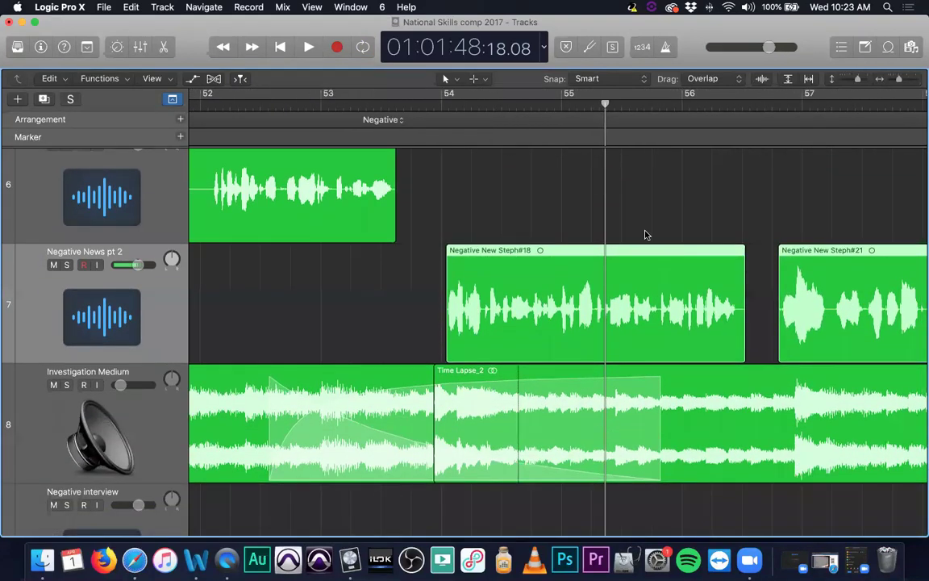
click(559, 286)
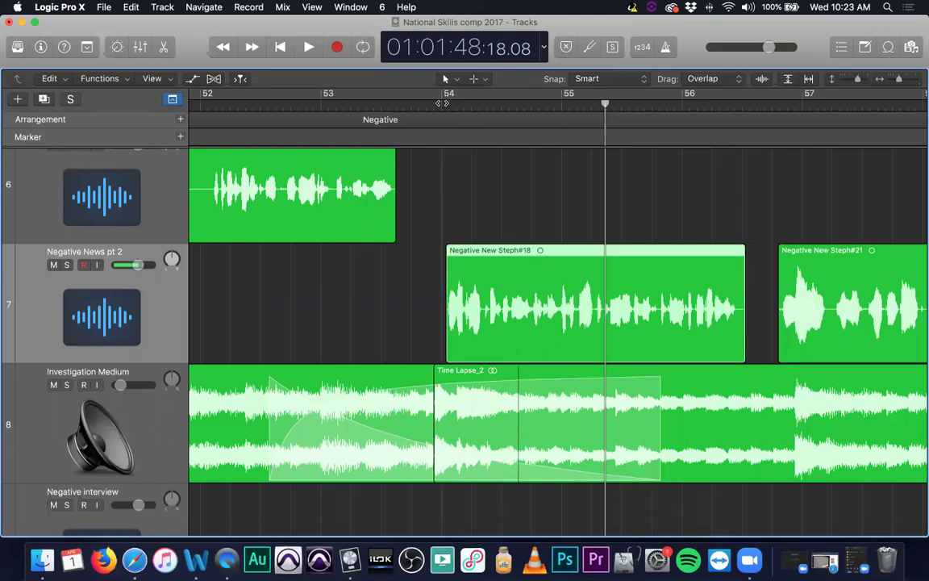
- Set a cycle range from bar 54 to the end of the Negative New Steph#18 region, solo its track, and play the loop
drag(443, 97, 741, 93)
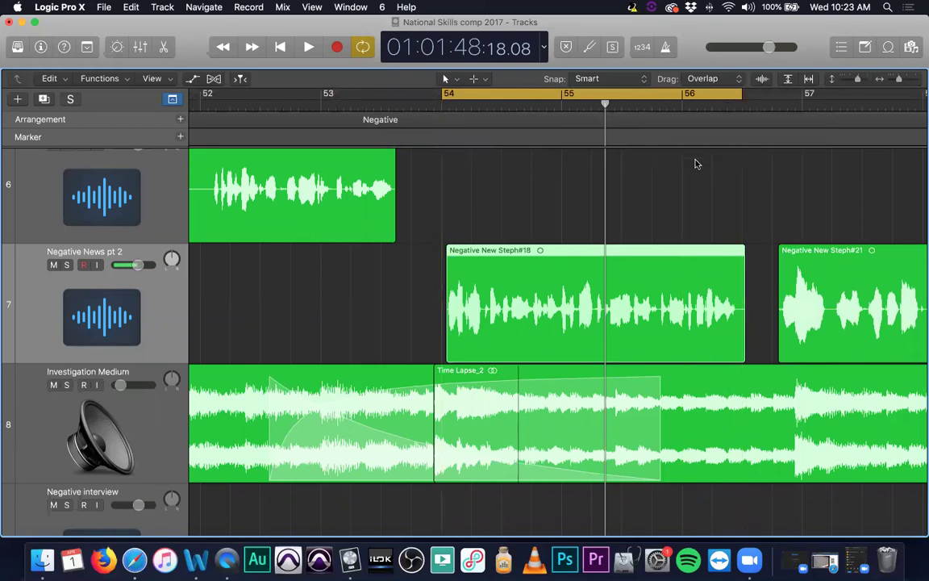
click(67, 266)
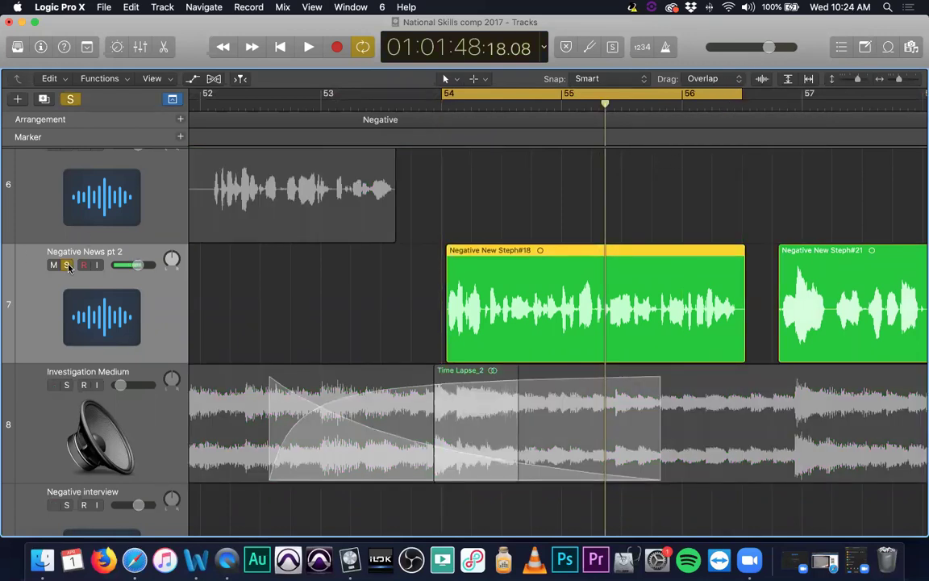
key(space)
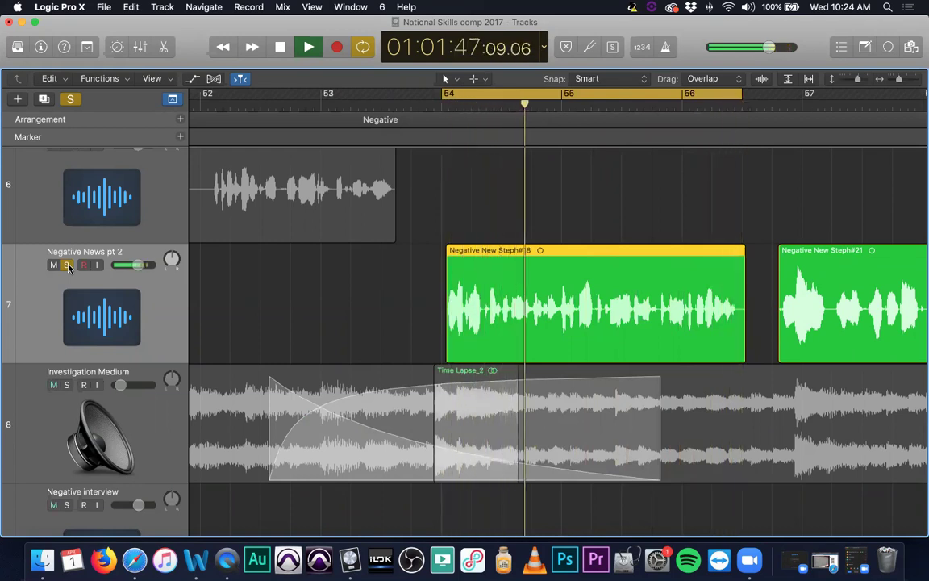
key(space)
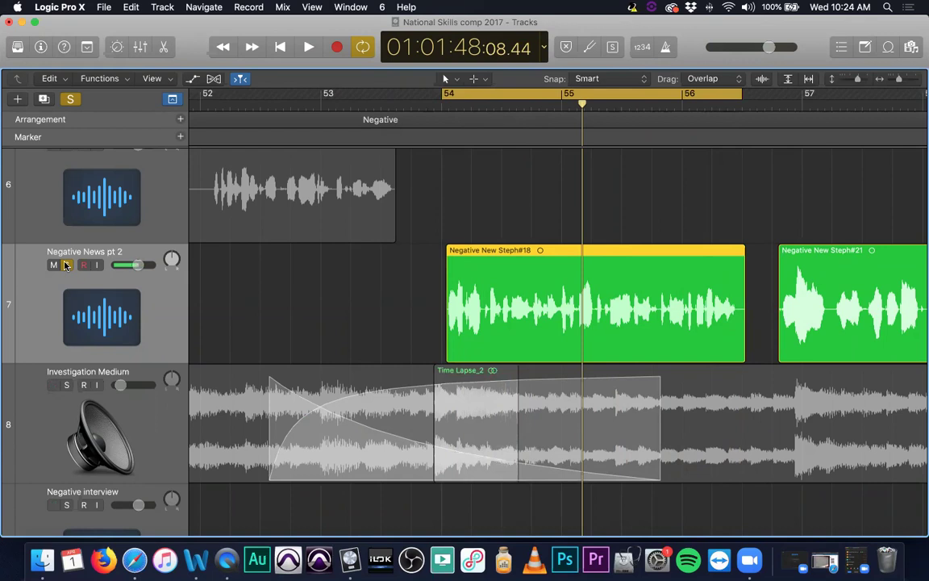
- Open the DeEsser plug-in on the Negative News pt 2 channel from the mixer, close the mixer, and place the plug-in beside the region
key(x)
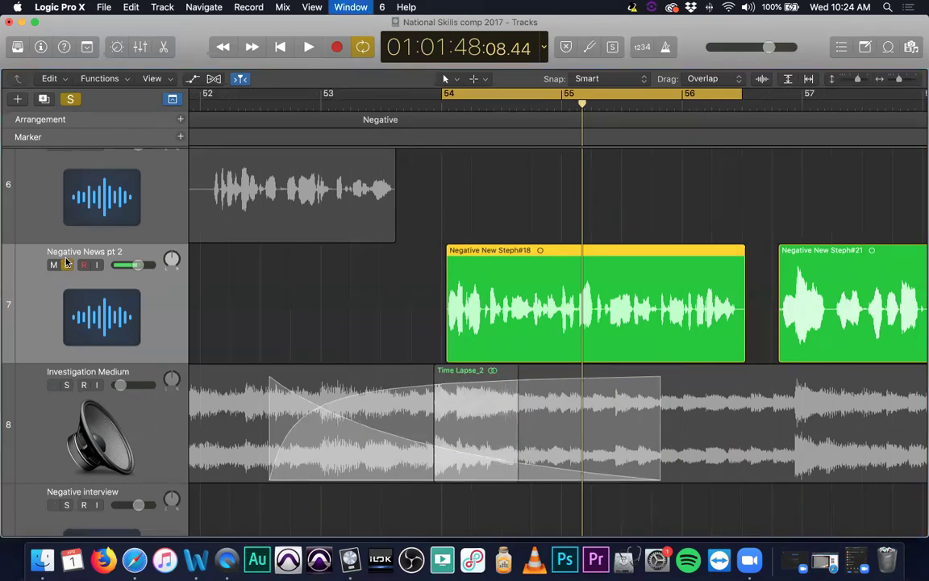
click(495, 198)
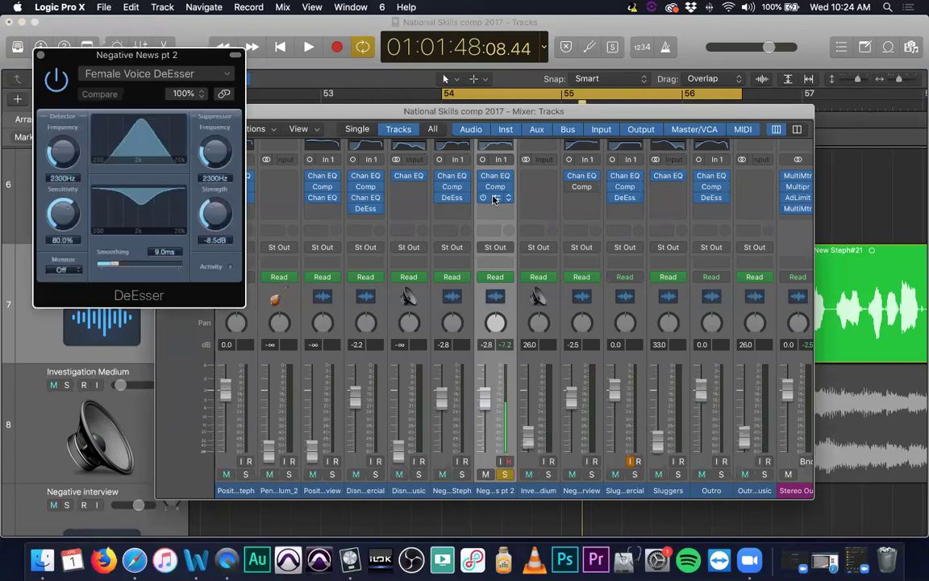
drag(299, 110, 496, 164)
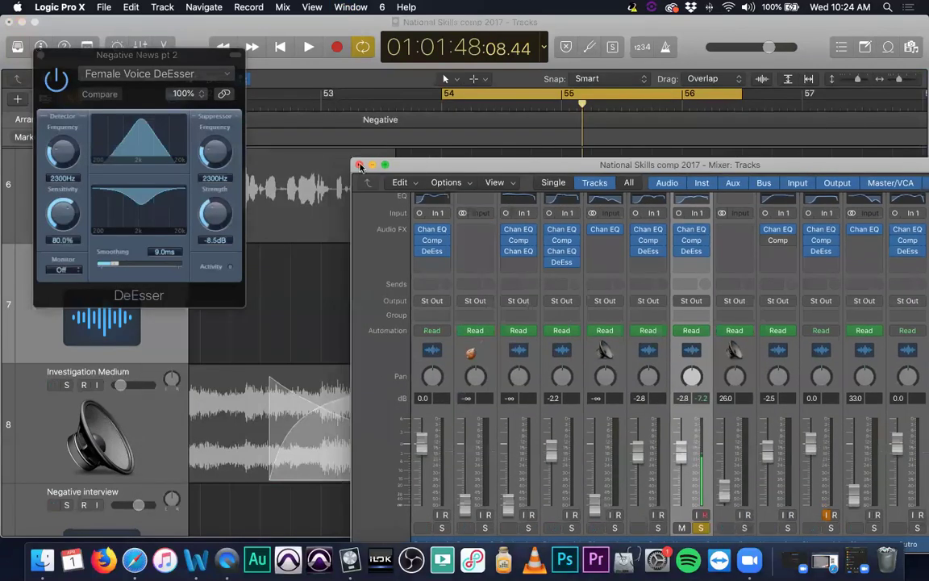
click(360, 165)
drag(162, 55, 216, 98)
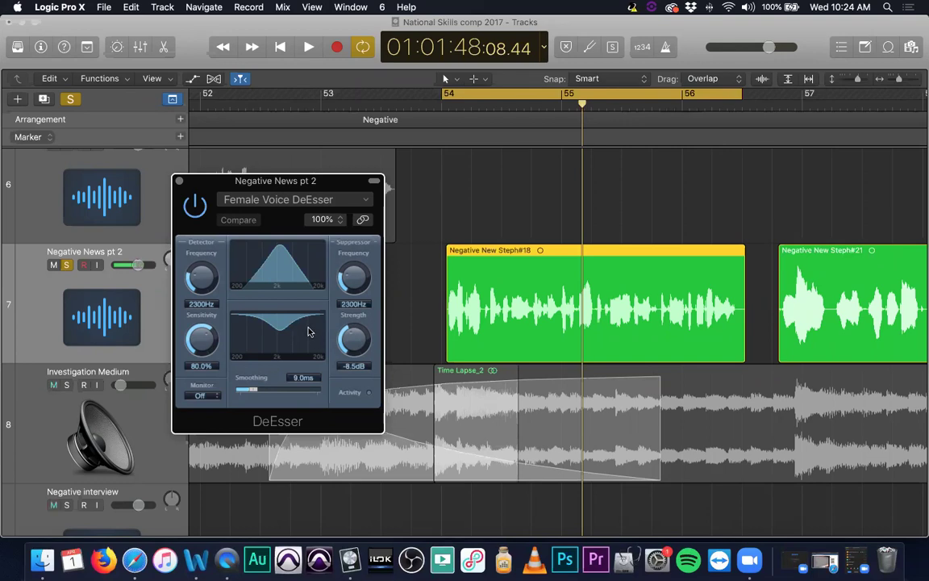
- Load the Female Voice Strong DeEsser preset while the loop plays, compare it with the previous settings, and keep the strong preset
key(space)
click(282, 203)
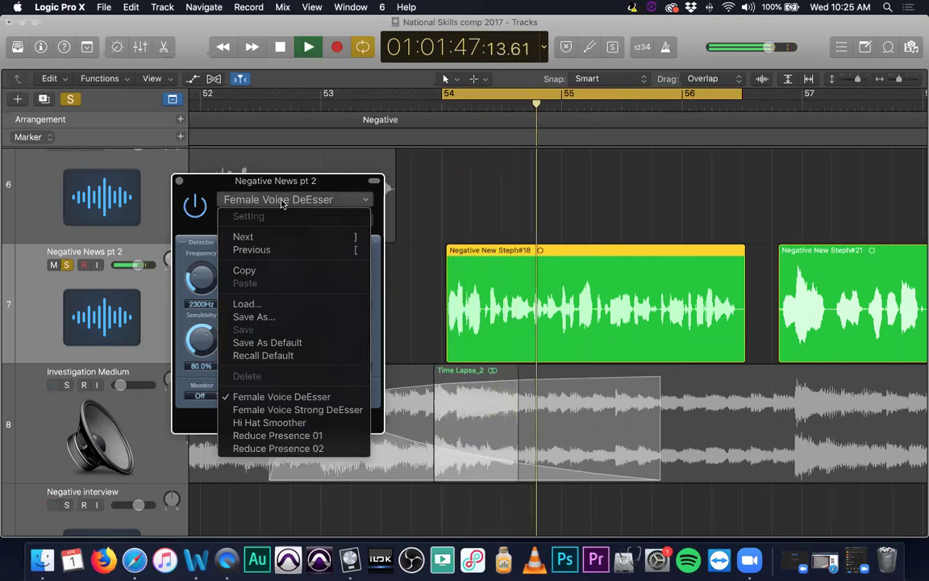
click(313, 409)
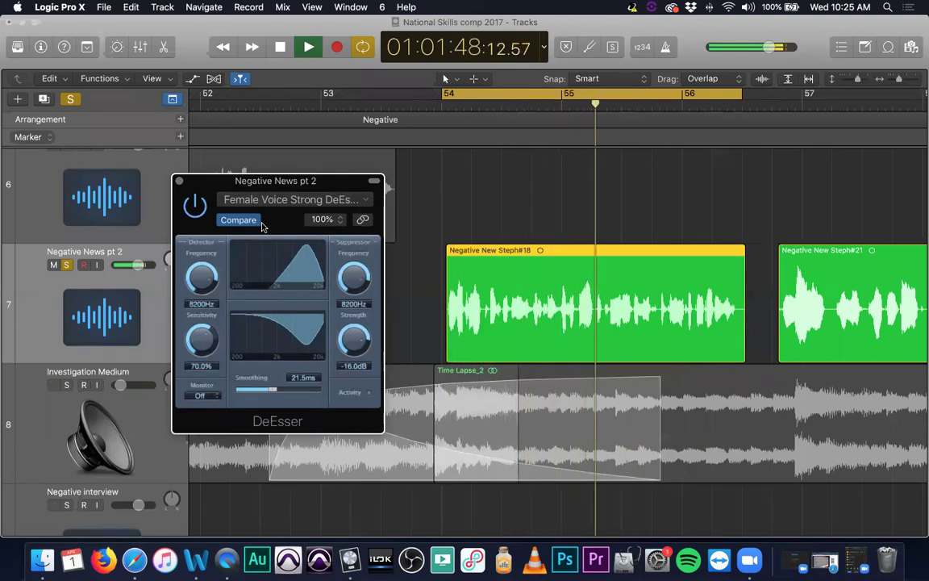
click(238, 220)
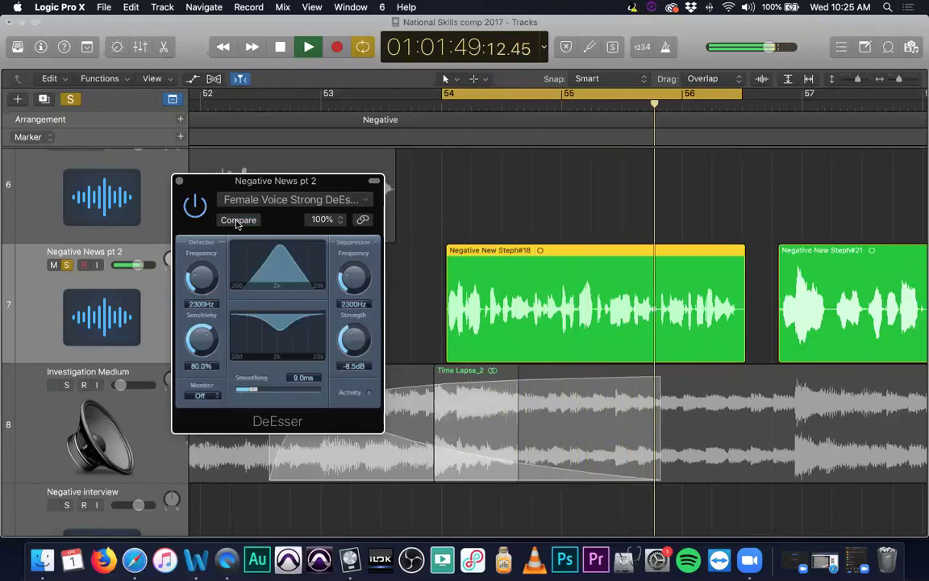
click(238, 220)
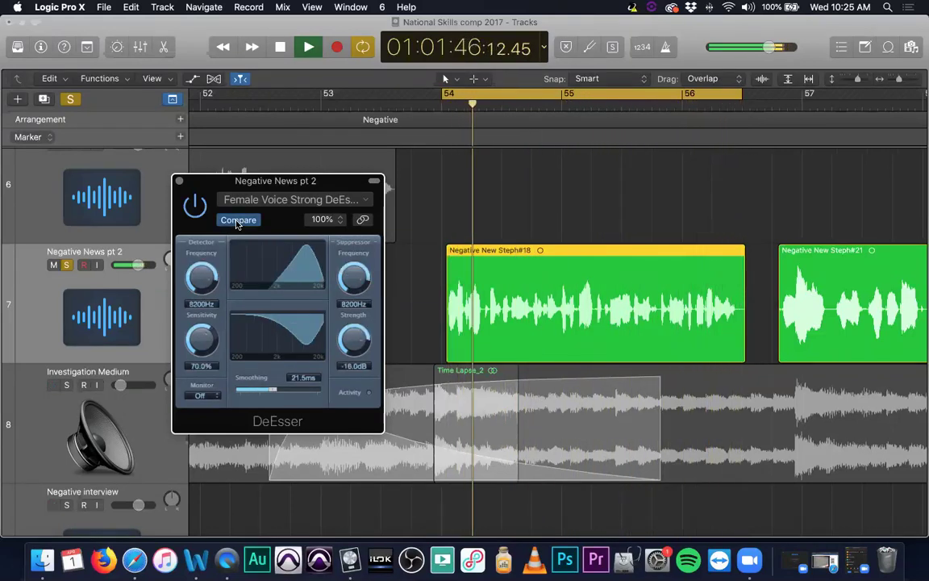
key(space)
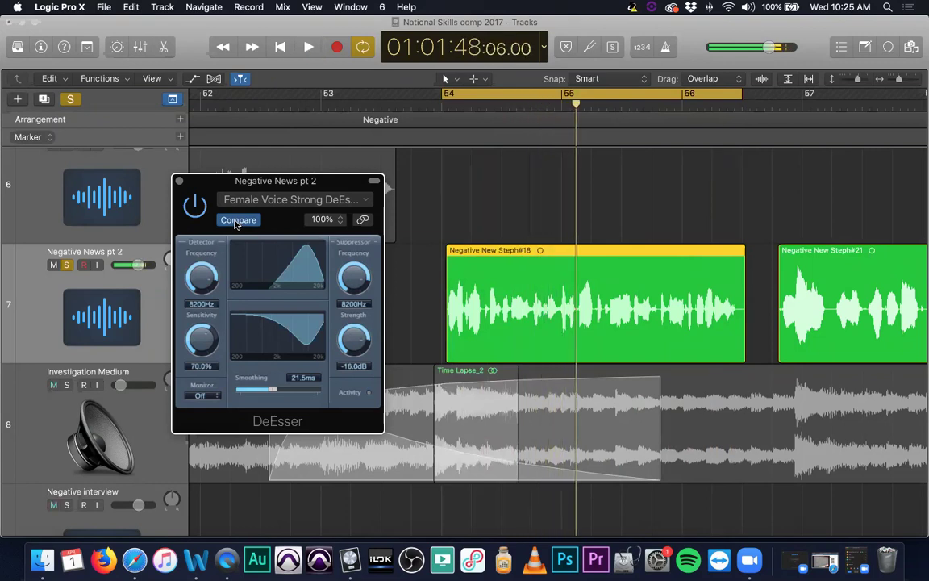
- Shorten the cycle range to a brief section within bar 54, play the loop, and return to the DeEsser plug-in window
double_click(498, 104)
click(478, 104)
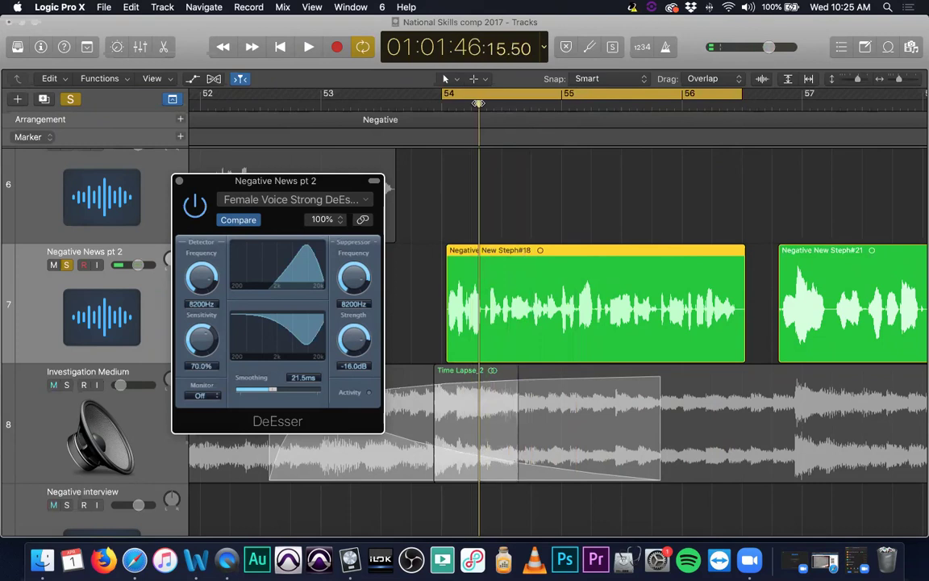
click(479, 105)
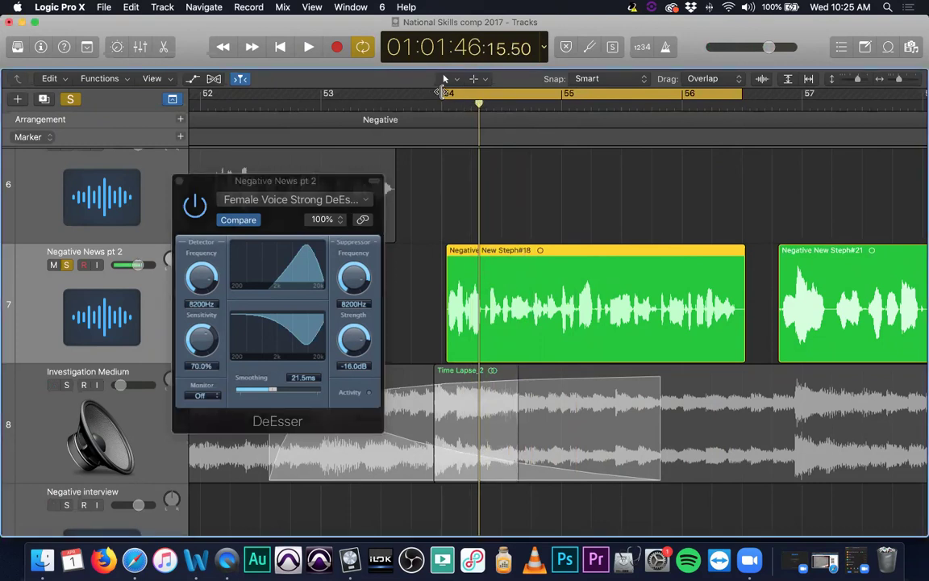
drag(443, 91, 478, 93)
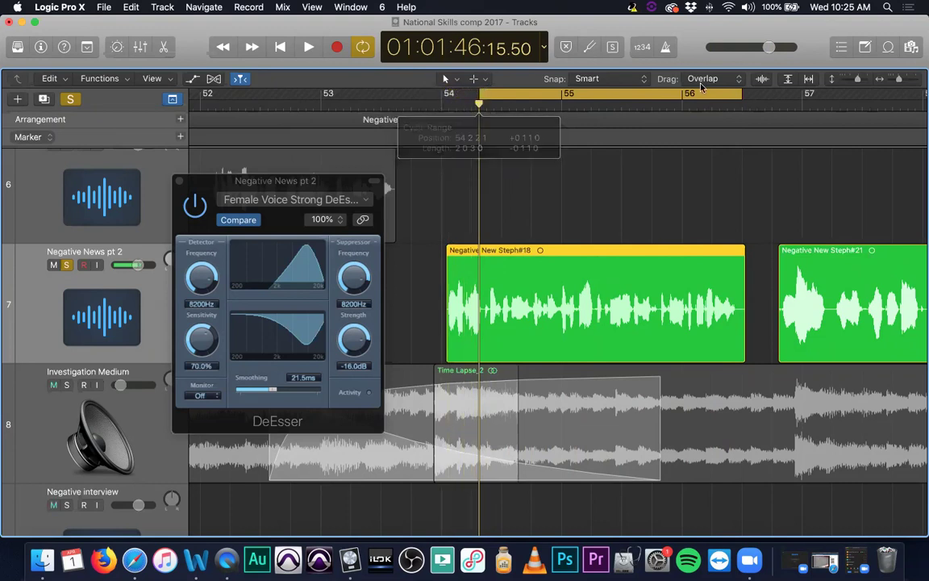
key(space)
key(space)
drag(741, 97, 496, 94)
key(space)
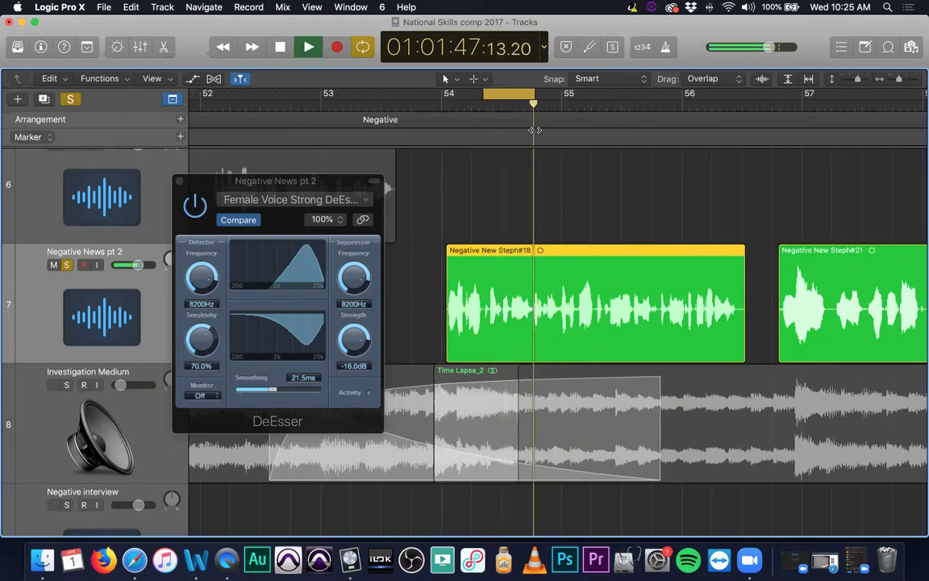
key(space)
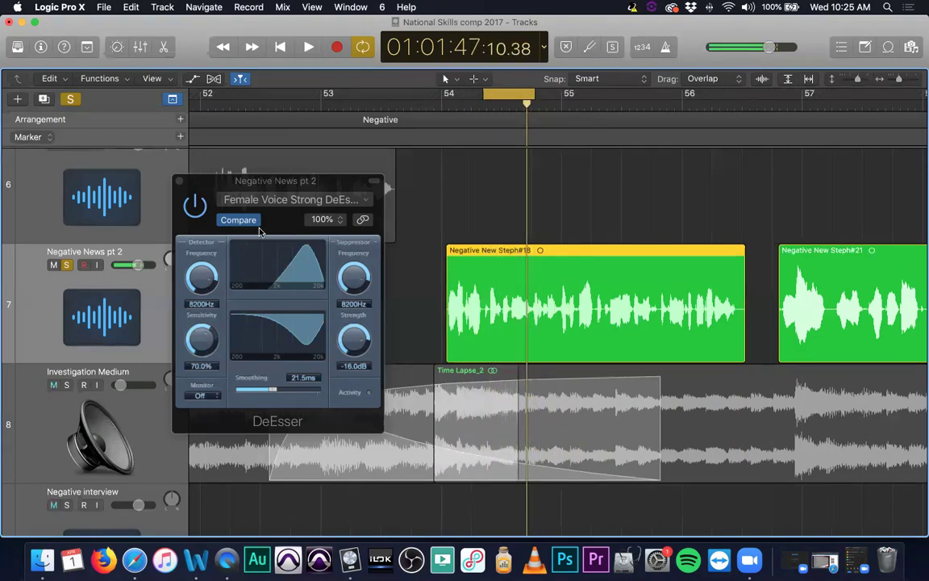
click(250, 199)
click(281, 179)
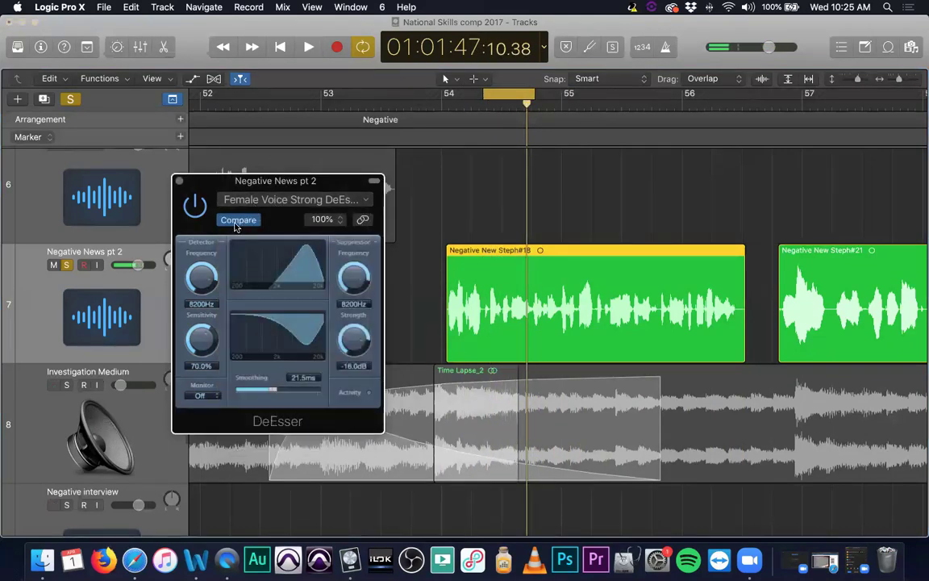
- Compare the DeEsser's previous settings with the Female Voice Strong DeEsser preset by playing the short loop under each, ending on the strong preset
click(239, 221)
key(space)
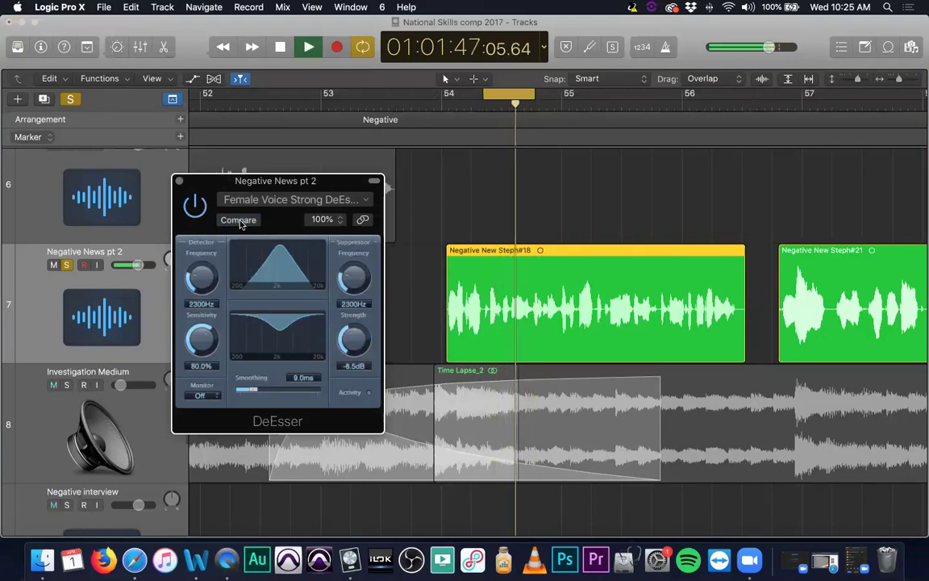
key(space)
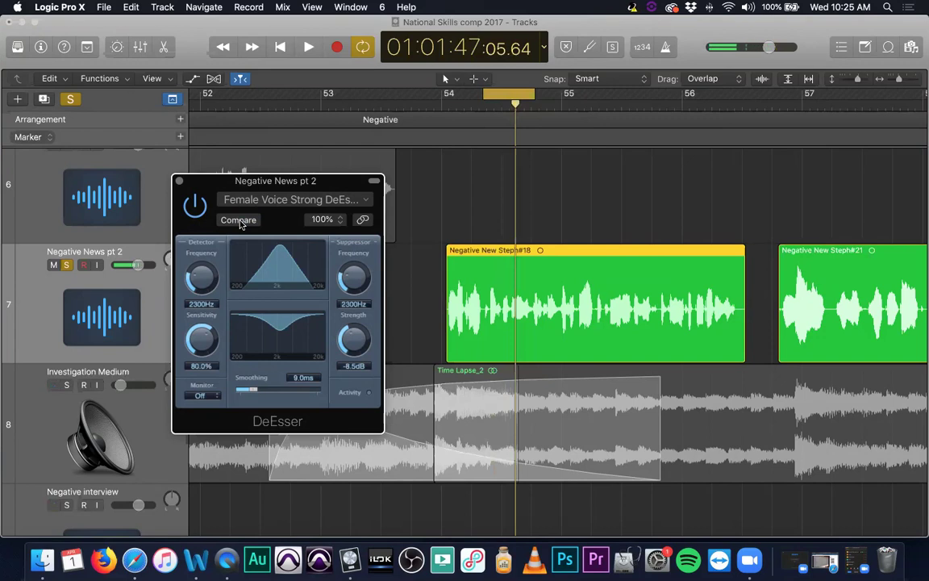
click(239, 220)
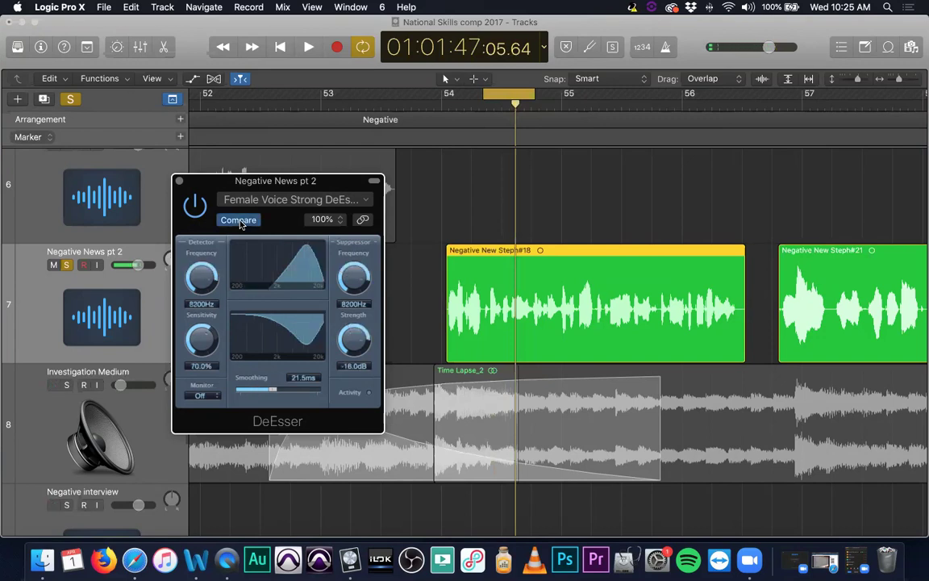
key(space)
key(space)
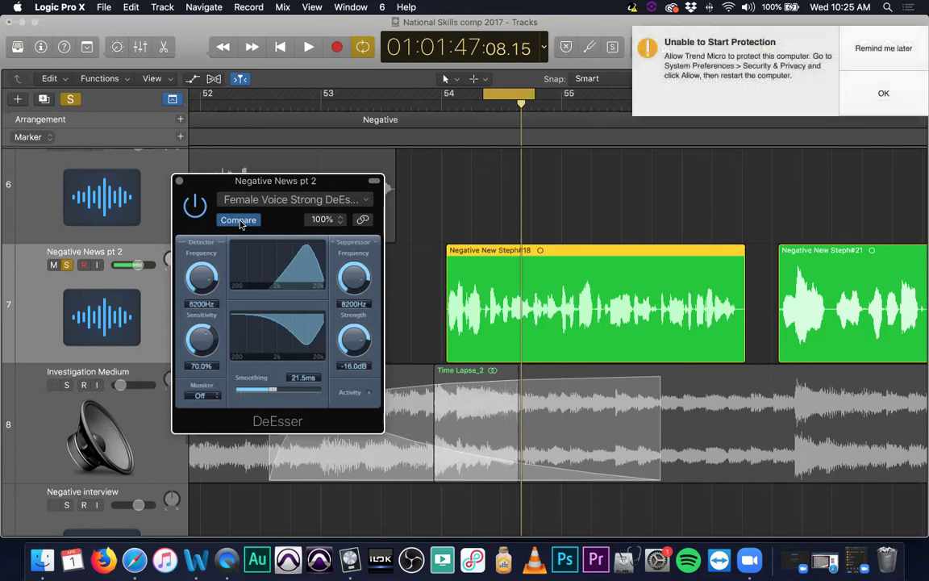
click(239, 220)
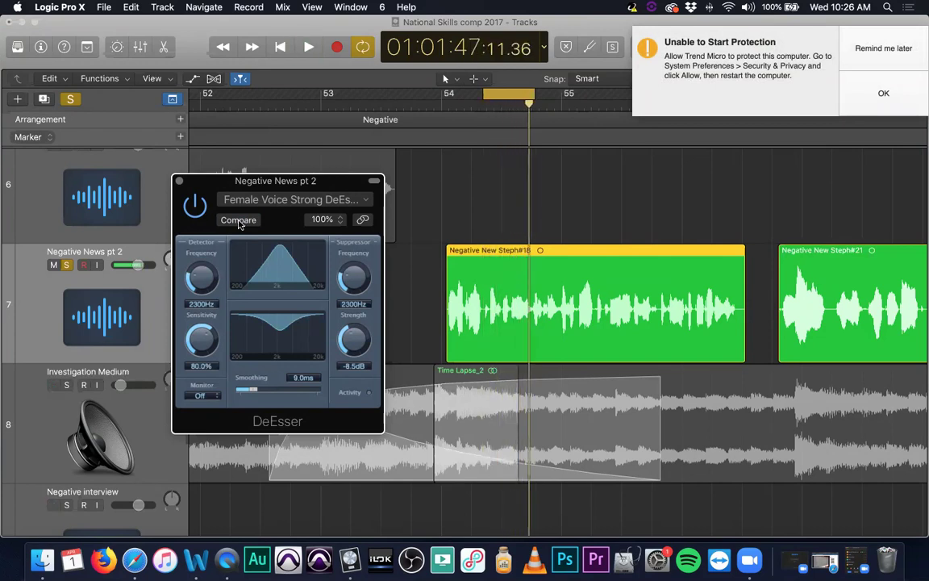
click(239, 221)
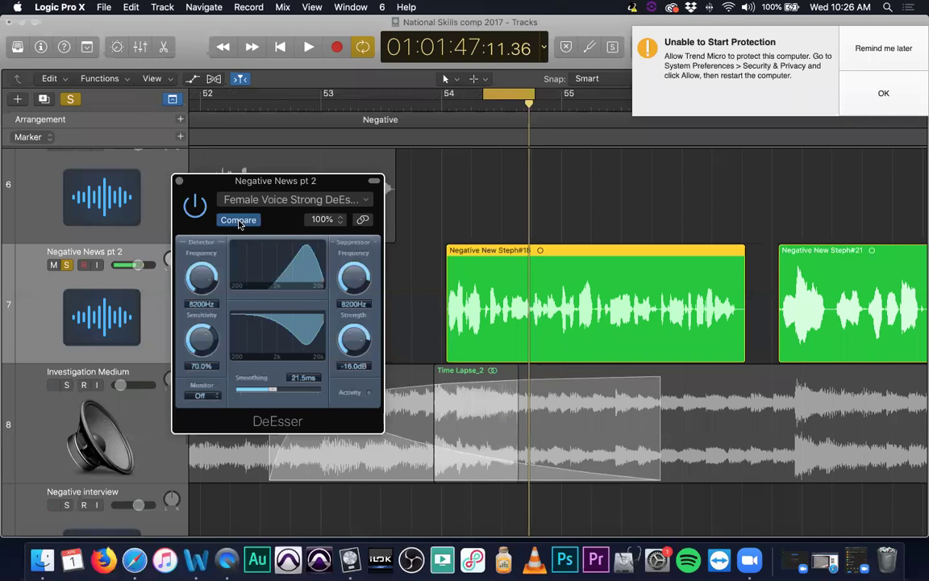
key(space)
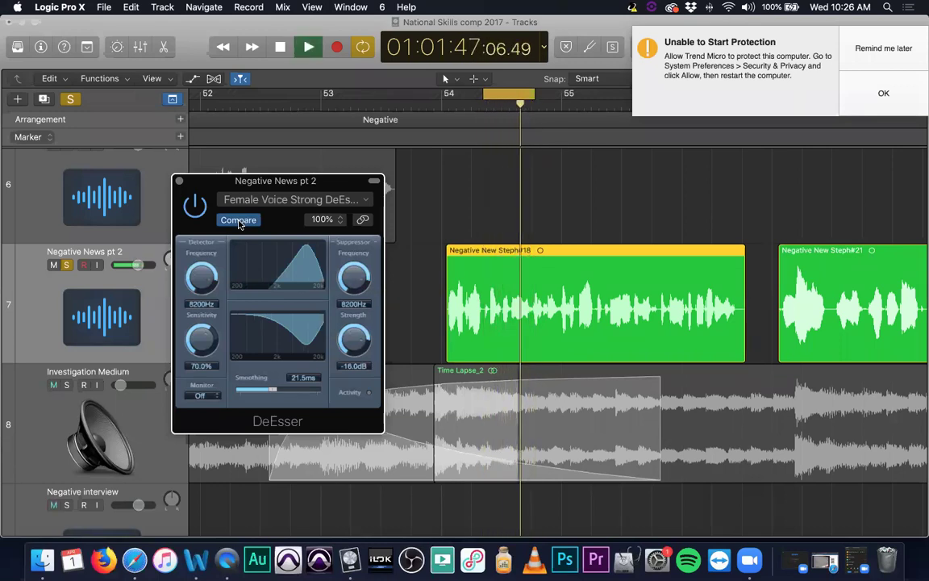
key(space)
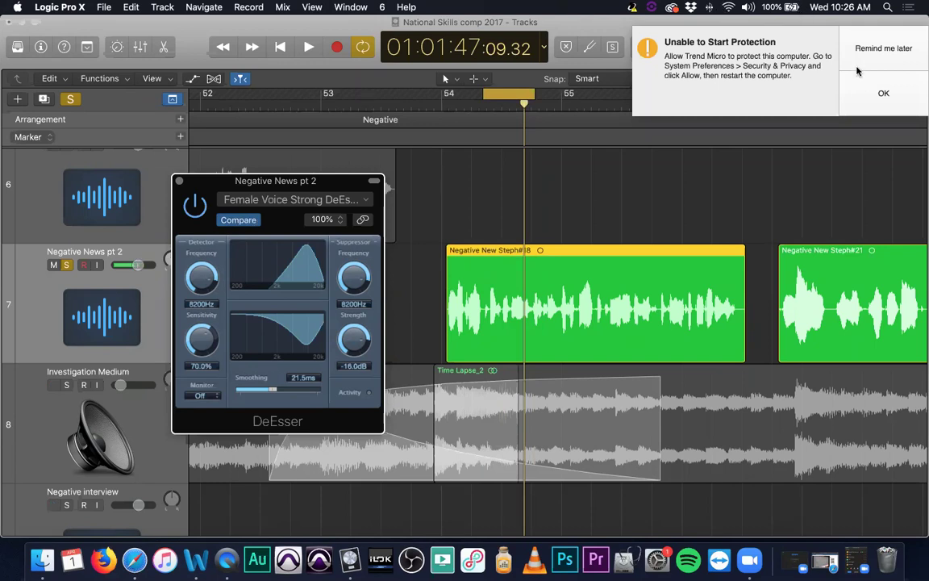
- Dismiss the system notification, extend the cycle range from bar 54 to the end of the Negative New Steph#18 region, and play the loop
click(773, 64)
drag(526, 97, 743, 93)
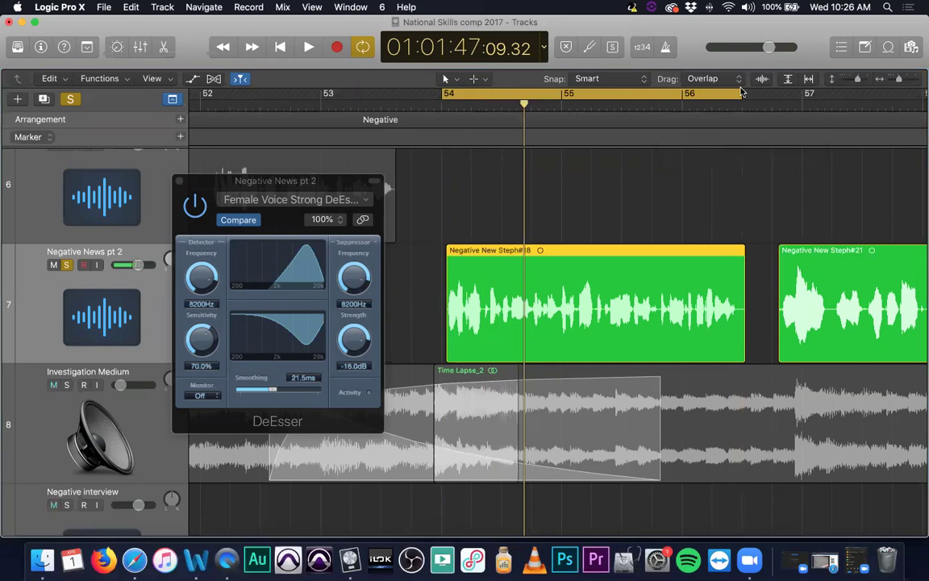
click(643, 196)
key(space)
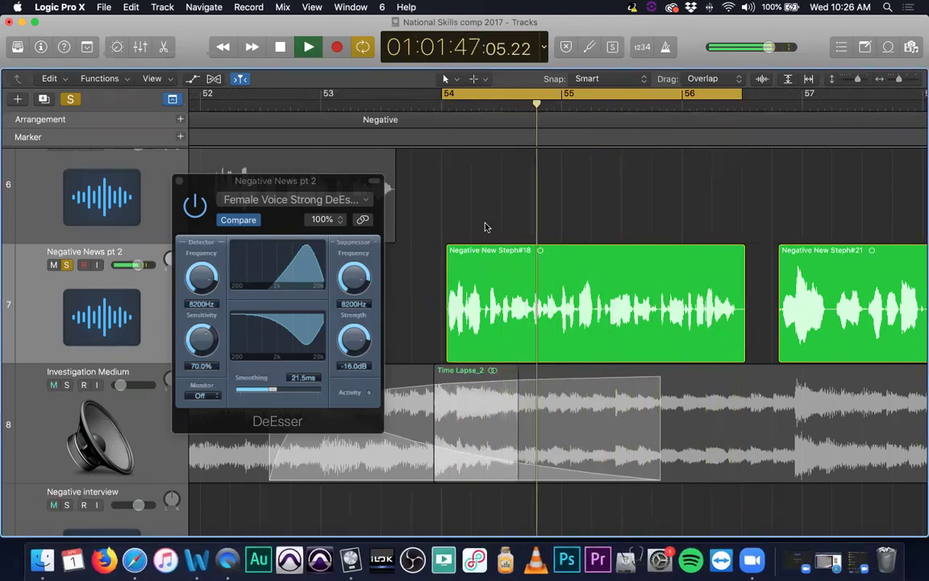
key(space)
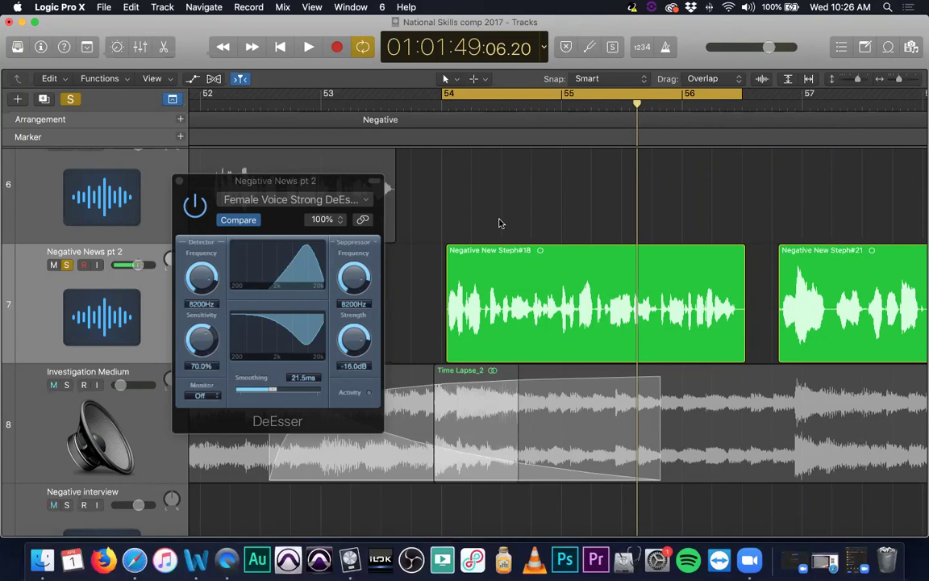
- Load the Hi Hat Smoother preset in the DeEsser and audition it on the loop
click(344, 203)
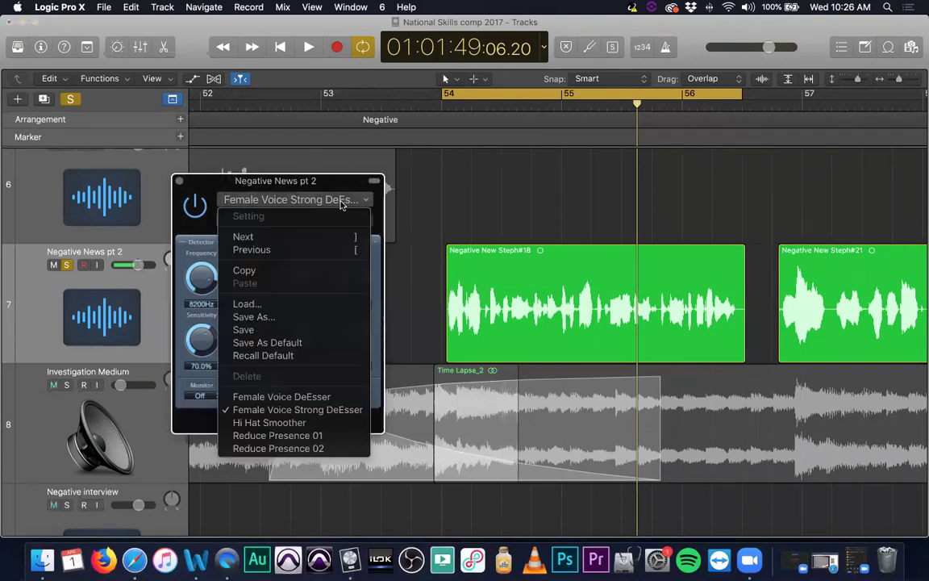
click(286, 425)
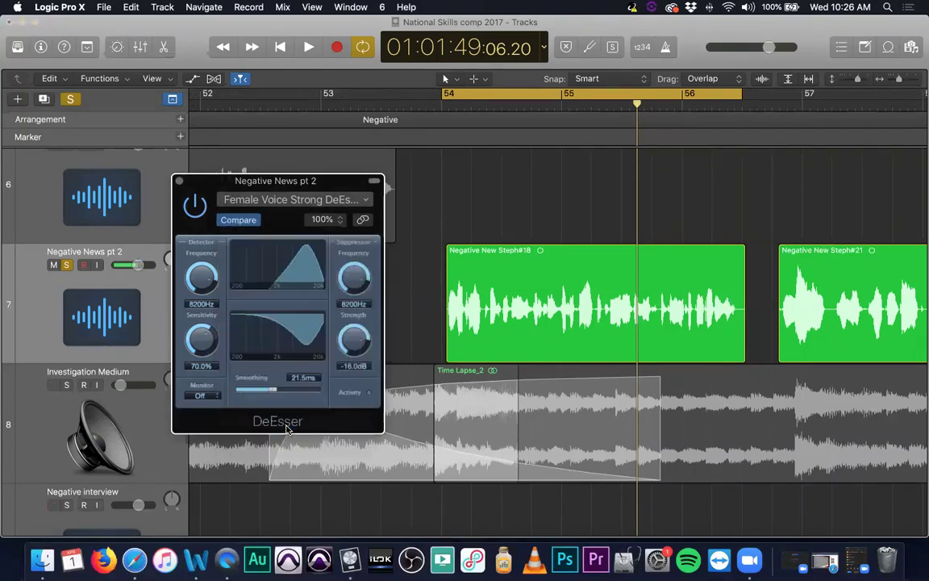
key(space)
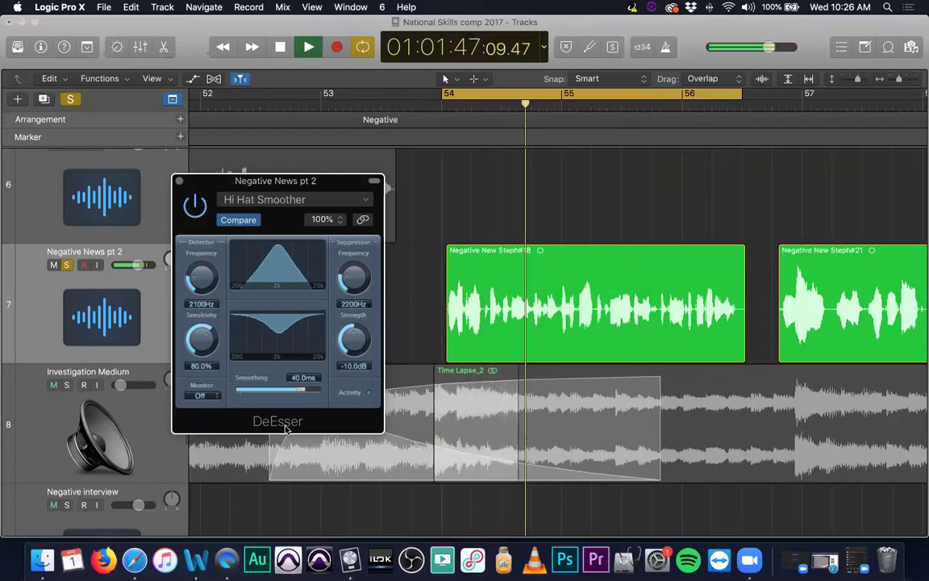
key(space)
- Load the Reduce Presence 01 preset in the DeEsser and audition it on the loop
click(277, 203)
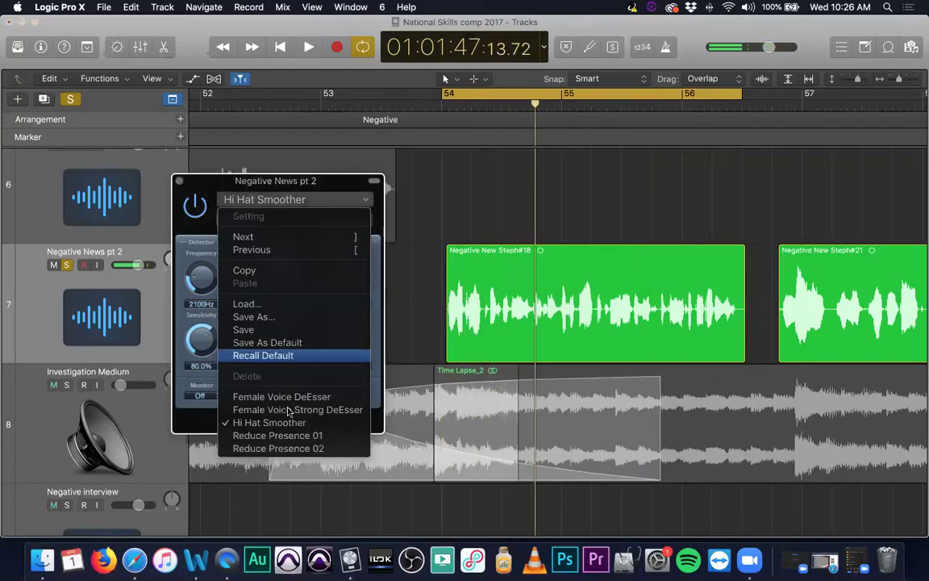
click(275, 436)
key(space)
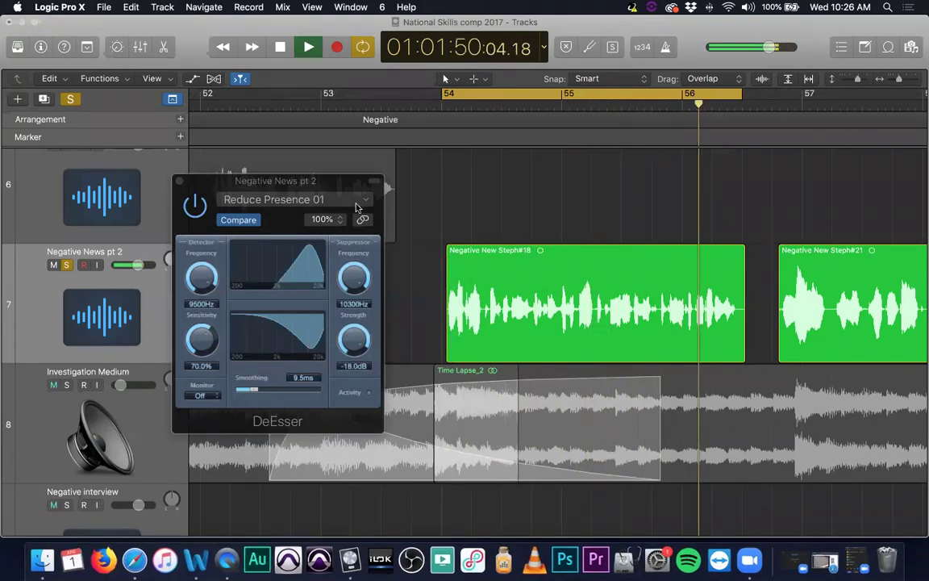
key(space)
key(space)
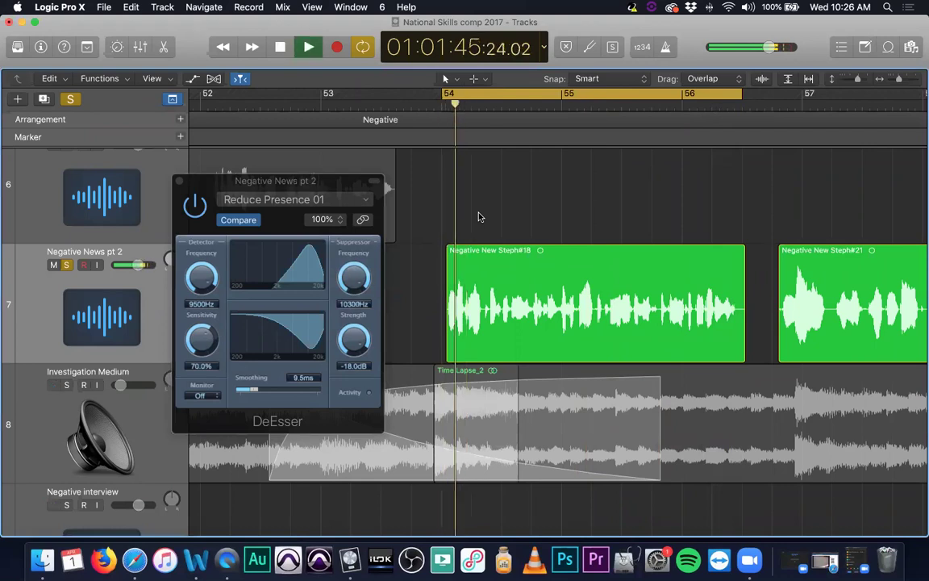
key(space)
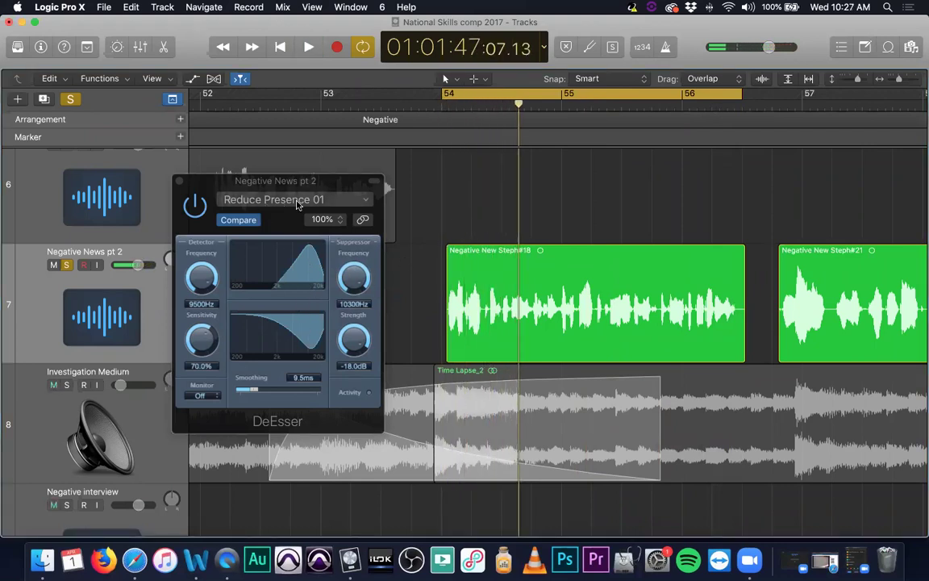
- Load the Reduce Presence 02 preset, audition it on the loop, and toggle the comparison with the previous settings
click(270, 200)
click(283, 449)
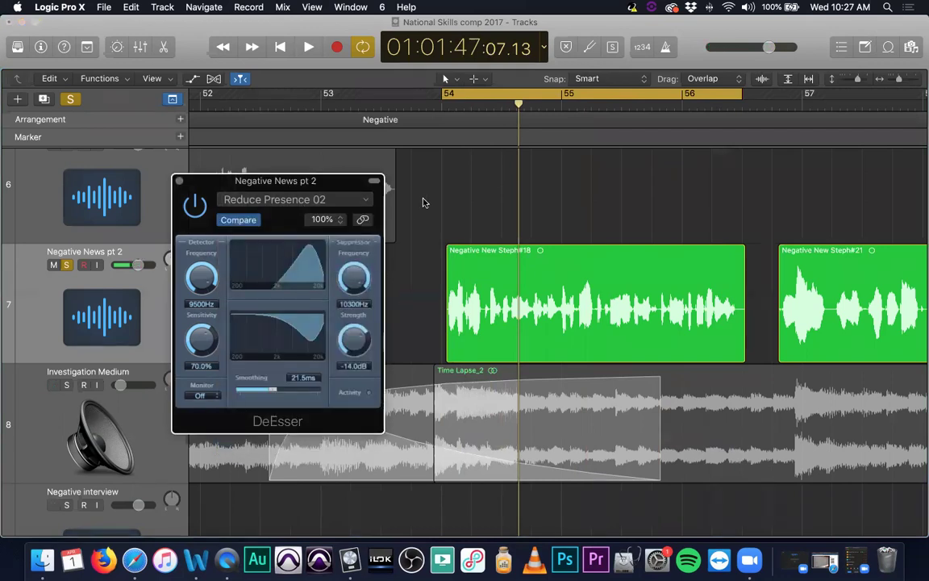
key(space)
key(space)
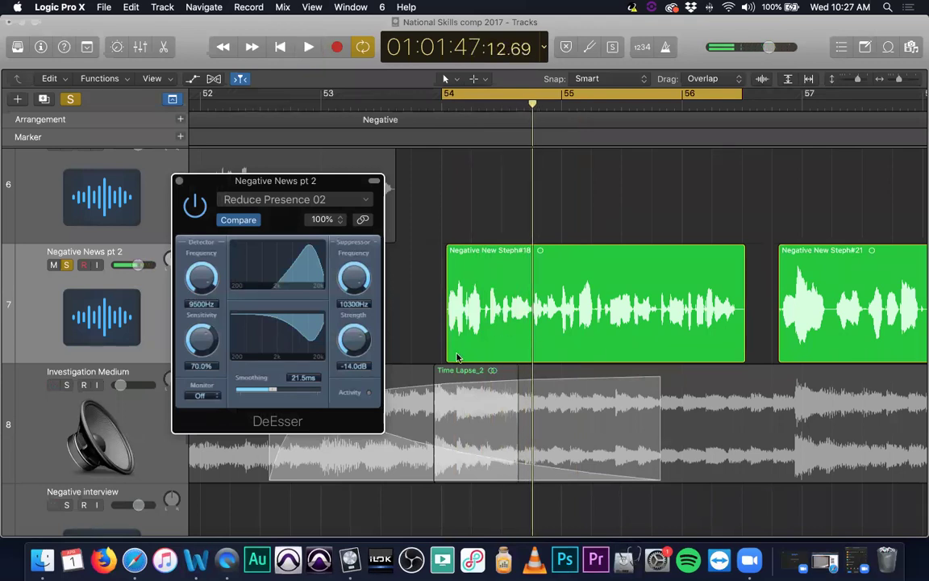
click(241, 220)
click(239, 221)
- Reload the Reduce Presence 01 preset, audition the loop with Strength at -7.0 dB, and set Strength to -19.0 dB
click(278, 199)
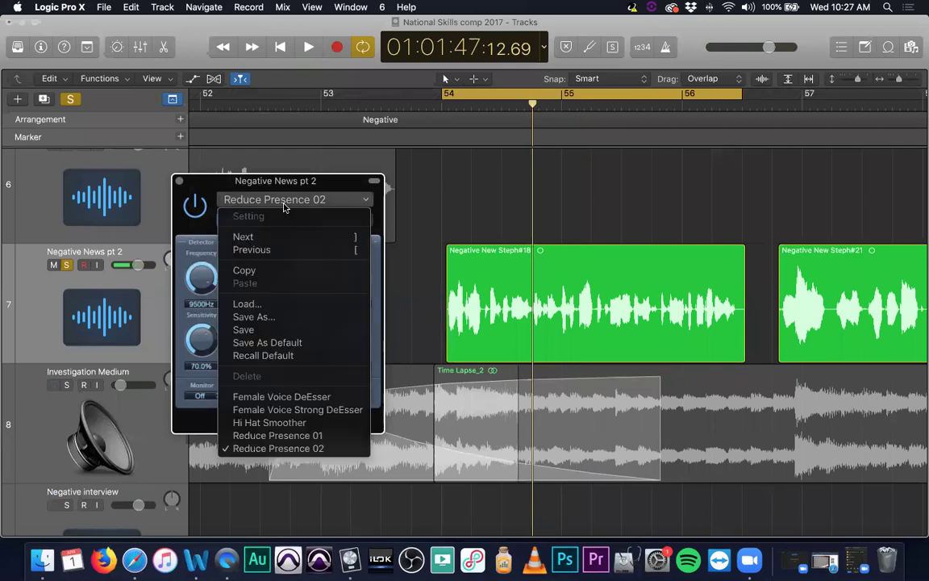
click(308, 435)
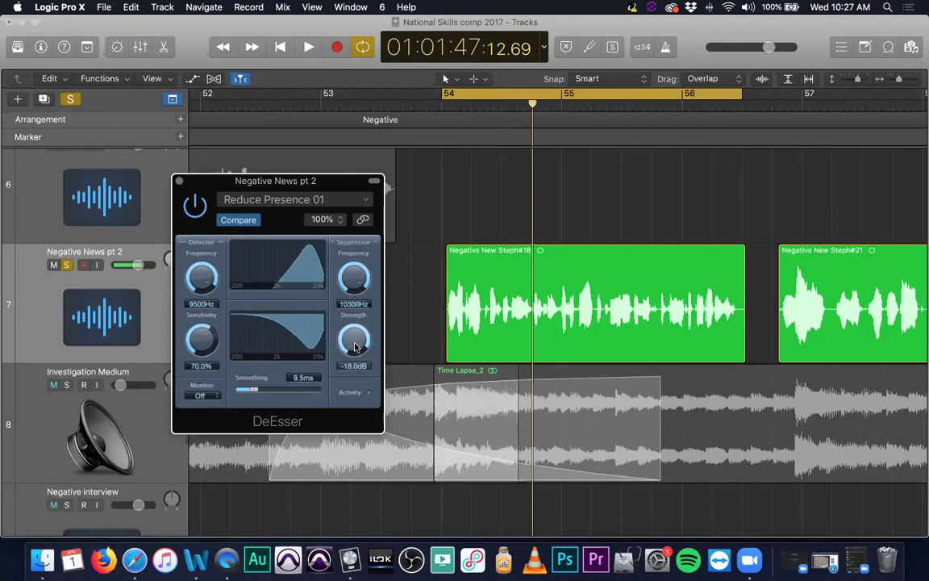
drag(359, 346, 359, 397)
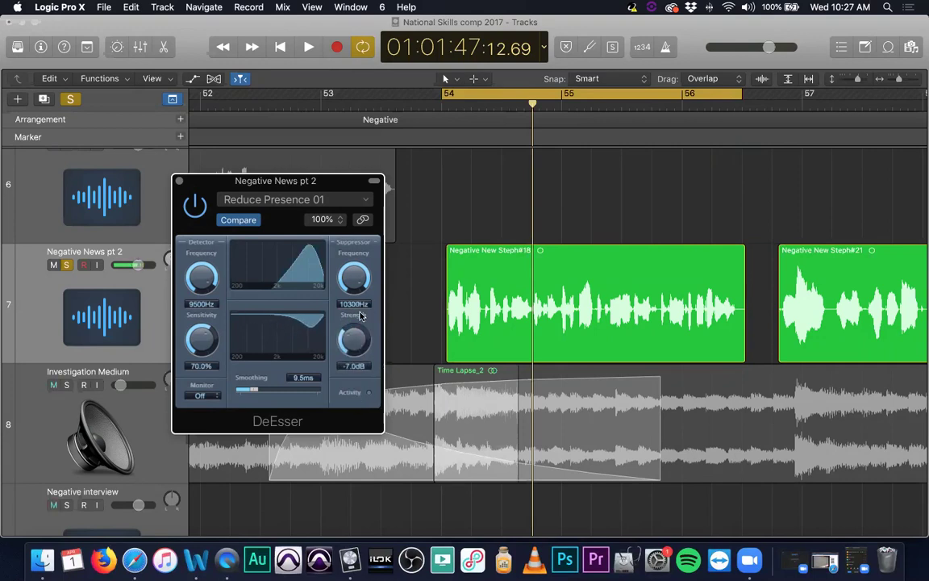
key(space)
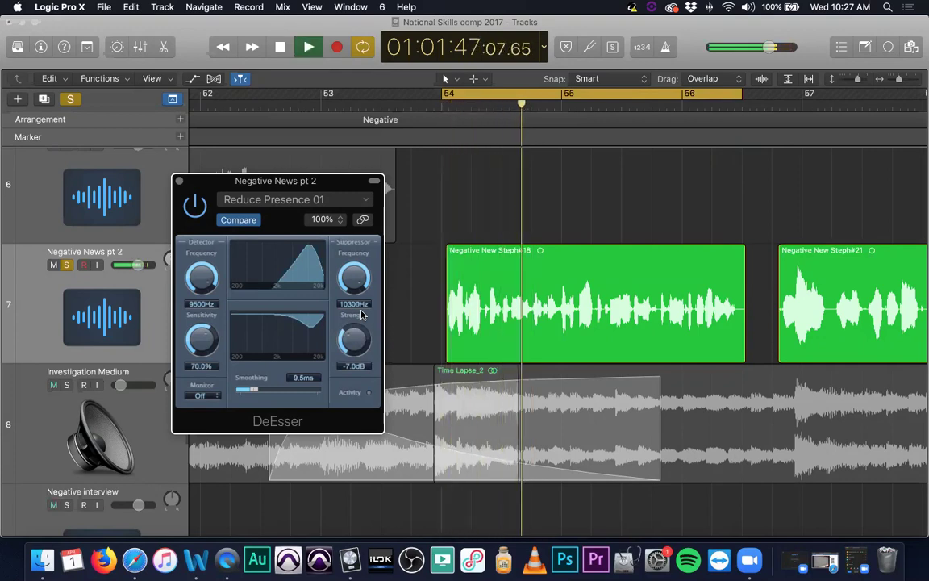
key(space)
drag(351, 344, 350, 288)
key(space)
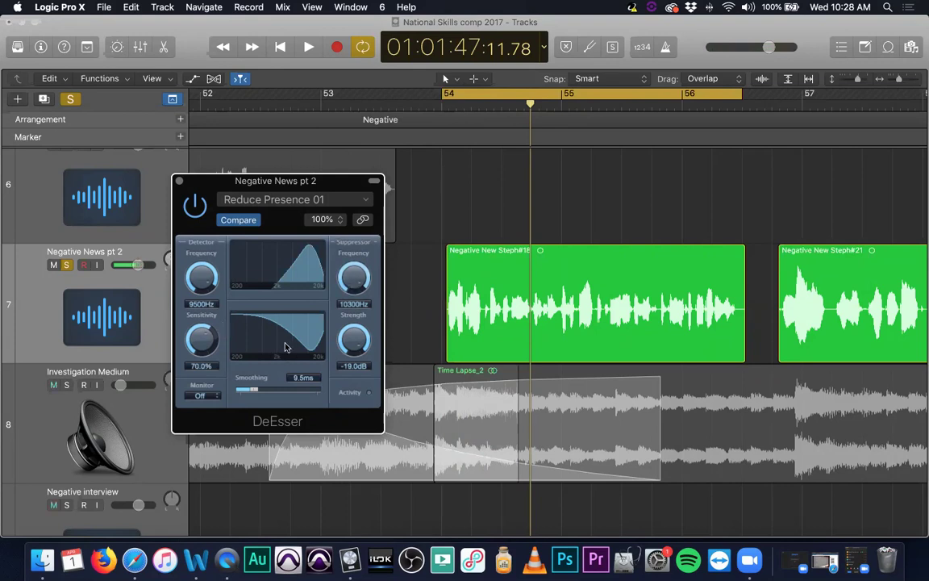
- Close the DeEsser plug-in and shorten the cycle range to a brief section within bar 54, starting at 54 2 3 1
drag(493, 90, 543, 95)
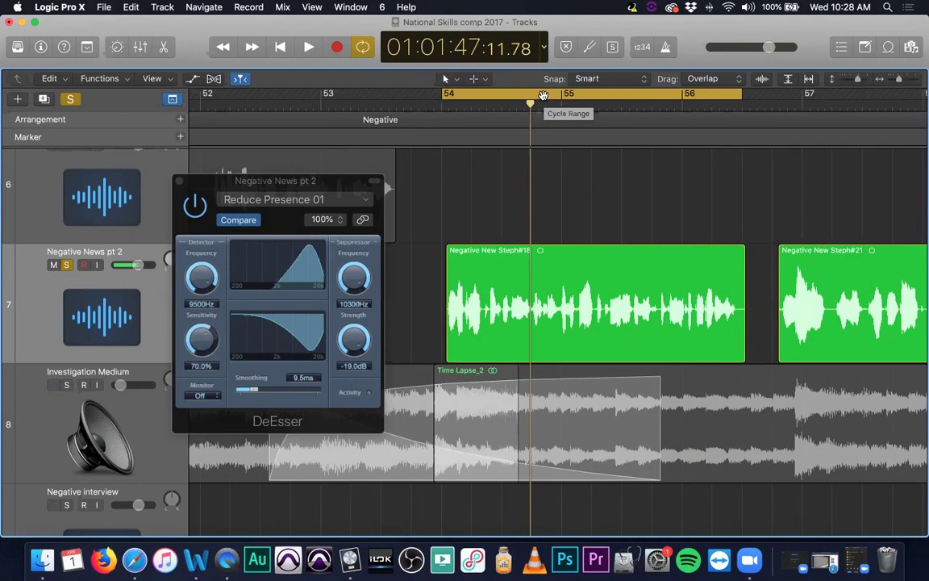
click(179, 181)
drag(443, 97, 487, 98)
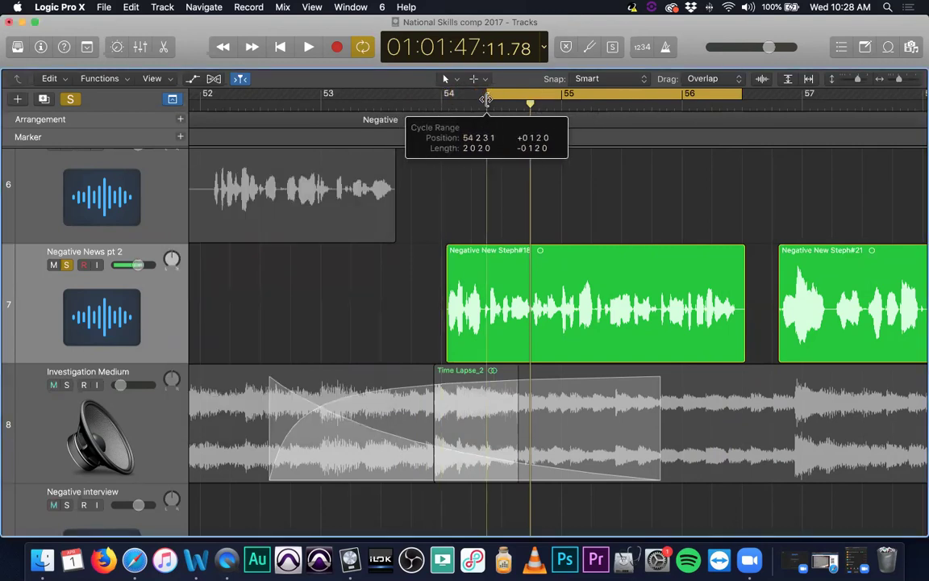
drag(728, 98, 533, 100)
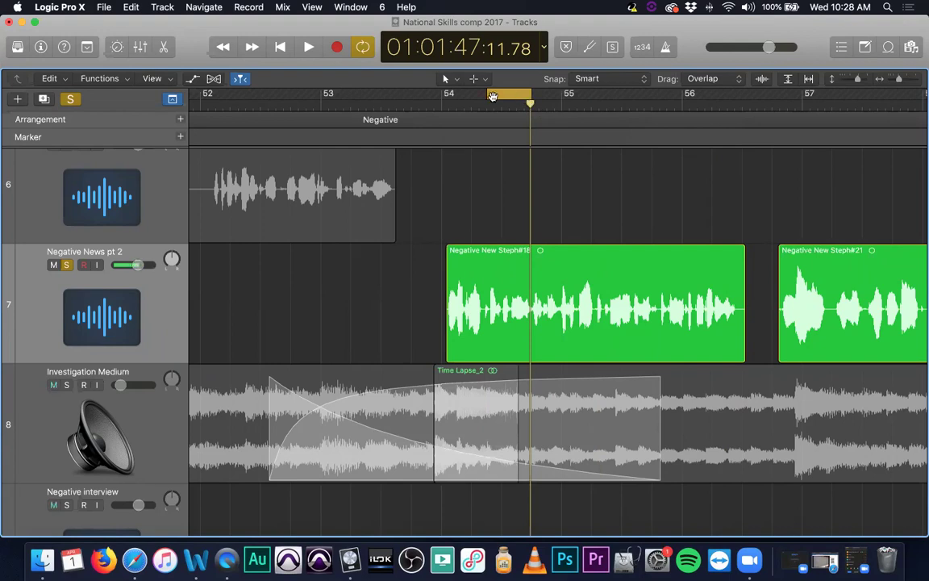
- Fit the whole project vertically and horizontally in the Tracks area and turn off solo on the Negative News pt 2 track
click(788, 78)
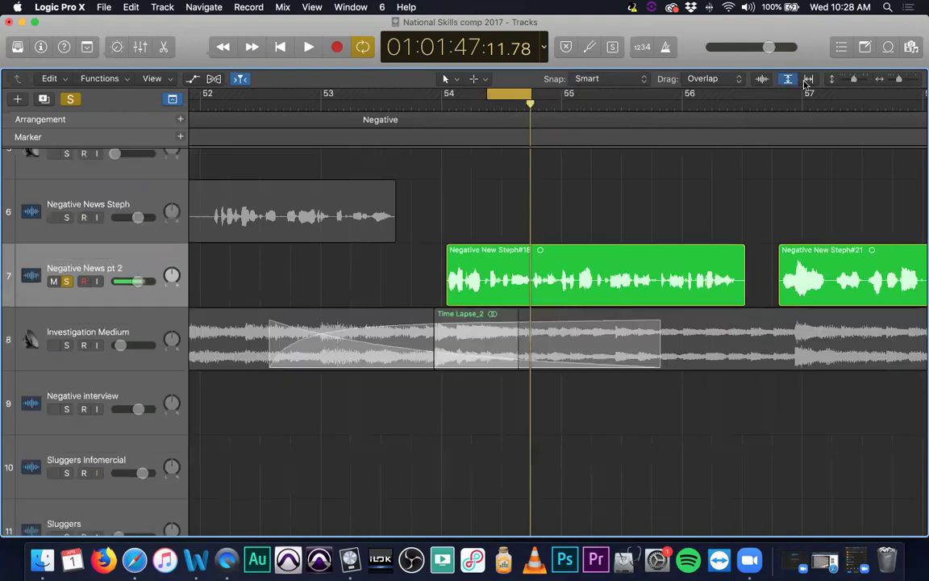
click(809, 78)
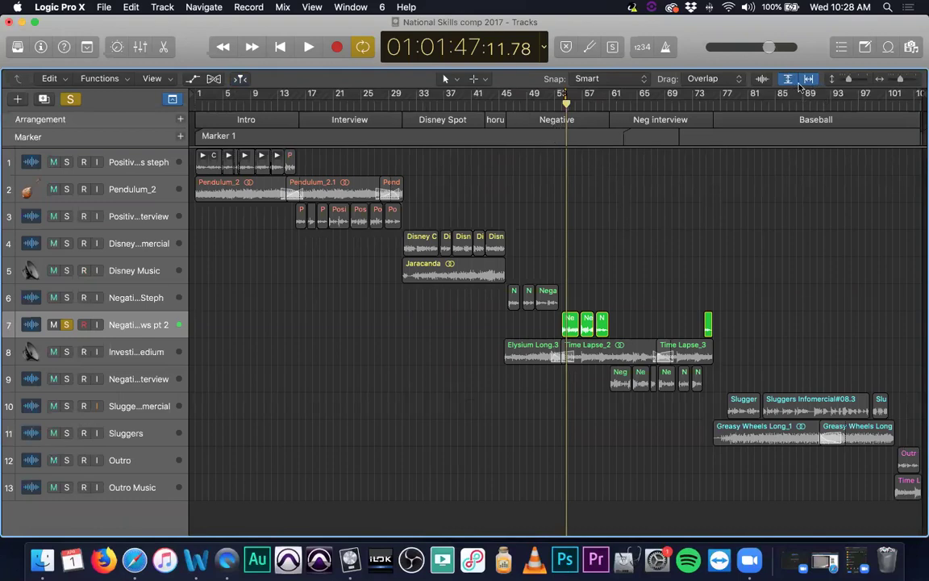
click(66, 325)
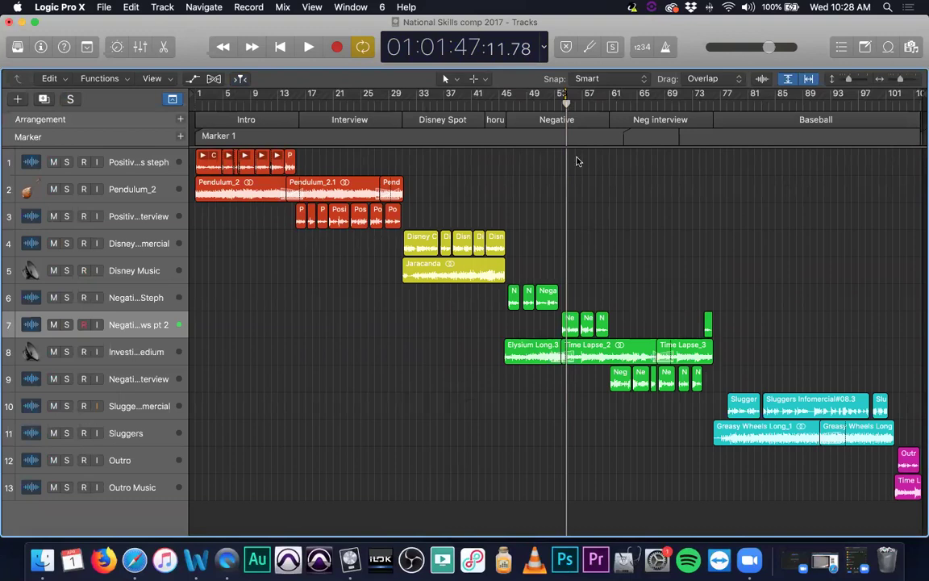
- Move the cycle range to start at 1 1 1 1 and extend it to 30 bars, covering the Intro and Interview sections
drag(567, 95, 613, 98)
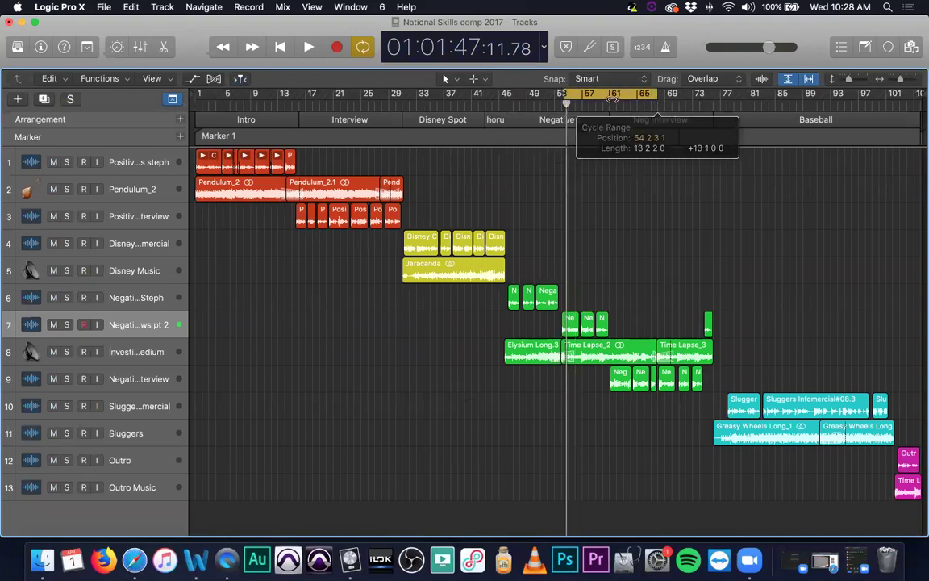
click(613, 96)
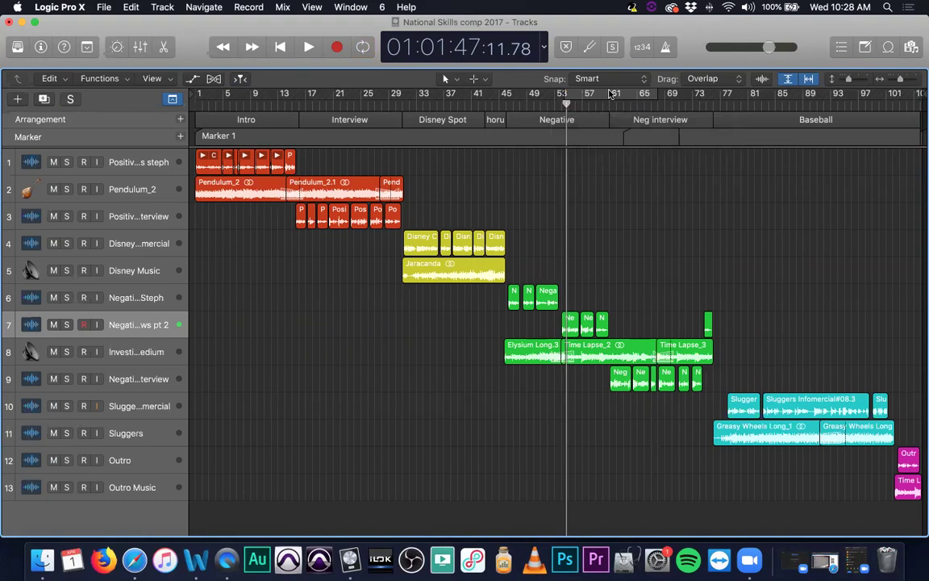
drag(613, 96, 226, 92)
drag(284, 93, 397, 93)
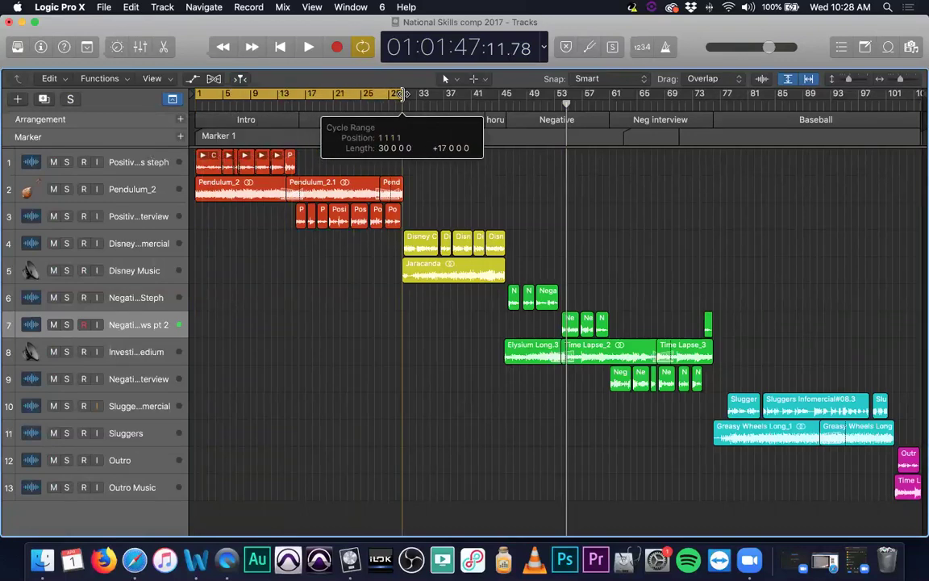
- Fine-tune the end of the cycle range to match the end of the Pendulum_2.2 region just past bar 31
ctrl+alt+click(421, 186)
ctrl+alt+click(427, 187)
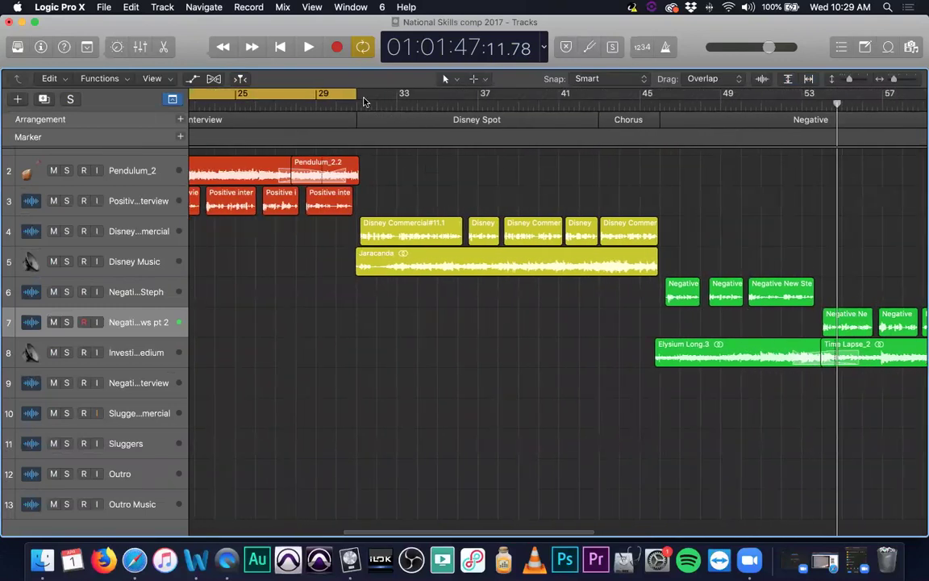
drag(359, 94, 367, 95)
key(super+Down)
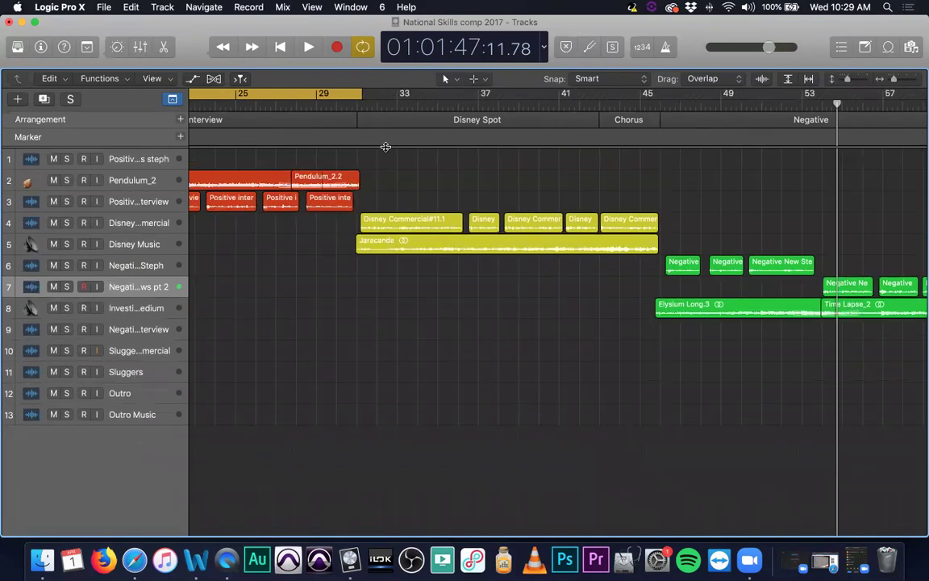
key(super+Right)
scroll(381, 141, left, 15)
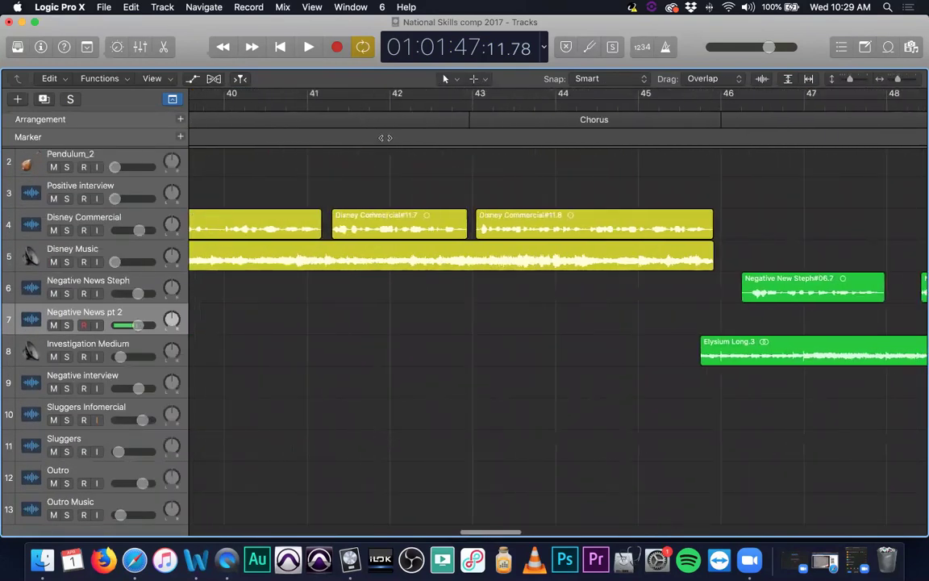
drag(350, 94, 339, 94)
scroll(414, 156, down, 10)
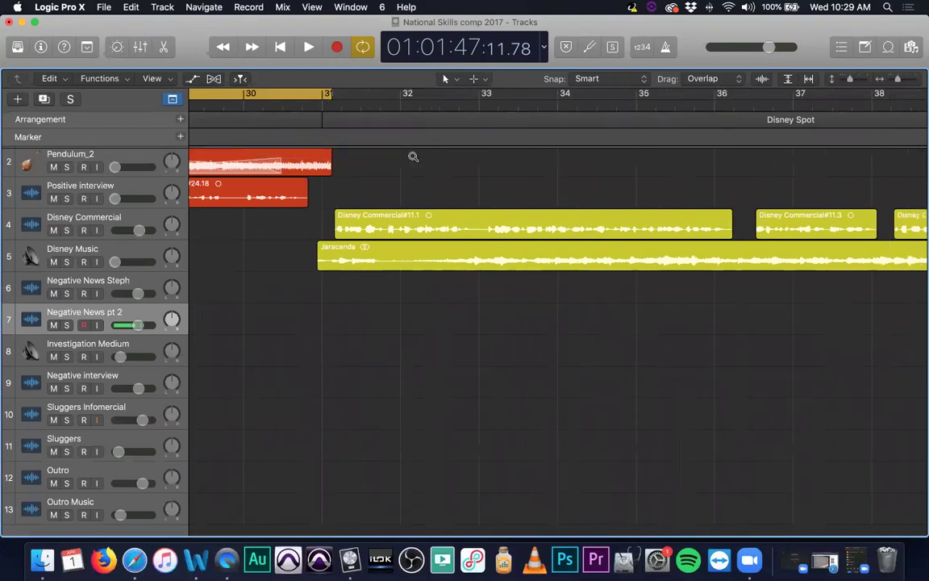
scroll(434, 162, down, 3)
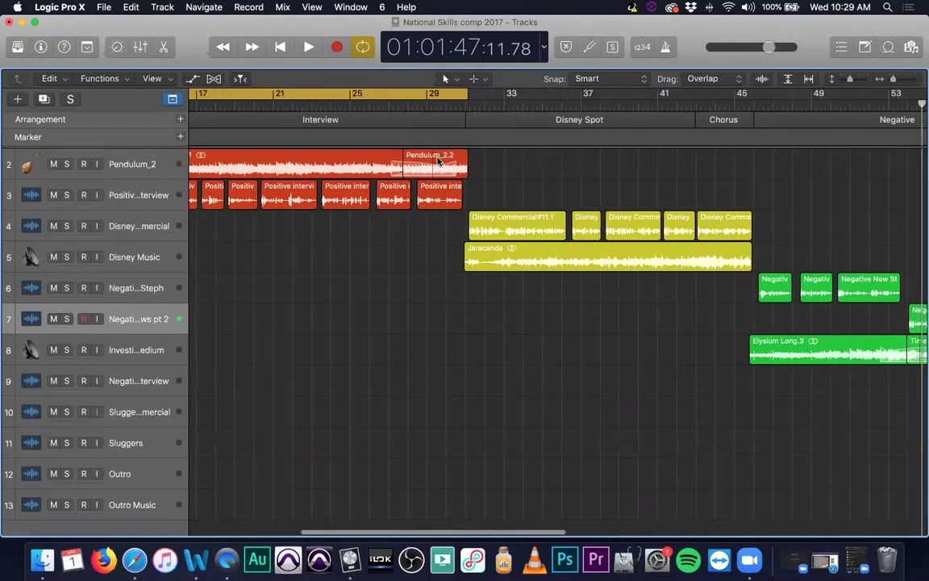
scroll(443, 157, down, 10)
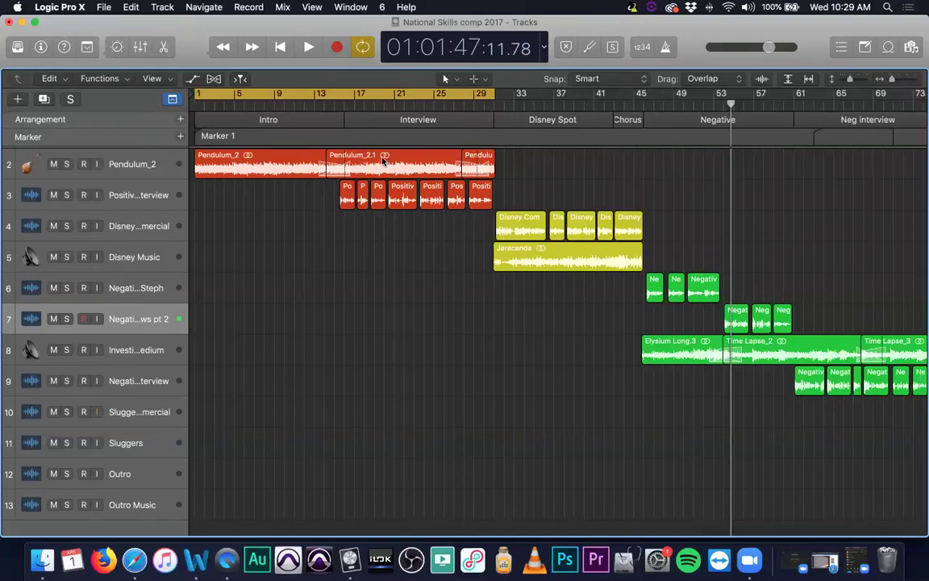
- Play the opening seconds of the cycle range from the project's start and stop playback
key(space)
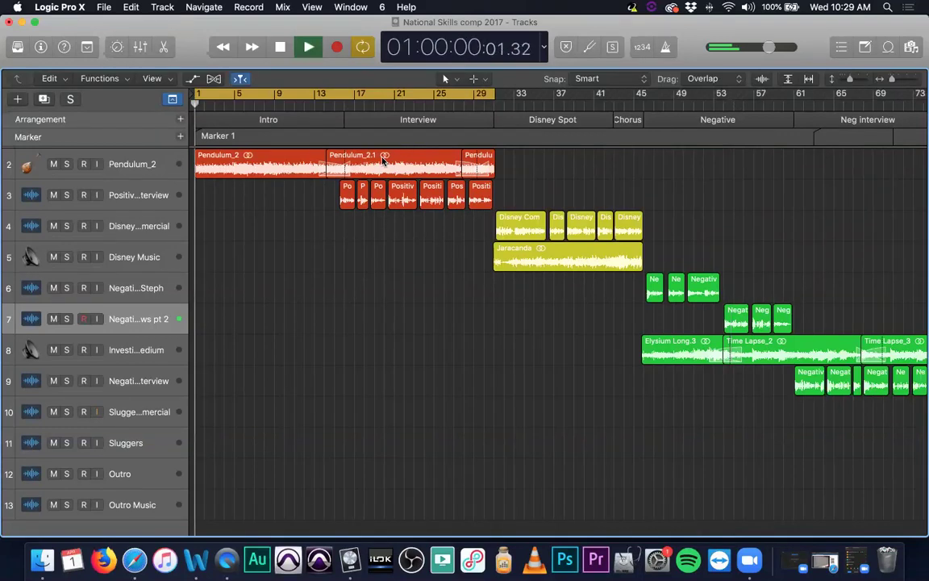
key(space)
scroll(384, 160, up, 2)
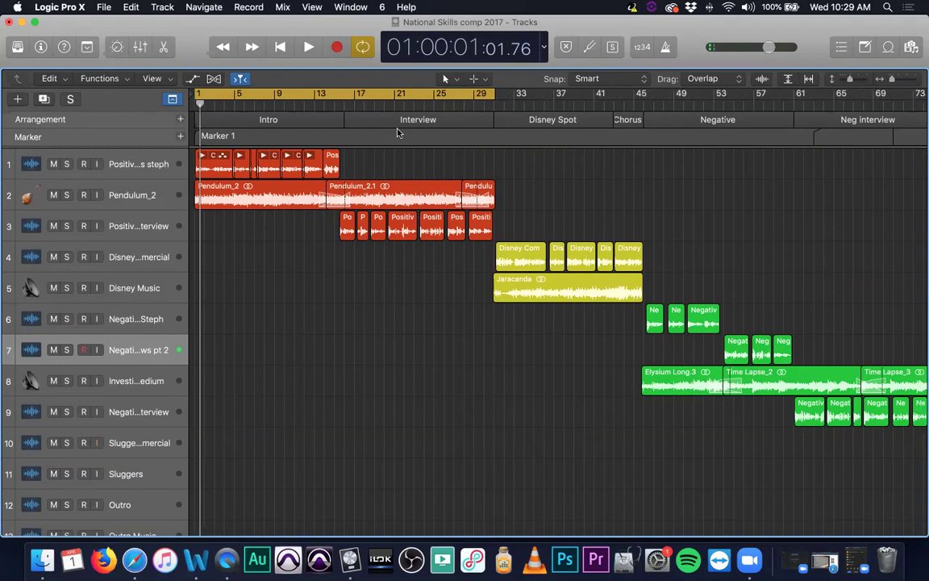
- Move the cycle range to 31 1 1 1, shorten it to the Disney Spot and Chorus sections, and select the Disney Spot arrangement marker
drag(374, 96, 643, 105)
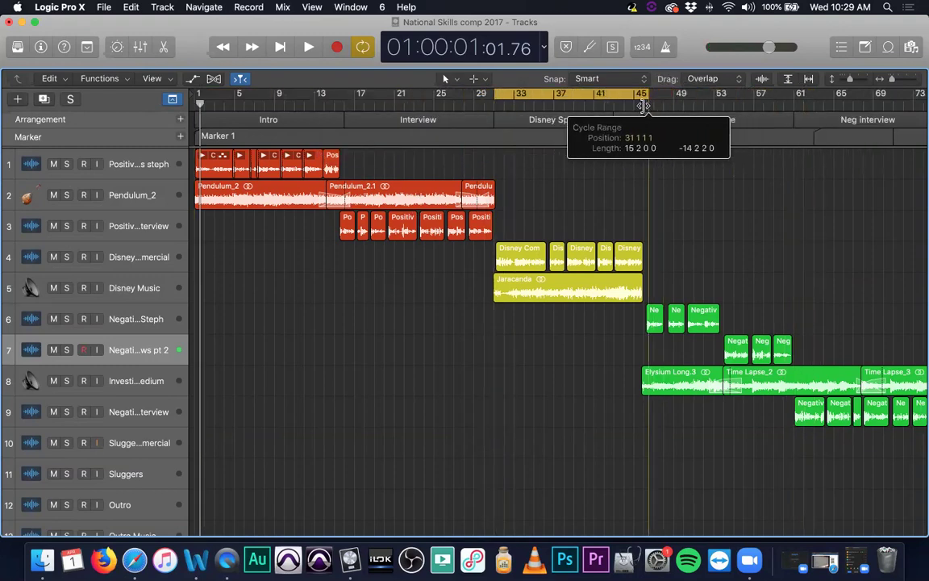
click(553, 120)
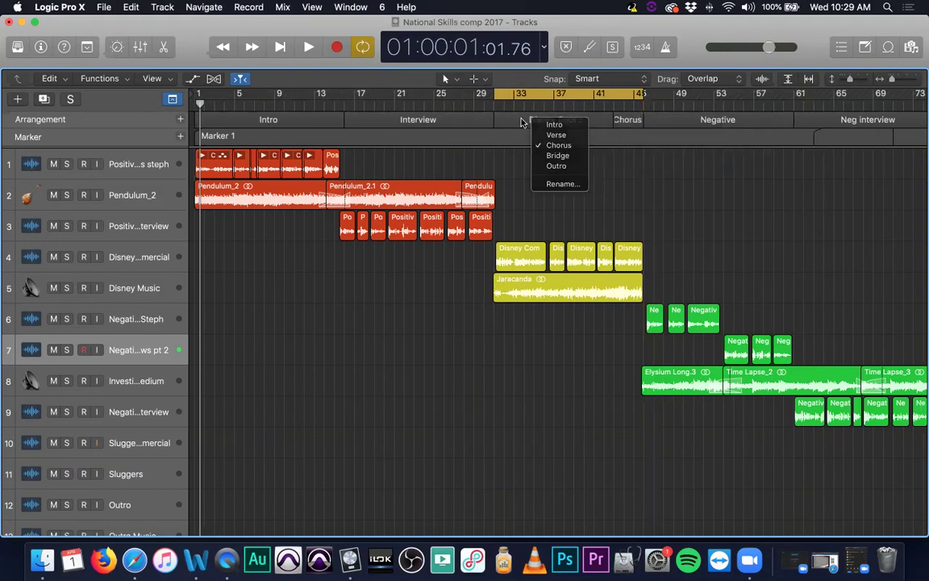
click(549, 202)
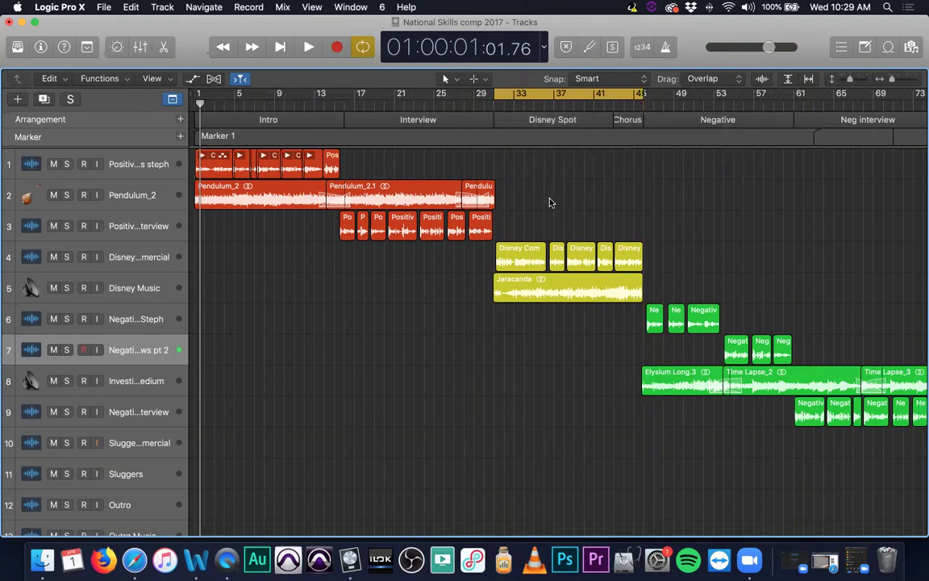
click(517, 119)
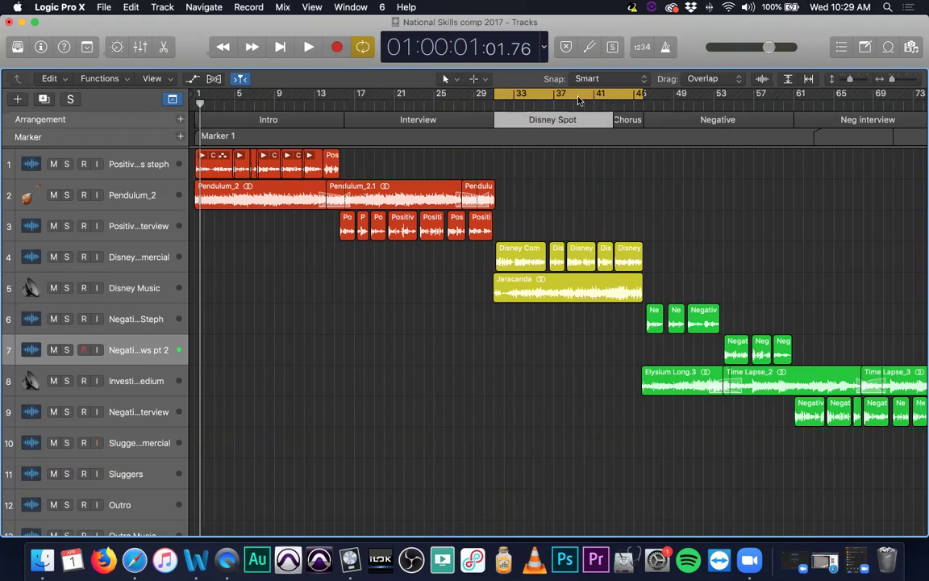
- Try the global Repeat Section Between Locators command on the Disney Spot cycle range, and undo the repetition
right_click(521, 90)
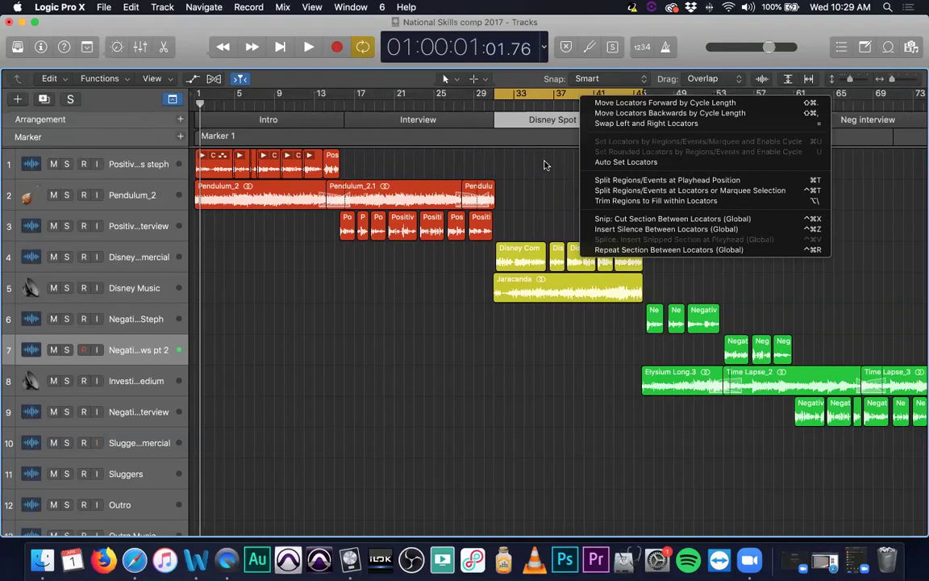
click(685, 250)
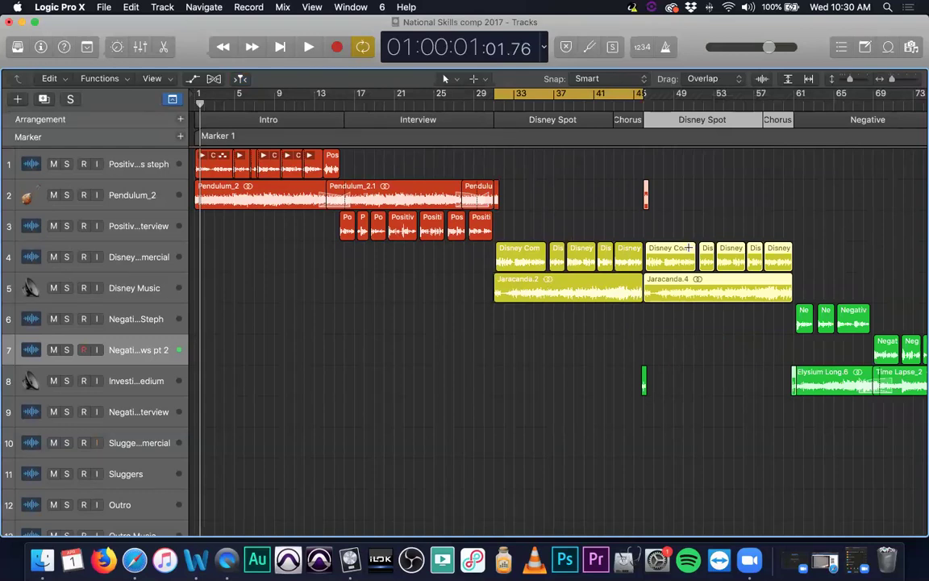
key(super+z)
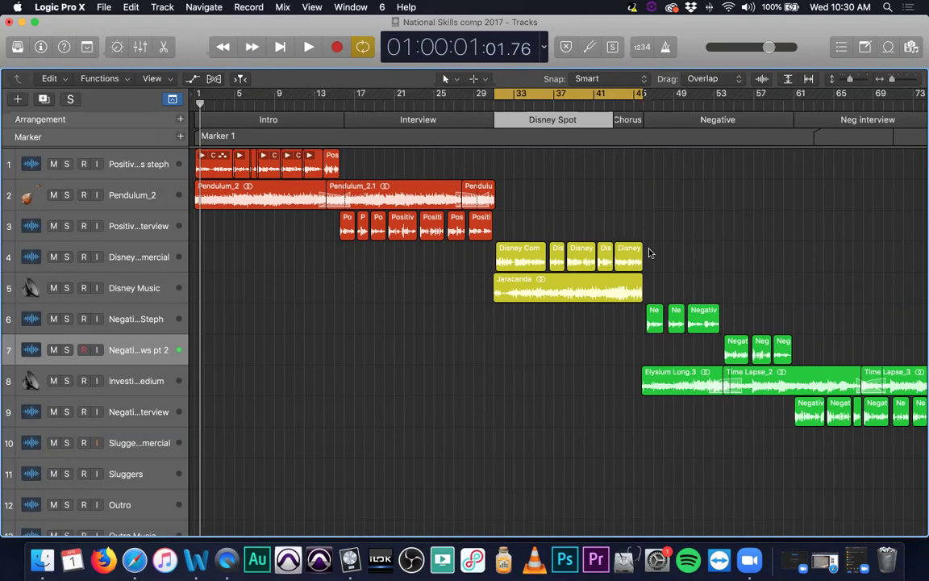
- Turn off the cycle range and place the playhead at bar 31, the start of the Disney Spot section
drag(512, 216, 629, 304)
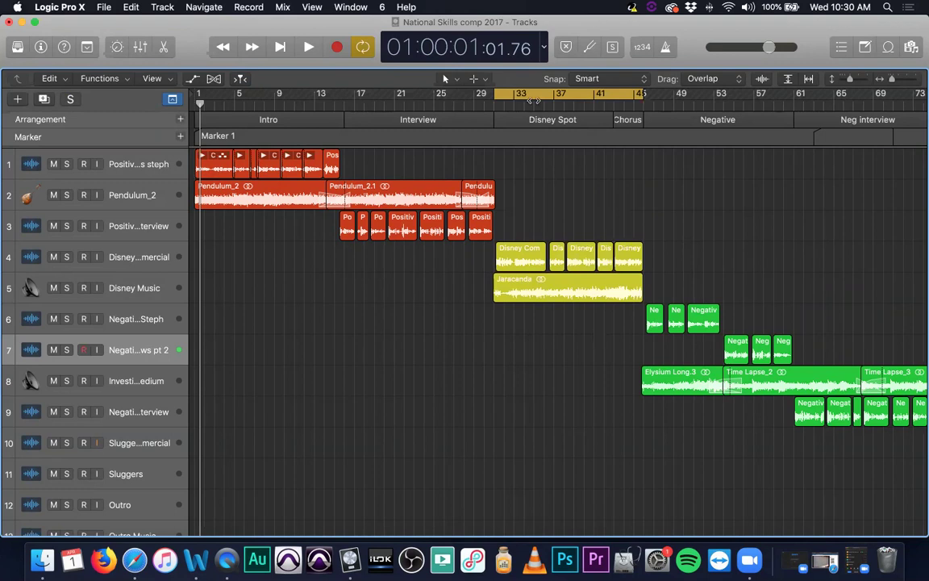
drag(534, 97, 536, 96)
click(477, 90)
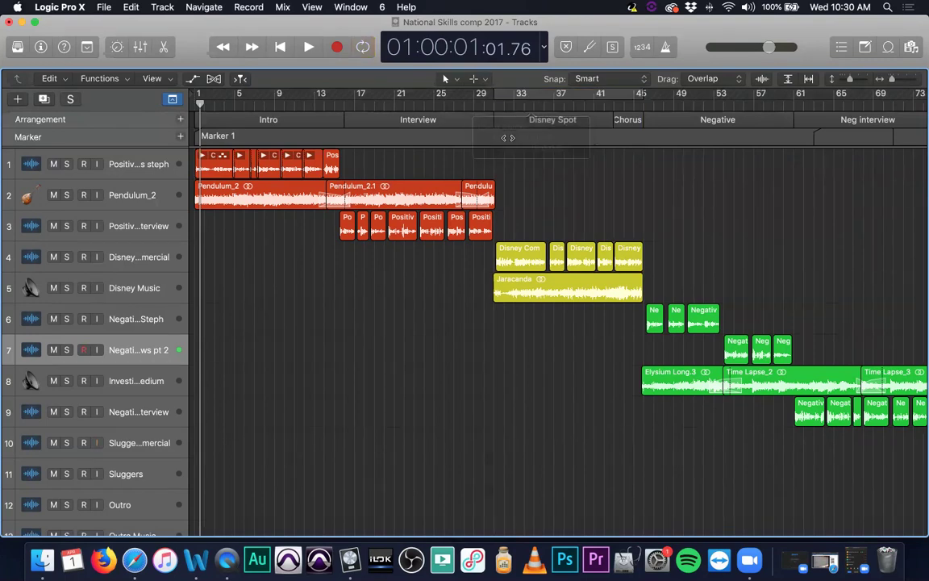
click(492, 105)
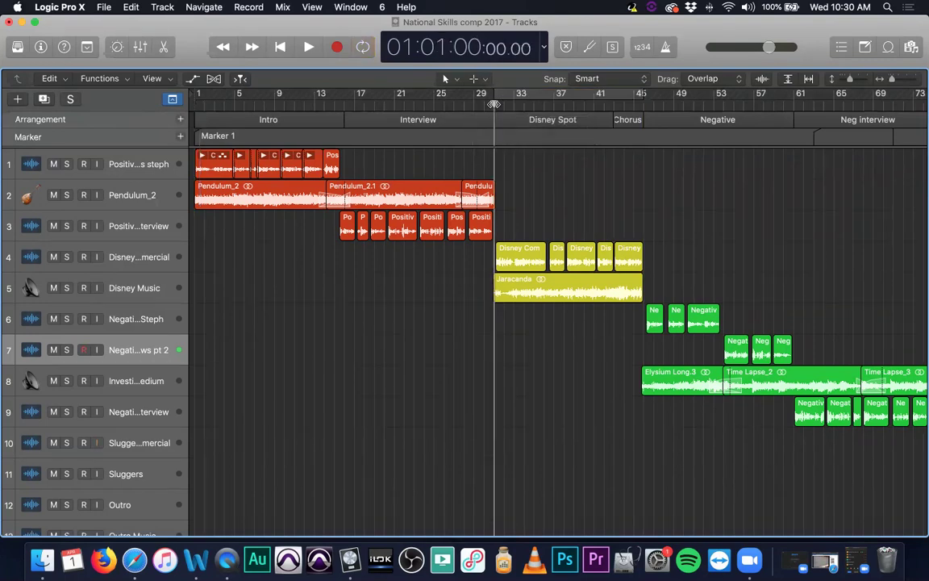
- Solo the Disney Commercial and Disney Music tracks, audition the start of the spot, and turn both solos off
click(125, 256)
click(67, 256)
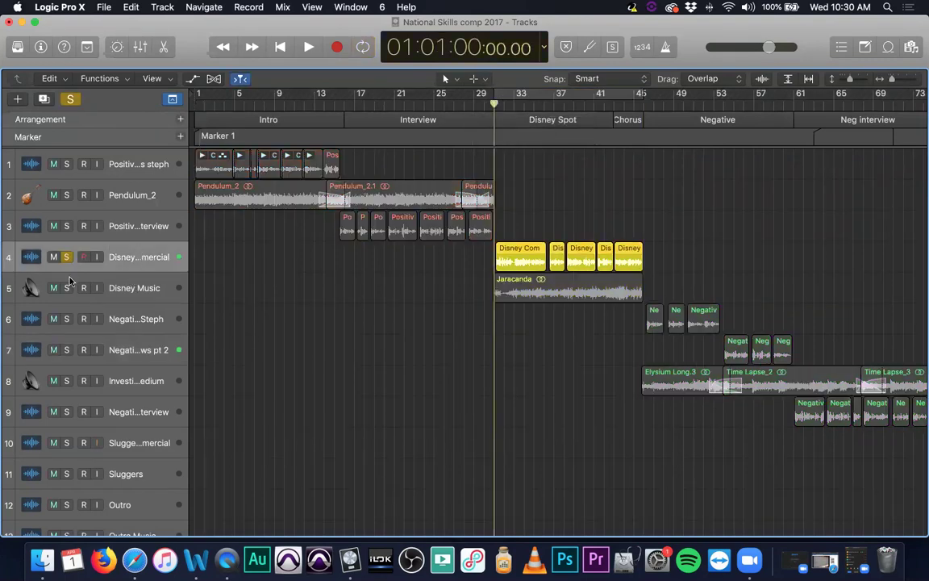
key(space)
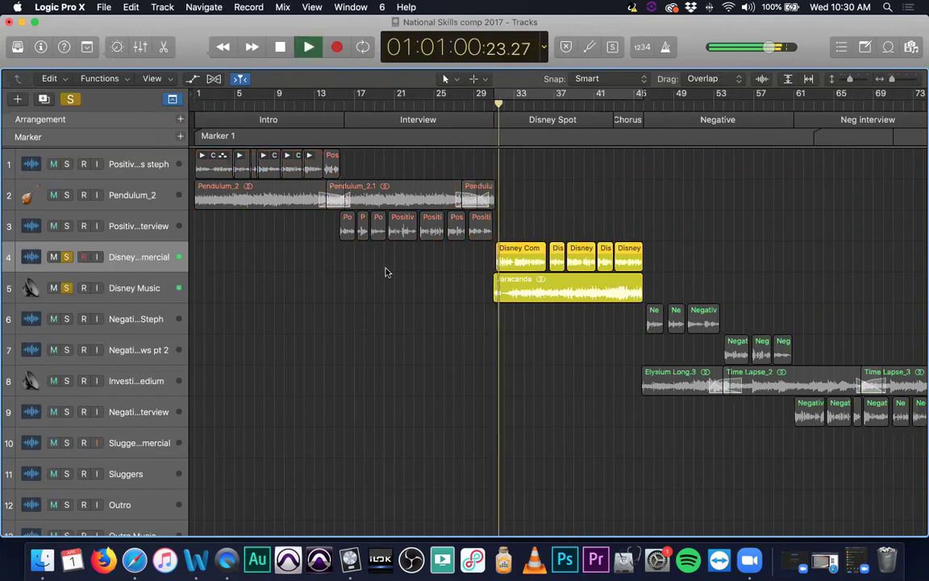
key(space)
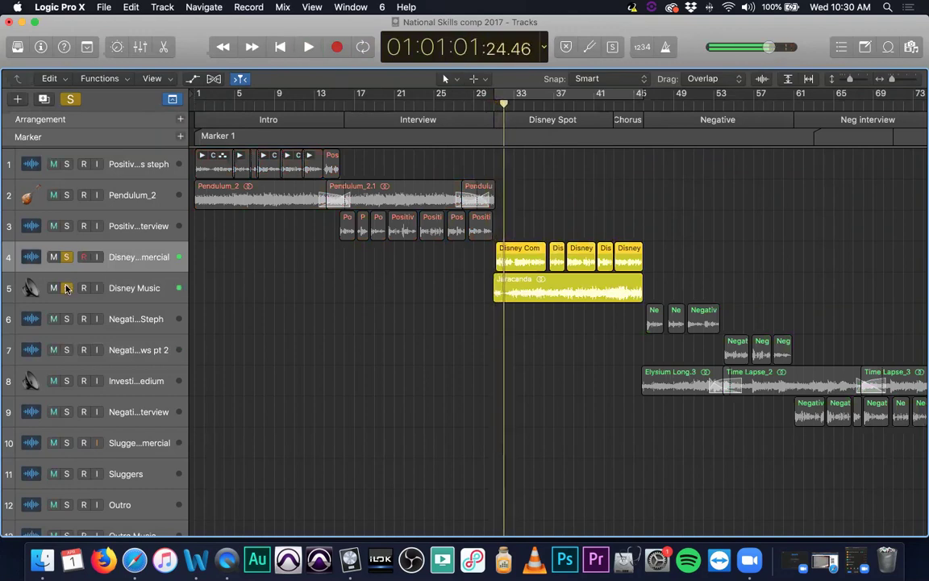
click(66, 257)
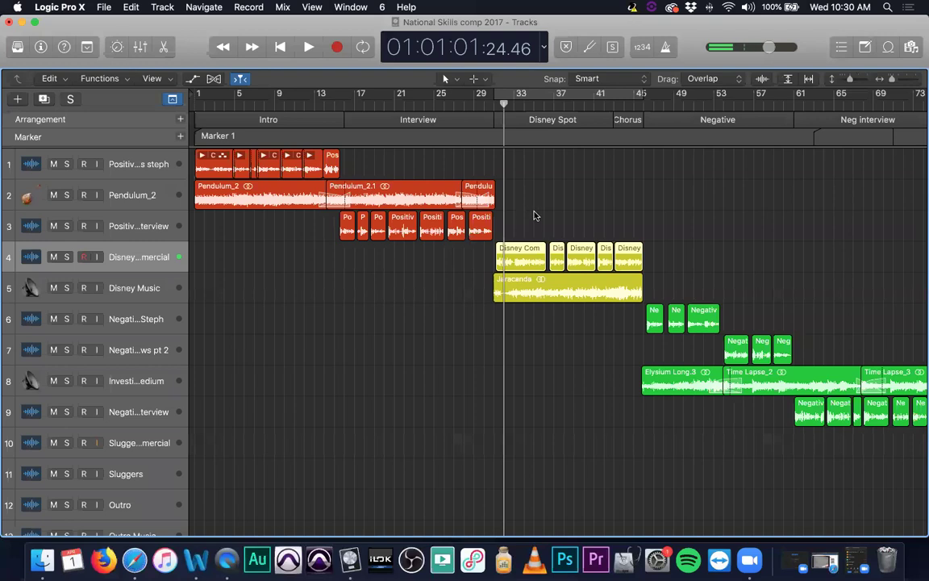
- Look over the sections through Baseball and place the playhead at 01:00:08:00.00 in the Intro section
scroll(536, 205, right, 5)
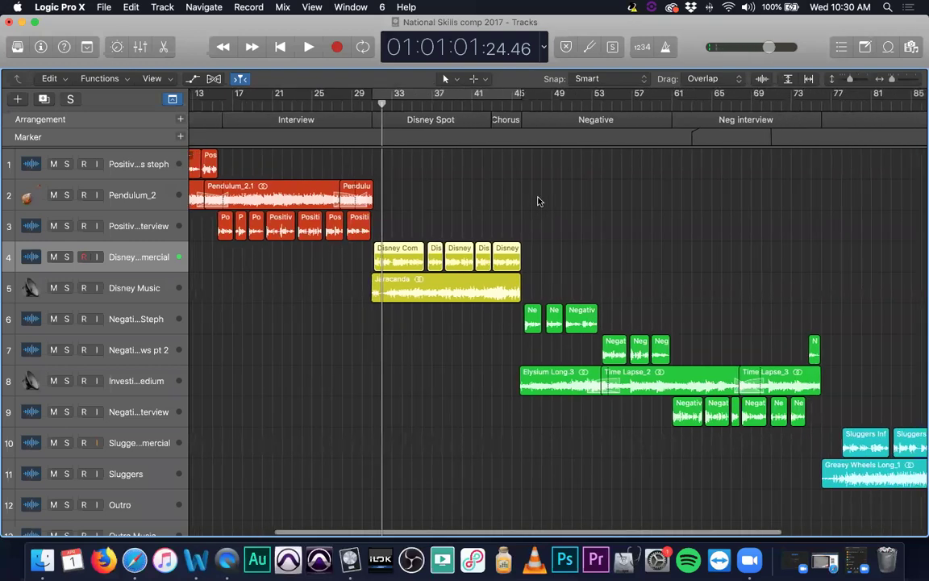
scroll(539, 201, right, 8)
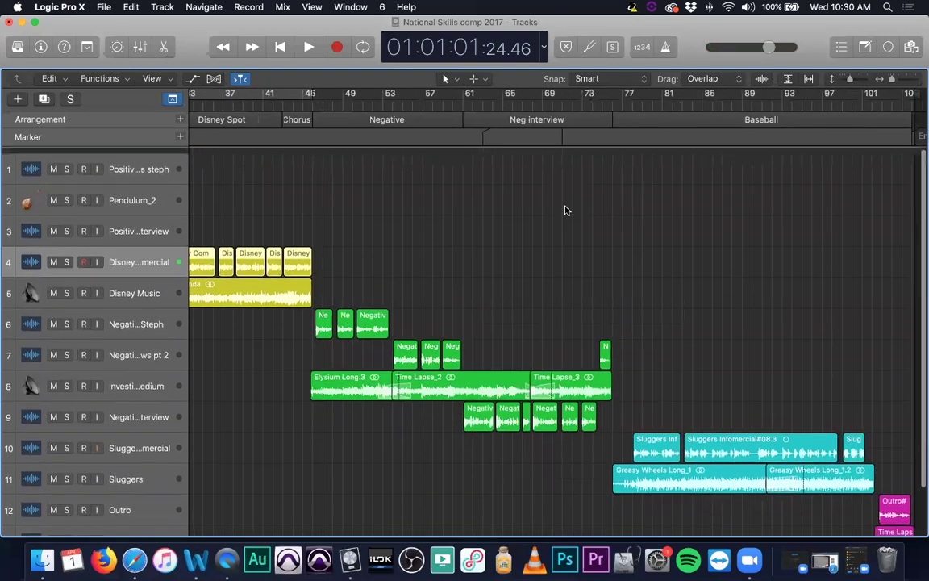
scroll(565, 211, left, 10)
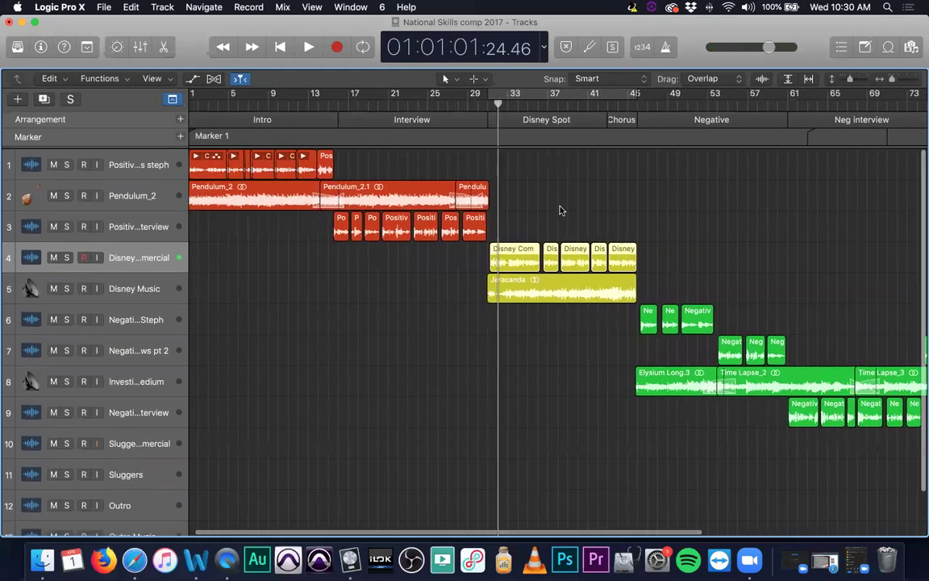
scroll(563, 211, down, 1)
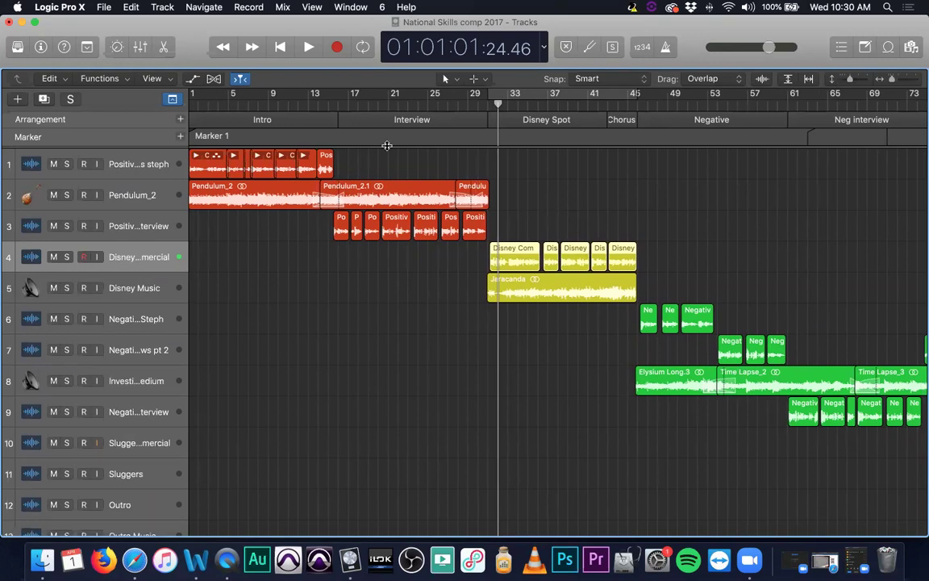
scroll(331, 145, left, 2)
click(232, 105)
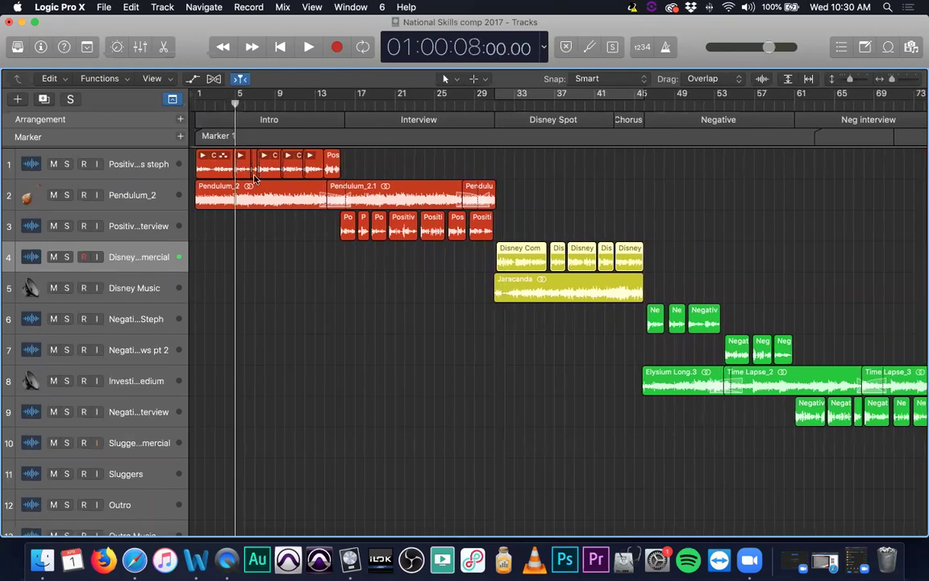
- Examine the overlap of the two Positive News steph comp regions near bar 5 by selecting each in turn
scroll(263, 179, up, 6)
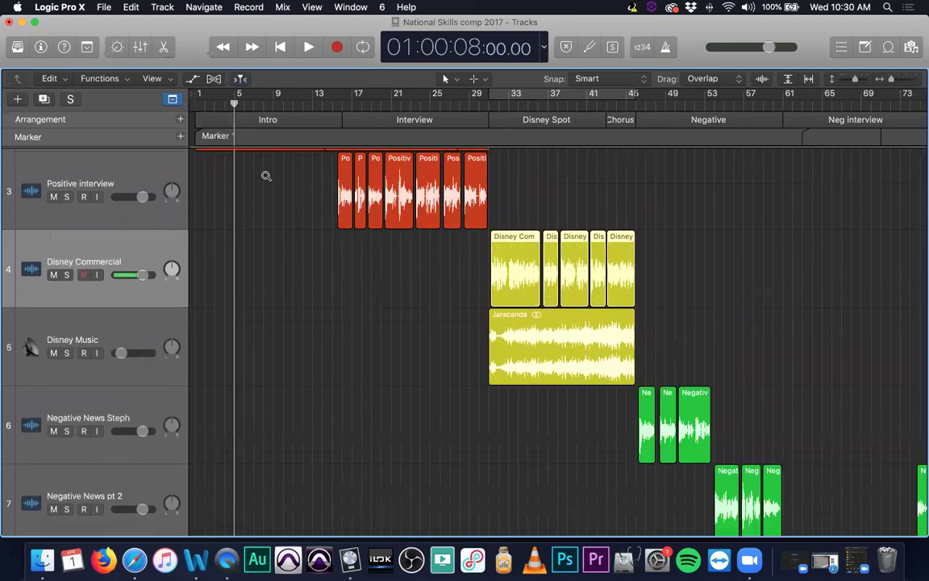
scroll(267, 178, up, 8)
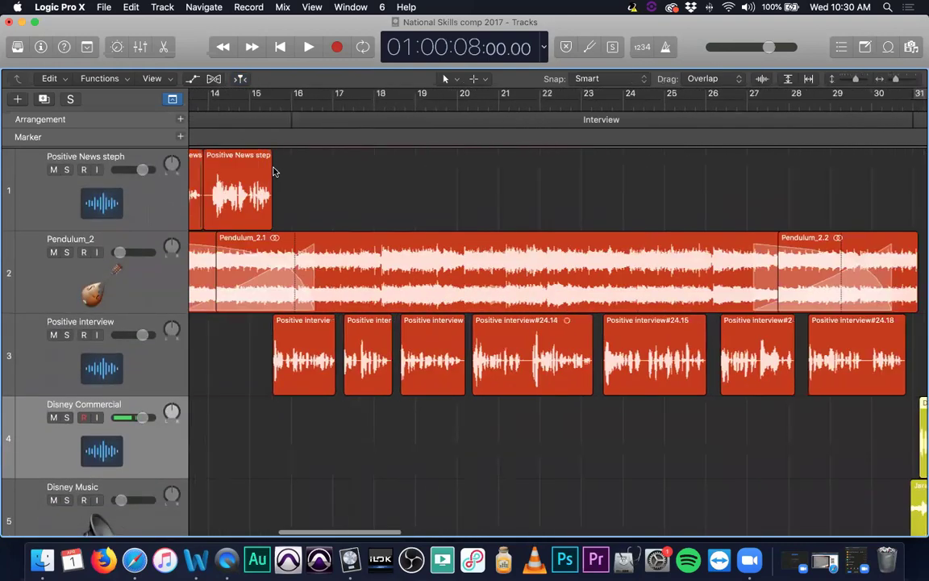
scroll(278, 171, right, 10)
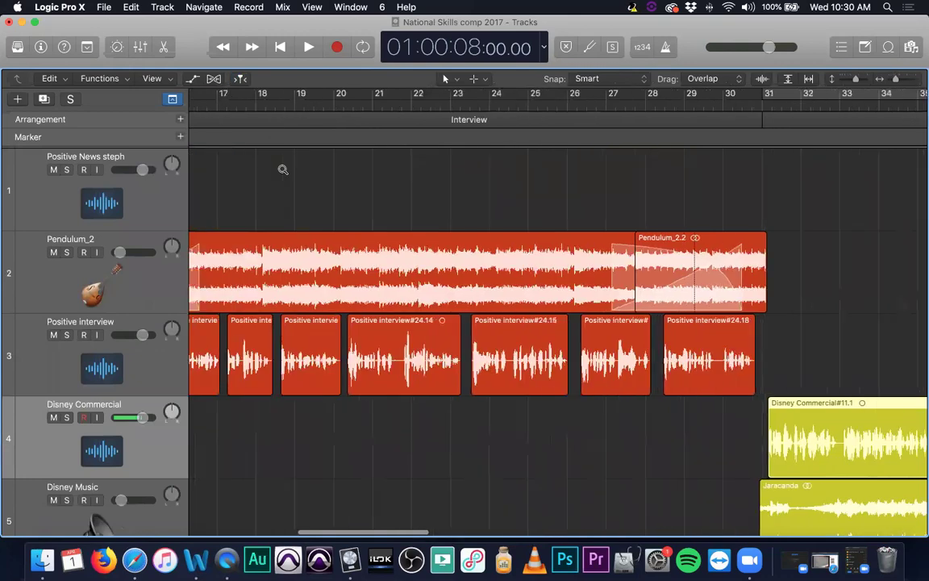
scroll(286, 169, left, 10)
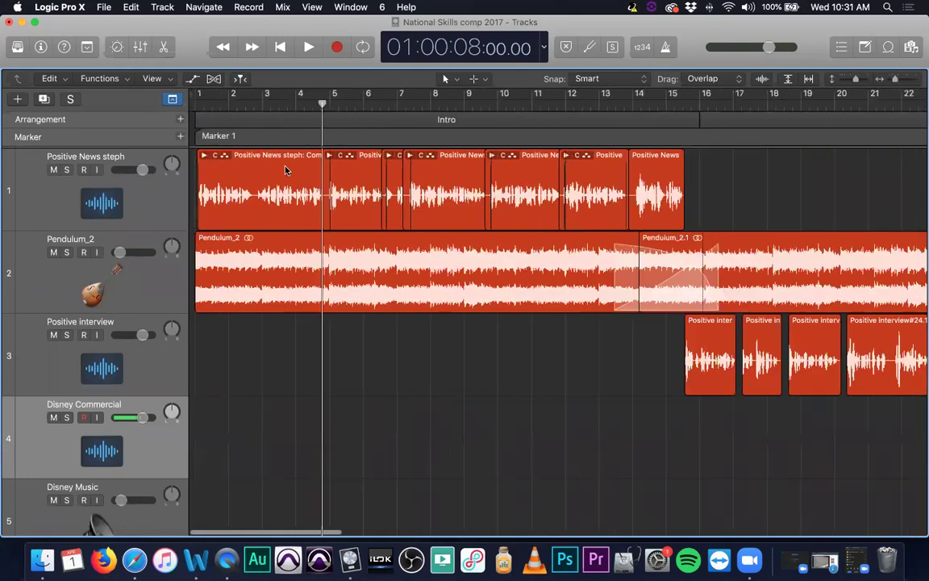
scroll(284, 169, up, 8)
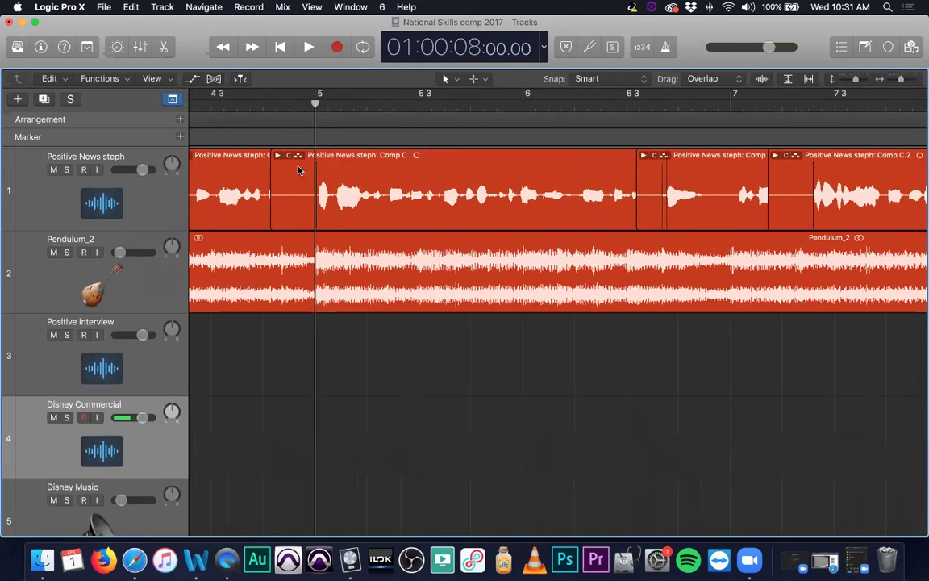
click(304, 169)
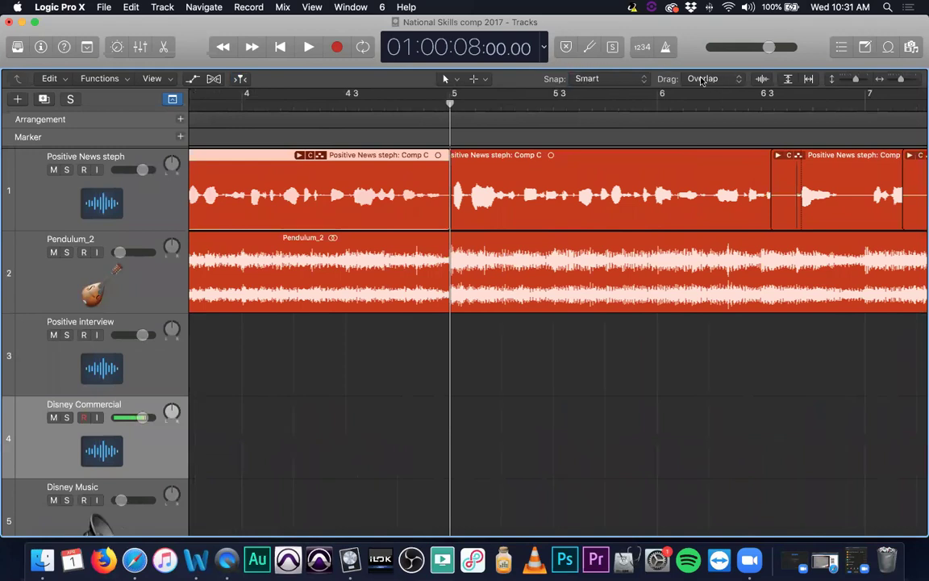
click(529, 174)
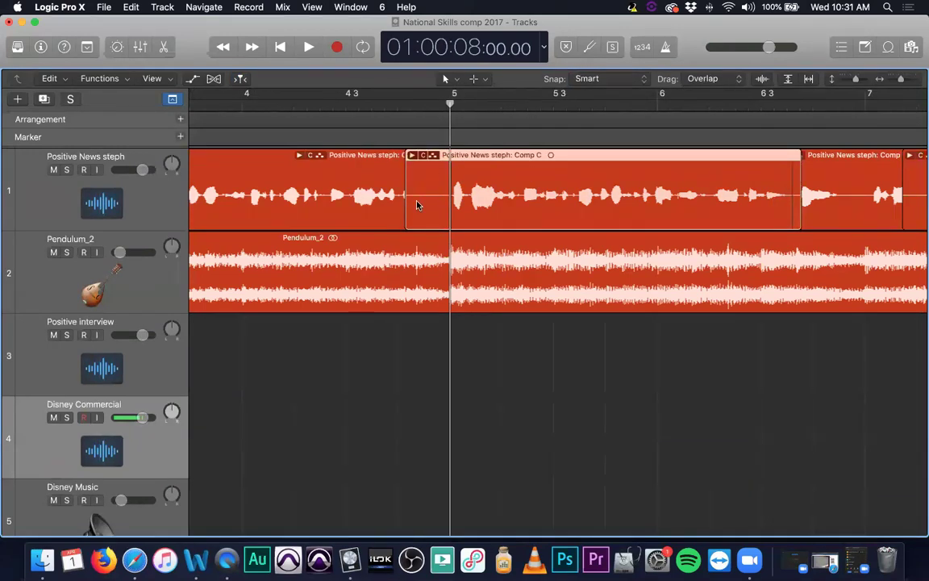
click(365, 174)
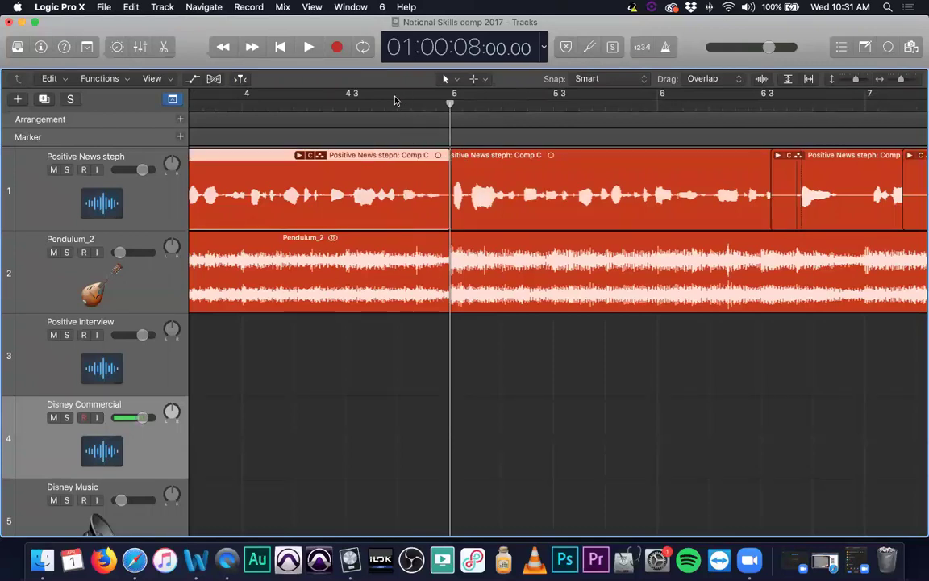
- Set a cycle range over the overlap just before bar 5, audition it, and postpone the Trend Micro notification
drag(398, 94, 449, 99)
key(space)
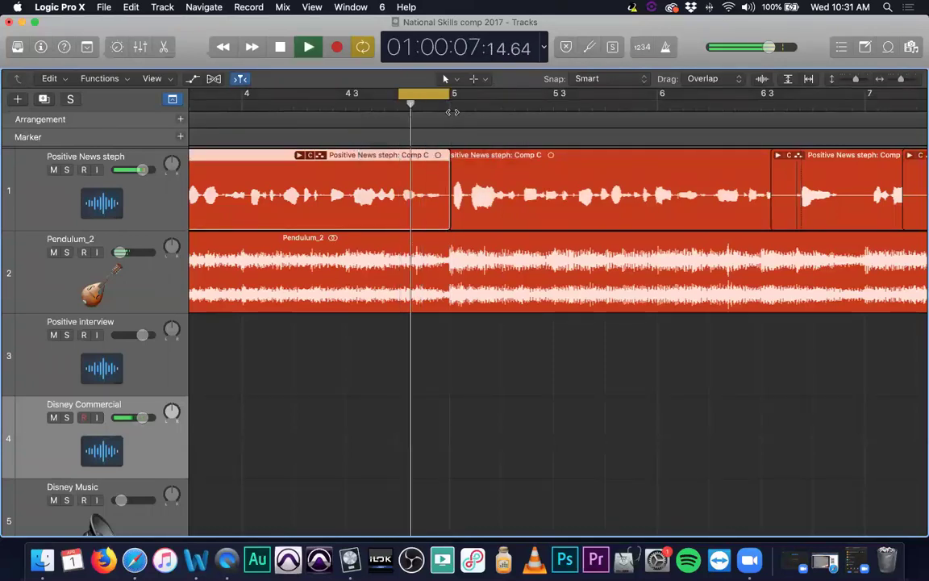
key(space)
click(409, 187)
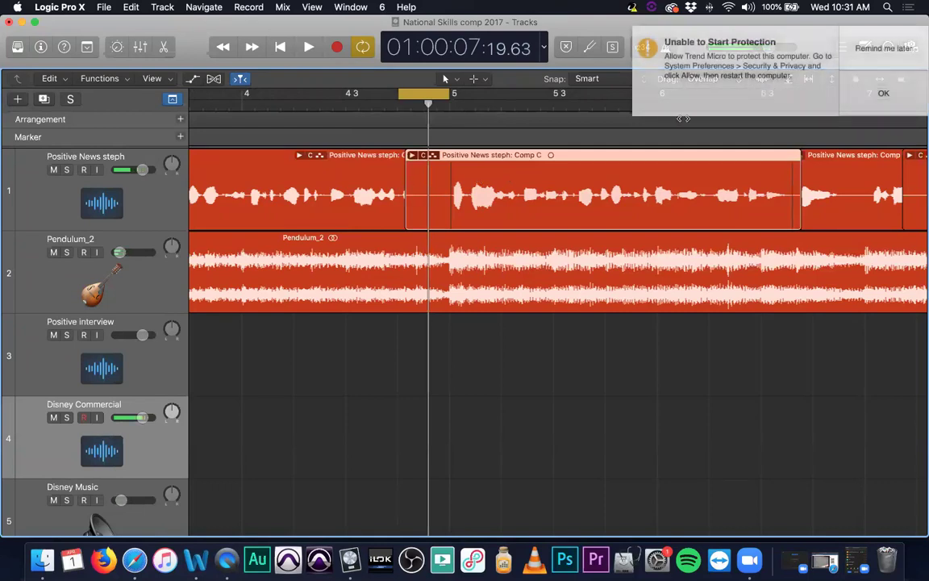
click(884, 49)
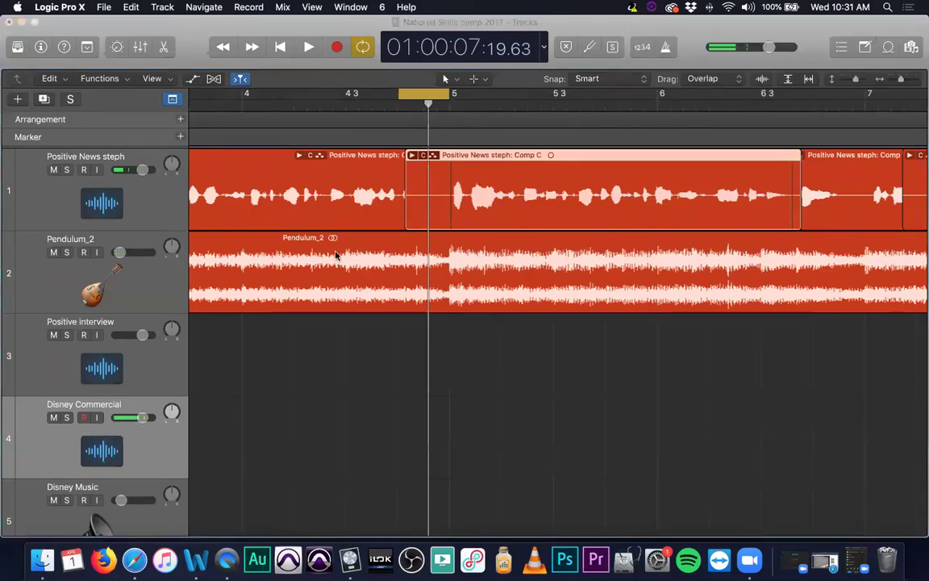
- Compare the two overlapping comp regions again and trim the second one's silent lead-in so it starts at bar 5
click(439, 200)
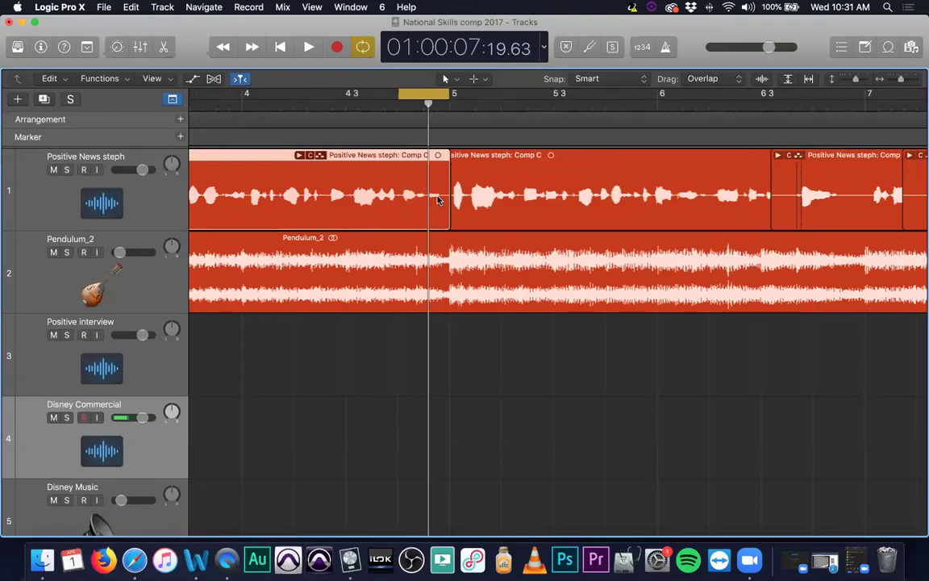
click(504, 188)
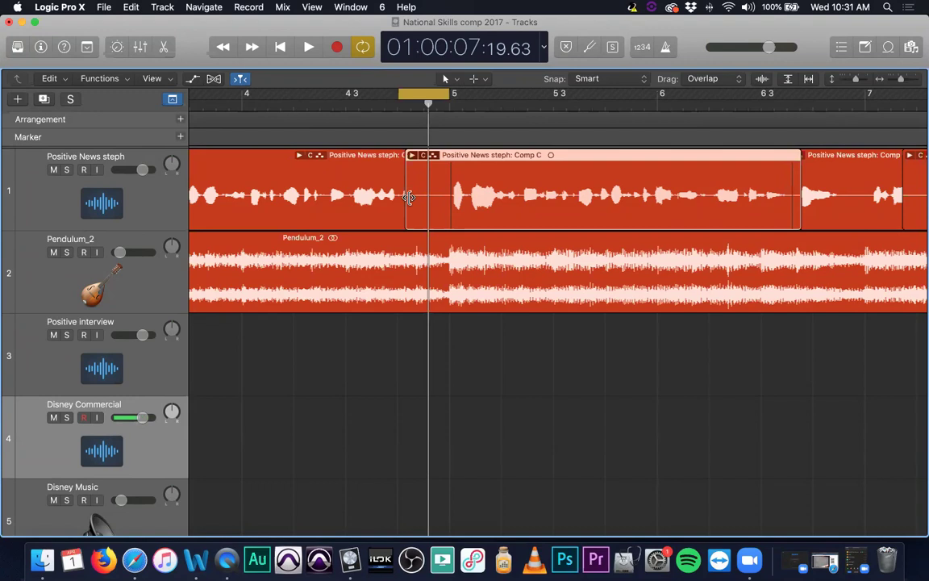
drag(409, 198, 328, 154)
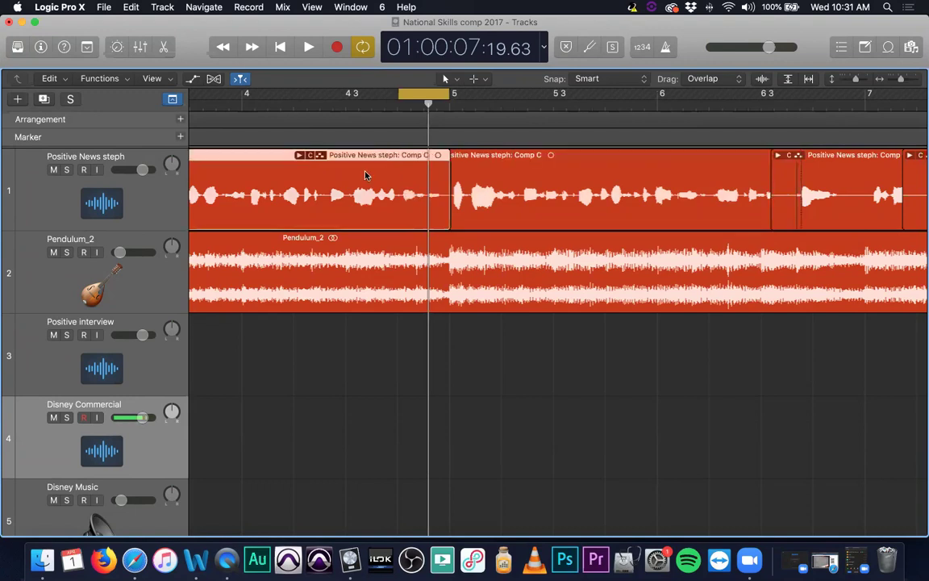
scroll(345, 151, left, 10)
scroll(386, 170, right, 10)
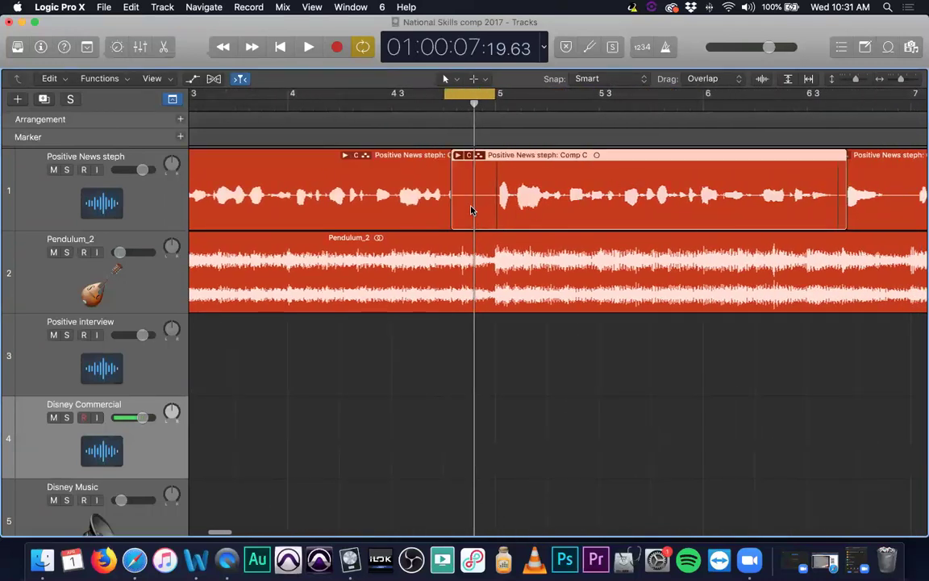
drag(456, 211, 497, 211)
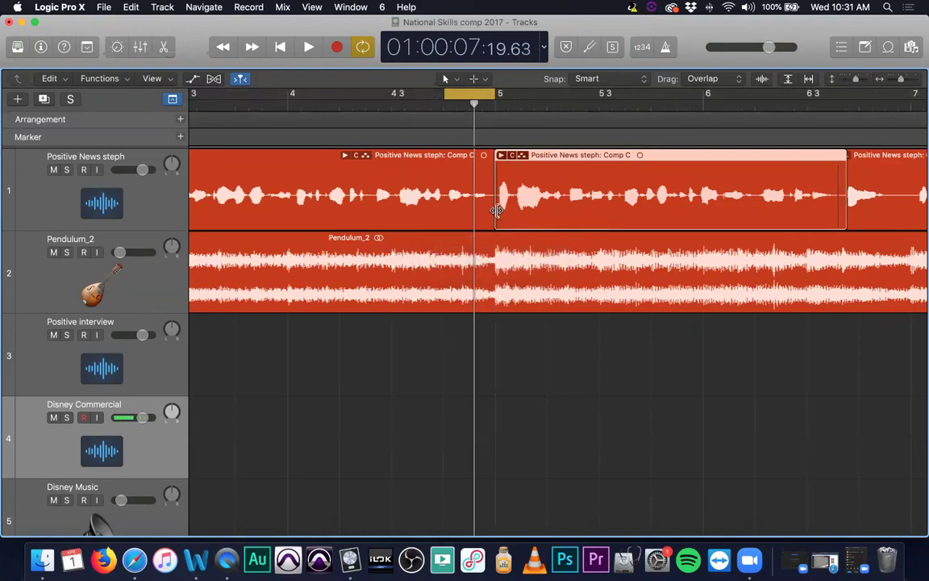
- Try to crossfade the two comp regions at bar 5 with the Fade tool, and turn off the cycle range
key(t)
click(496, 212)
drag(484, 172, 504, 220)
click(498, 192)
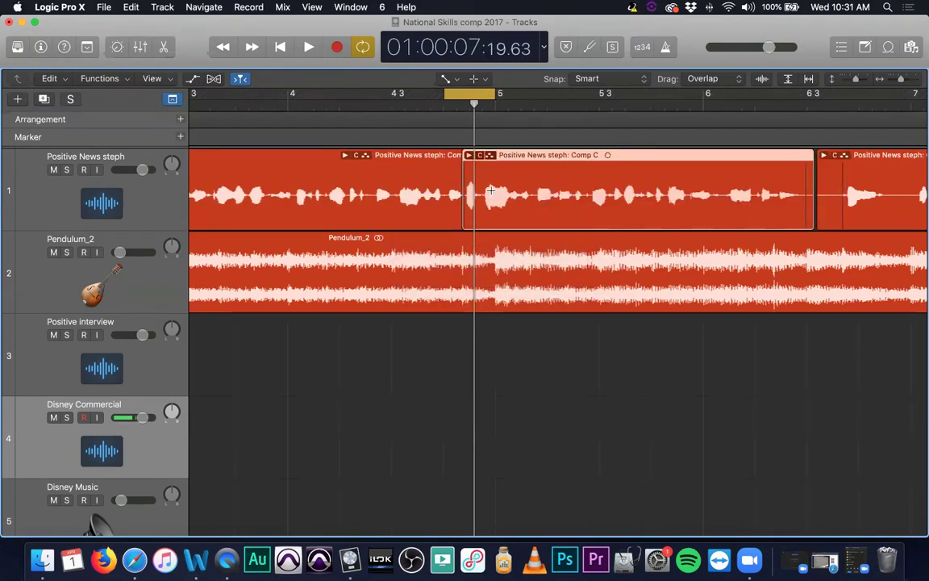
click(515, 349)
click(464, 96)
drag(424, 189, 479, 211)
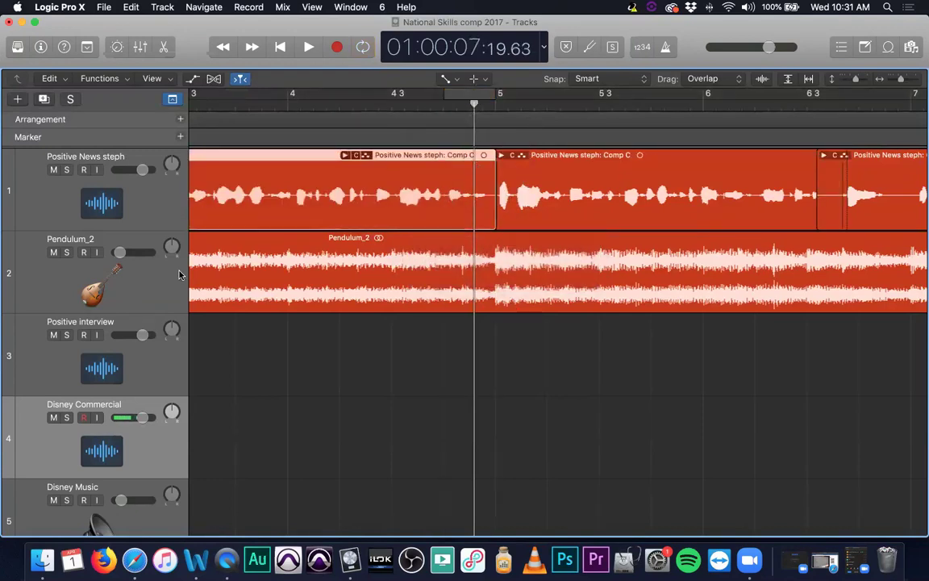
drag(531, 170, 478, 176)
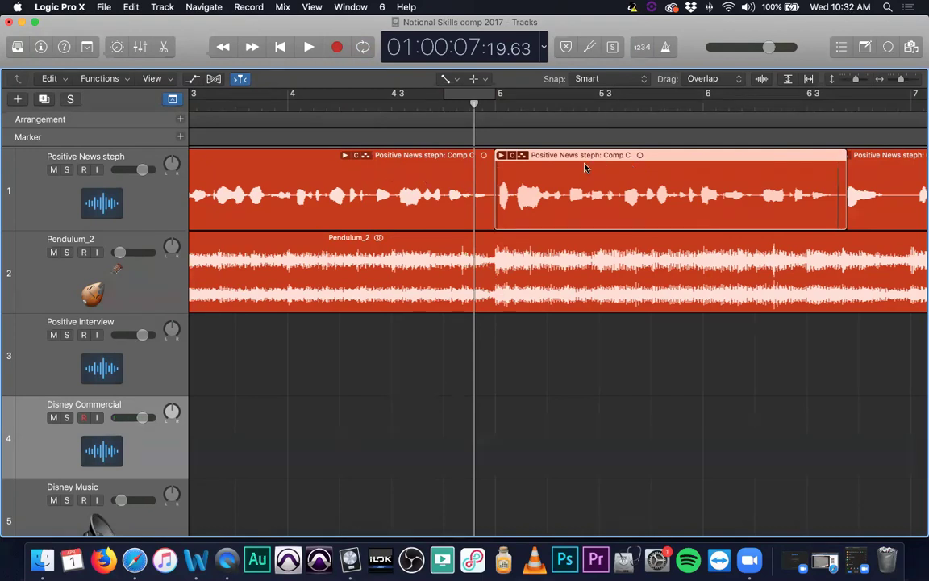
- Open and close the take folders of the comp regions on either side of bar 5 to view their takes
click(499, 158)
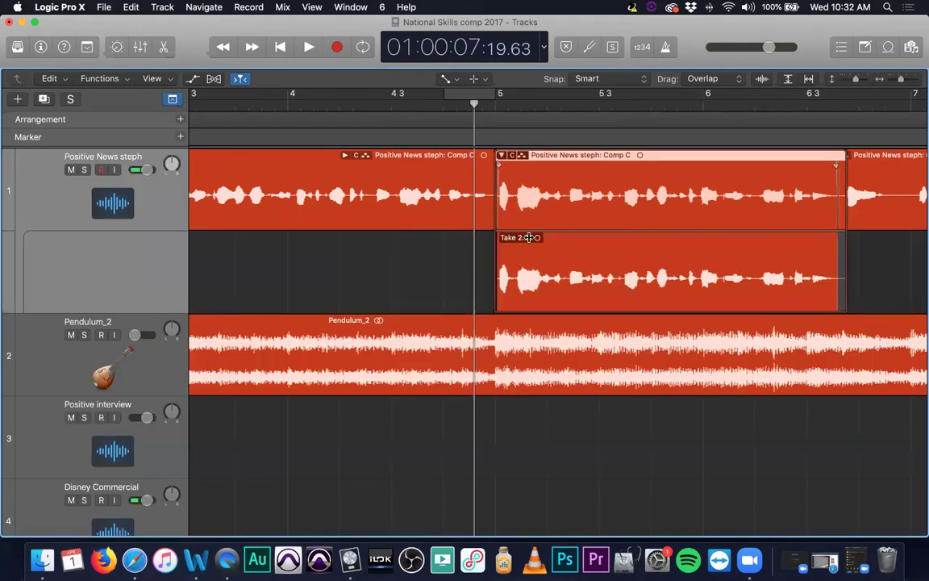
click(501, 155)
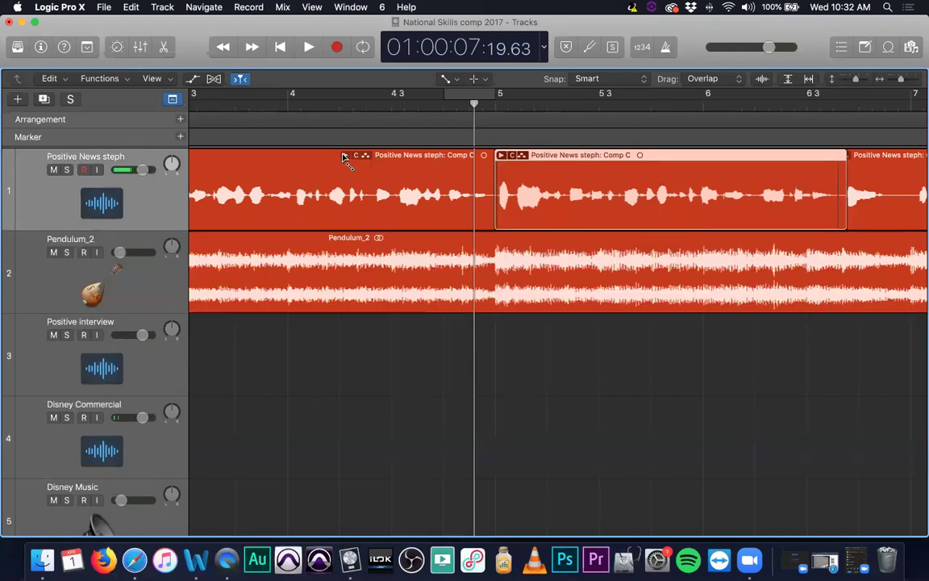
click(345, 155)
click(346, 156)
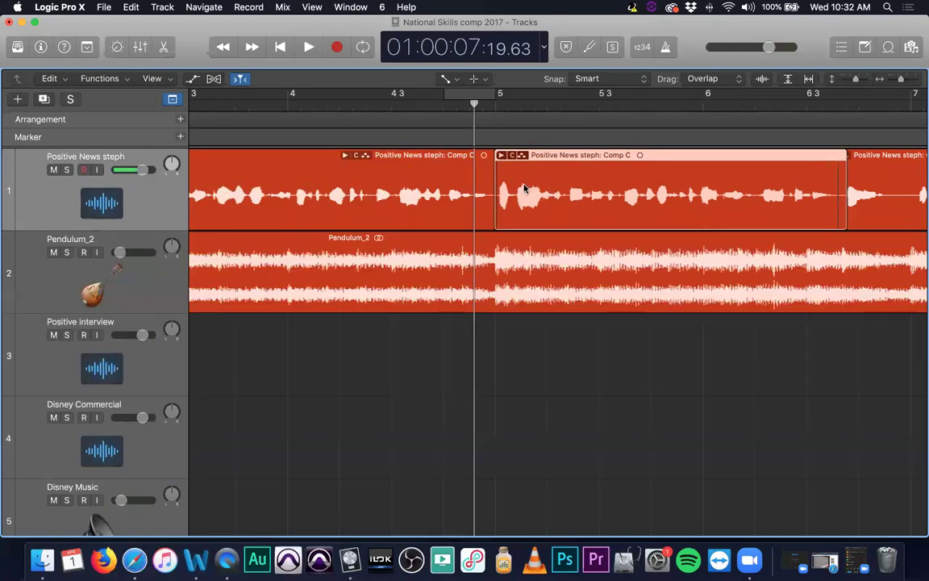
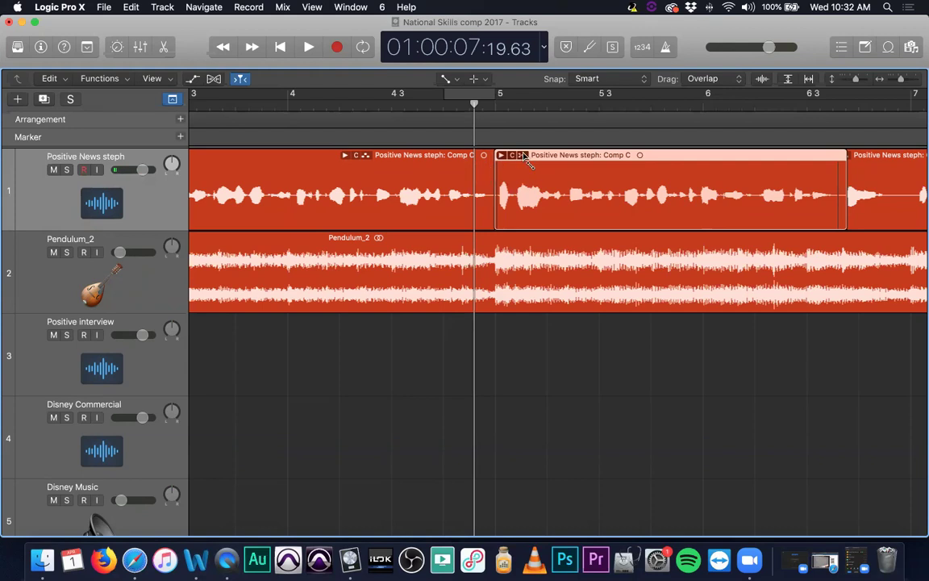
- Draw a short fade-in at the start of the Positive News steph#09 region near bar 14 and return to the Pointer tool
scroll(554, 191, right, 5)
scroll(555, 192, right, 15)
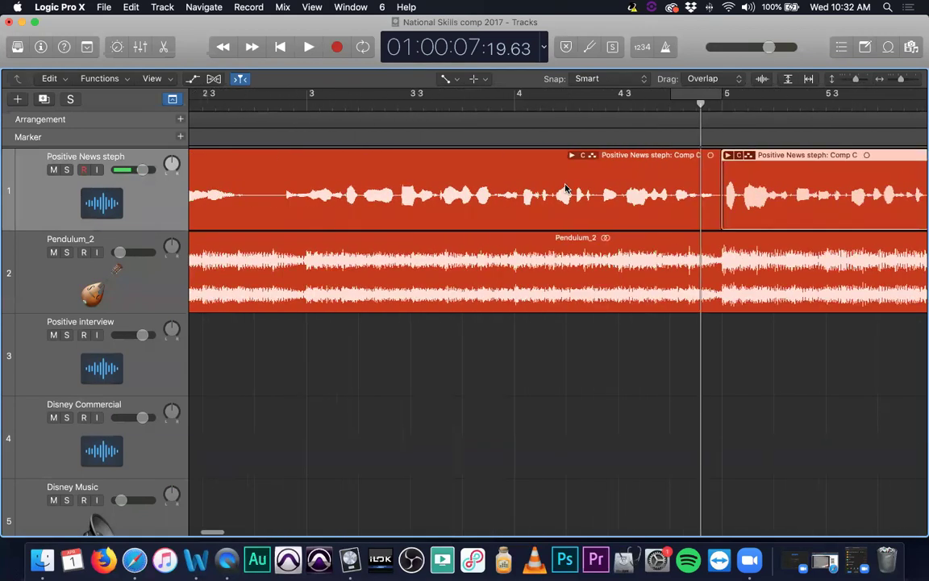
scroll(565, 188, right, 2)
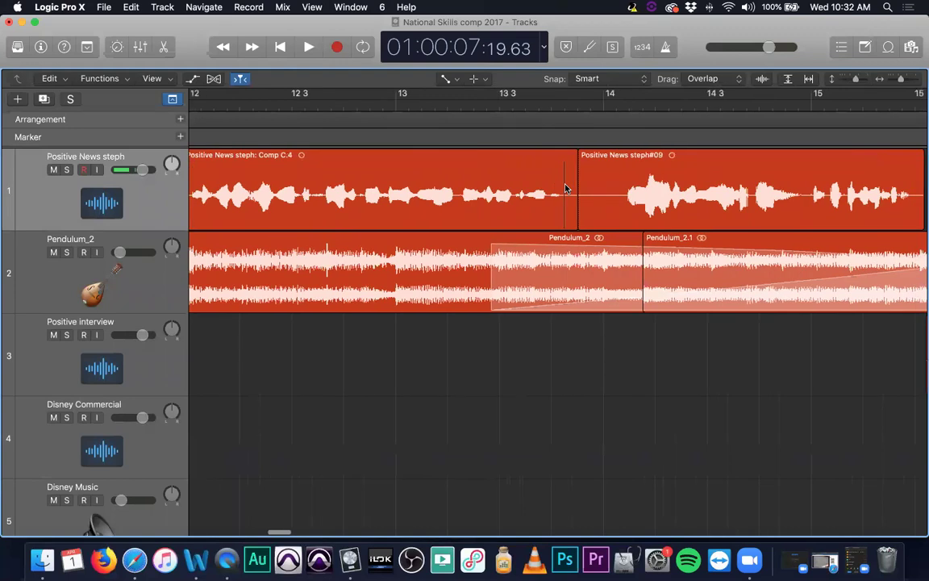
drag(598, 183, 540, 198)
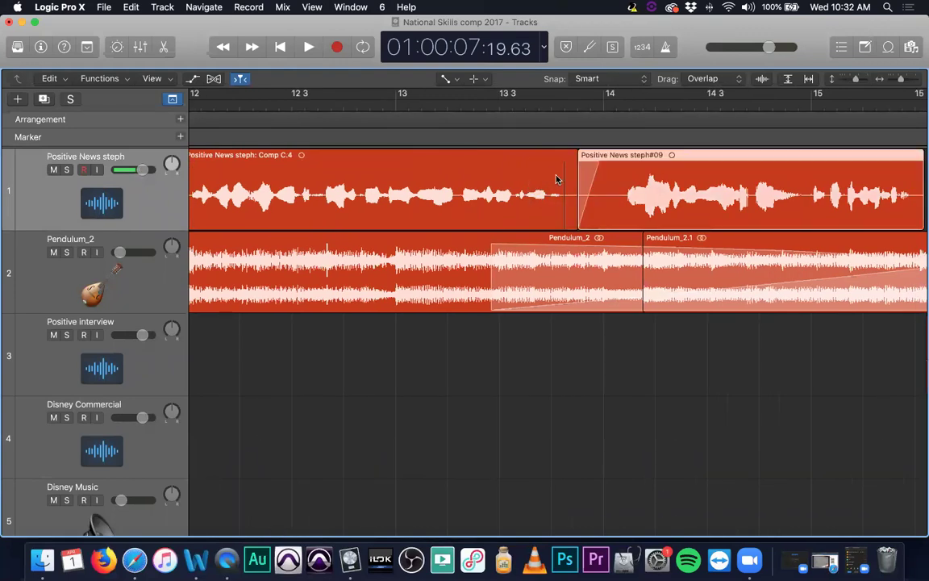
click(554, 182)
key(t)
click(556, 178)
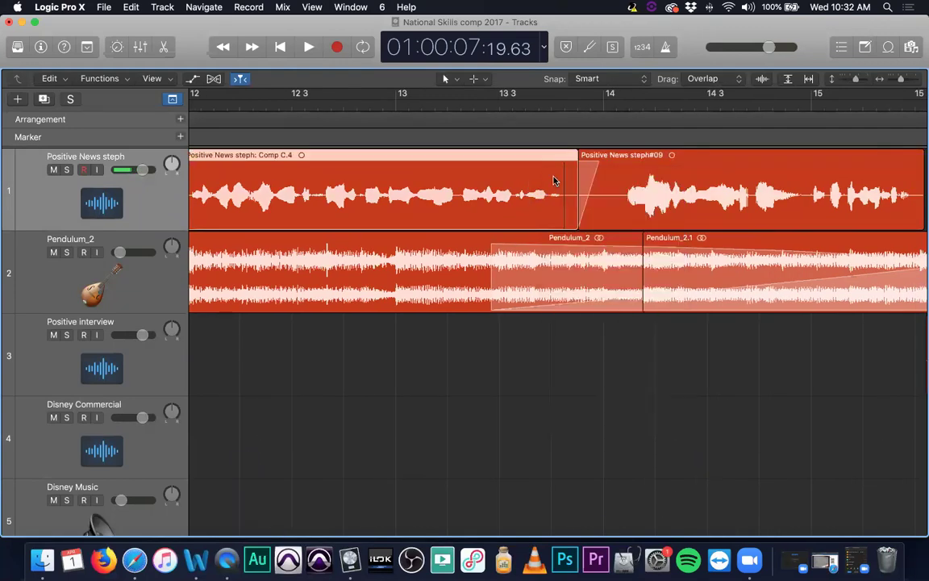
- Select Comp C.4 and Positive News steph#09 in turn around their join, and remove the fade-in from Positive News steph#09
click(581, 184)
mouse_move(575, 216)
mouse_down()
mouse_move(552, 210)
mouse_move(577, 212)
mouse_up()
click(605, 210)
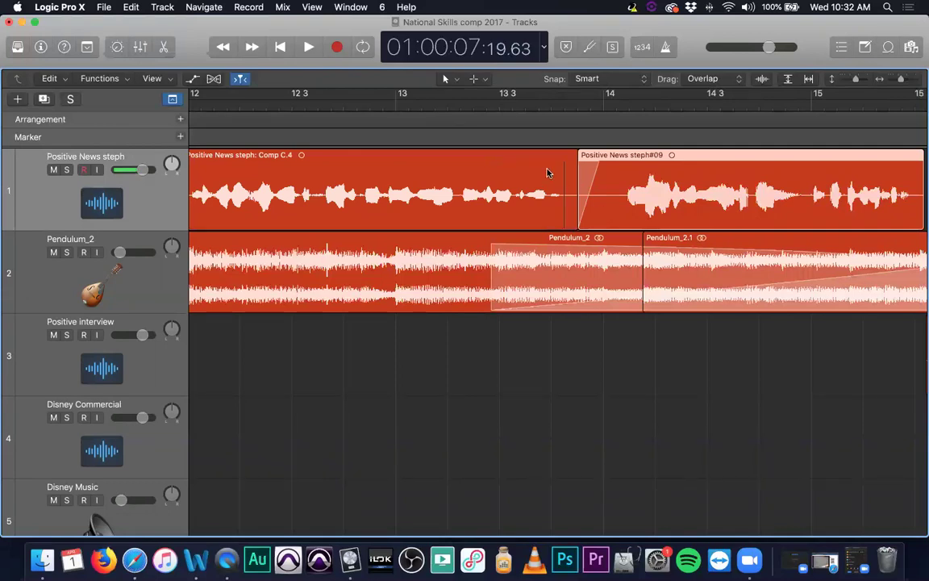
click(522, 172)
drag(610, 172, 589, 184)
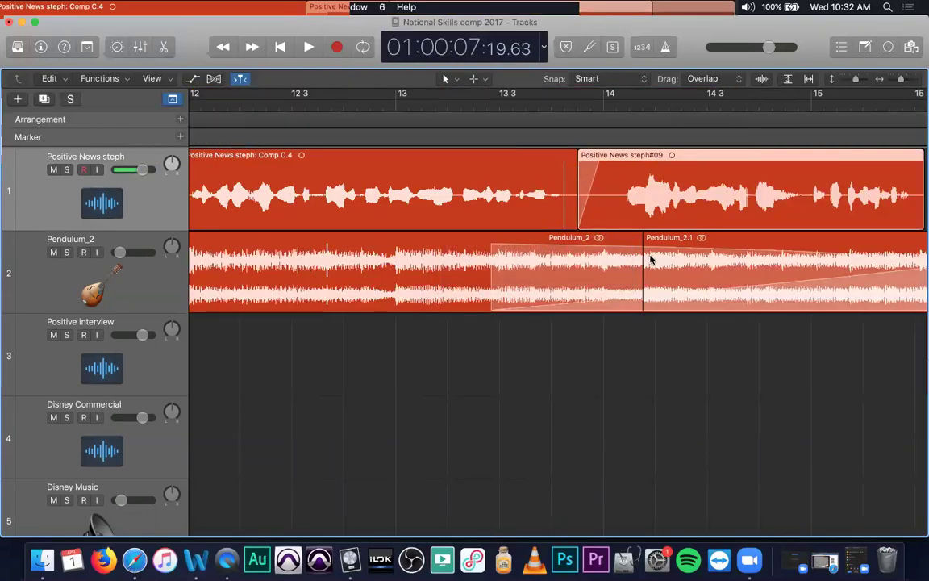
scroll(650, 259, right, 3)
scroll(642, 266, down, 3)
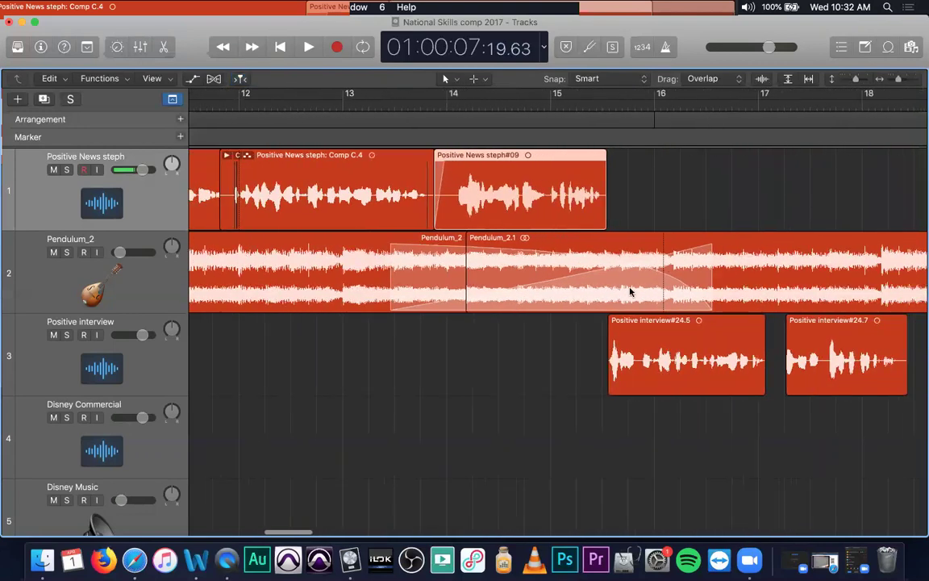
key(Left)
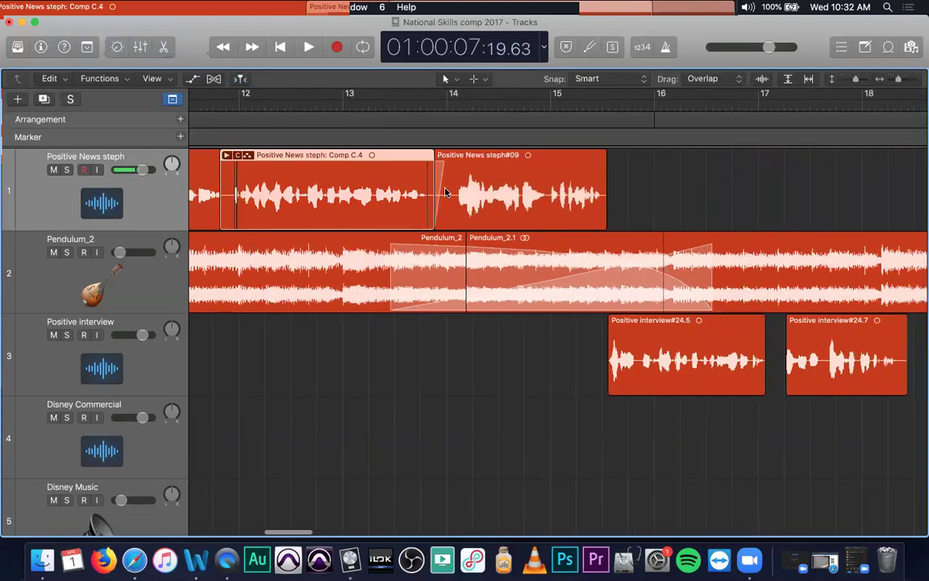
click(447, 188)
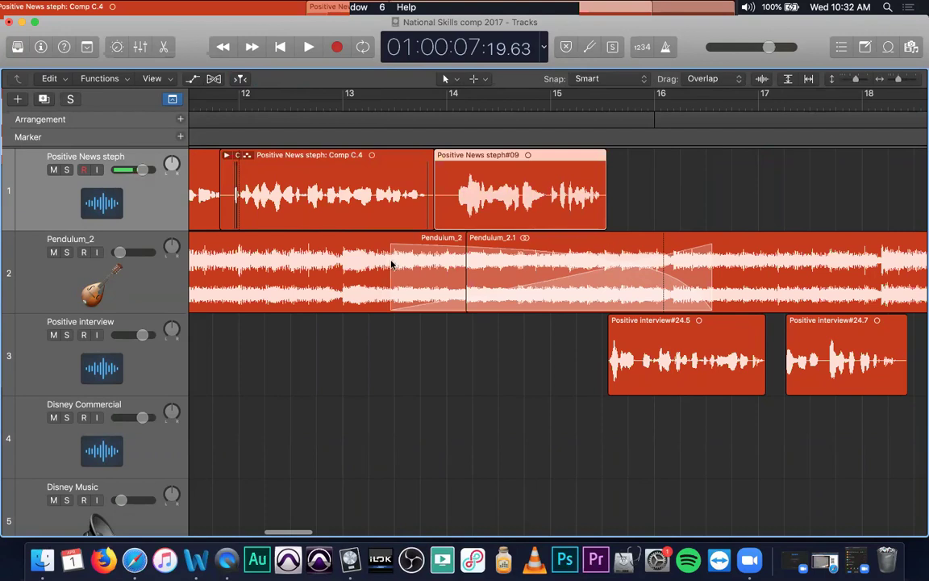
- Compare the overlapping Pendulum_2 and Pendulum_2.1 regions between bars 13 and 17, try to shorten Pendulum_2's end, and undo the change
click(329, 271)
key(super+j)
key(super+z)
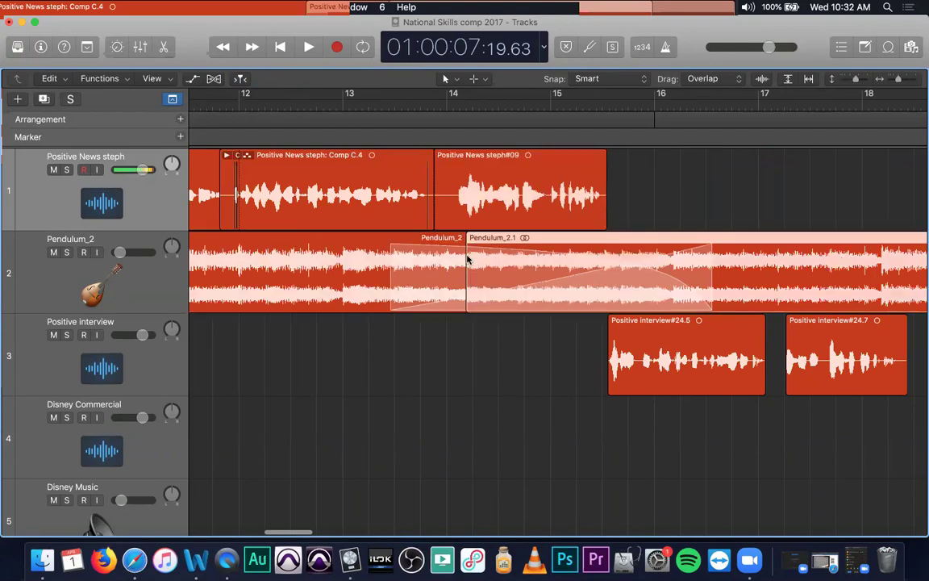
key(super+shift+z)
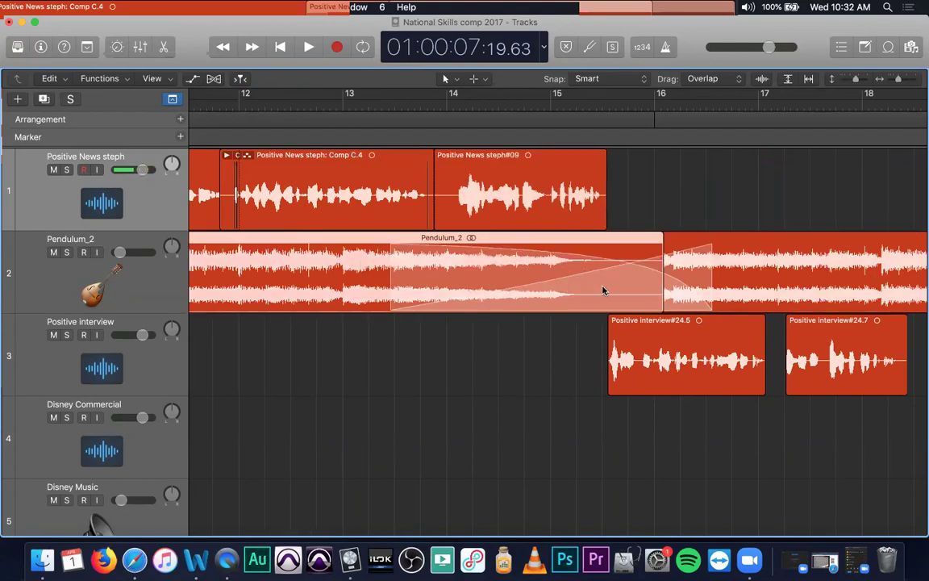
drag(662, 297, 563, 293)
key(super+z)
key(super+z)
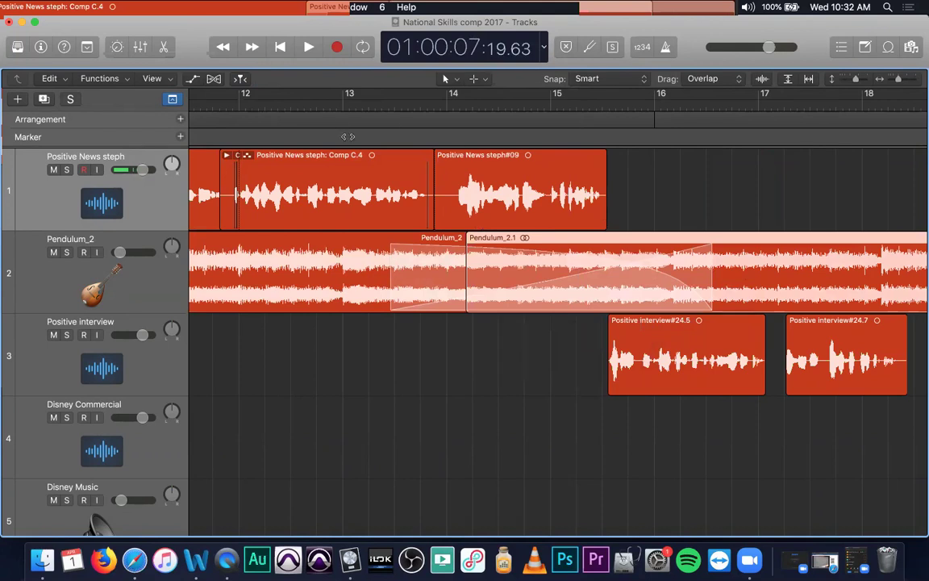
- Solo the Pendulum_2 track, play its crossfade from just after bar 12 with the system volume raised, and stop playback past the fade
click(67, 253)
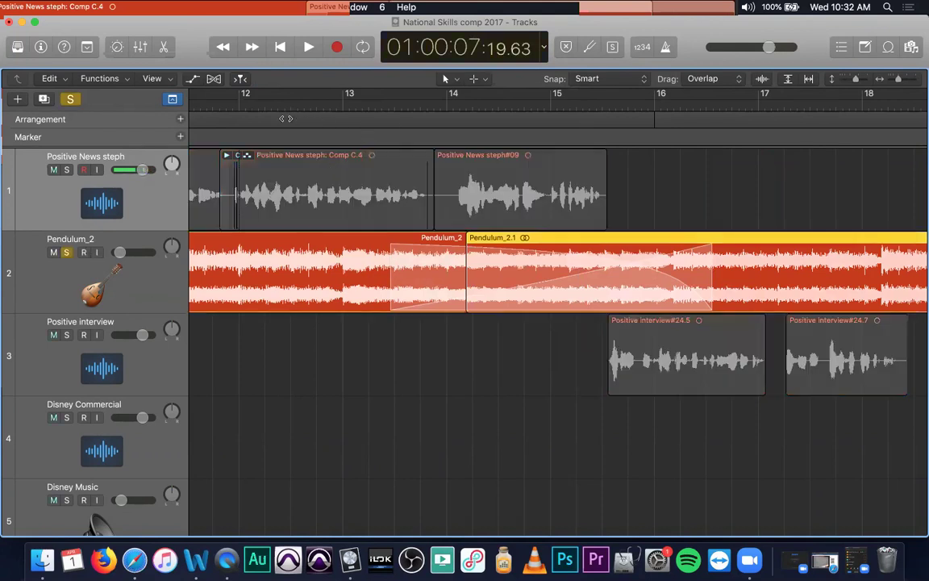
click(267, 104)
key(space)
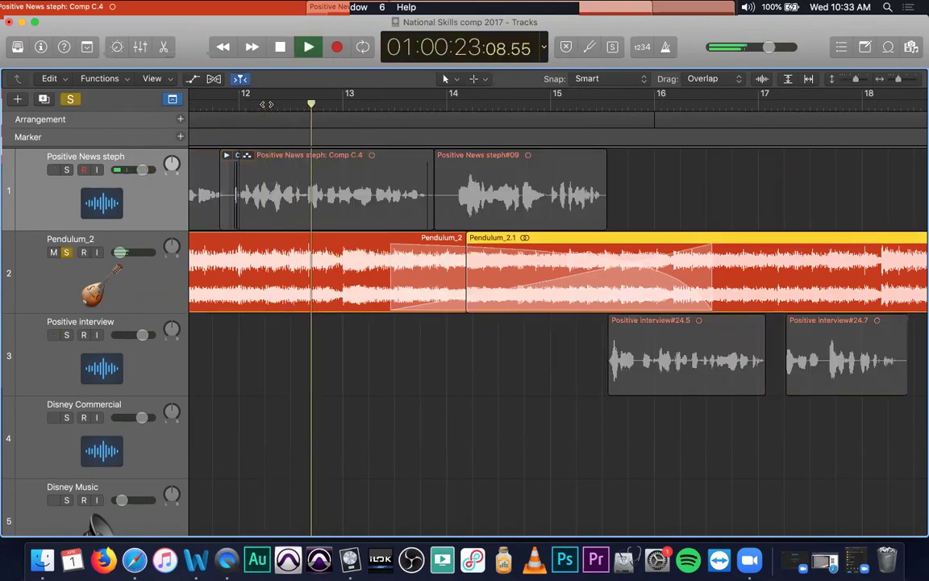
key(XF86AudioRaiseVolume)
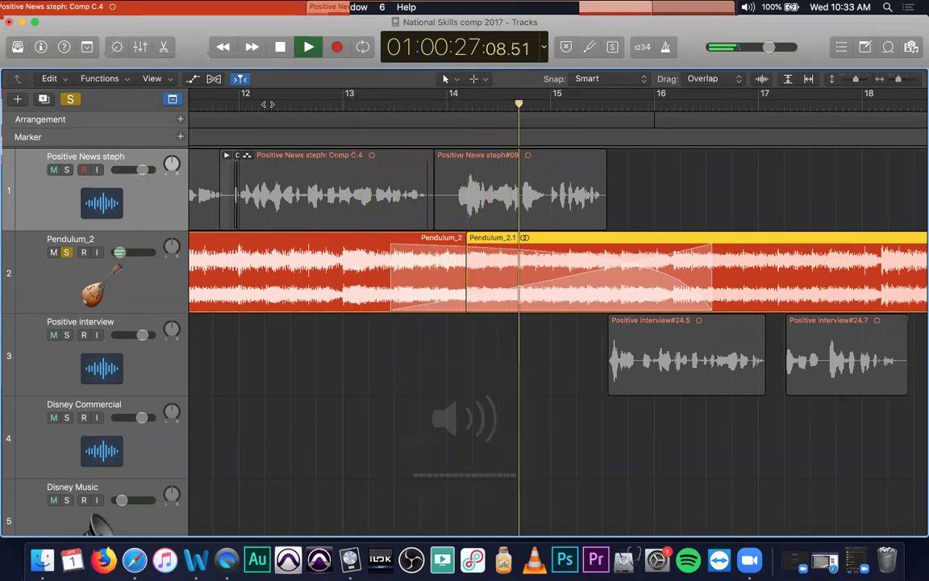
scroll(266, 104, left, 2)
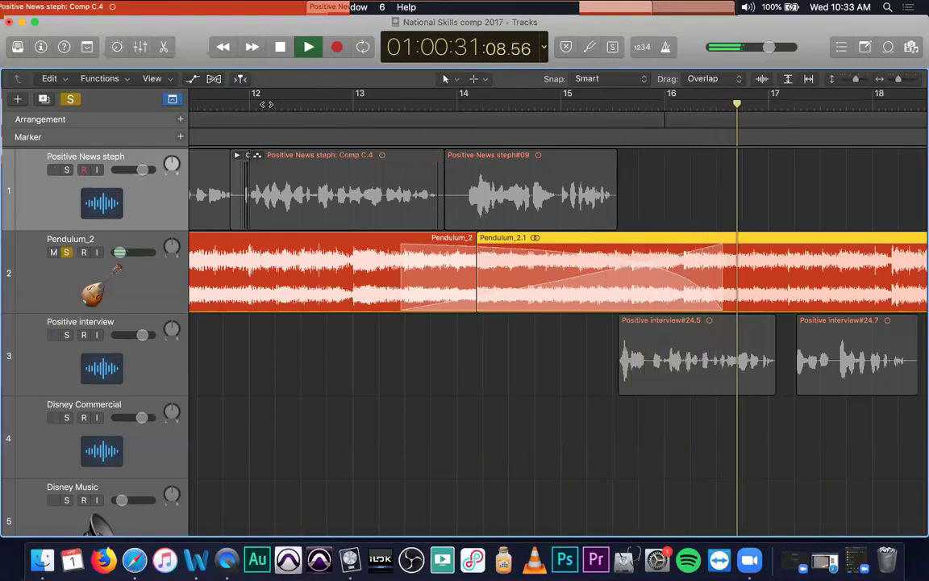
key(space)
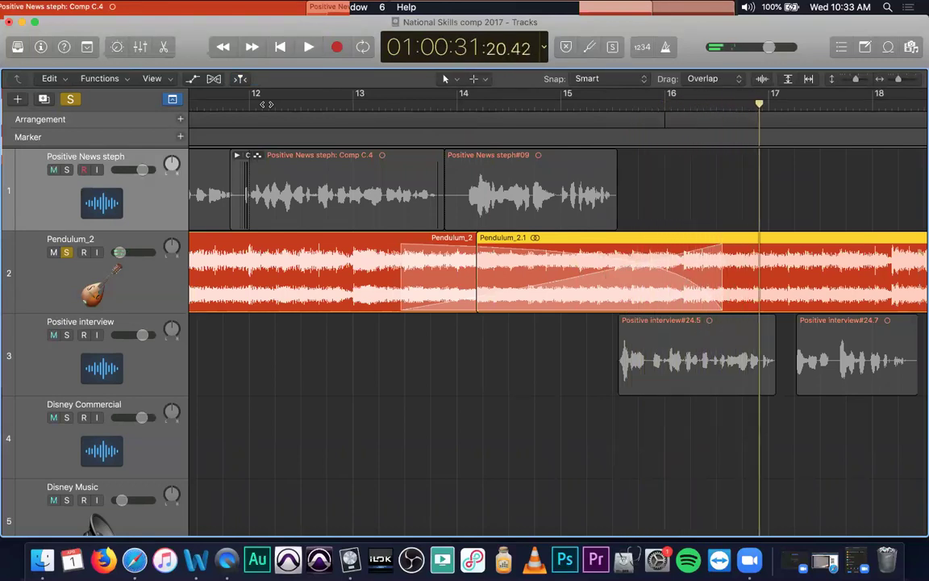
- Replay the soloed Pendulum_2 crossfade from just before bar 13
scroll(311, 142, left, 1)
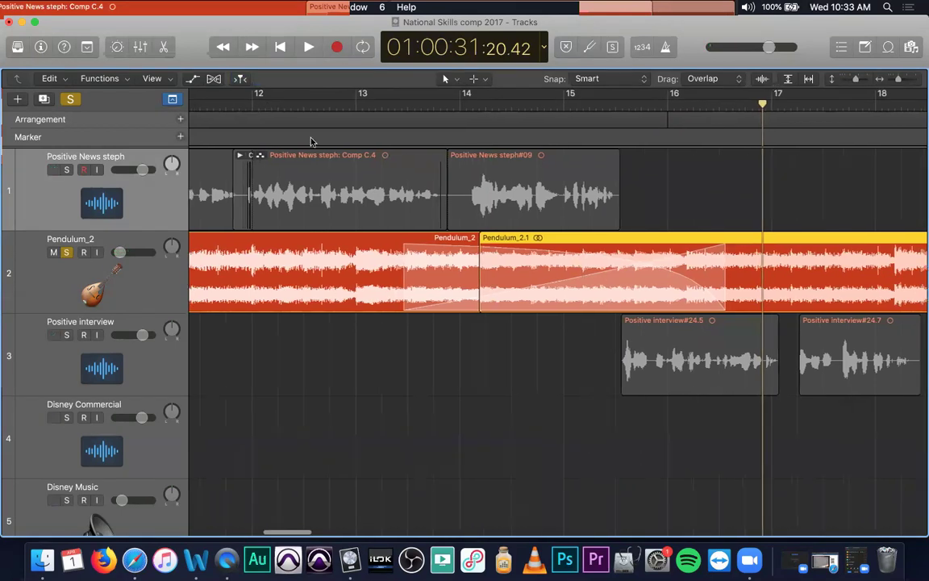
click(347, 105)
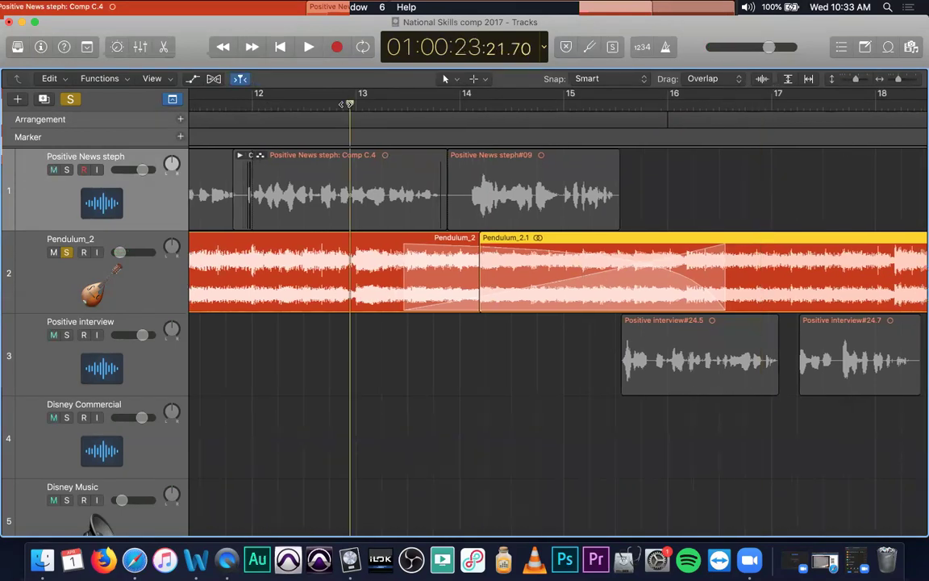
key(space)
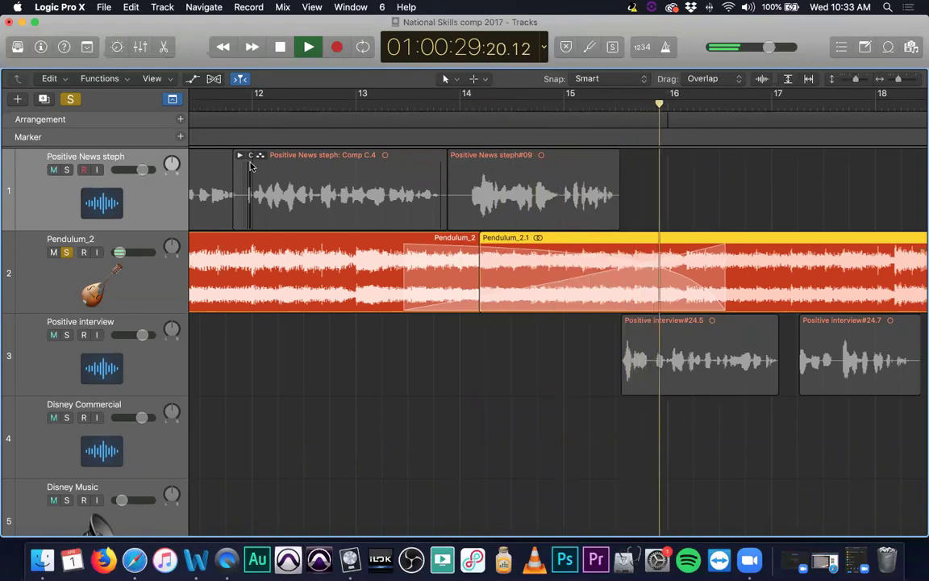
- Try to raise the Pendulum_2 track's volume fader and play the crossfade
key(space)
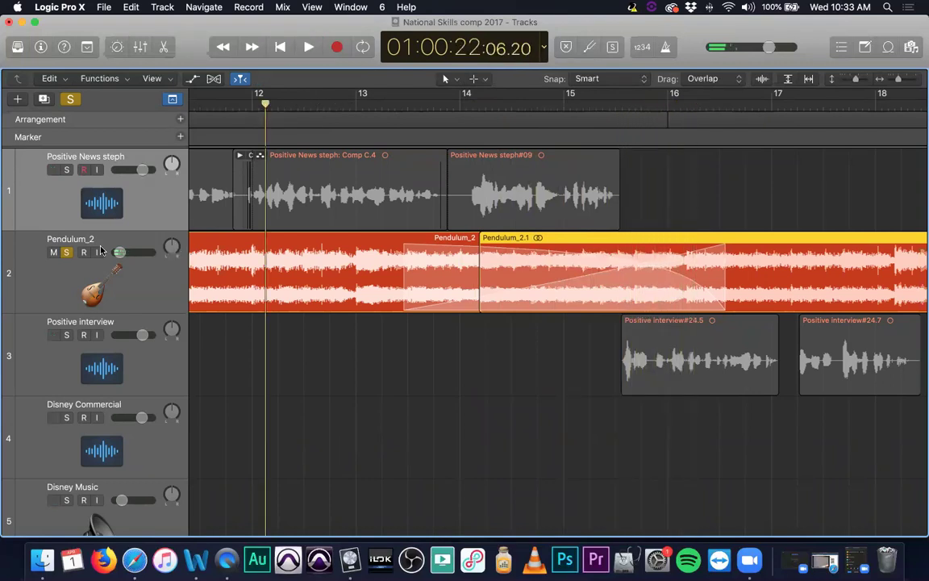
drag(119, 252, 135, 252)
key(space)
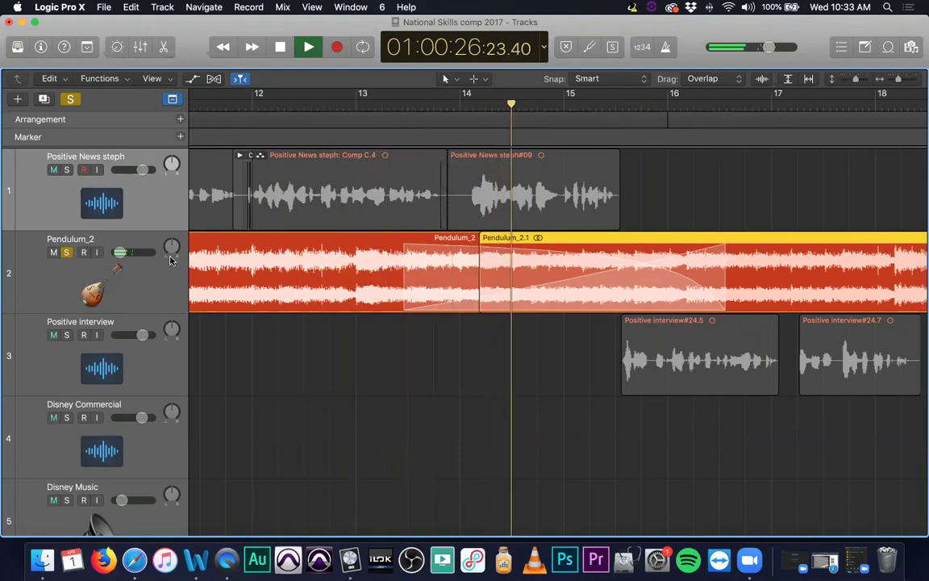
- Show automation, raise the Pendulum_2 volume line to about mid-lane, play the crossfade from bar 12, and hide automation
key(a)
key(space)
drag(297, 303, 294, 252)
key(space)
key(space)
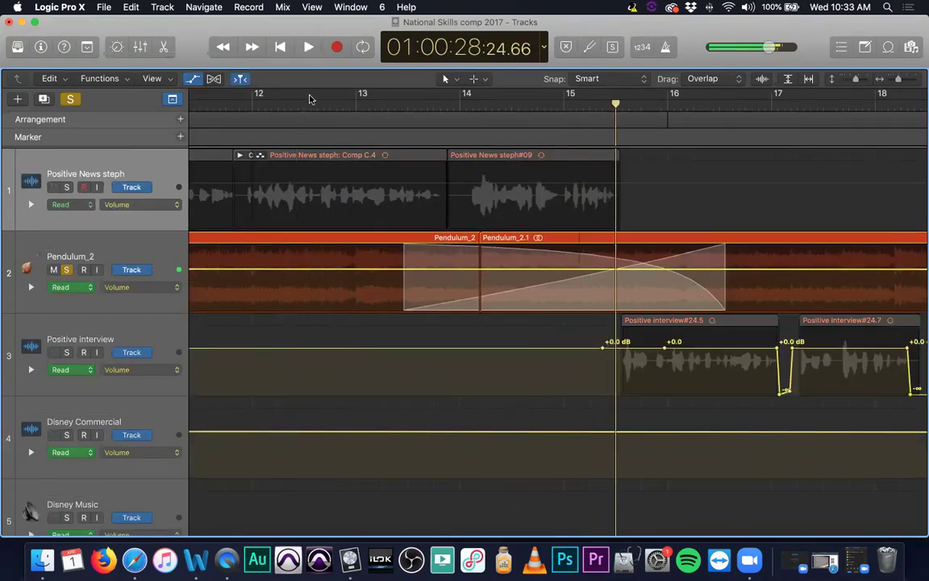
click(251, 105)
key(space)
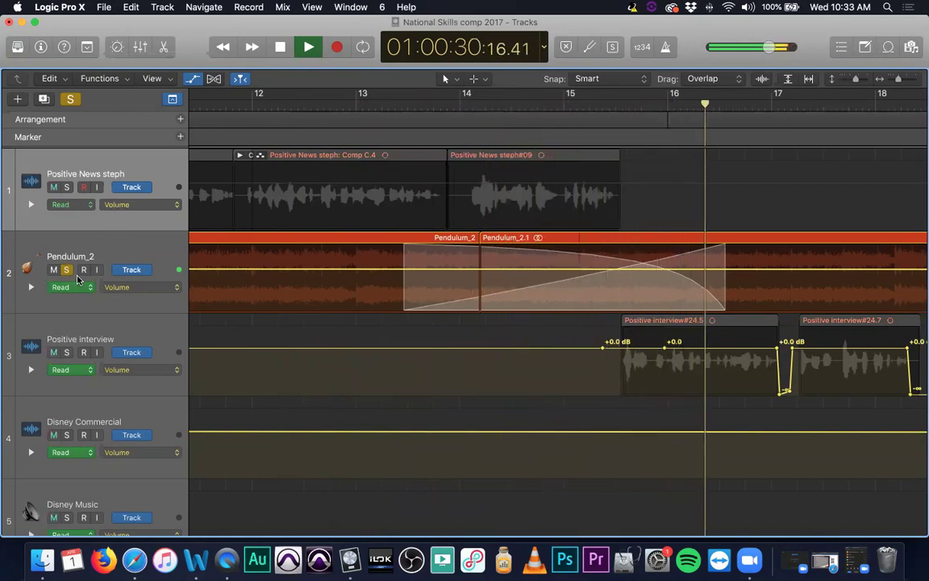
key(space)
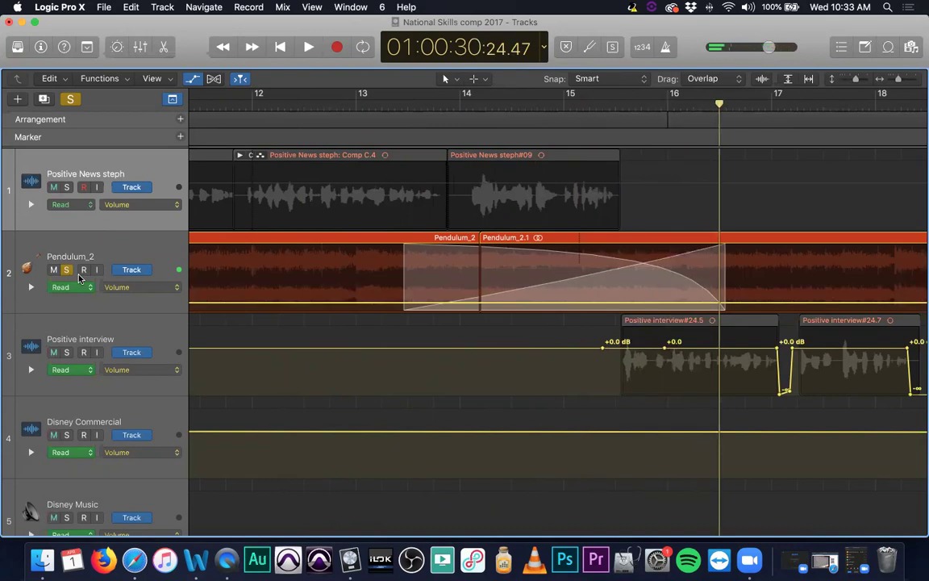
key(a)
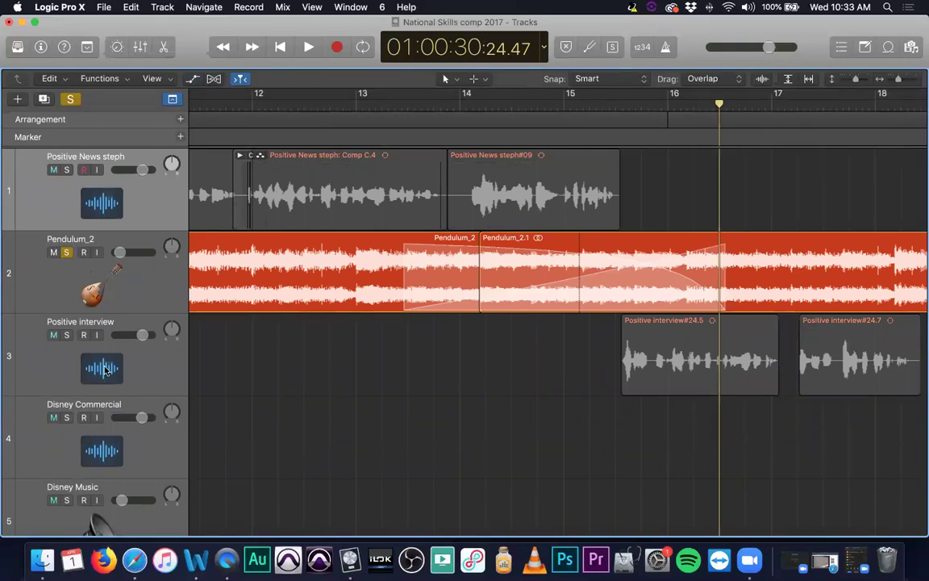
- Turn off solo on Pendulum_2 and select the Positive News voice region that starts at bar 5
click(65, 254)
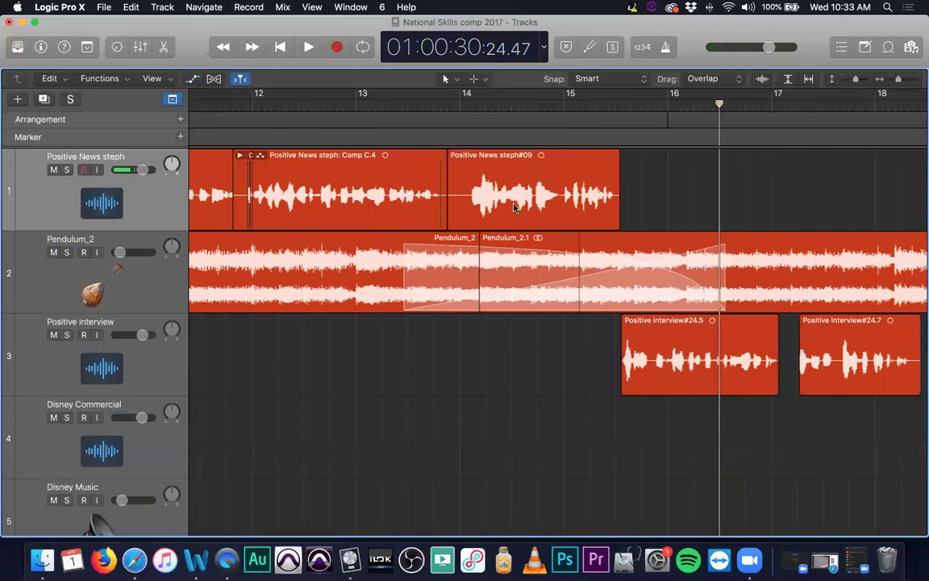
scroll(514, 207, left, 15)
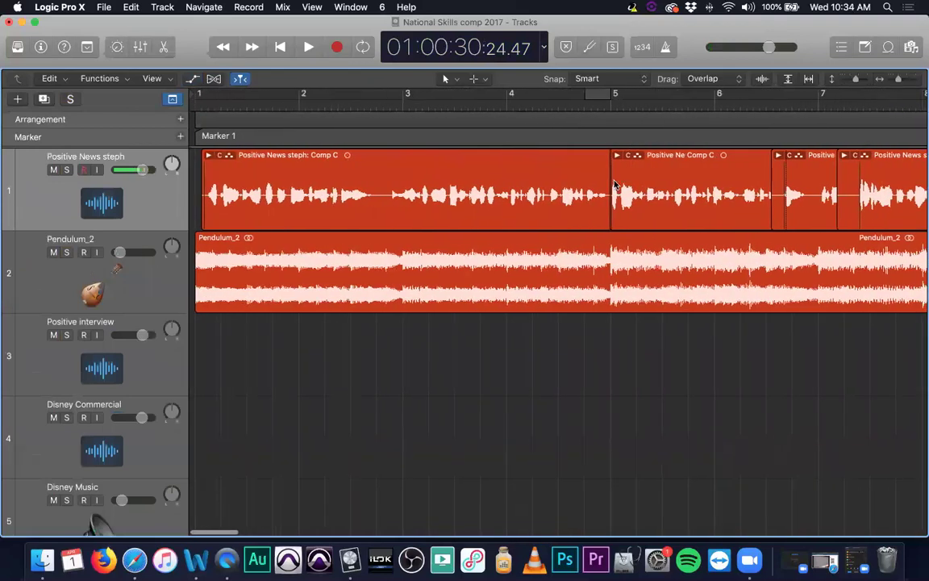
click(615, 186)
key(super+Up)
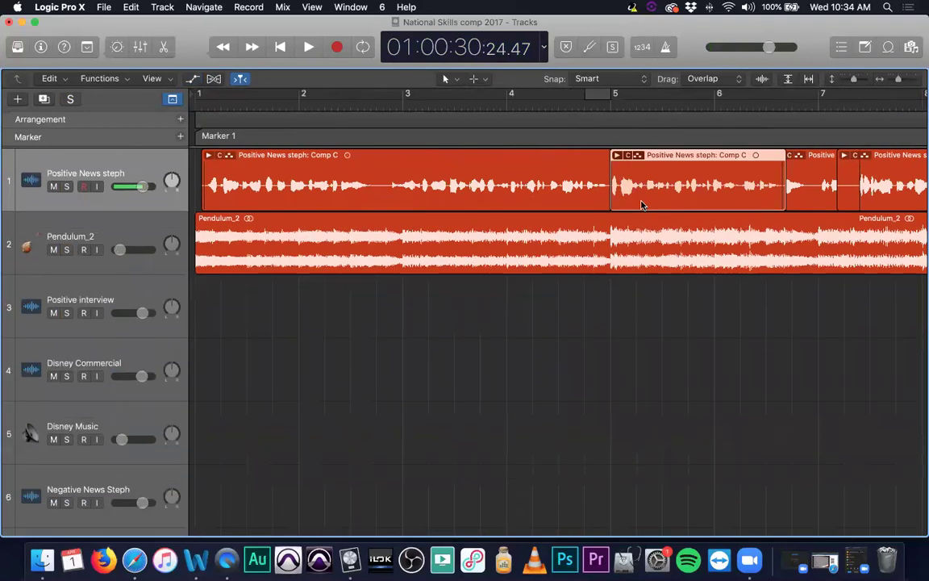
- Extend the end of the first Positive News voice region to just past bar 5, where the next take's audio begins
key(super+Down)
key(super+Down)
key(super+Right)
key(super+Right)
key(super+Right)
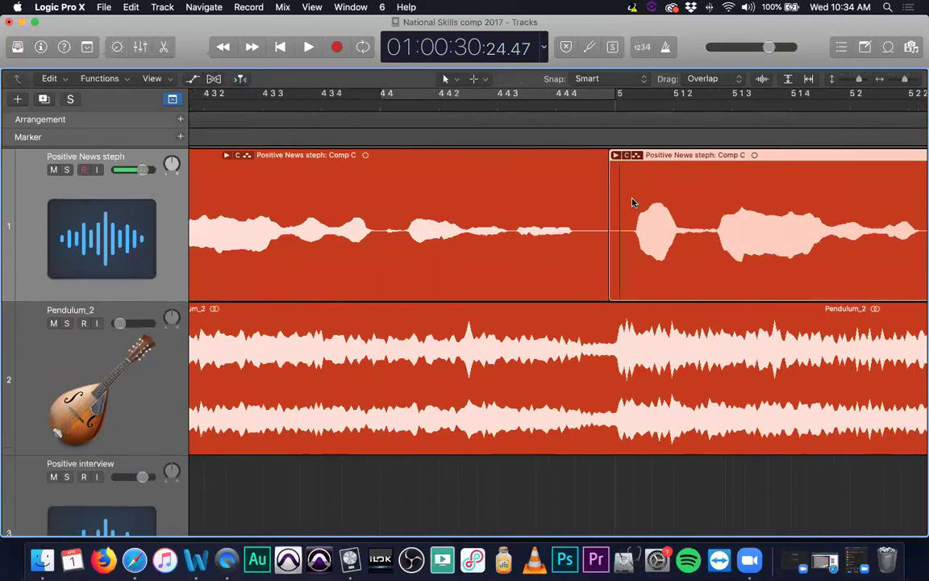
key(super+Right)
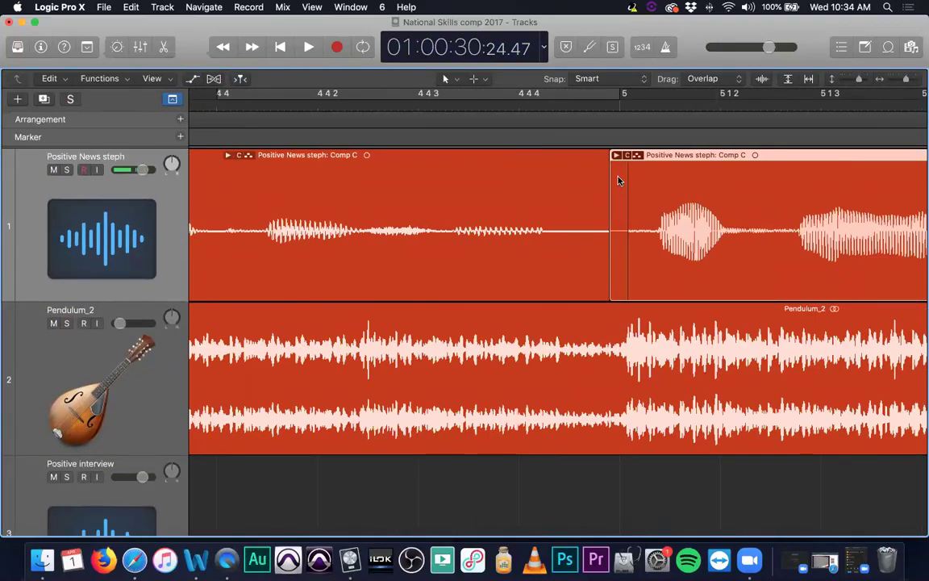
click(578, 193)
drag(611, 194, 627, 192)
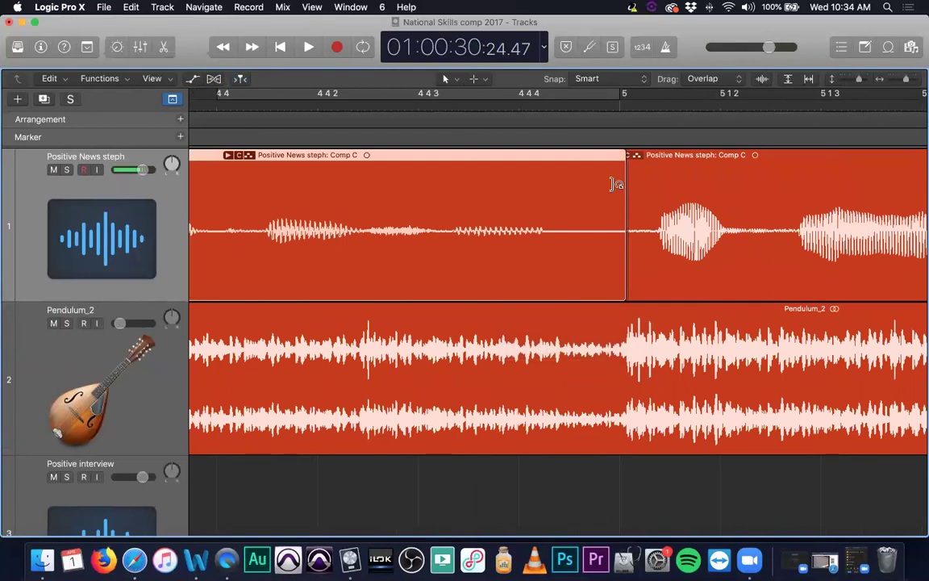
click(649, 181)
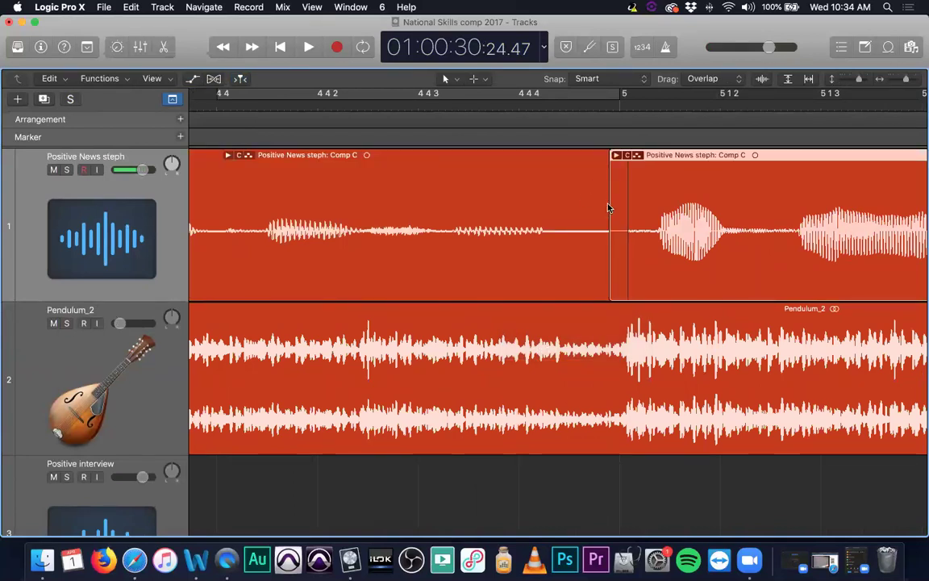
- Play the voice edit at bar 5 in a cycle range and widen the range on both sides
drag(542, 100, 740, 129)
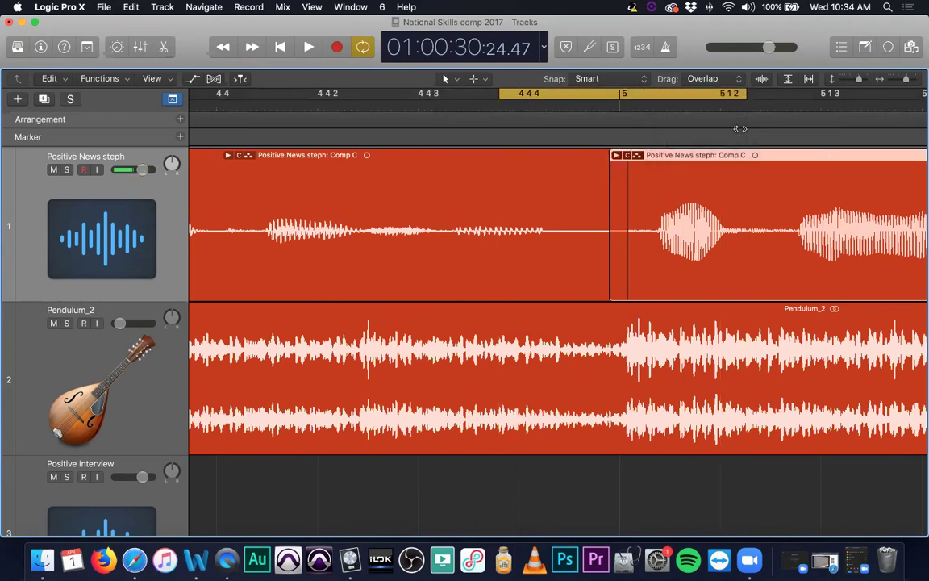
key(space)
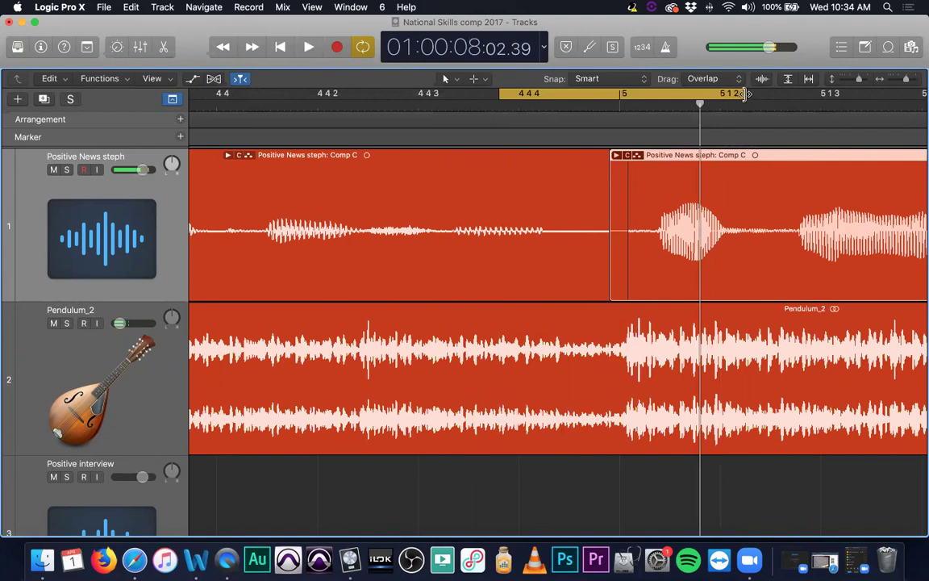
drag(745, 93, 894, 95)
drag(501, 94, 261, 95)
drag(654, 94, 823, 94)
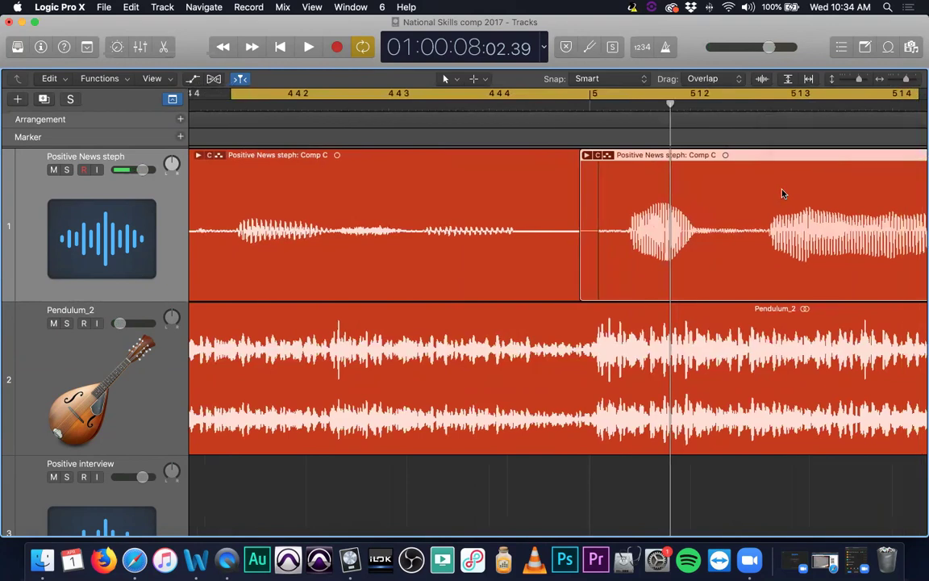
- Trim the second voice region's start to just past bar 5, removing its silent lead-in
click(537, 181)
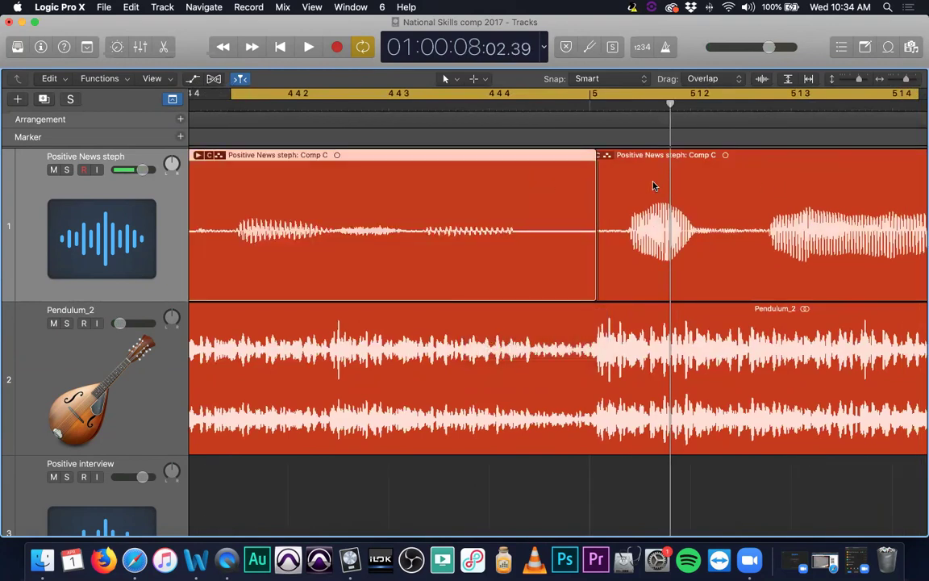
click(719, 184)
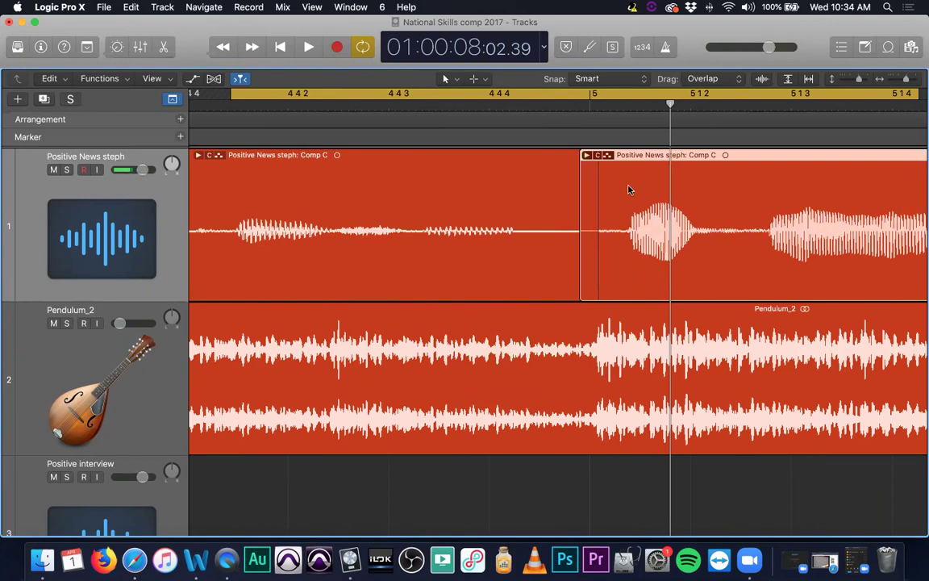
drag(595, 282, 612, 282)
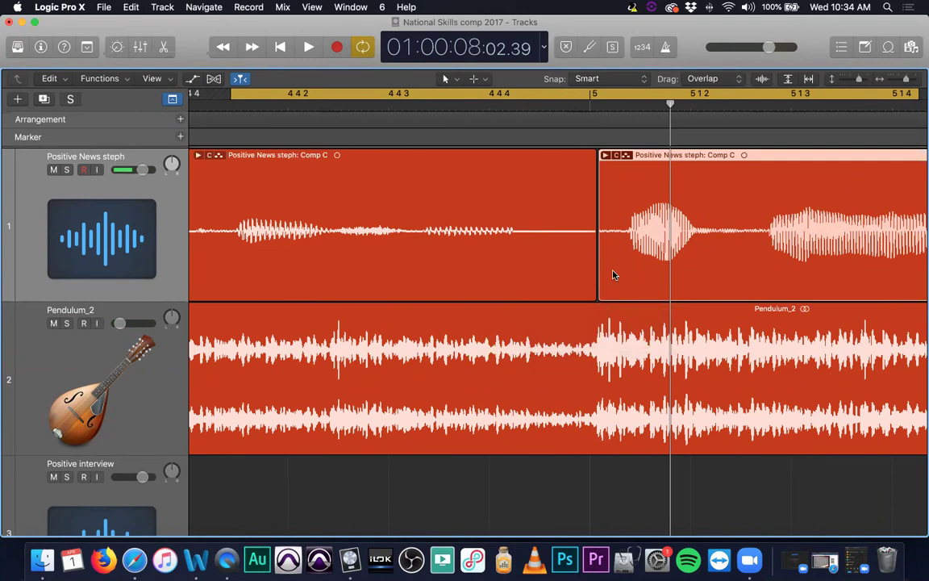
click(530, 201)
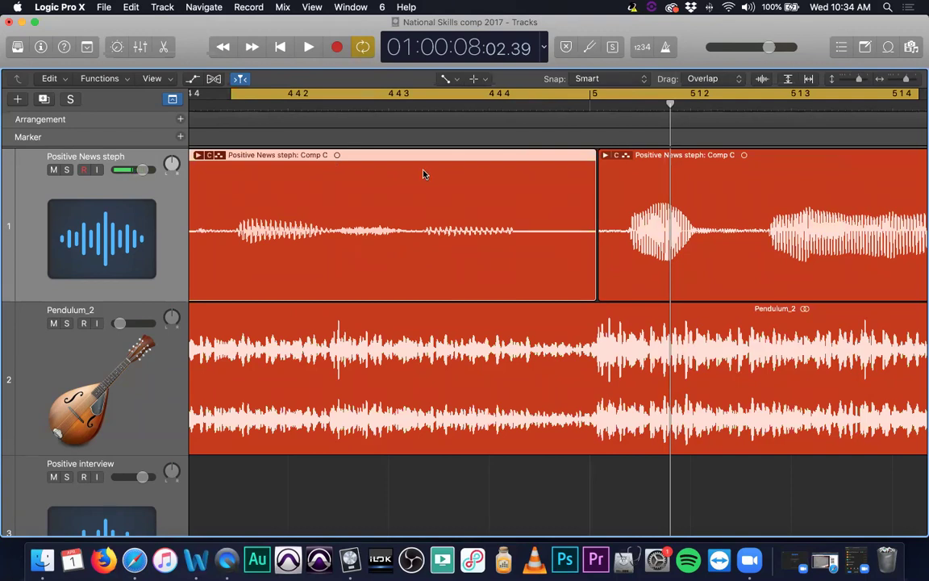
- Audition the voice edits between bars 6 and 8 by moving the cycle range over each one
scroll(446, 177, down, 10)
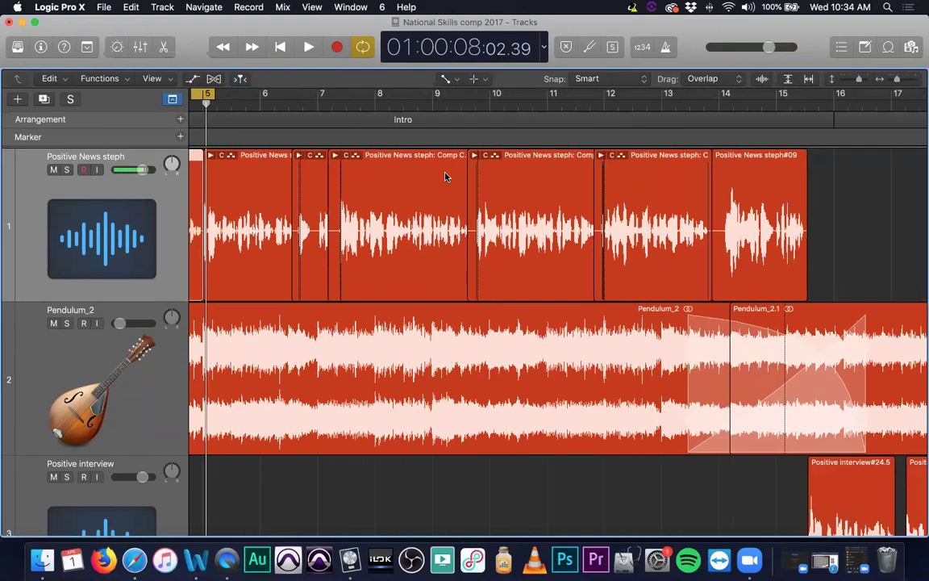
drag(206, 96, 295, 98)
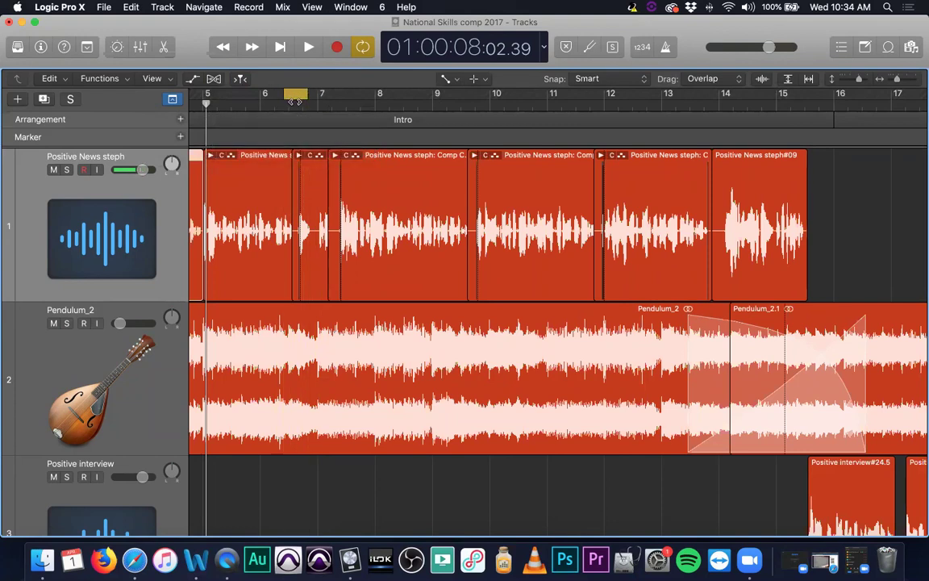
key(space)
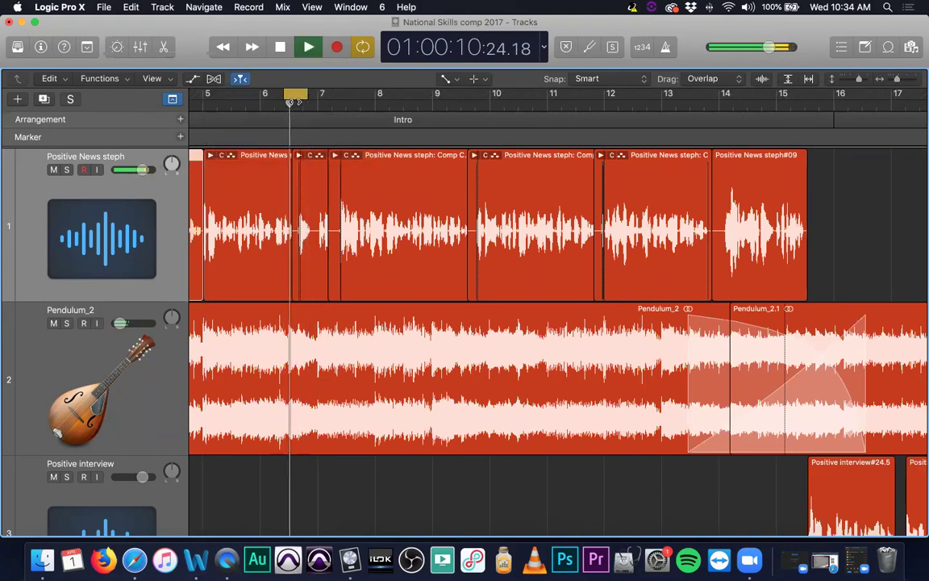
key(space)
drag(295, 98, 335, 94)
key(space)
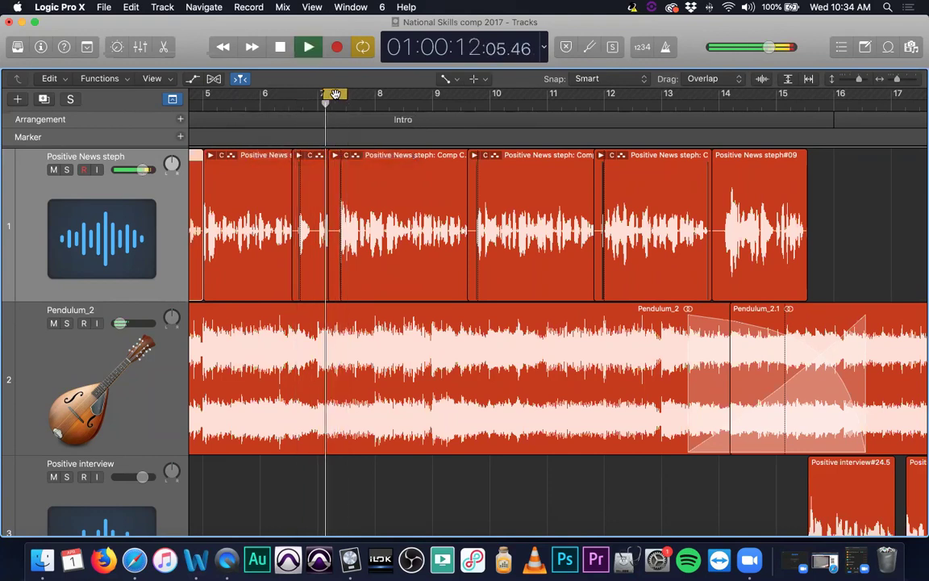
key(space)
- Audition the voice edits near bars 9.5 and 12 with the cycle range
drag(336, 94, 599, 97)
key(space)
key(space)
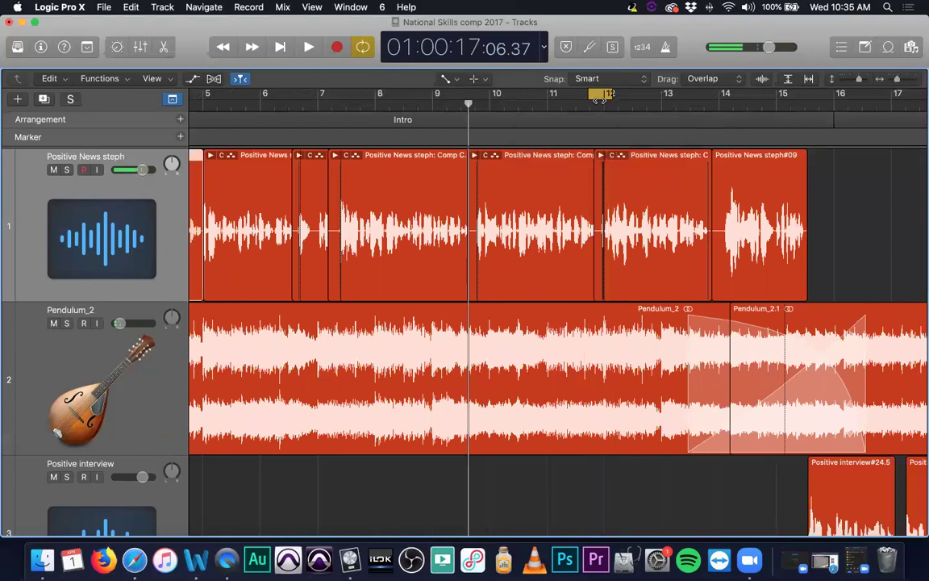
key(space)
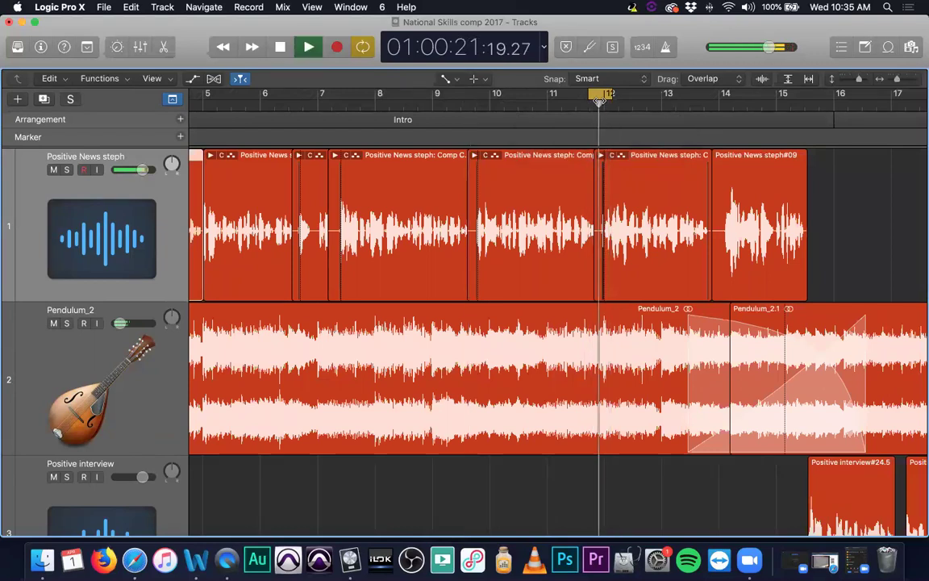
key(space)
- Examine the voice edit just before bar 12 up close and select the Comp C.4 take folder
key(super+Up)
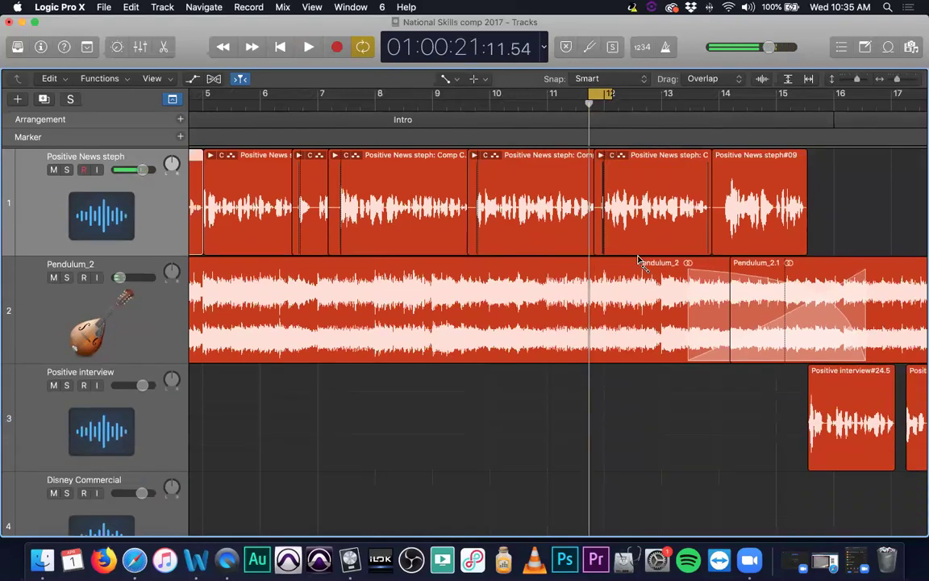
key(super+Down)
key(super+Right)
key(super+Right)
key(super+Right)
key(super+Right)
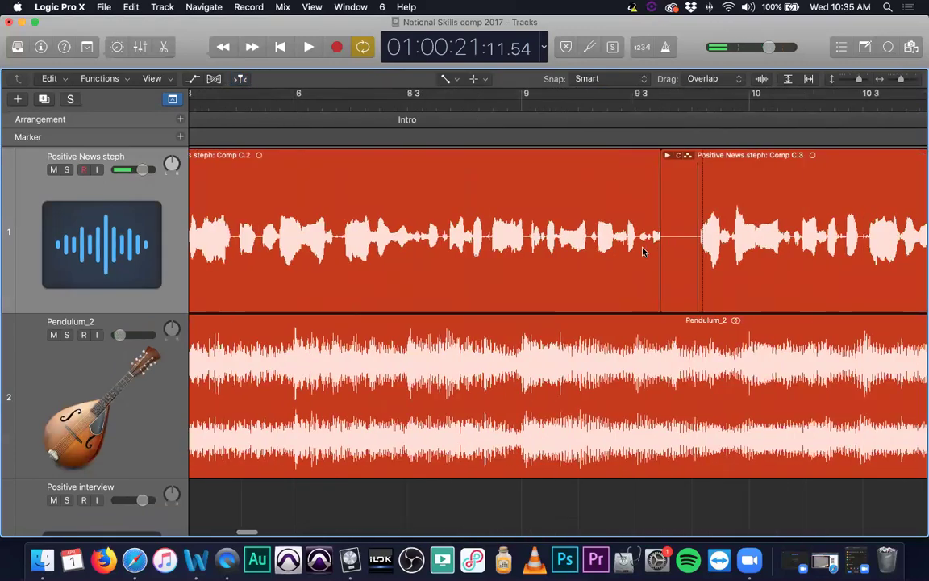
key(super+Right)
key(super+Right)
key(super+Right)
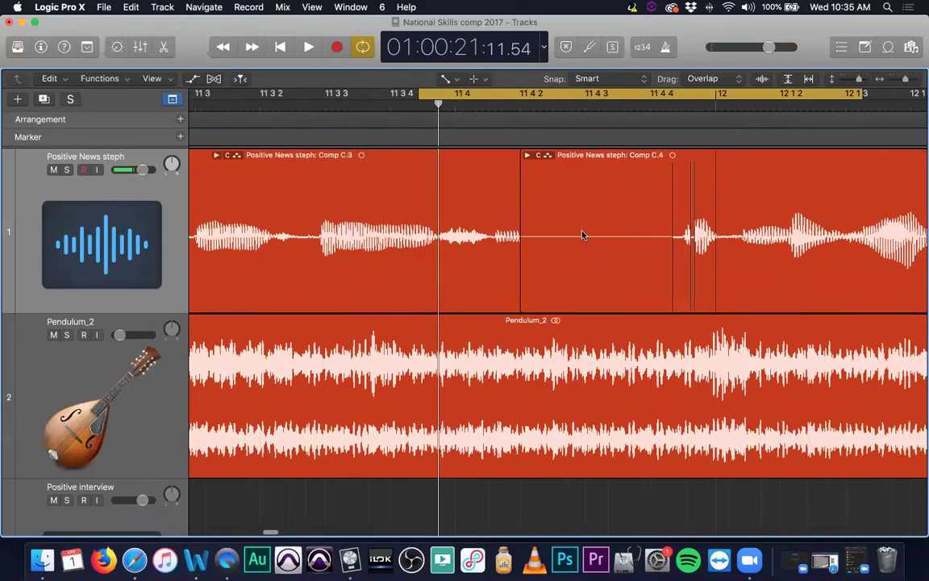
key(super+Left)
key(super+Left)
scroll(581, 235, right, 5)
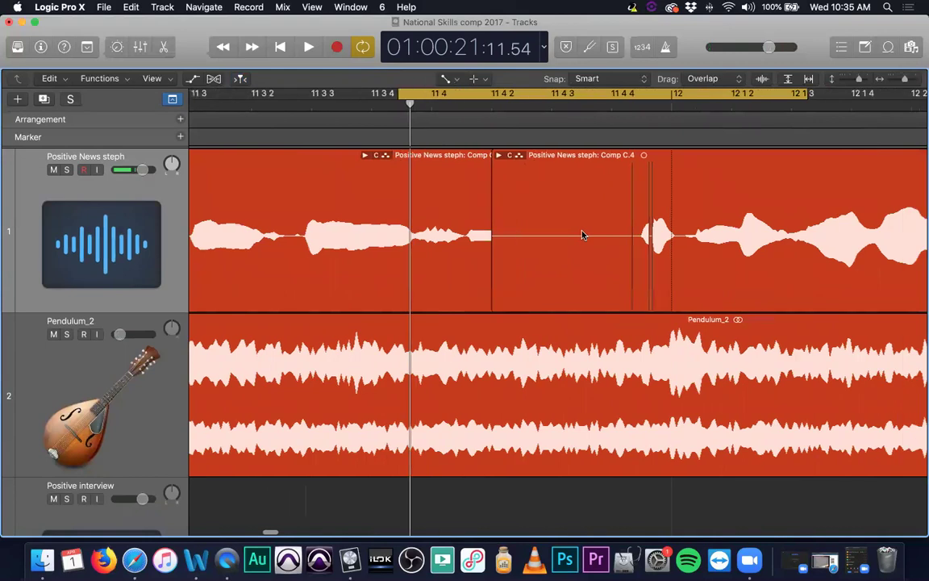
click(594, 211)
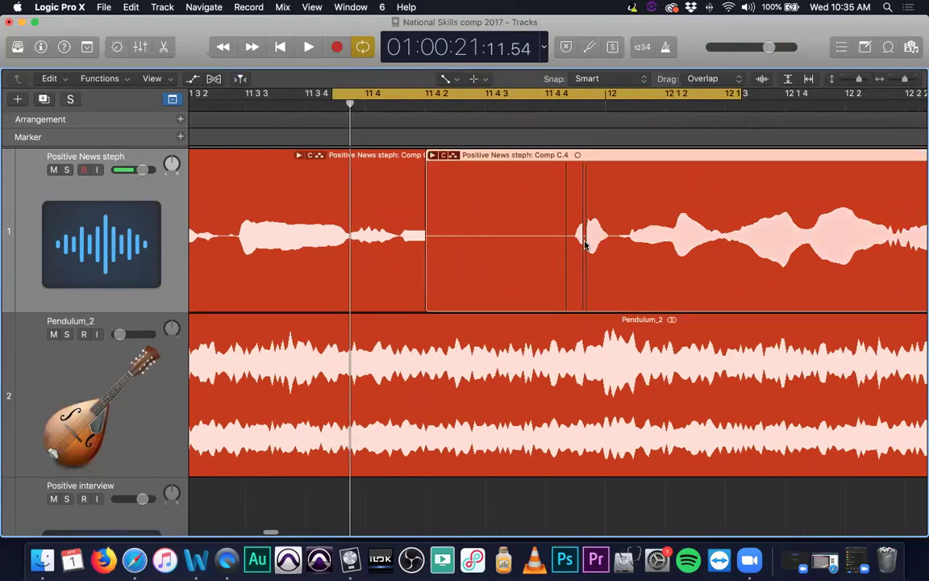
- Expand the Comp C.4 take folder and inspect the comp cut near the start of Take 2.10
click(433, 155)
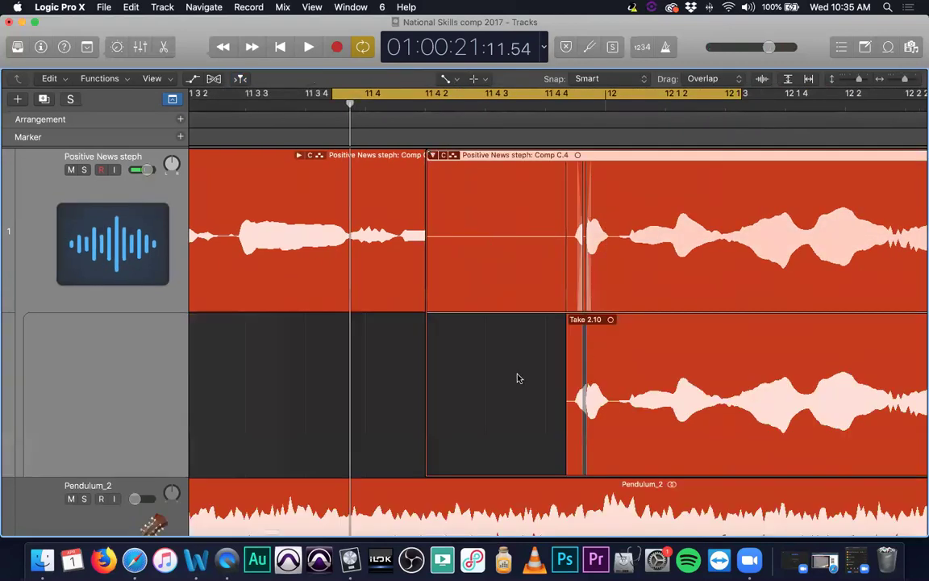
scroll(593, 401, down, 4)
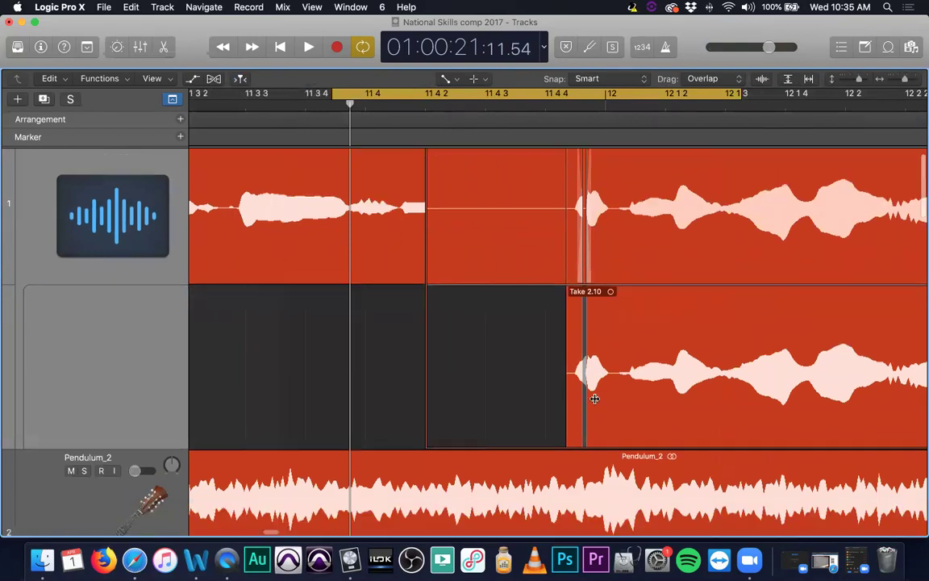
scroll(595, 403, up, 4)
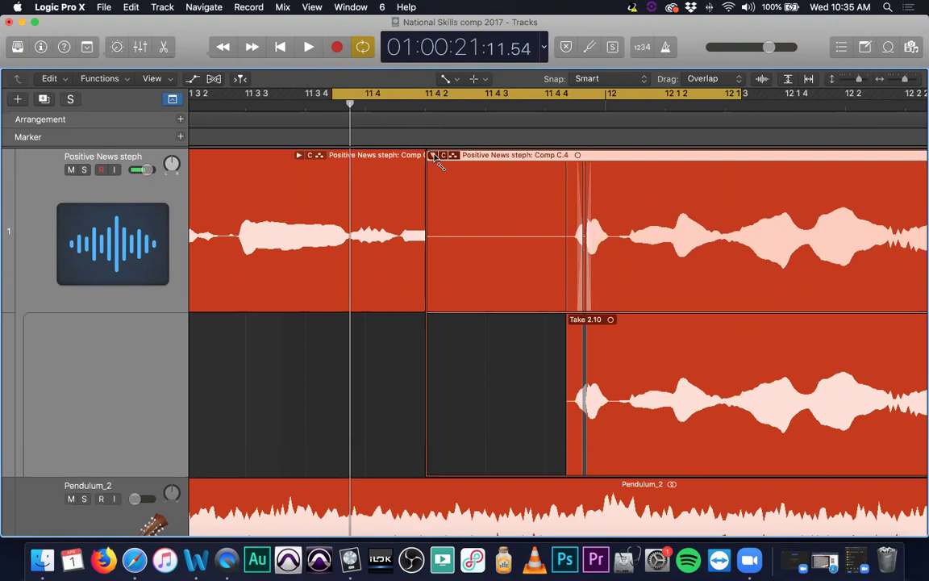
key(super+Left)
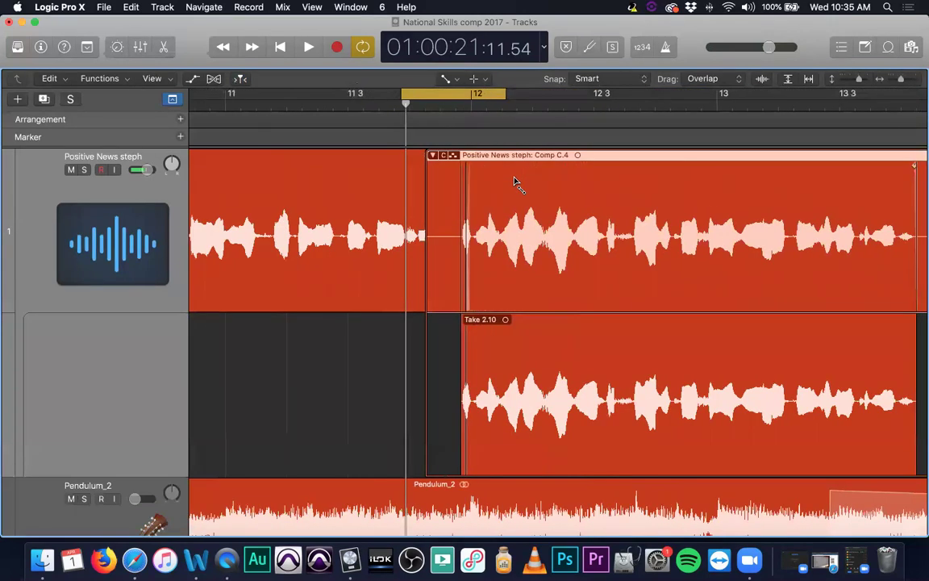
- Extend the cycle range to about bar 13 and audition the voice edit at the start of Comp C.4
key(super+Left)
drag(462, 94, 547, 95)
key(space)
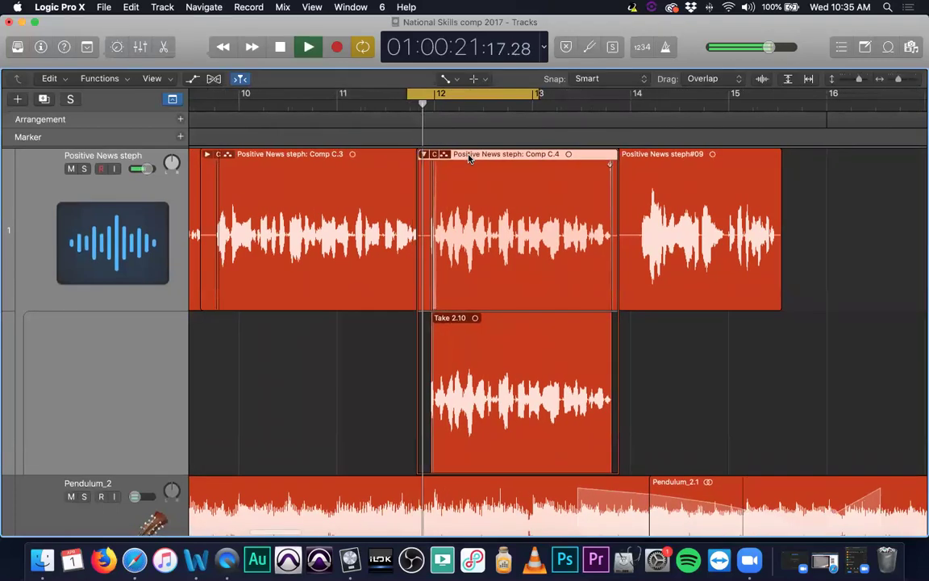
key(space)
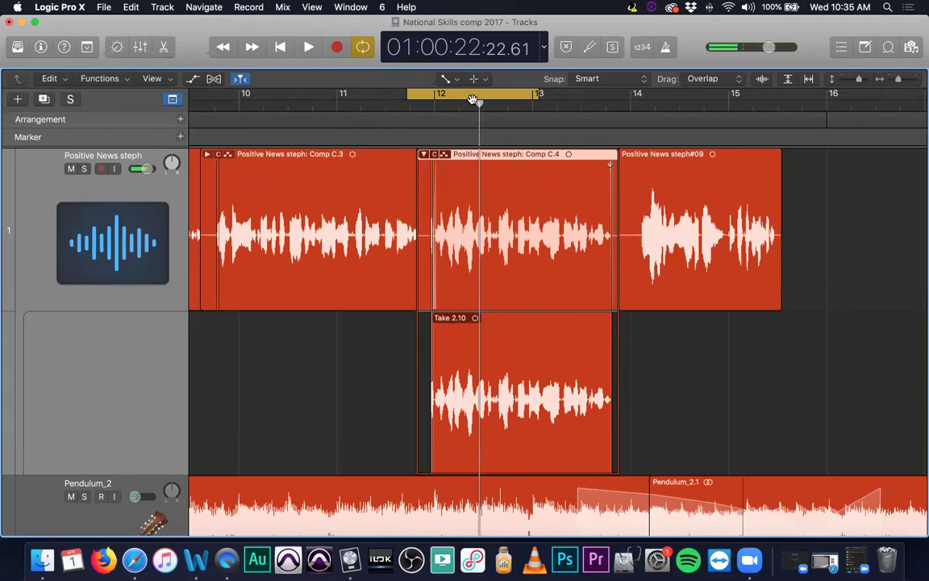
- Collapse the Comp C.4 take folder on the Positive News voice track
key(super+Up)
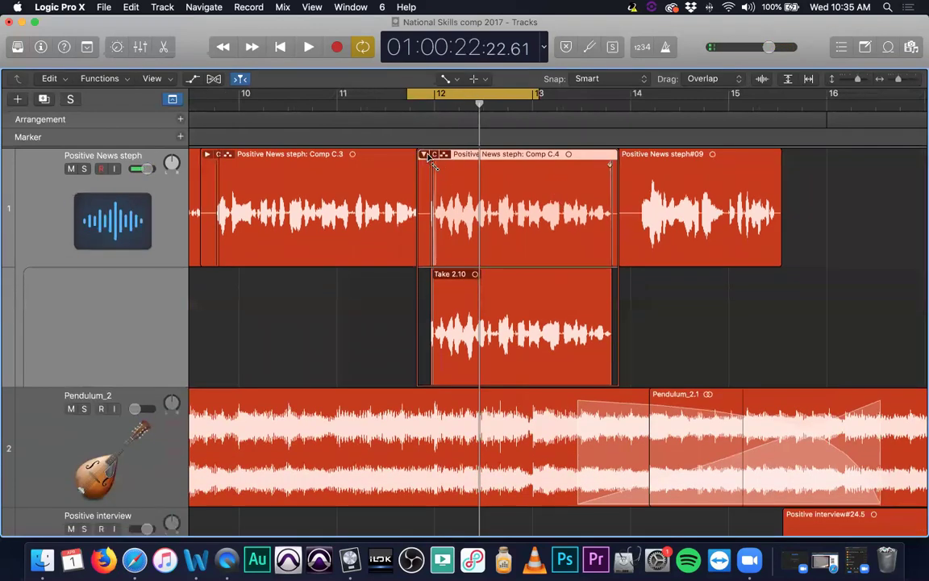
key(alt+f)
key(super+Left)
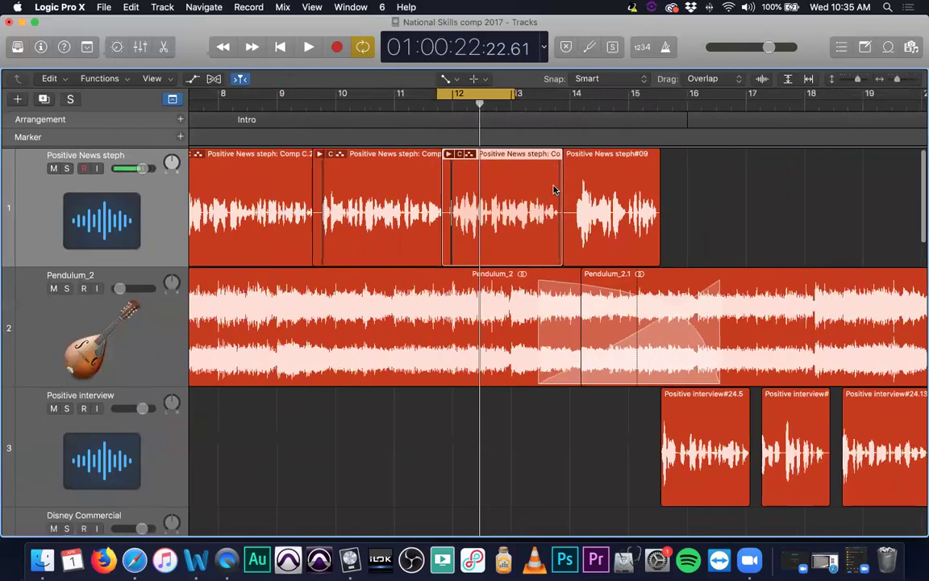
key(super+Right)
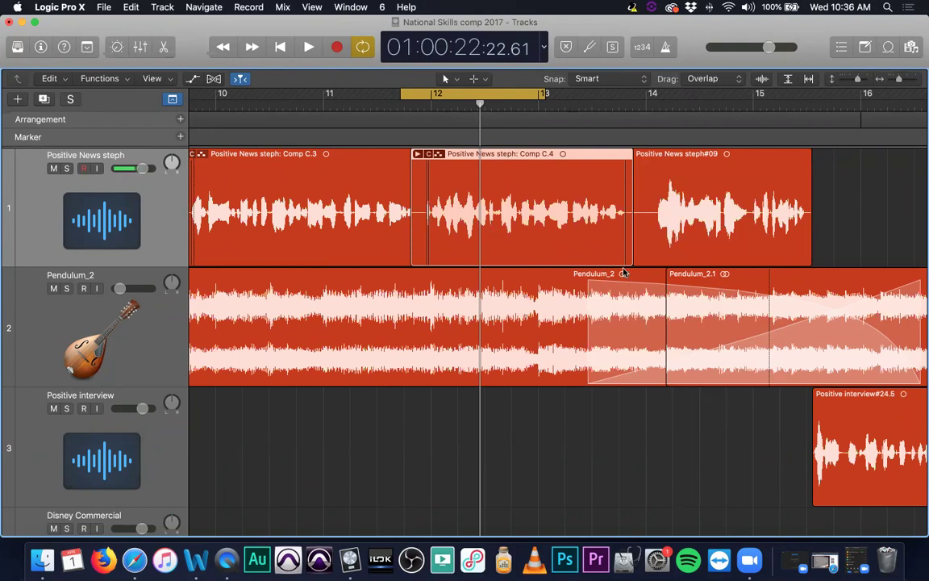
- Lengthen the cycle range to span about ten bars, from just before bar 11 to about bar 21
key(z)
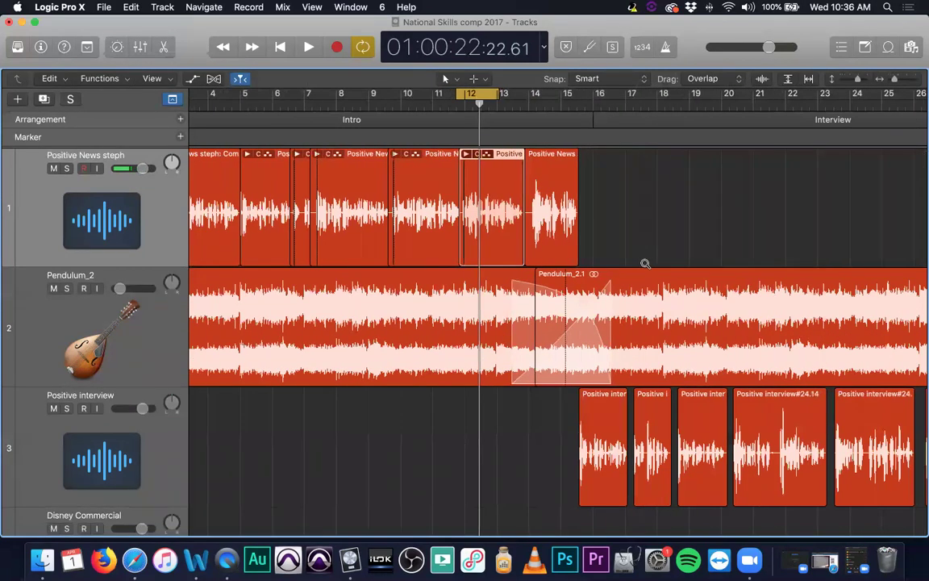
drag(367, 94, 546, 98)
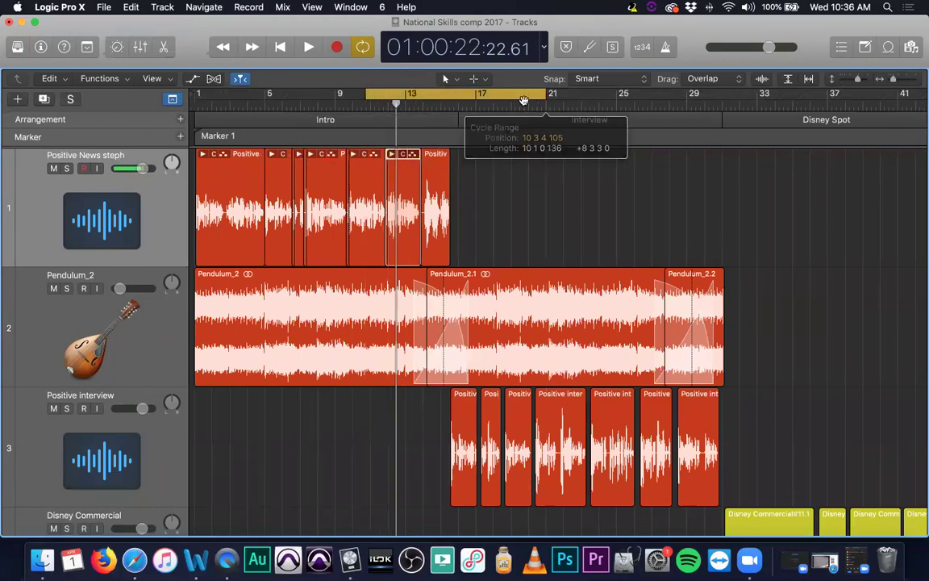
key(z)
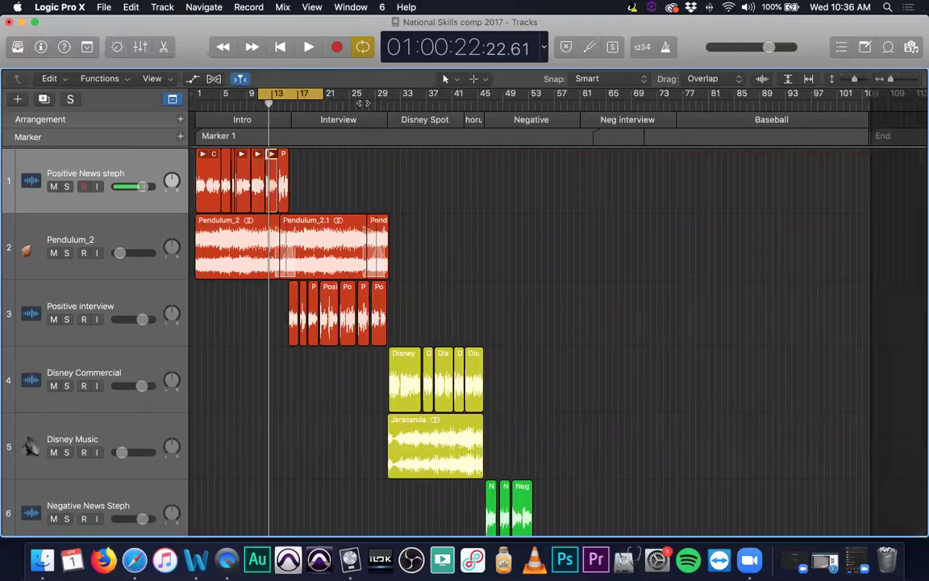
click(296, 94)
click(296, 95)
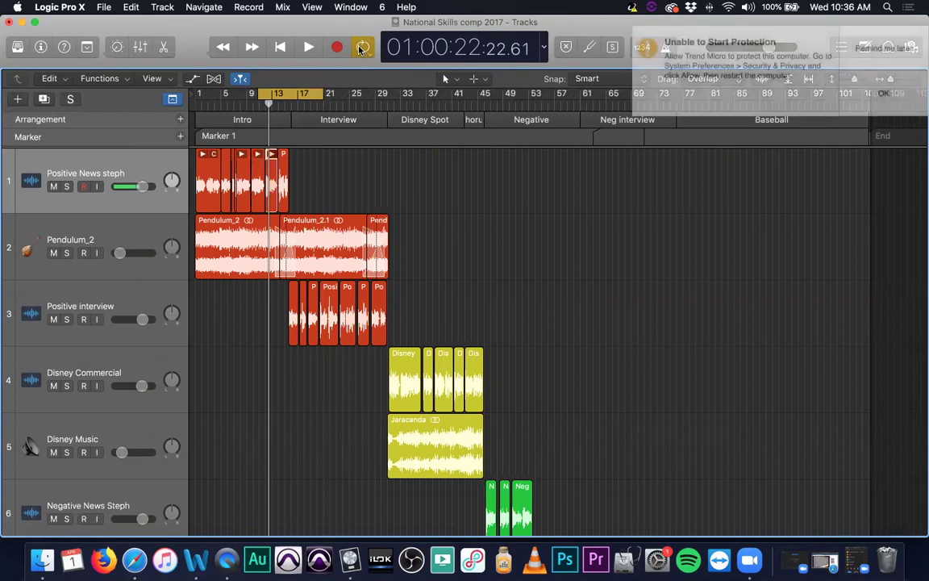
click(666, 66)
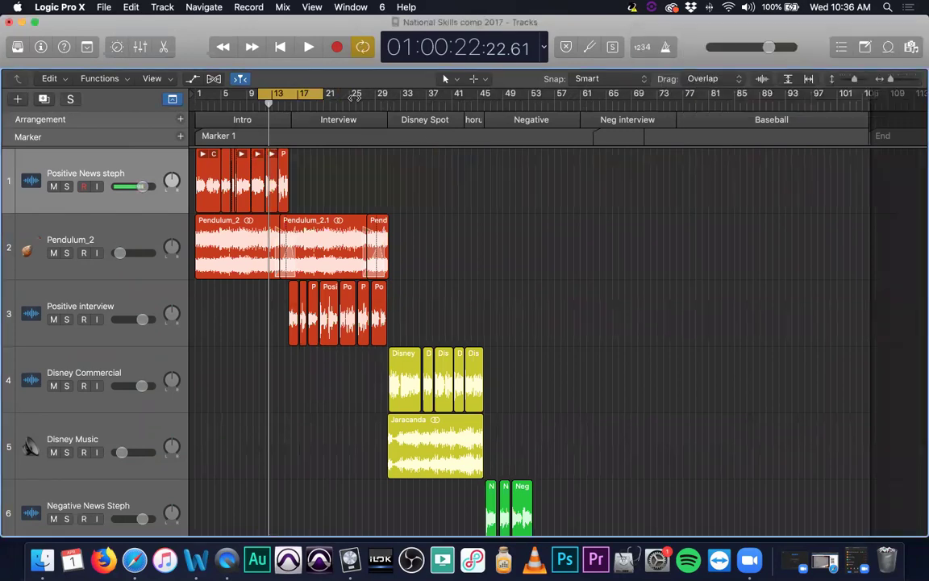
- Review the cycle's Auto Set Locators options and turn cycle mode off
click(364, 48)
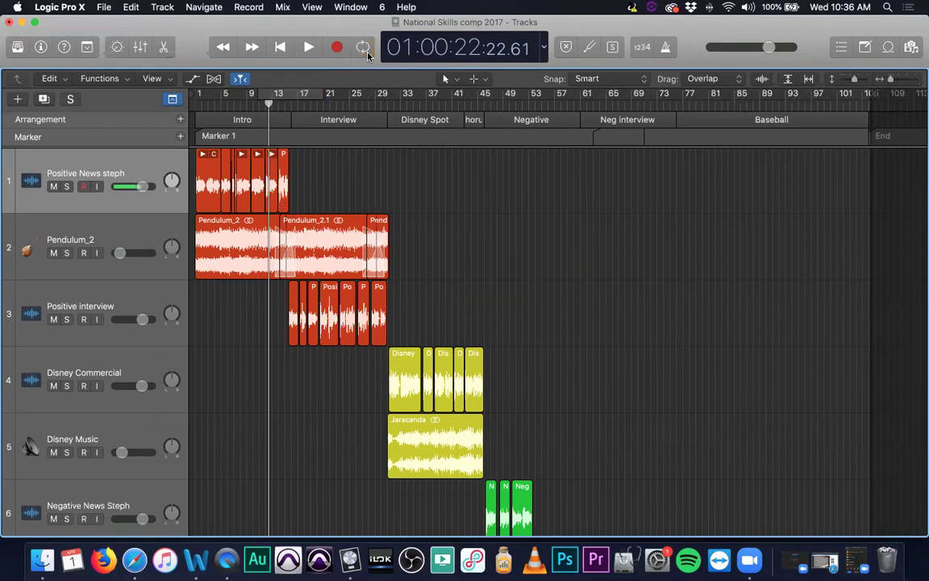
click(368, 53)
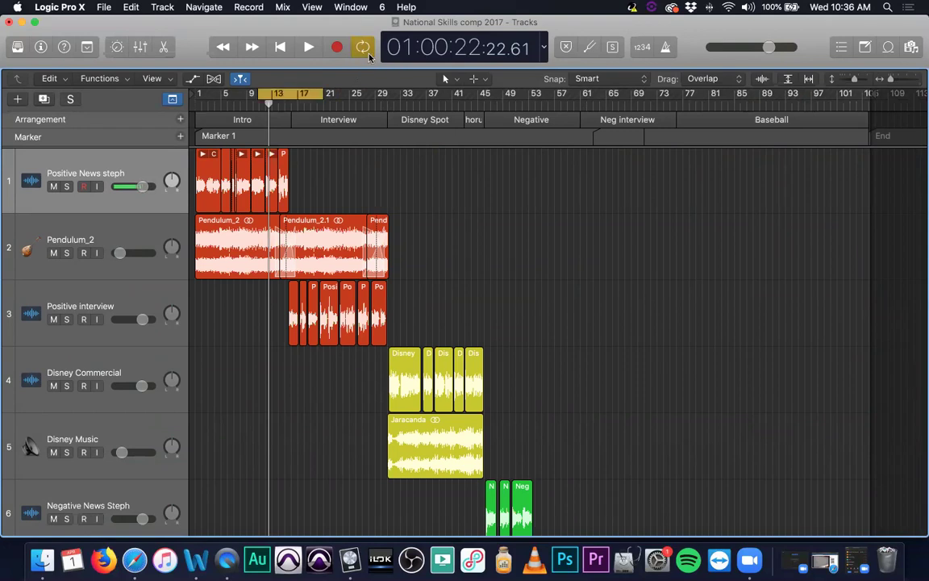
right_click(369, 54)
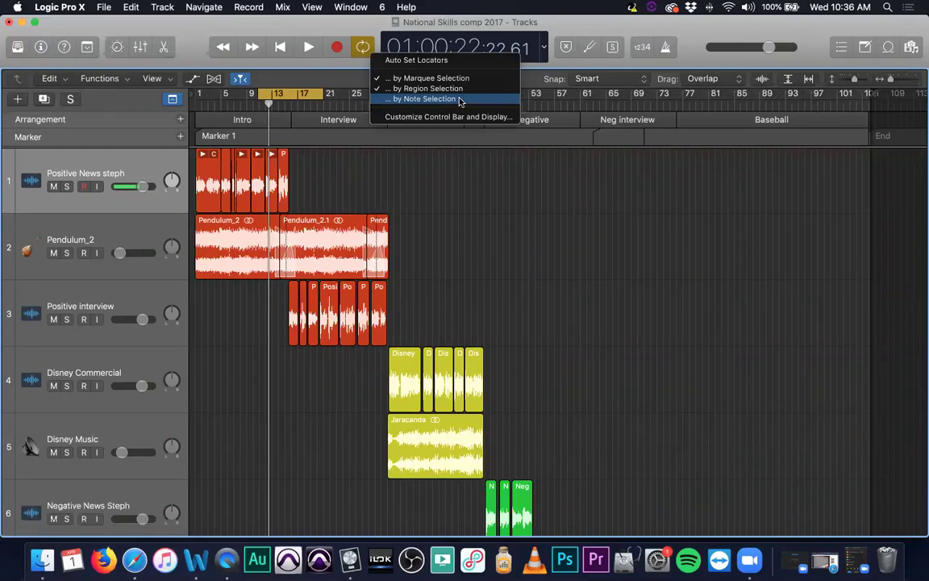
click(471, 167)
drag(286, 94, 328, 95)
click(327, 95)
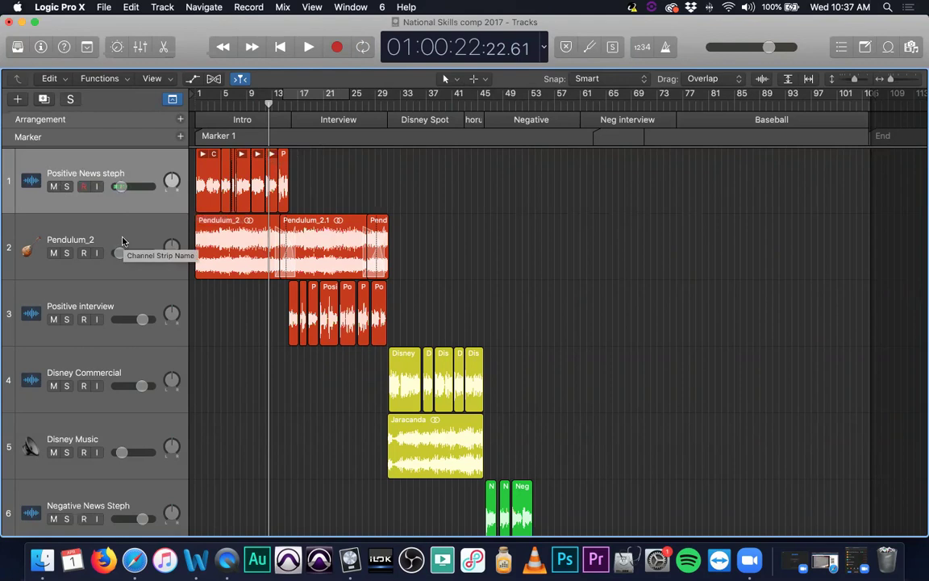
- Check the input assignment of the Positive News voice channel in the mixer, and close the mixer
key(x)
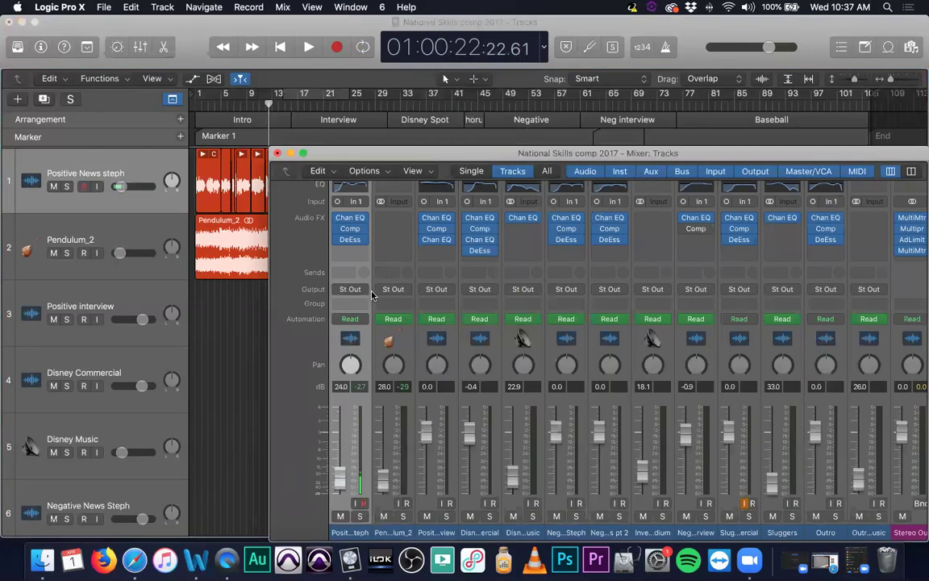
scroll(367, 275, up, 3)
click(361, 249)
mouse_move(369, 284)
click(432, 285)
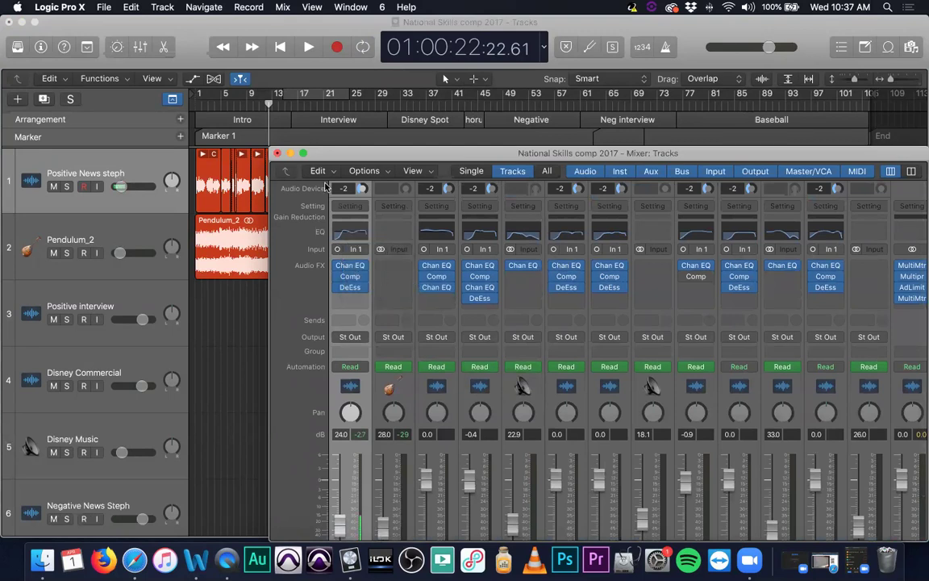
click(277, 154)
- Solo the Positive News voice track and record a test take from bar 21 to about bar 26
click(330, 107)
click(68, 186)
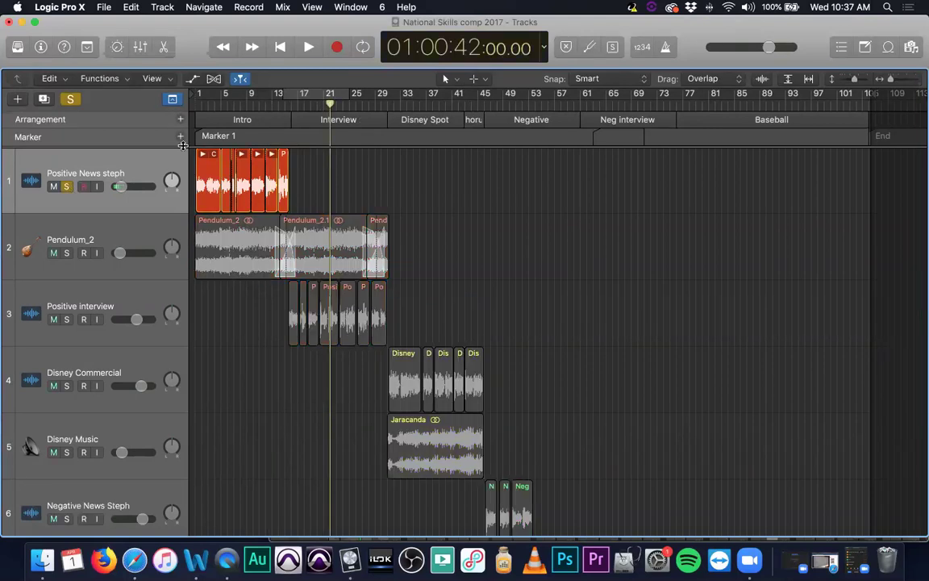
click(337, 50)
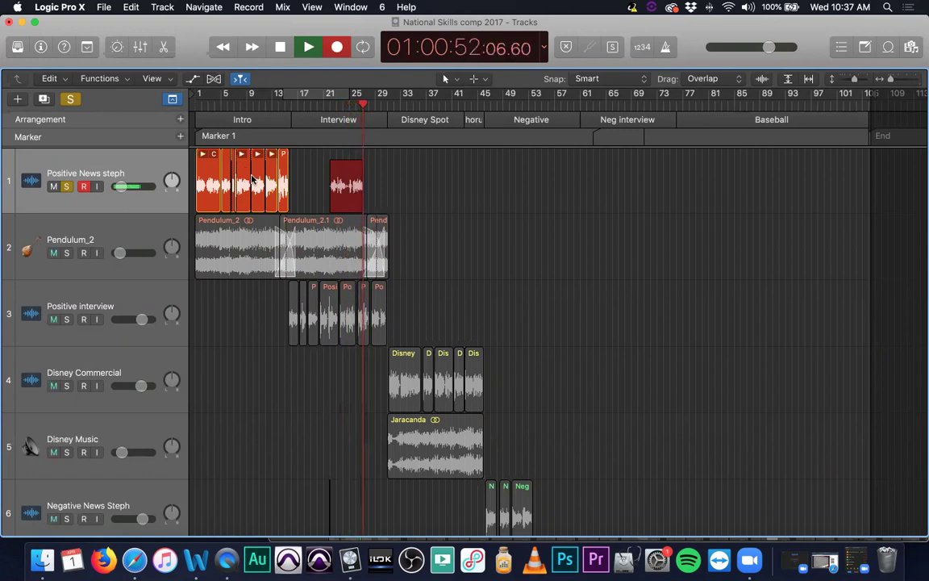
key(space)
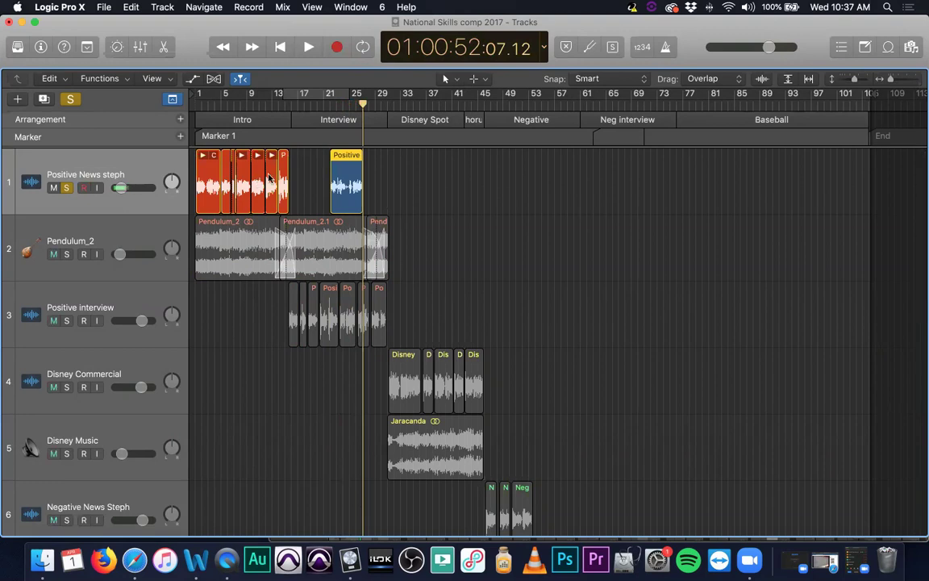
- Play back the test take from bar 21 with the system volume raised
click(328, 107)
key(space)
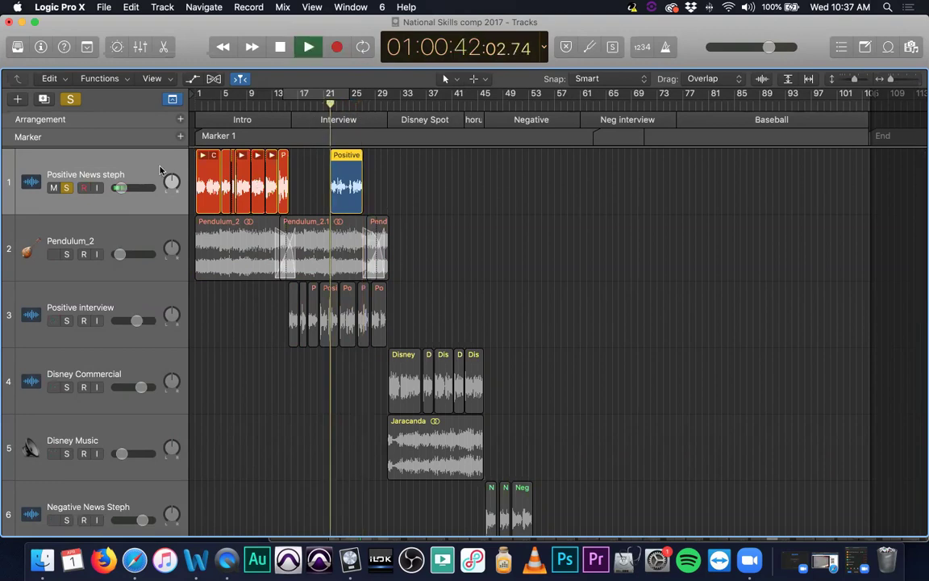
key(XF86AudioRaiseVolume)
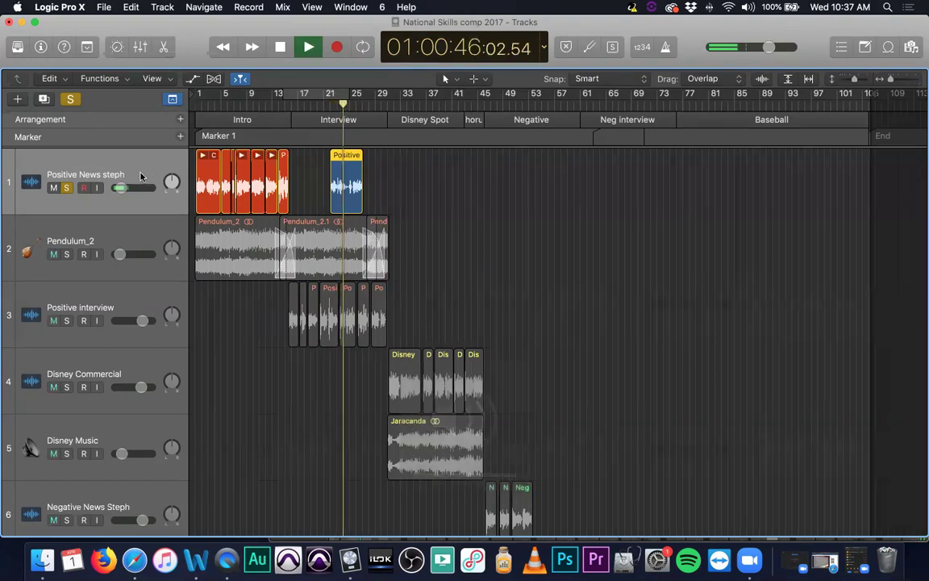
click(280, 47)
- Set the audio input device to Scarlett 2i2 USB with Built-in Output as the output, and apply the changes
click(60, 7)
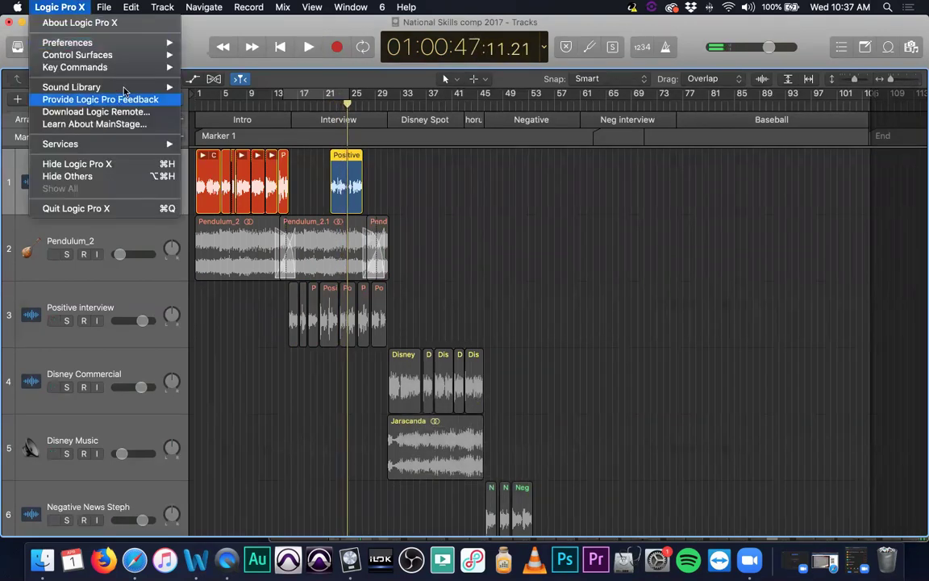
mouse_move(111, 42)
click(209, 55)
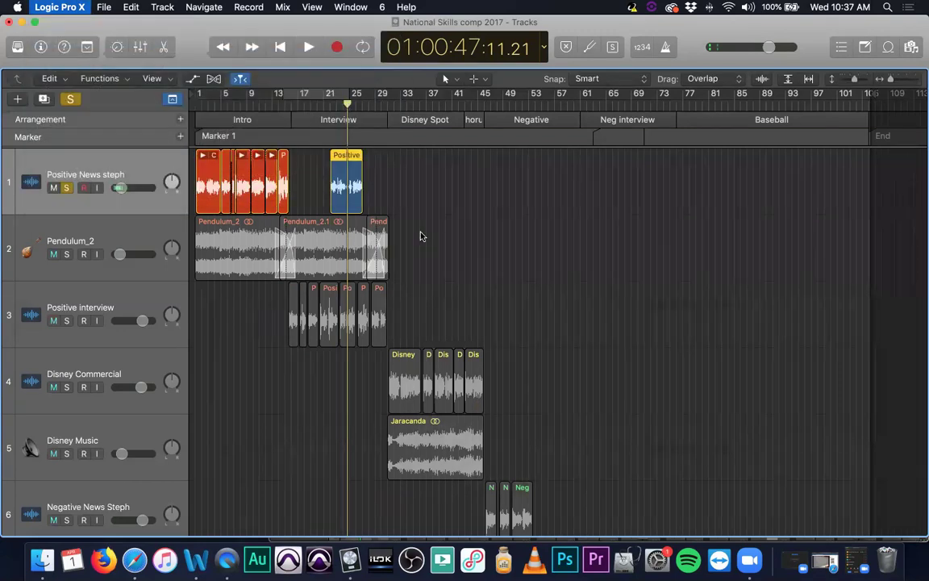
click(358, 232)
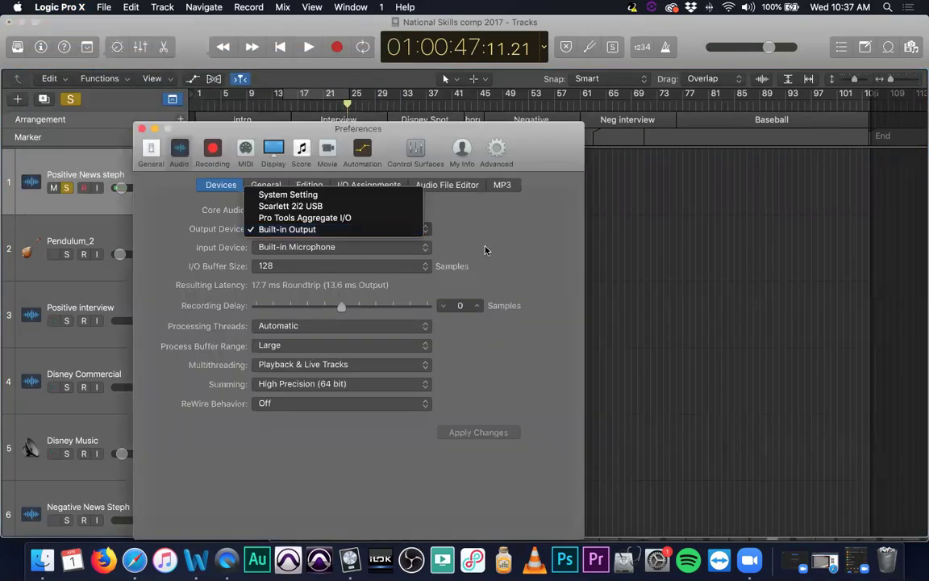
click(436, 221)
click(363, 247)
click(363, 226)
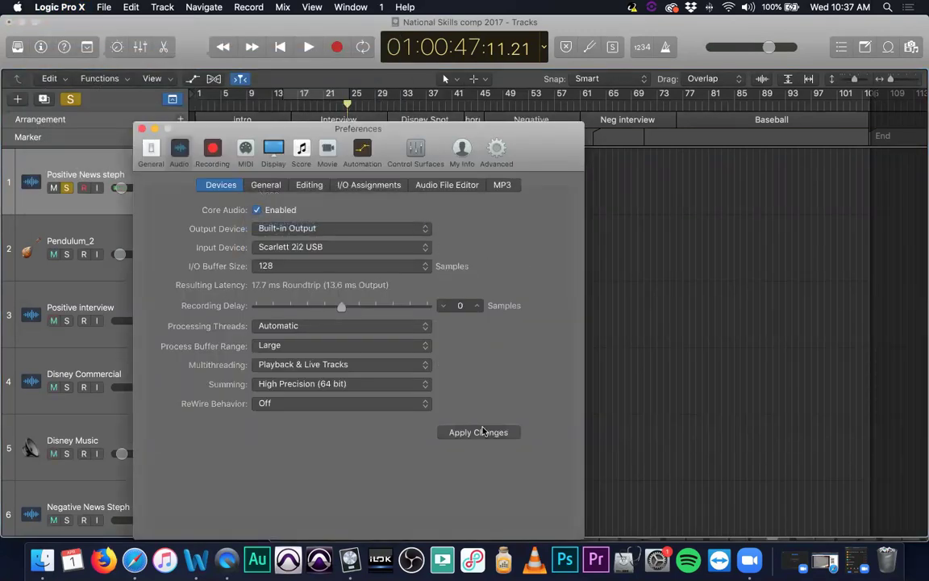
click(480, 433)
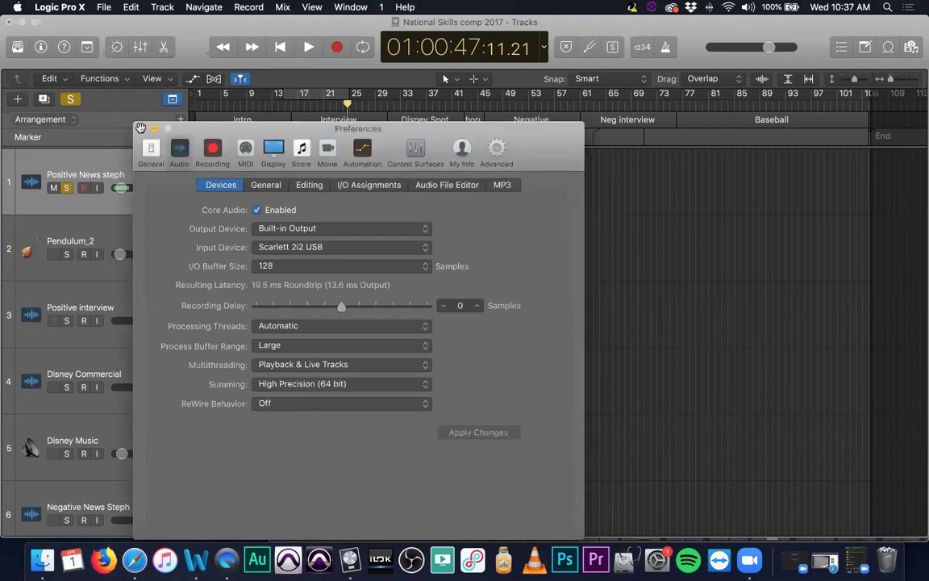
click(138, 129)
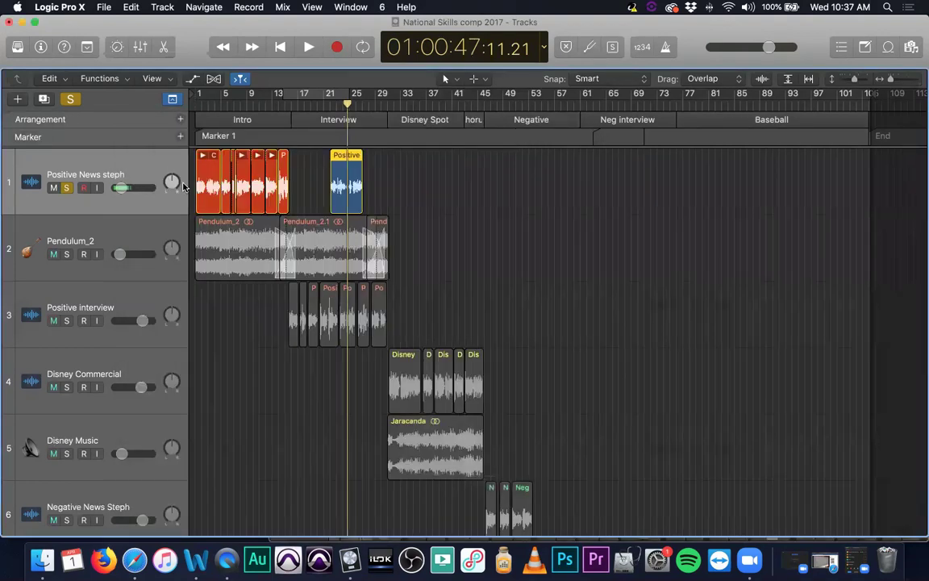
- Unsolo the Positive News voice track and delete the test take
click(66, 187)
key(Delete)
key(Return)
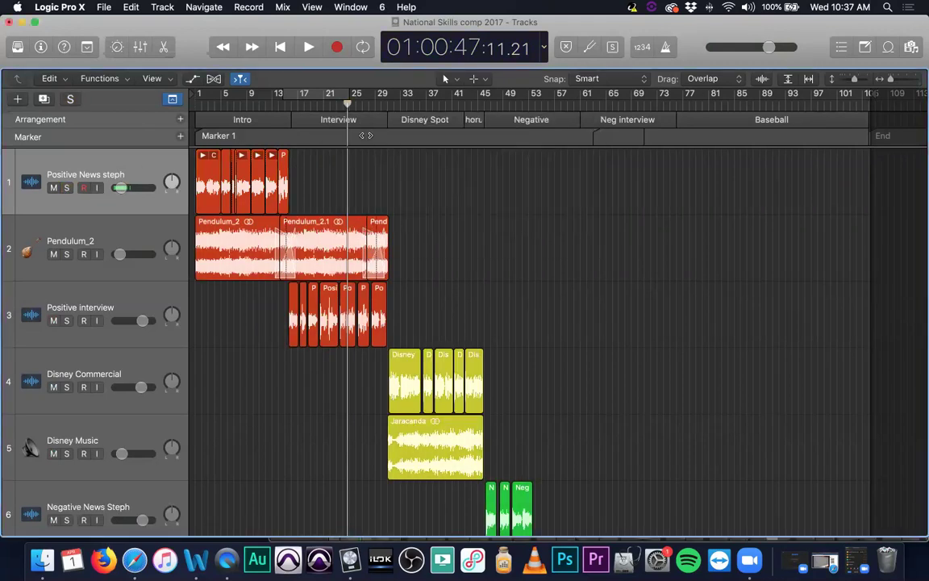
click(80, 190)
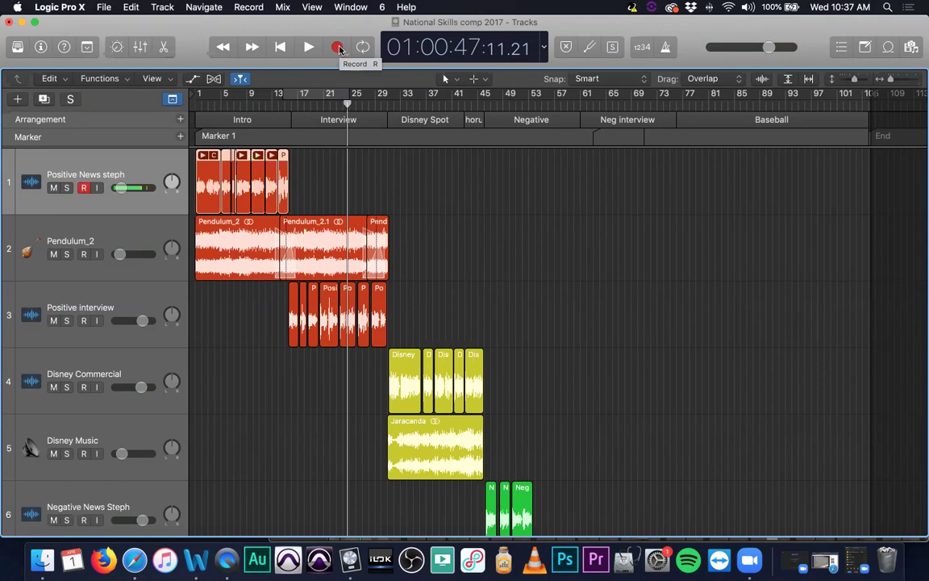
click(338, 48)
key(space)
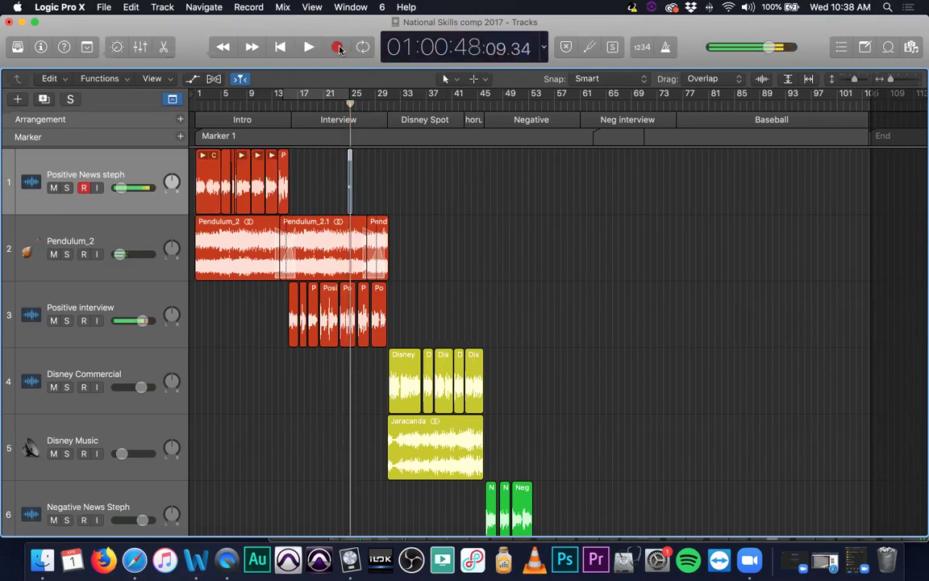
click(121, 157)
- Solo the Positive News voice track and record a new take from about bar 24 to bar 29
click(67, 188)
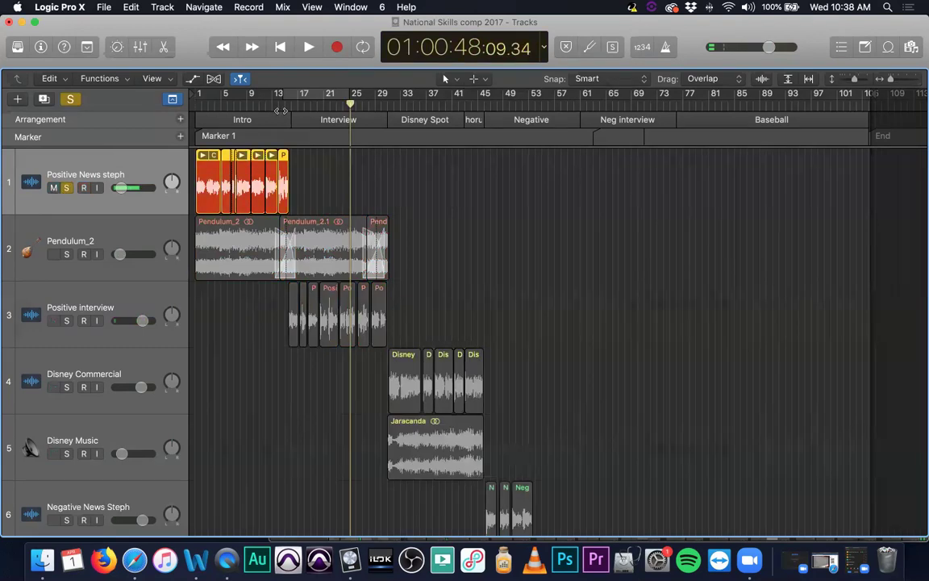
click(338, 47)
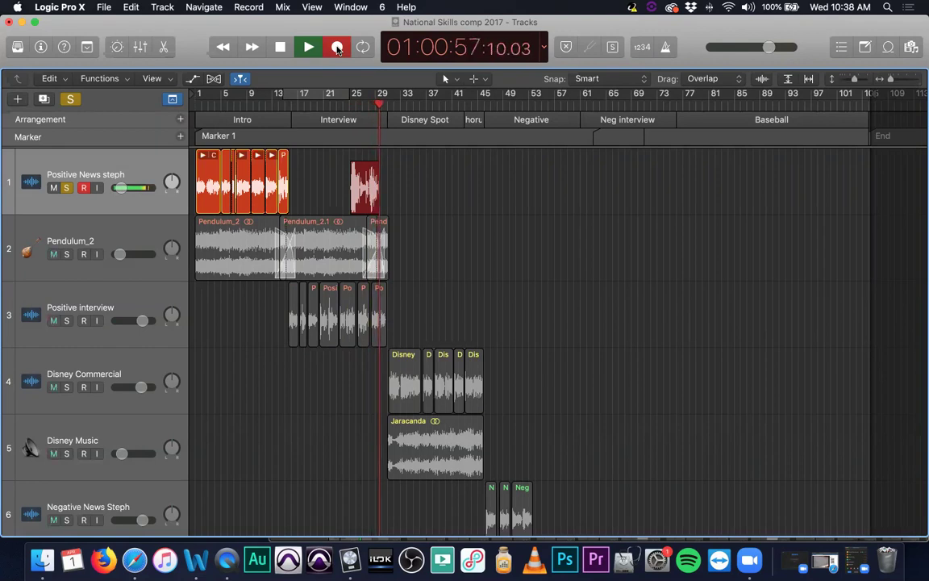
key(space)
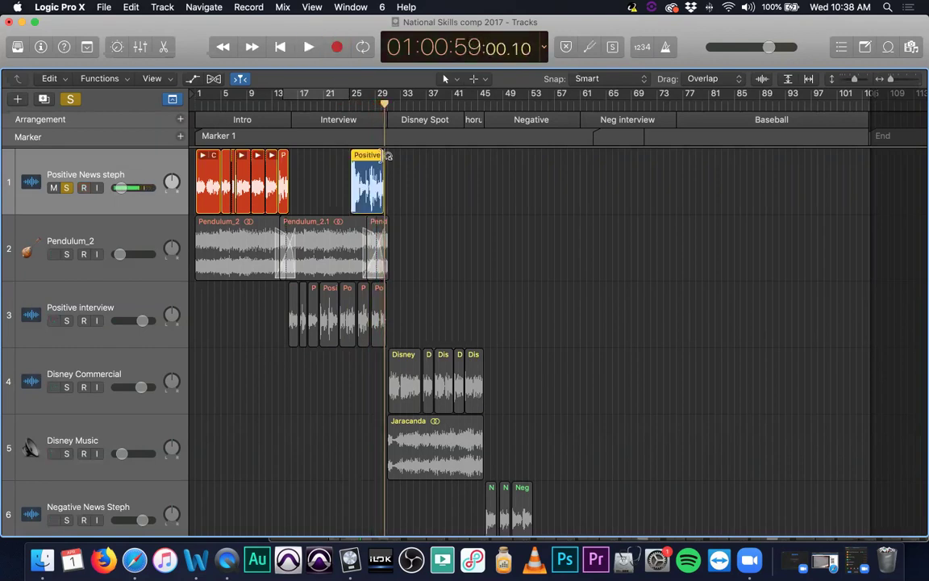
- Trim the start of the new take to about bar 25 and play it back from there
click(361, 202)
drag(361, 201, 361, 148)
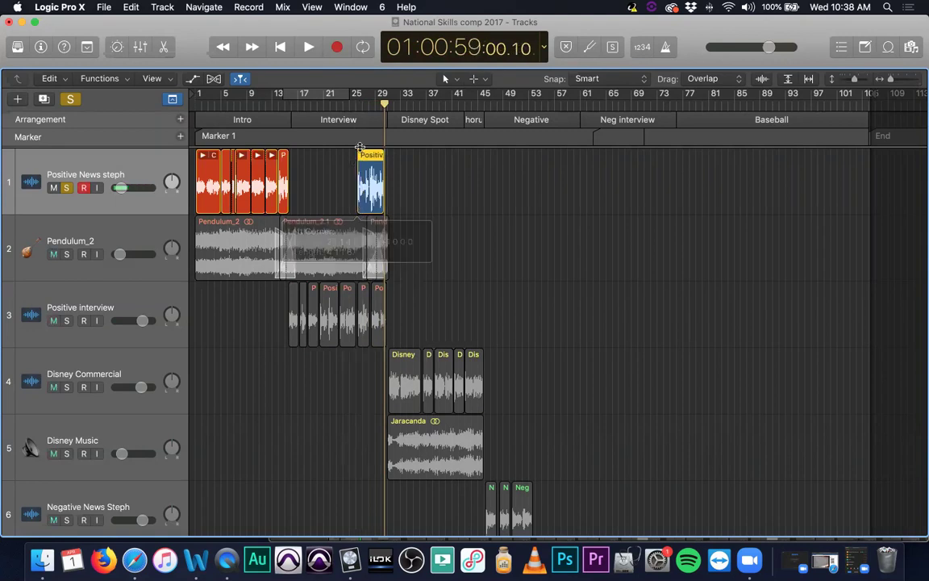
click(358, 101)
key(space)
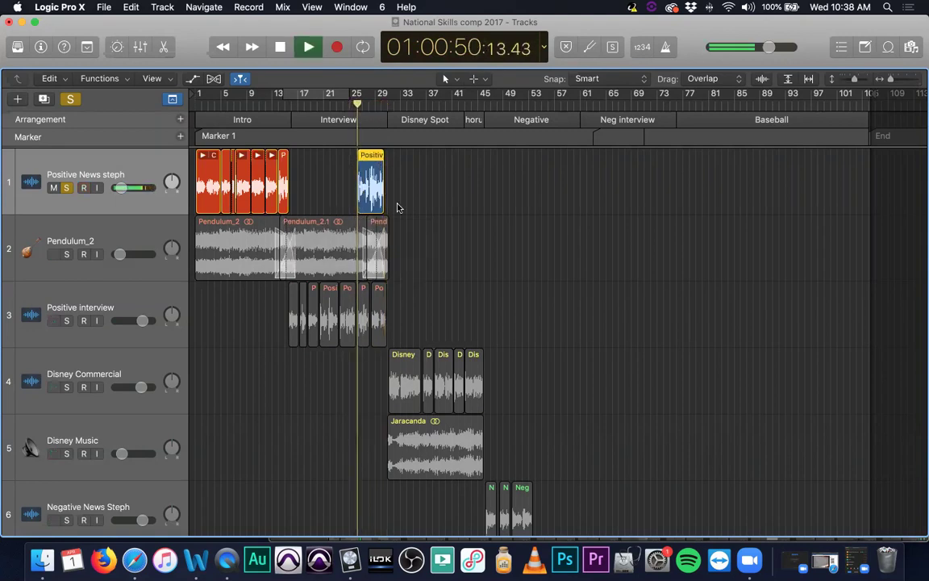
- Stop the playback and delete the new take from the Positive News voice track
scroll(400, 209, down, 2)
scroll(403, 209, up, 2)
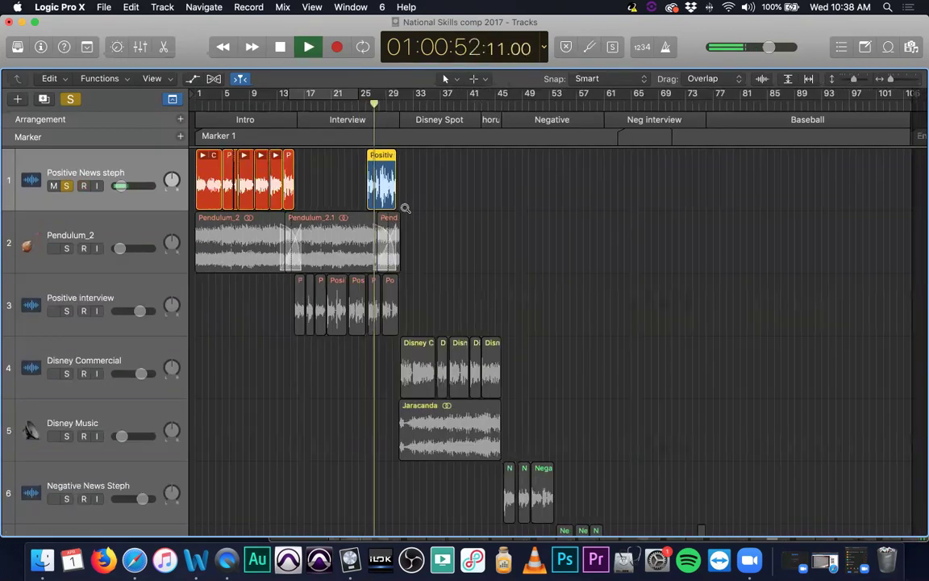
scroll(405, 209, up, 6)
scroll(407, 214, down, 2)
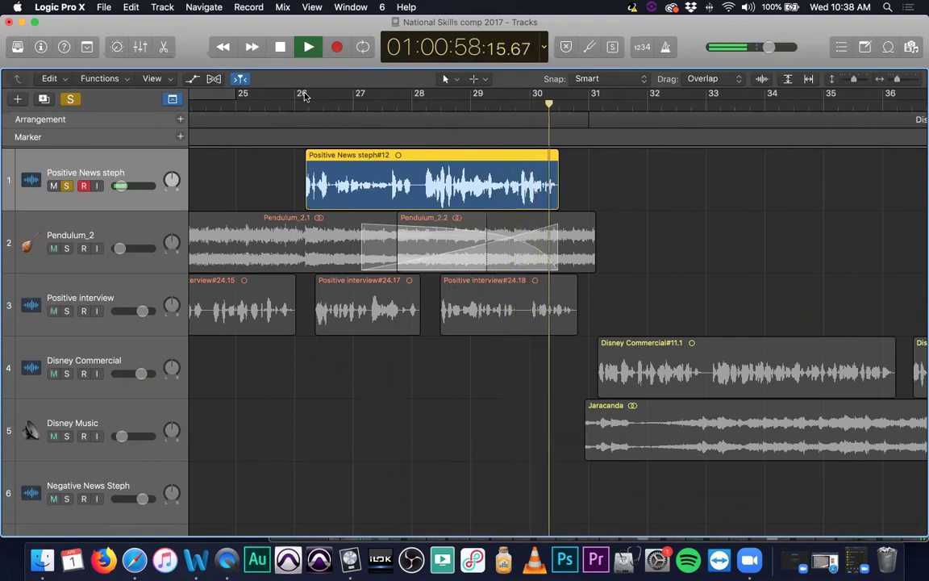
key(space)
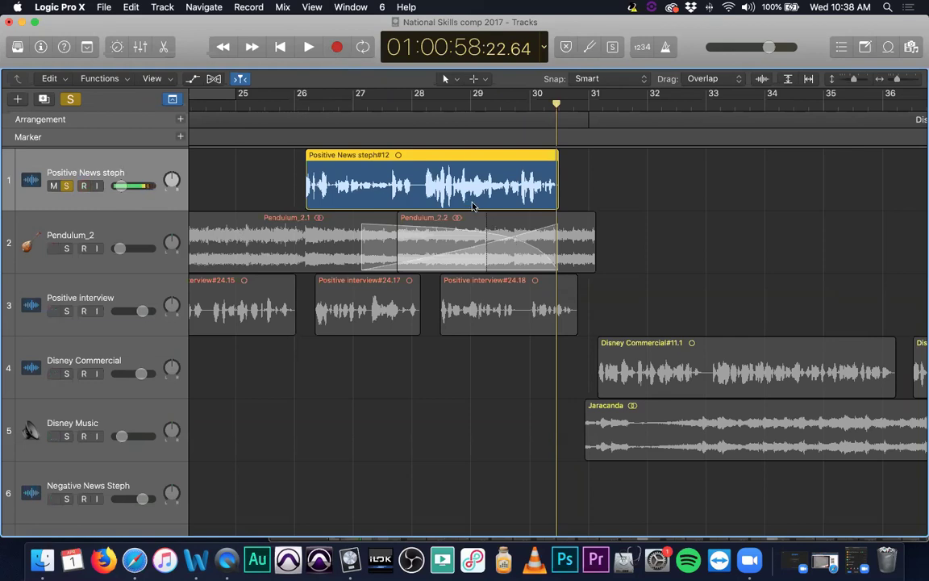
key(Delete)
click(570, 234)
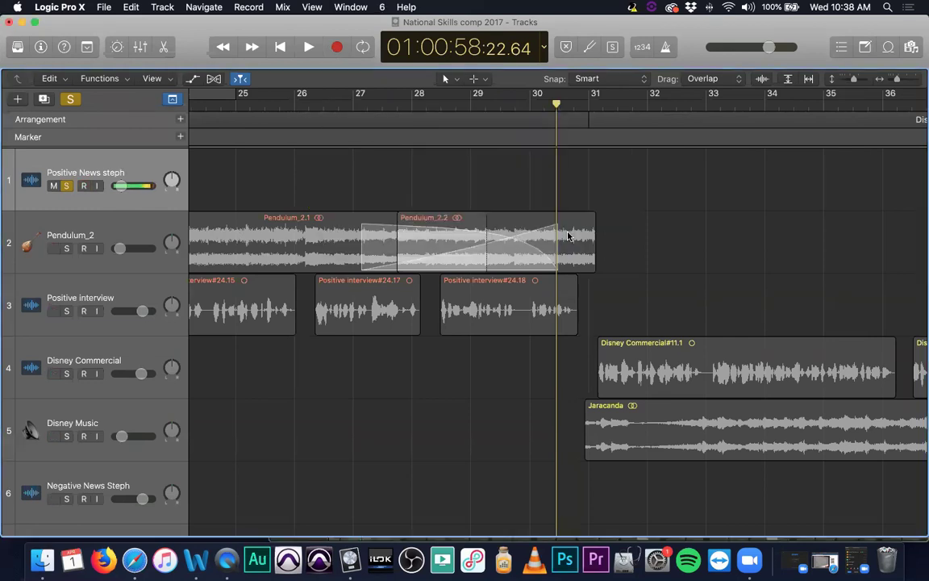
- Set a cycle range from bar 26 to bar 31 and record four looped takes on the Positive News voice track
drag(312, 97, 587, 97)
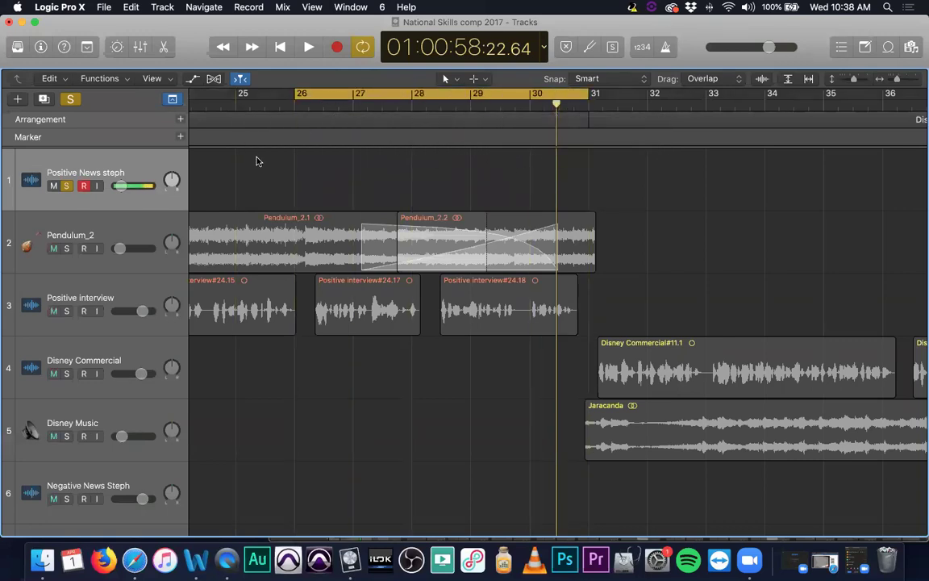
click(337, 49)
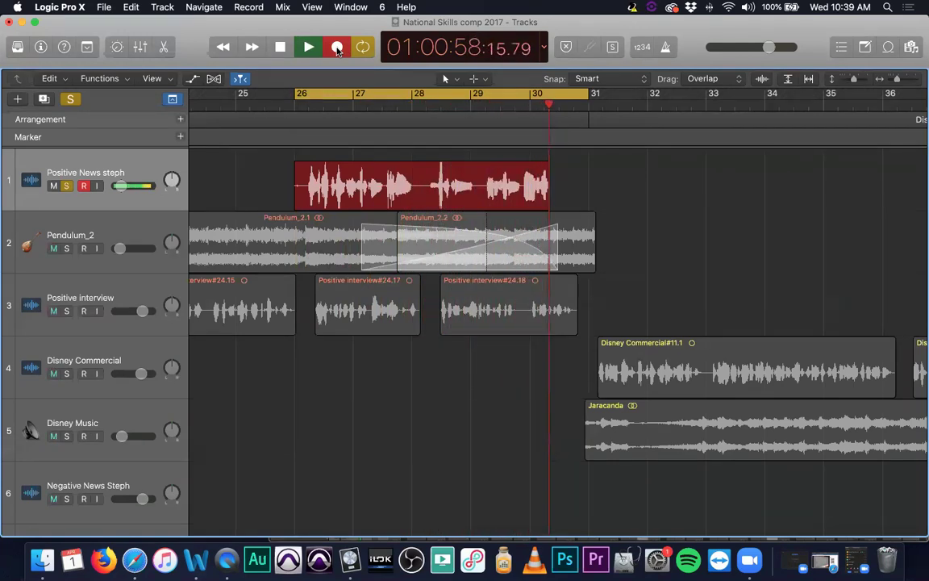
key(space)
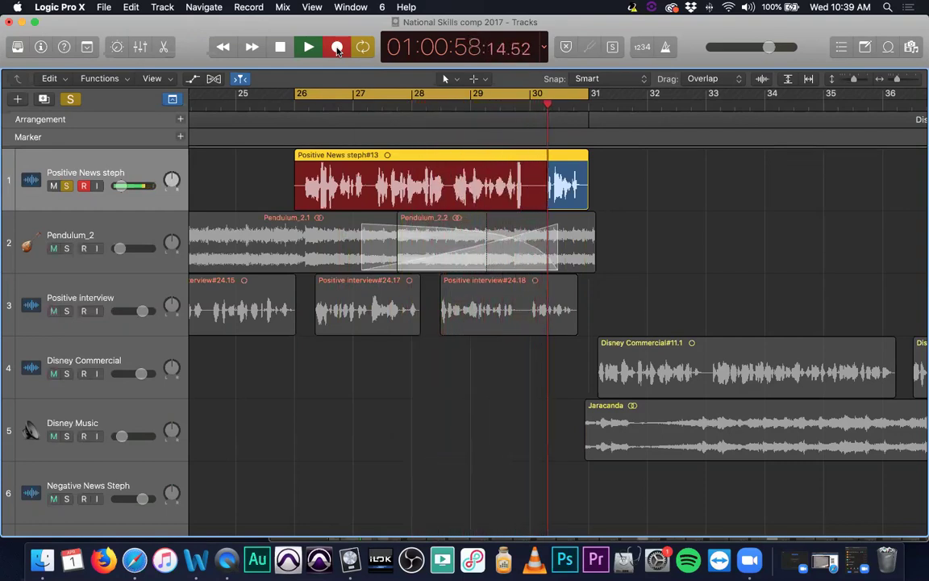
key(space)
click(338, 48)
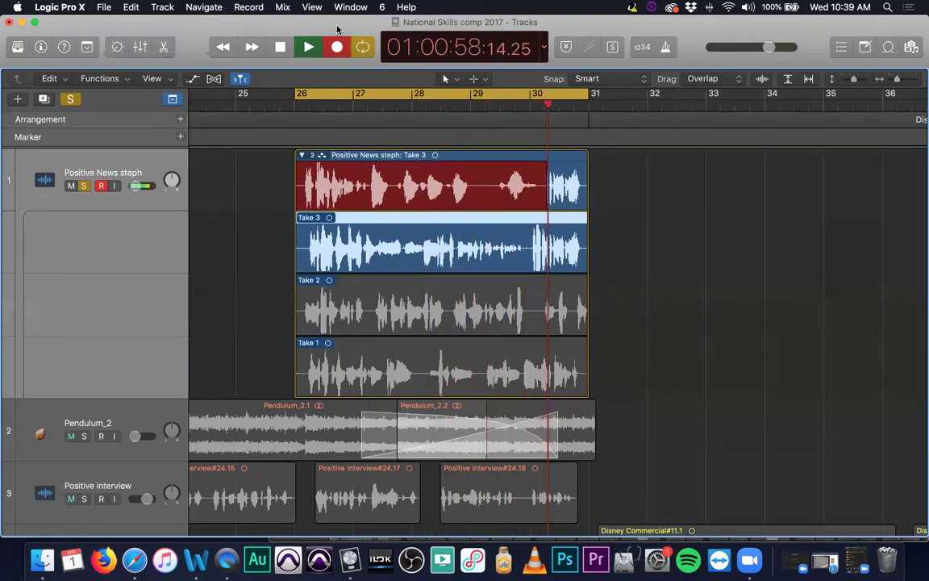
key(space)
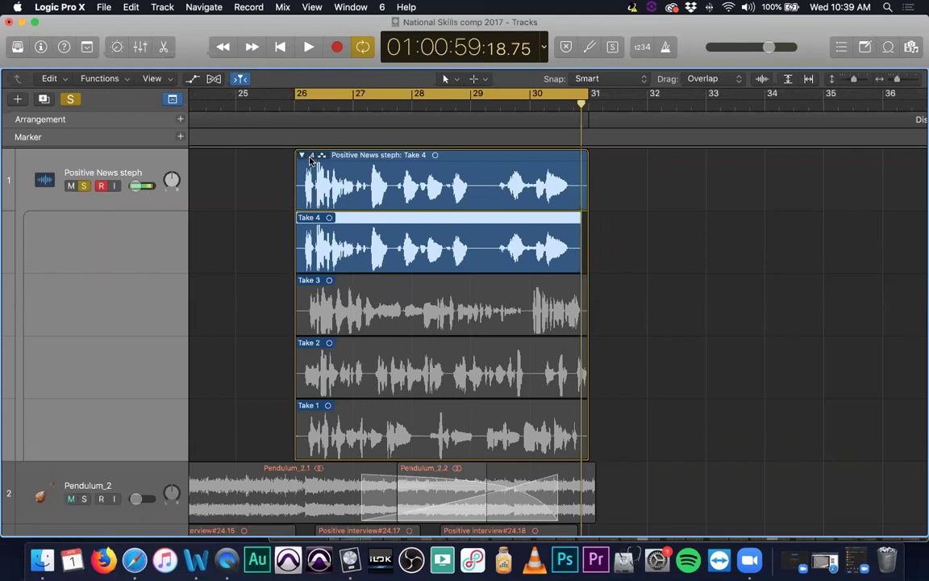
- Play the start of Take 4, and collapse and reopen the take folder
key(space)
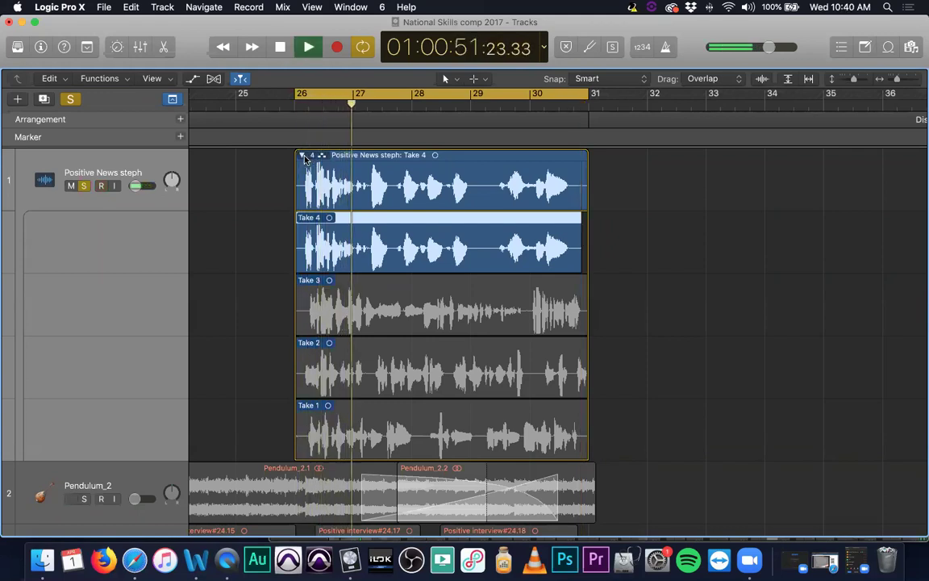
key(space)
click(302, 157)
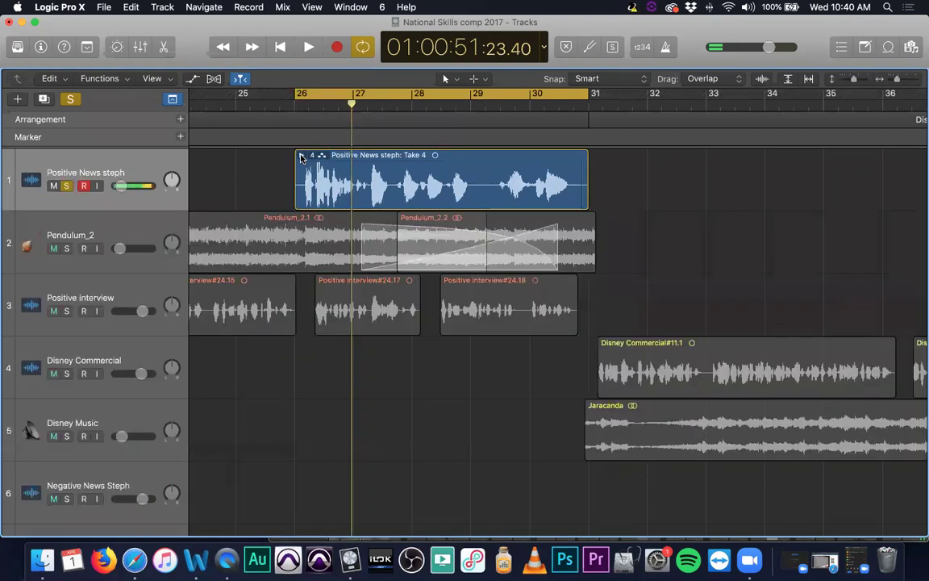
click(303, 156)
- Make Take 1 the active take in the folder and play part of it
click(312, 156)
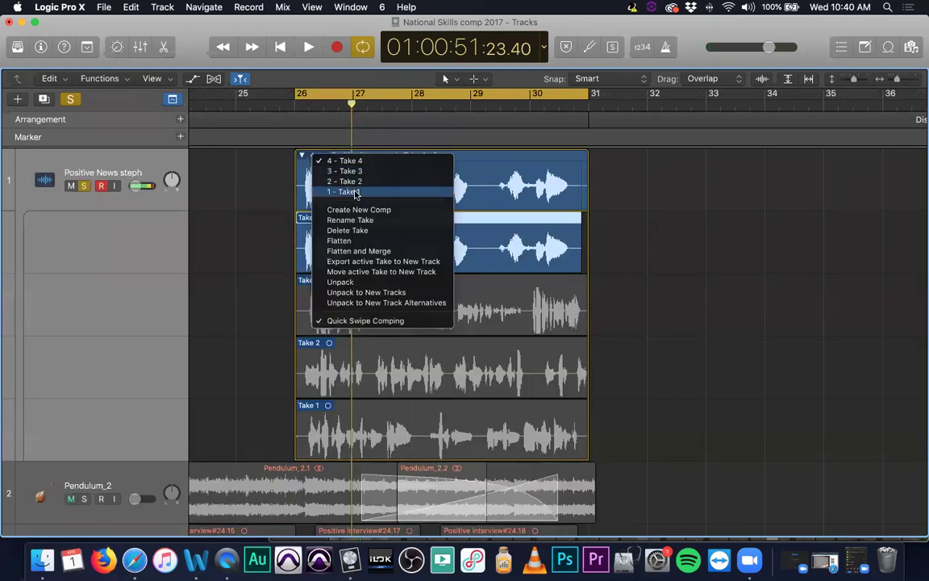
click(312, 156)
click(312, 155)
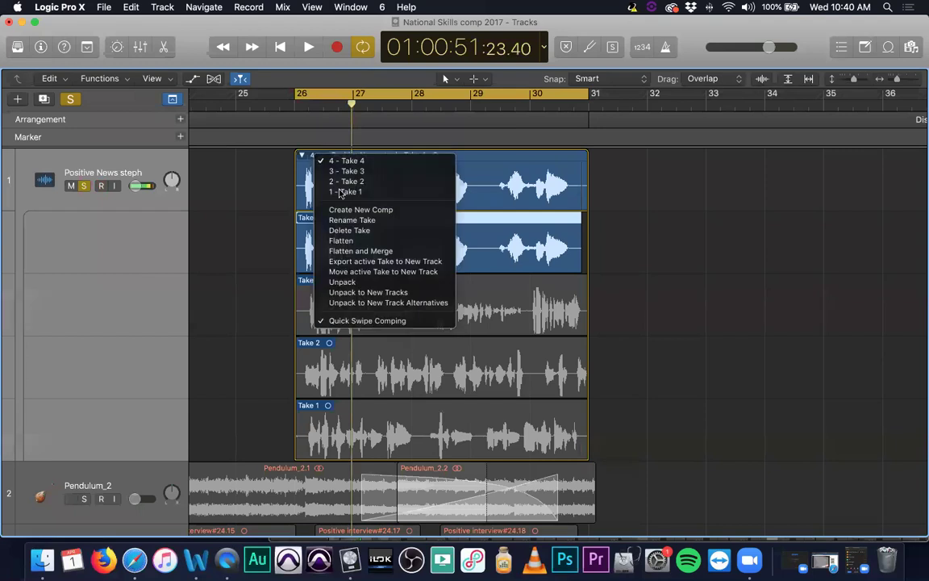
click(341, 192)
key(space)
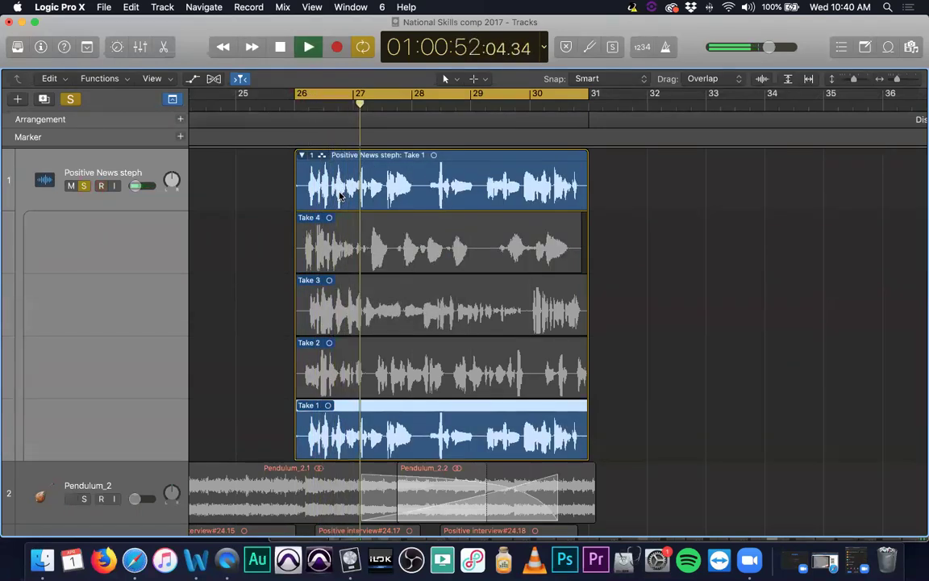
key(space)
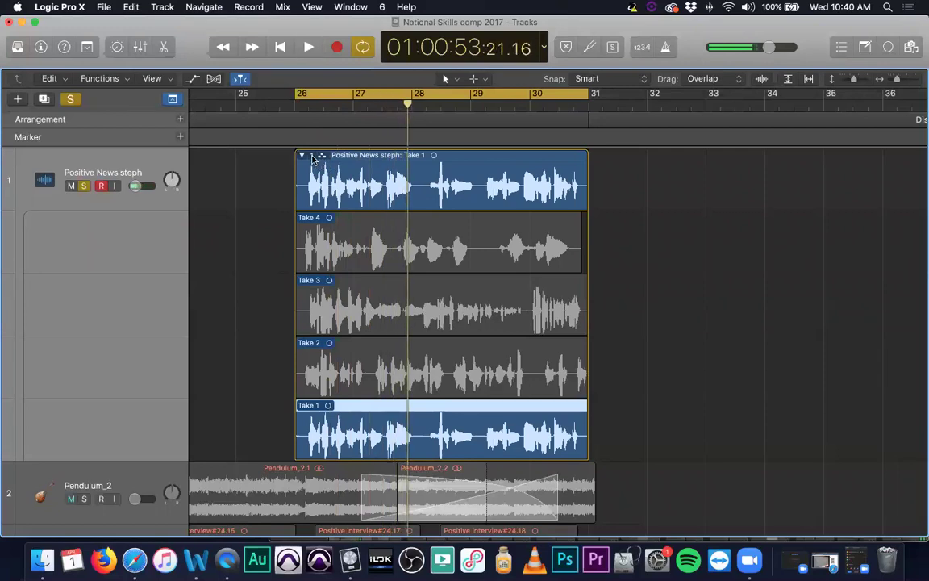
- Activate Take 2 and Take 3 of the take folder in turn and play part of each
click(313, 159)
click(339, 182)
key(space)
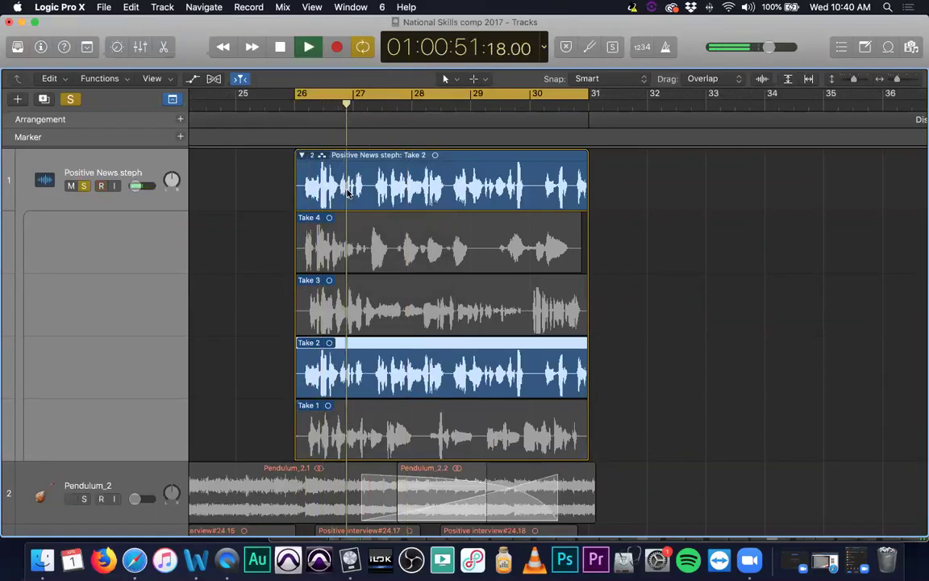
key(space)
click(321, 156)
click(322, 172)
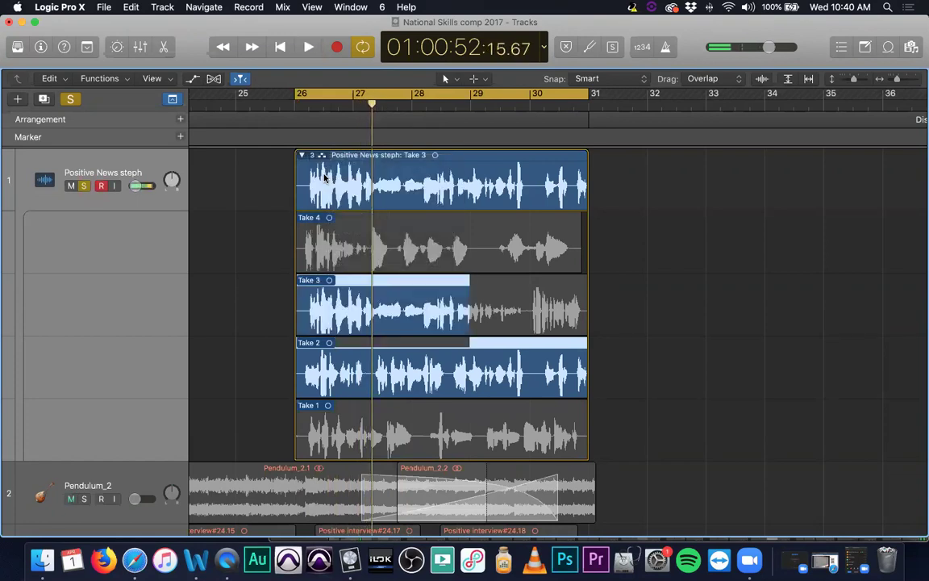
key(space)
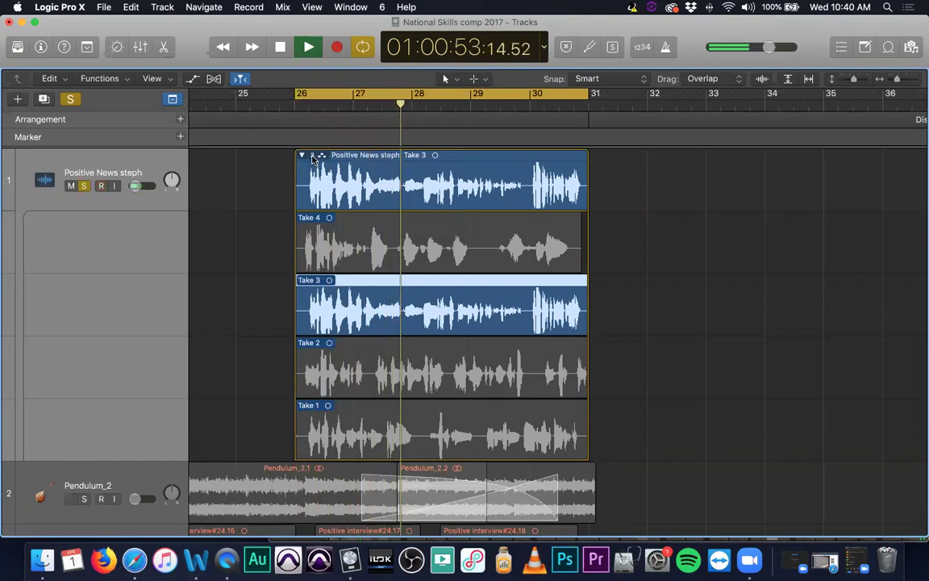
key(space)
- Switch the take folder back to Take 4 and play part of it
click(321, 156)
click(327, 162)
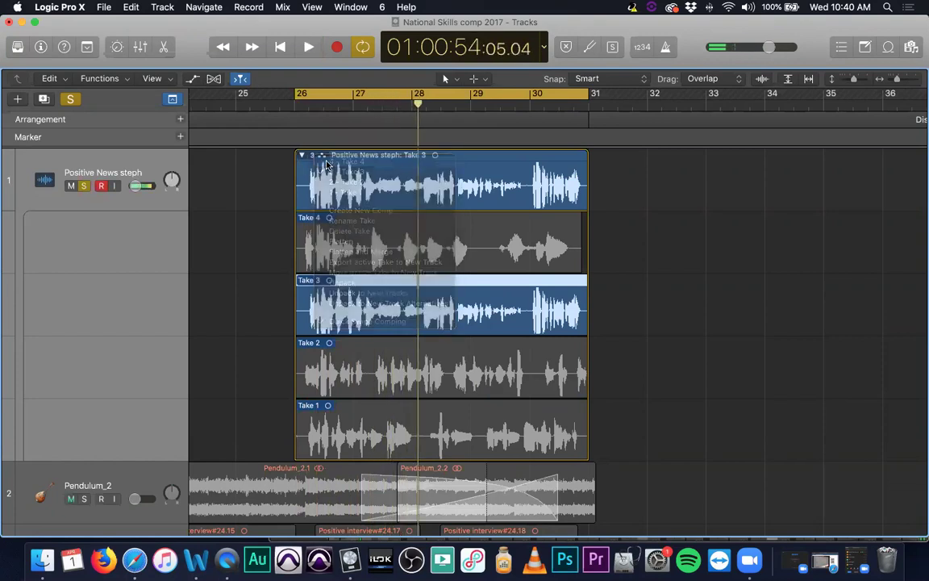
key(space)
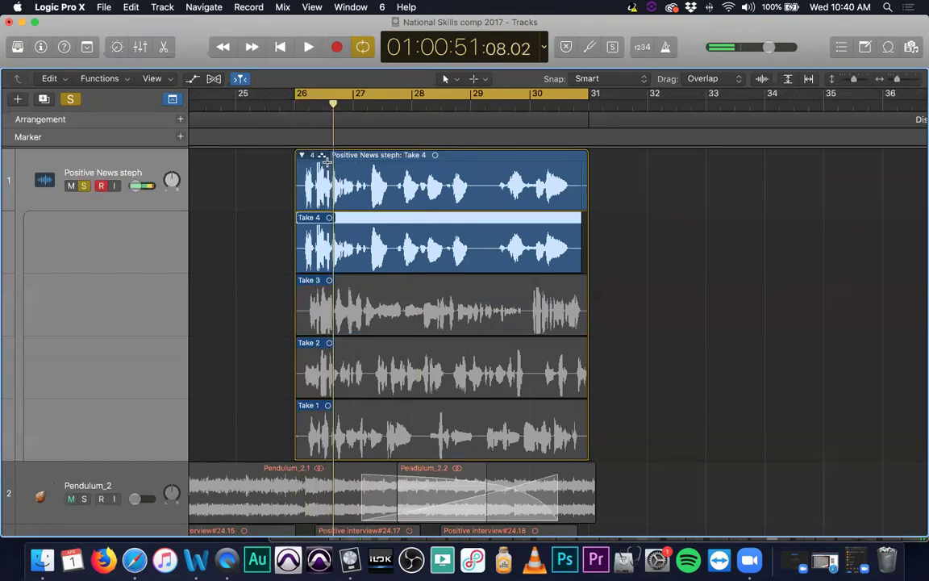
- Collapse the take folder and remove the looped takes from the Positive News voice track
key(alt+shift+Down)
key(alt+shift+Down)
key(alt+shift+Down)
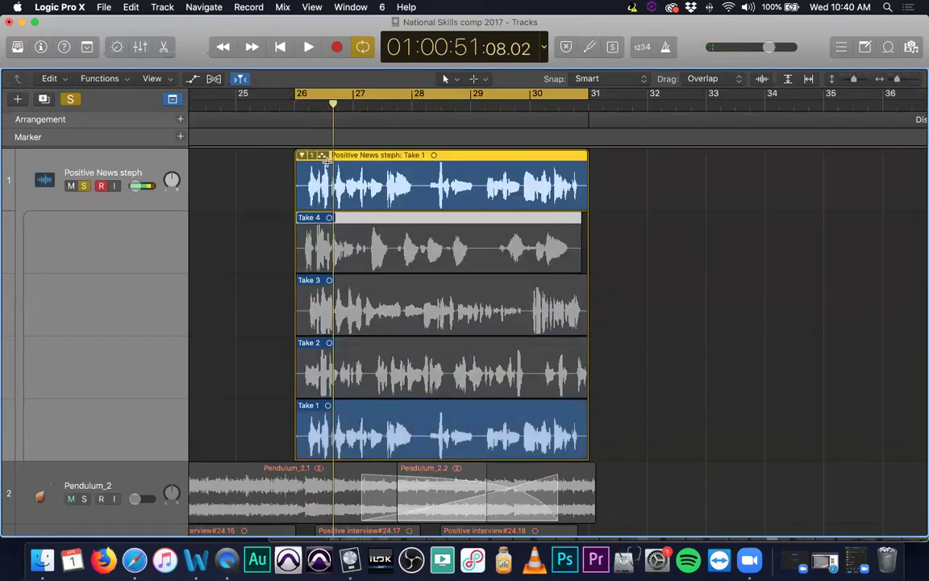
key(alt+shift+Down)
double_click(327, 161)
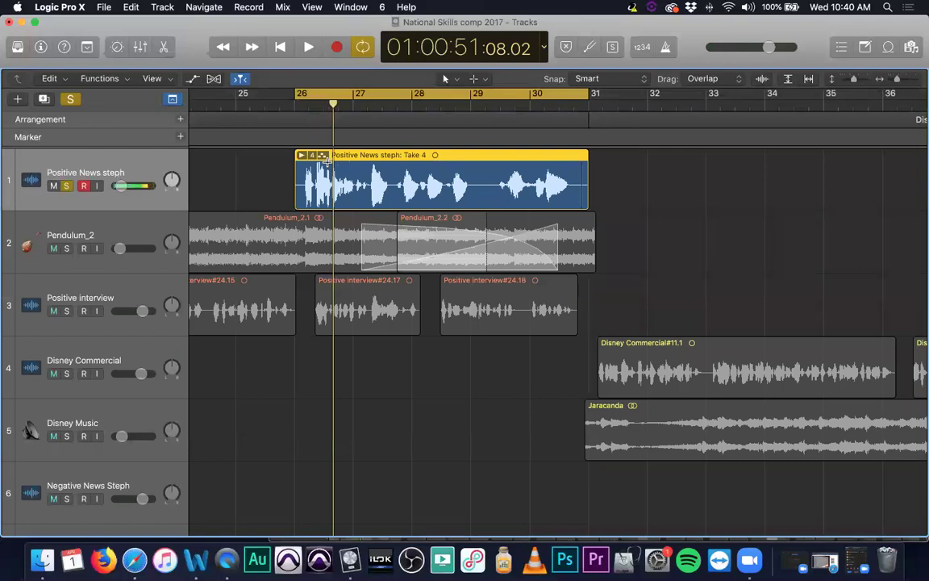
double_click(327, 161)
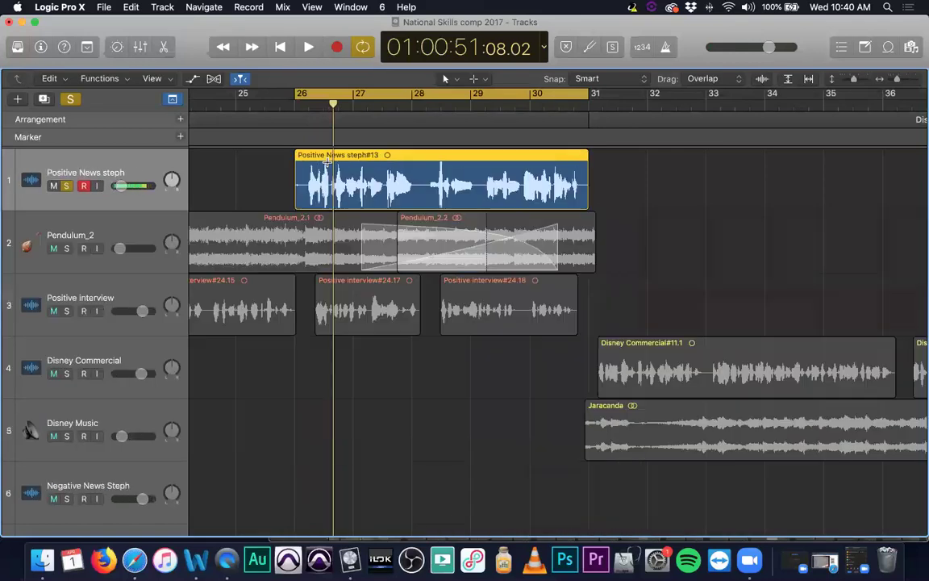
key(Delete)
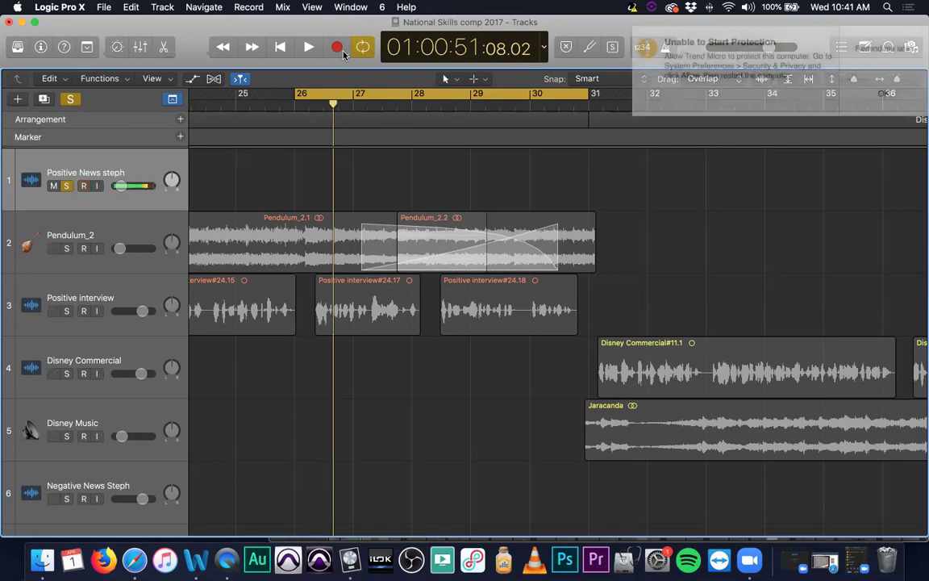
- Dismiss the security notification and customize the control bar to show Autopunch and hide Cycle, Tuner and Solo
click(881, 49)
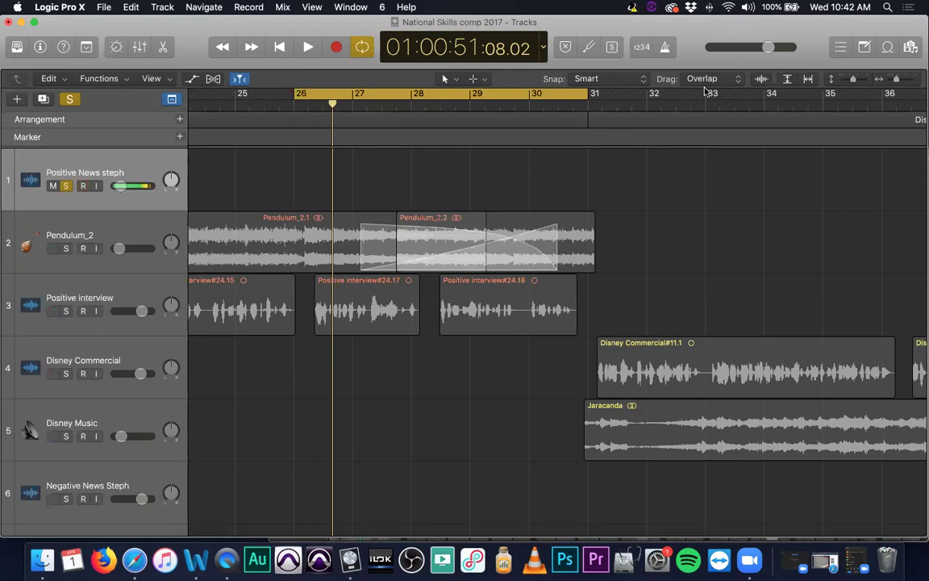
right_click(699, 44)
click(726, 46)
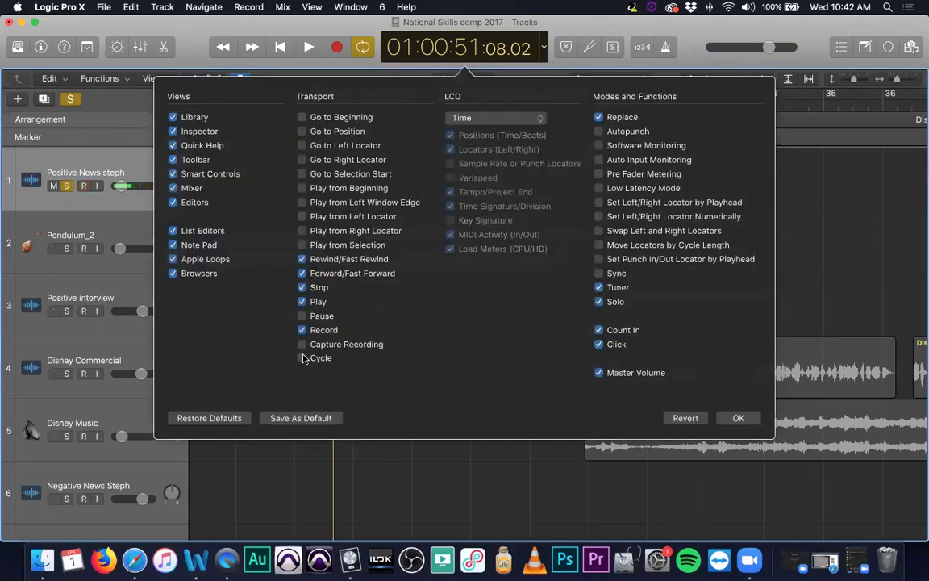
click(599, 131)
click(599, 130)
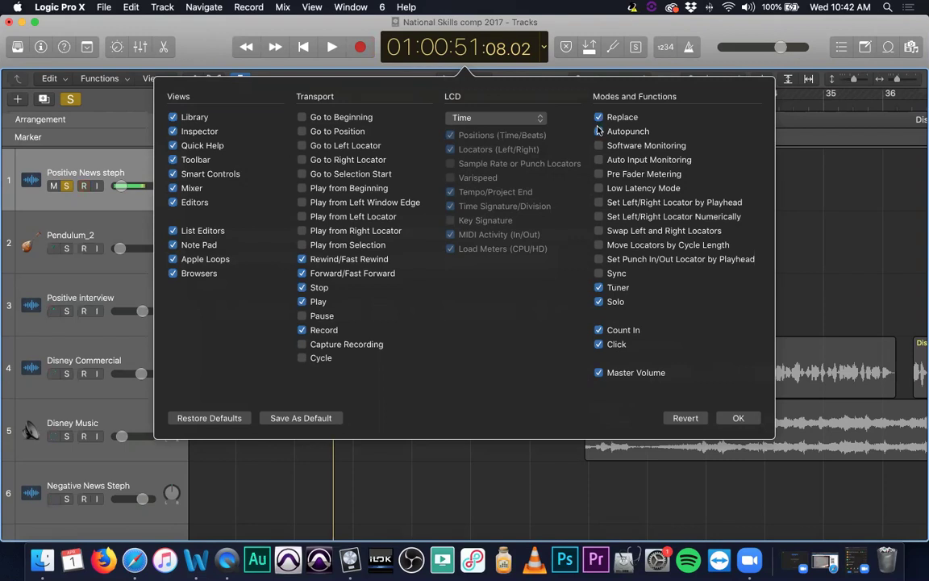
click(599, 288)
click(599, 302)
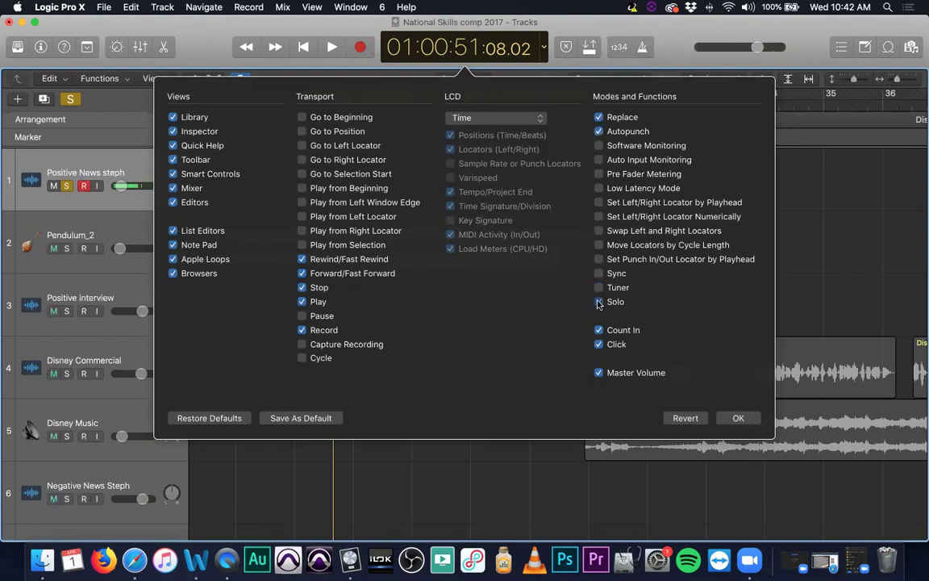
click(737, 418)
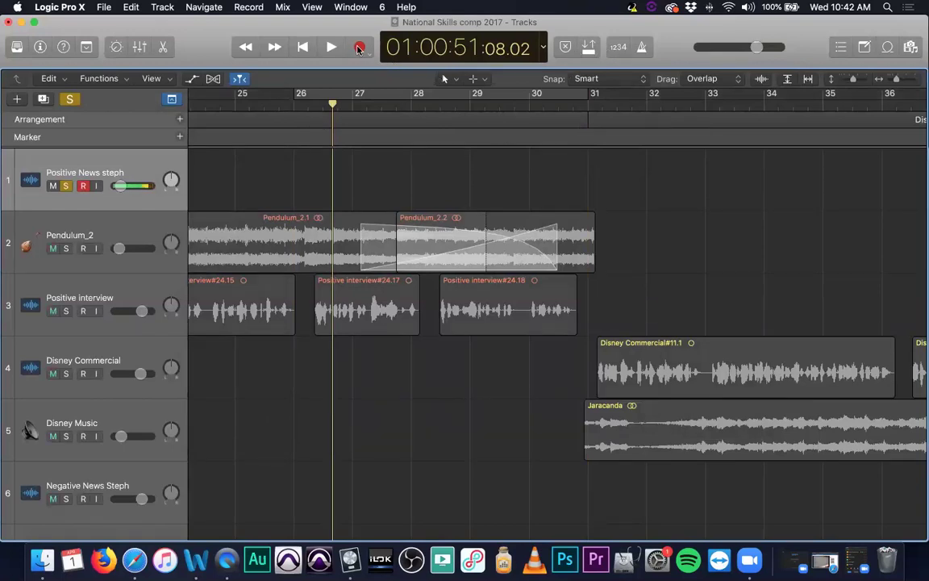
- Record a take on the Positive News voice track from about bar 26.6 to bar 31.4 and play it from its start
click(360, 47)
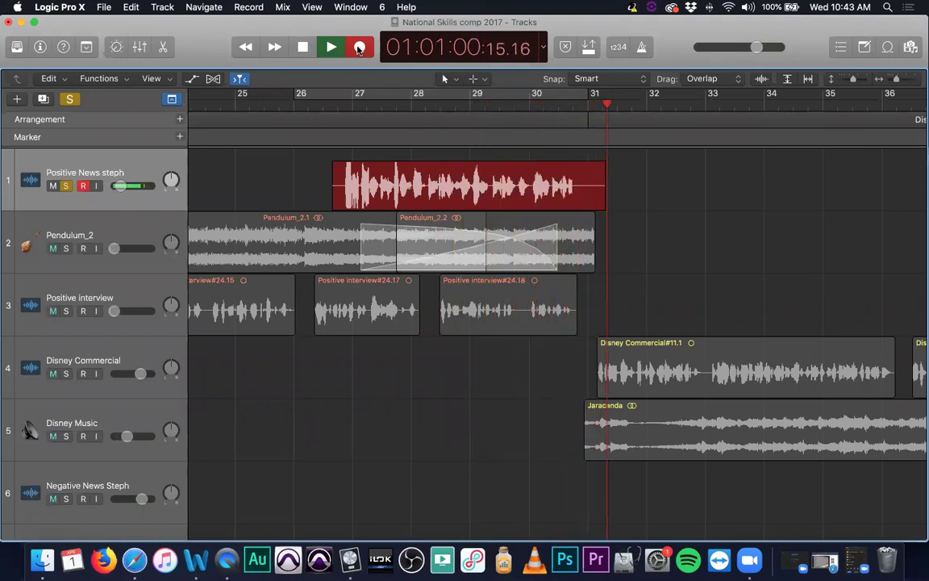
key(space)
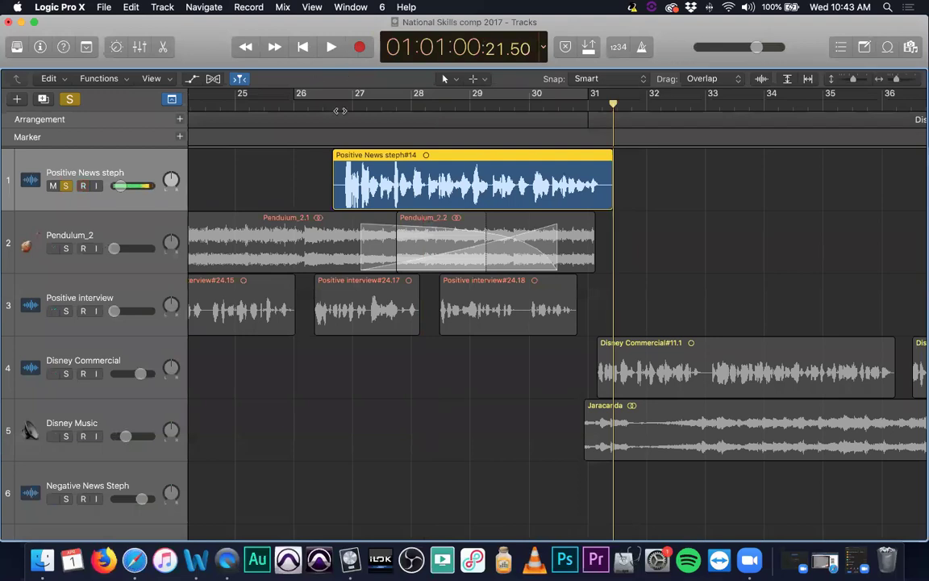
click(335, 103)
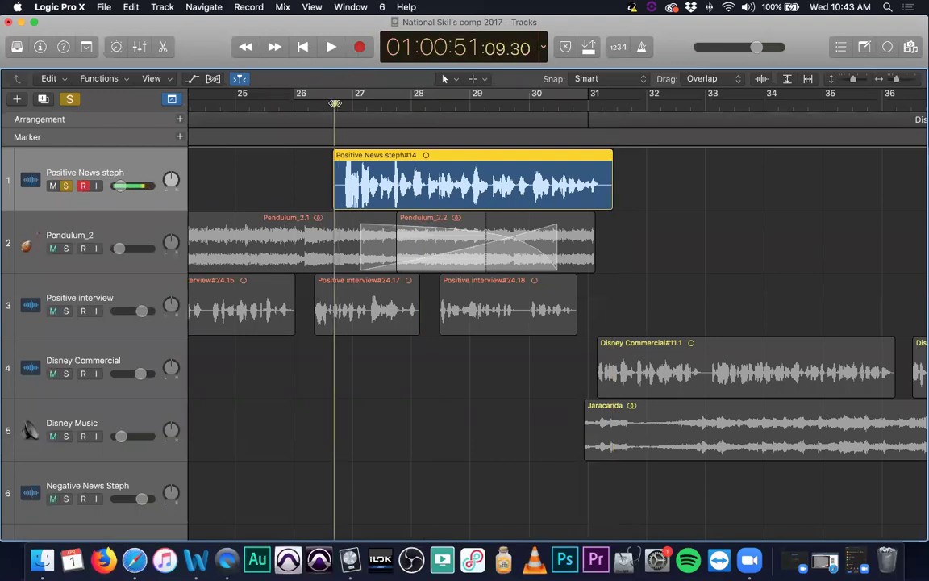
key(space)
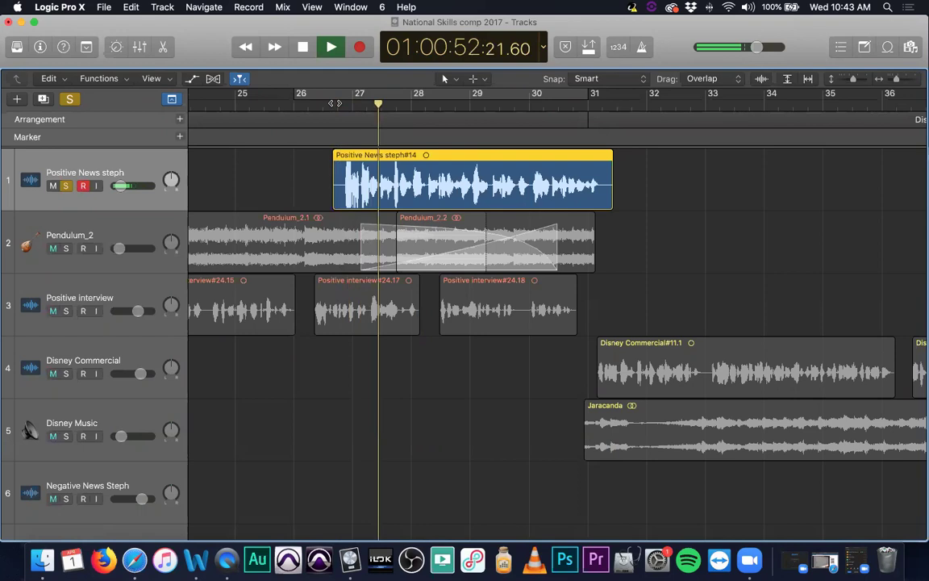
key(XF86AudioRaiseVolume)
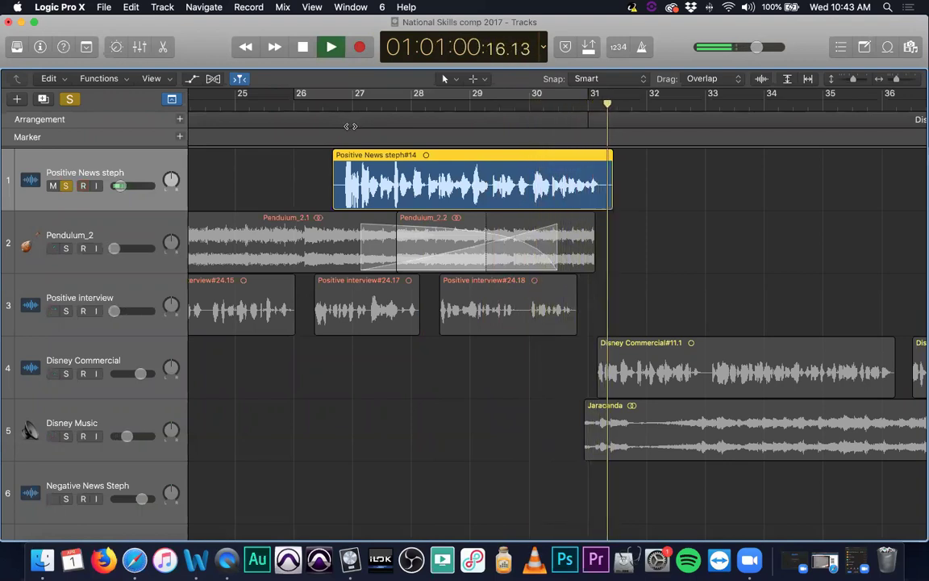
- Replay the new take from about bar 28
key(space)
drag(411, 106, 408, 105)
key(space)
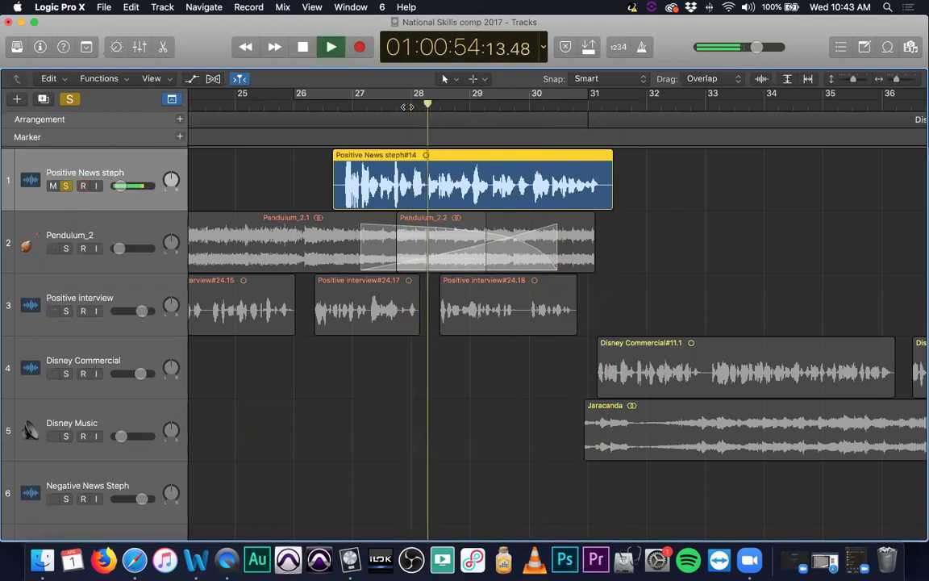
- Stop playback, turn on Autopunch and set the punch range from bar 29 to bar 32
key(space)
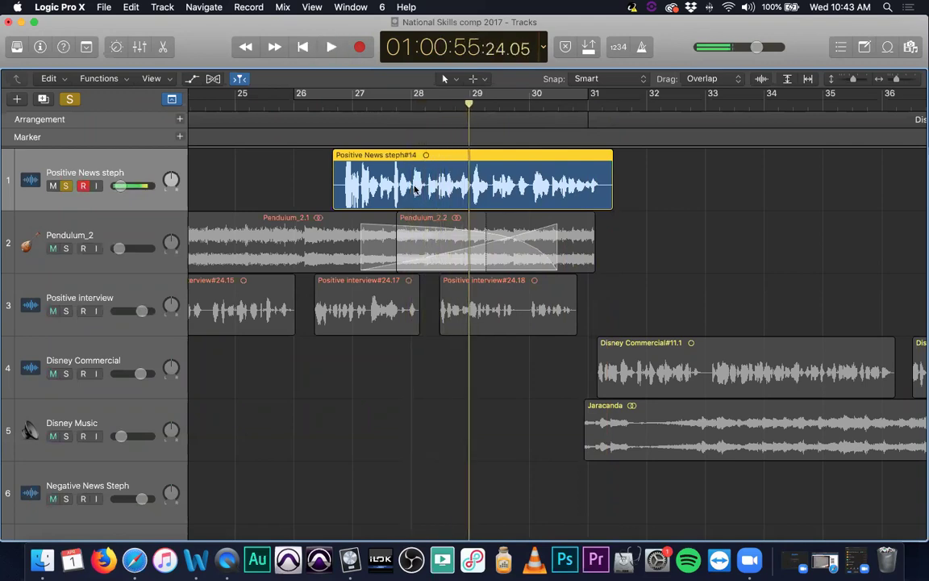
scroll(502, 207, up, 3)
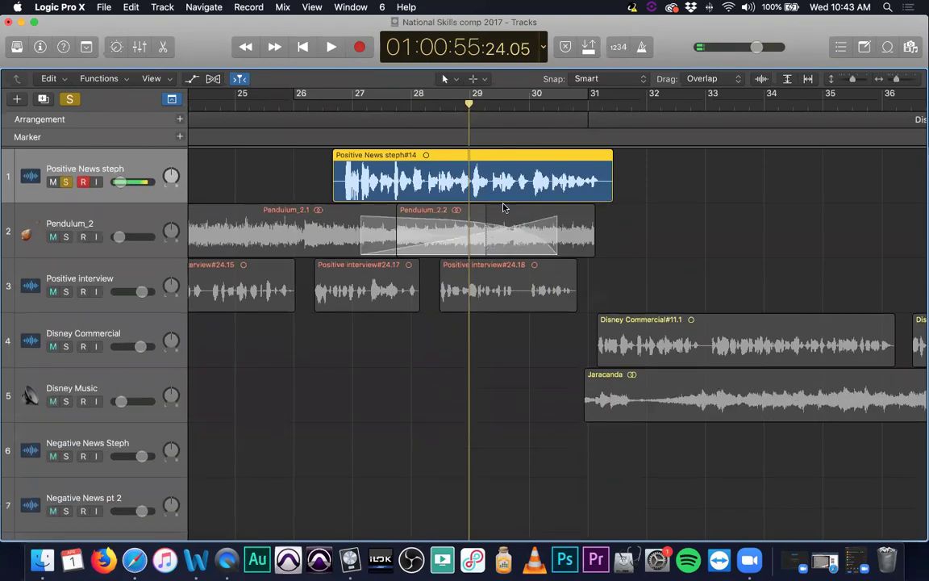
scroll(530, 192, up, 1)
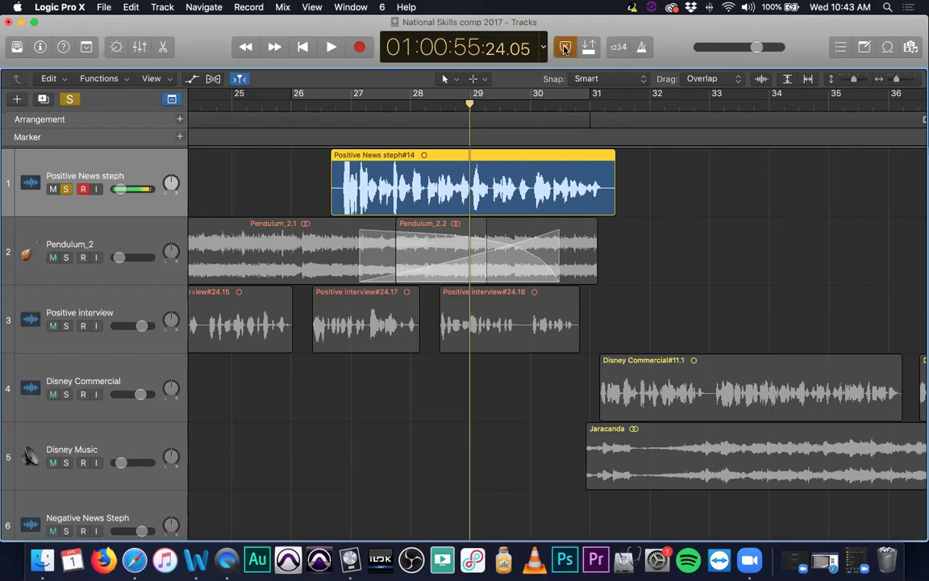
click(474, 106)
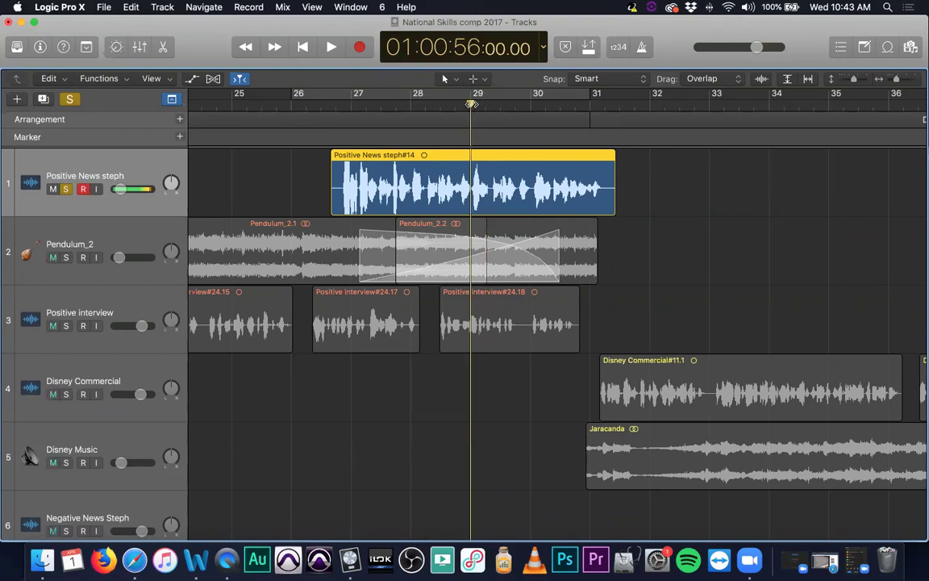
click(589, 48)
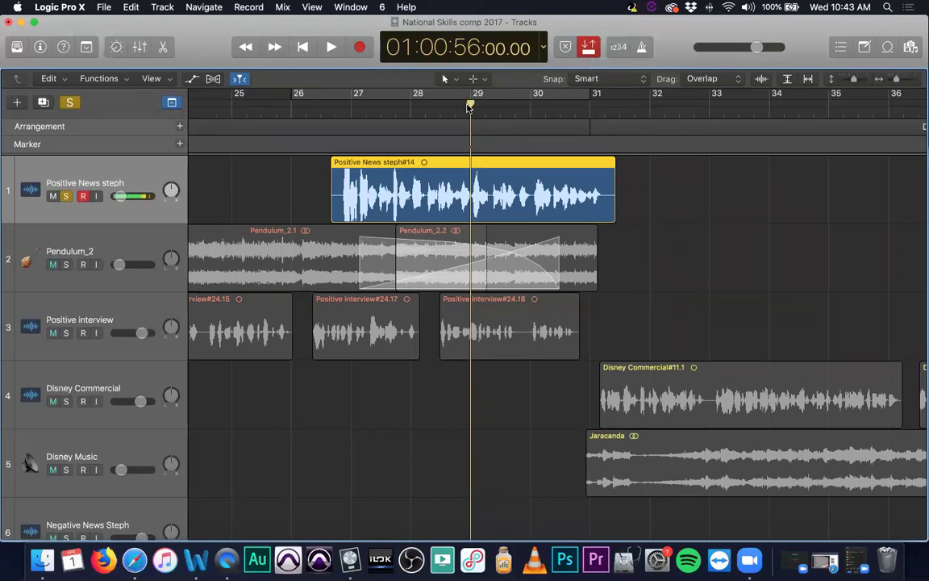
drag(470, 106, 650, 109)
- Punch-record a second take on the Positive News voice track over bars 29 to 32, starting from about bar 26.6
click(347, 92)
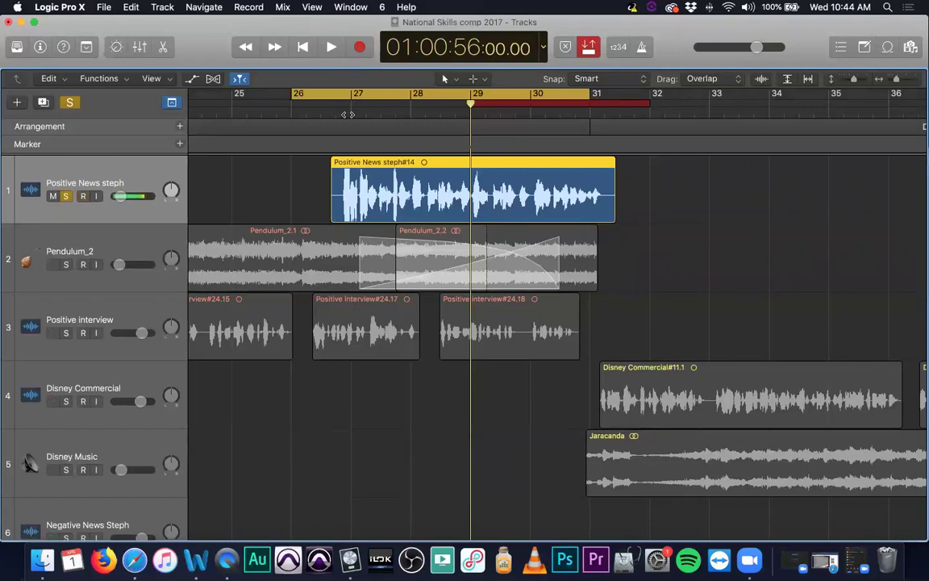
click(347, 113)
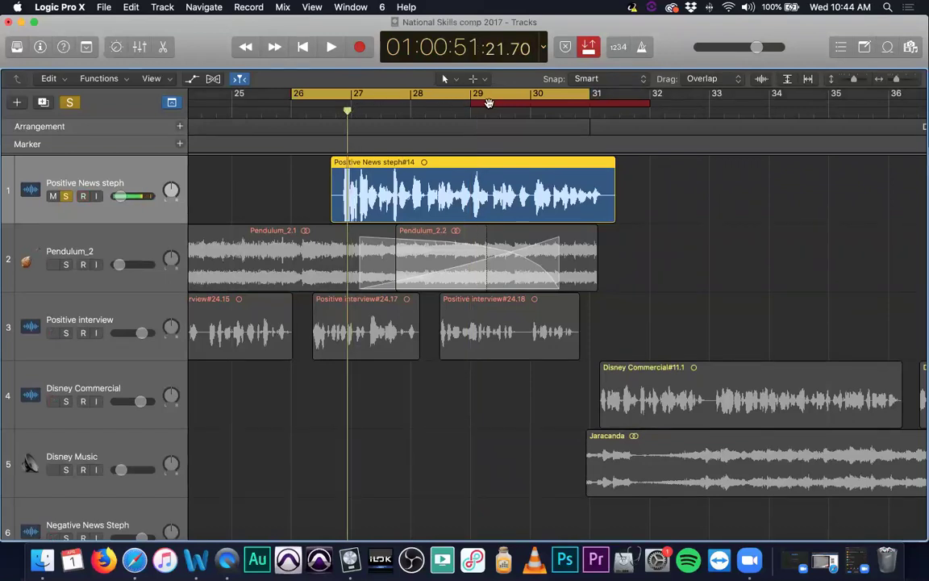
click(459, 98)
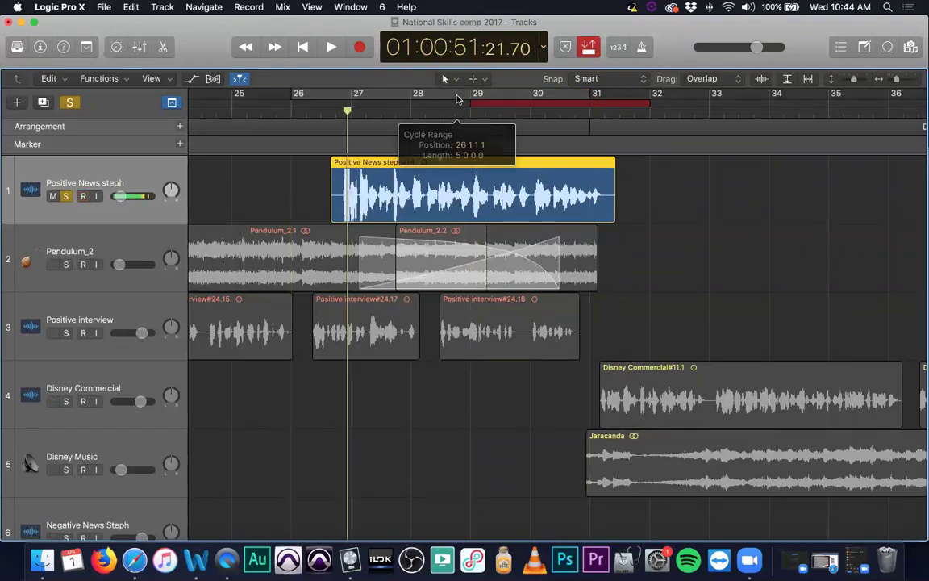
click(326, 113)
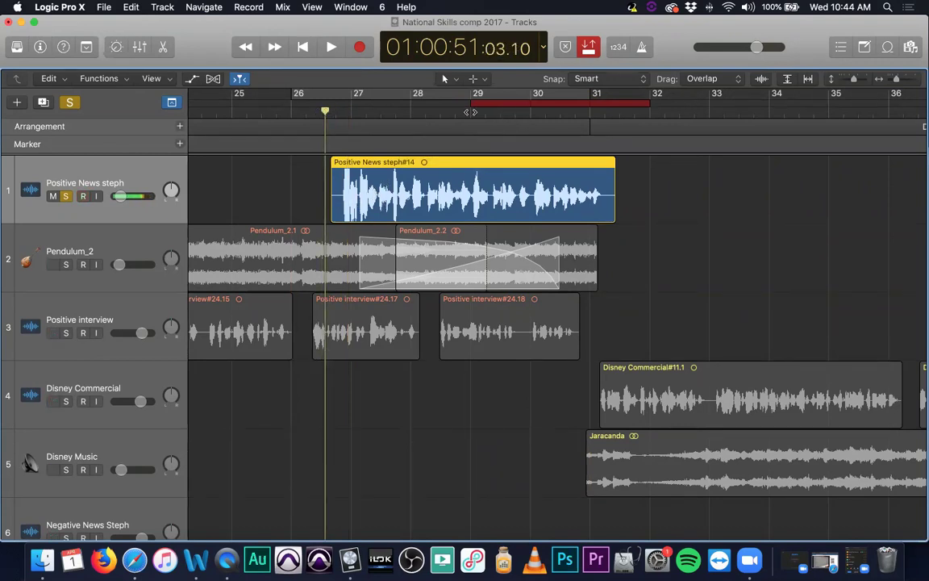
drag(651, 101, 647, 105)
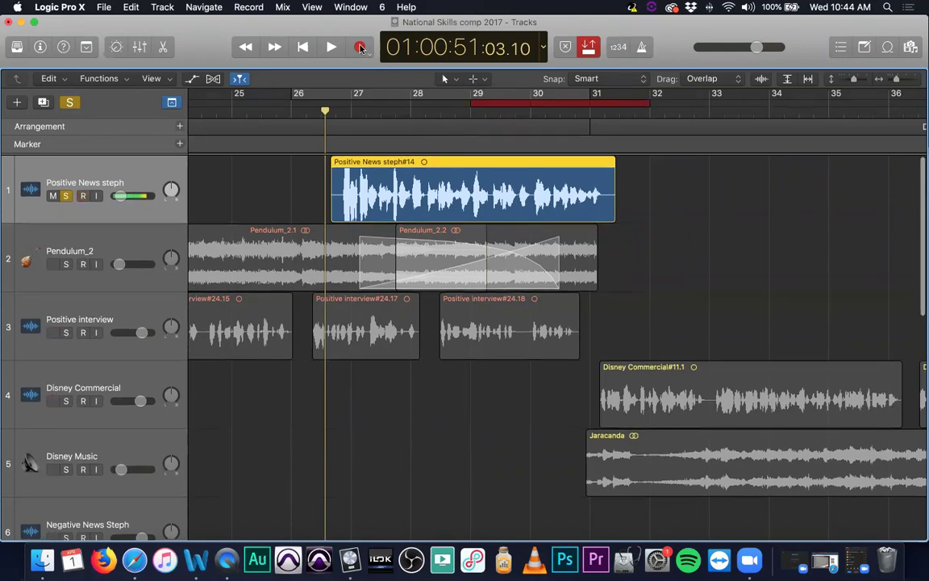
click(361, 47)
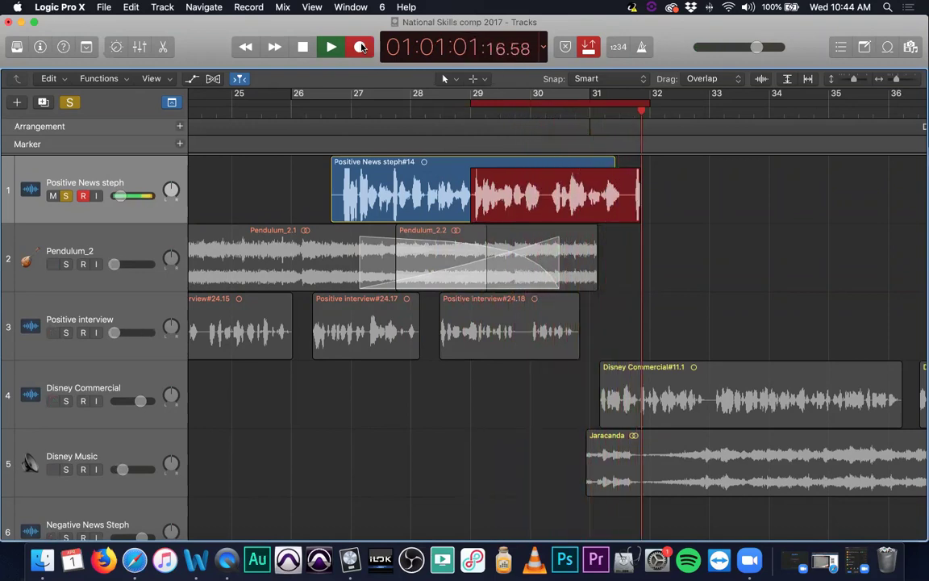
key(space)
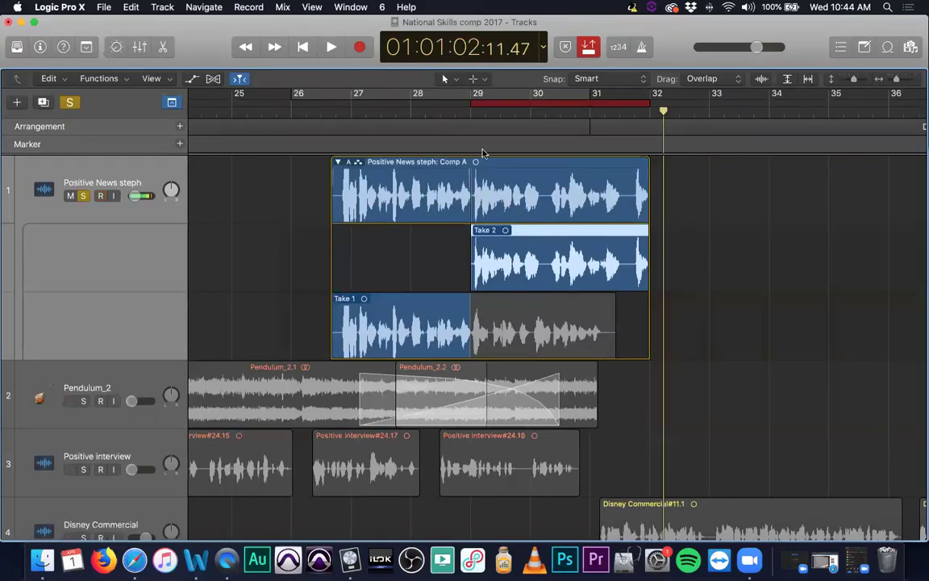
- Set a cycle range from bar 26 to just past bar 32 and play back the comped takes
drag(349, 88, 665, 102)
key(space)
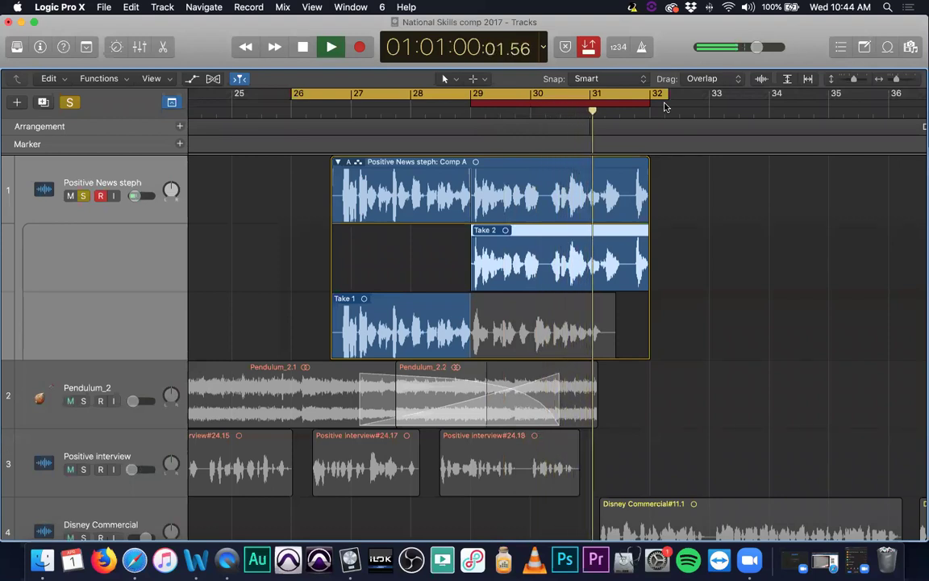
key(space)
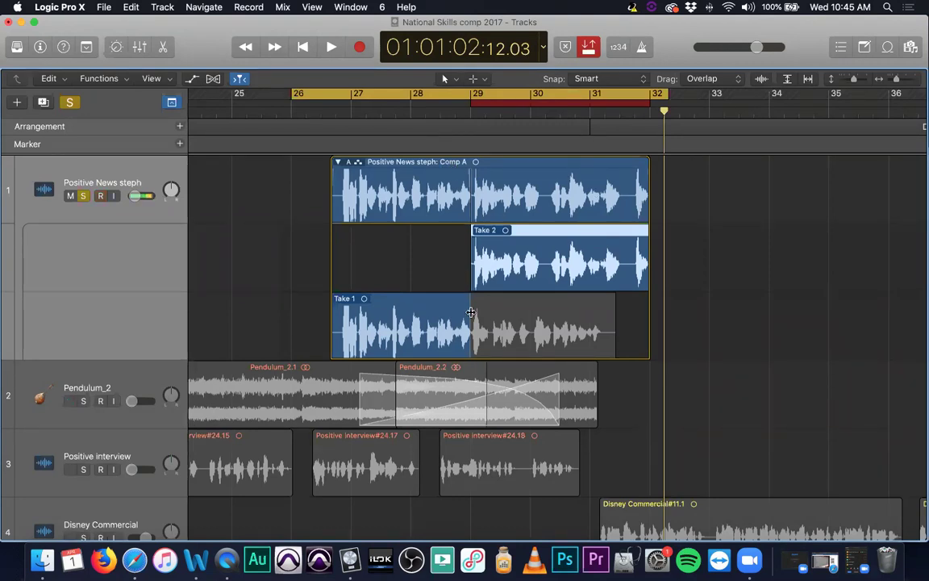
- Try shifting the comp boundary between Take 1 and Take 2 near bar 29, and toggle the cycle range off and on
scroll(460, 275, down, 1)
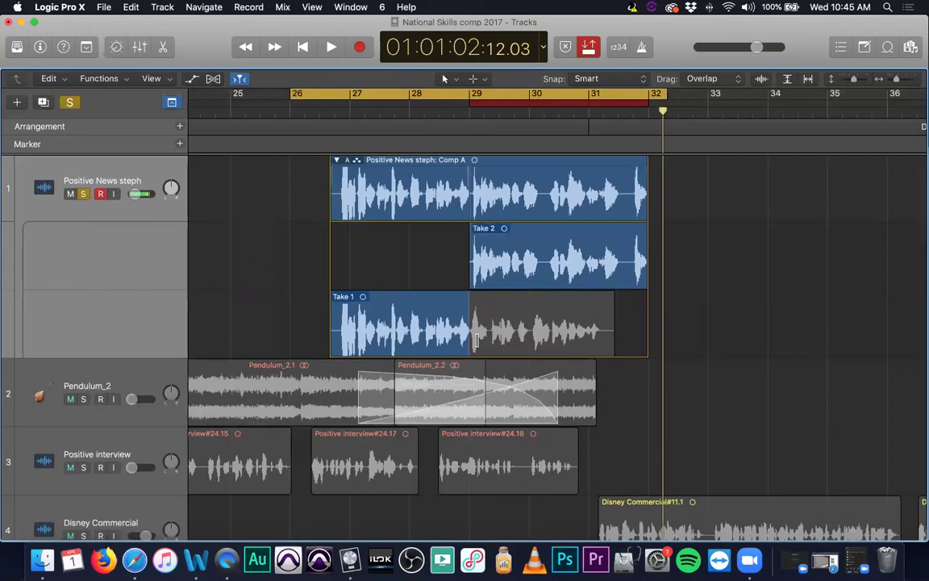
drag(478, 331, 497, 333)
drag(493, 336, 471, 336)
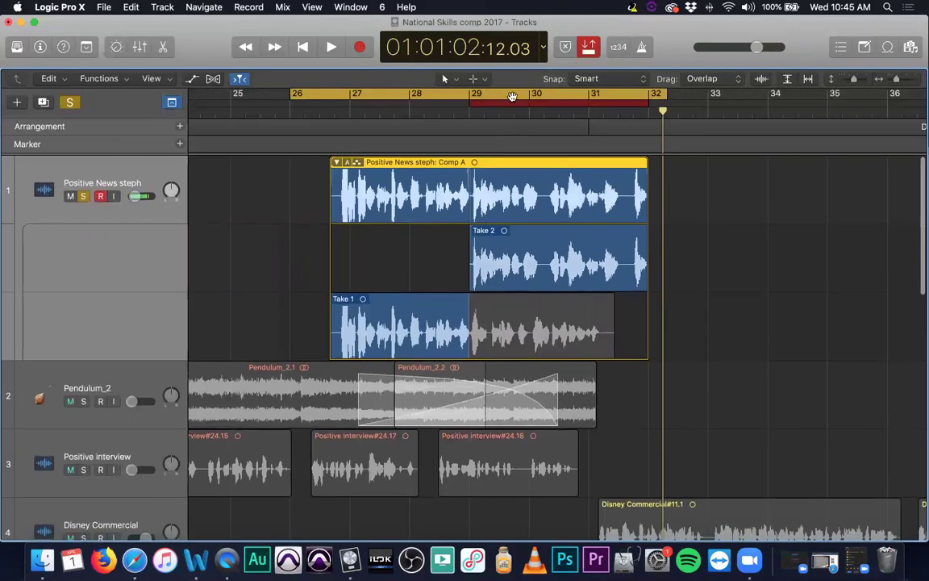
click(511, 103)
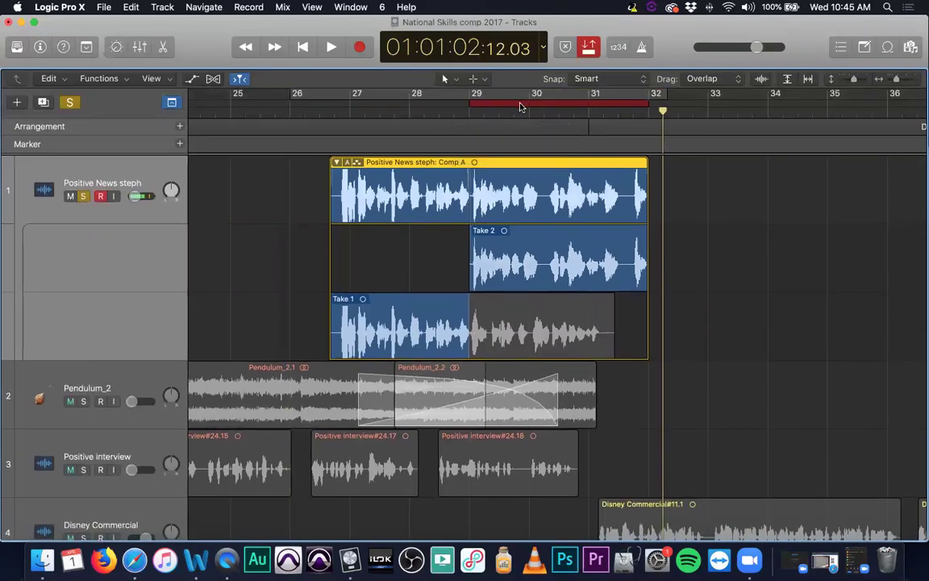
click(521, 106)
click(517, 104)
click(440, 95)
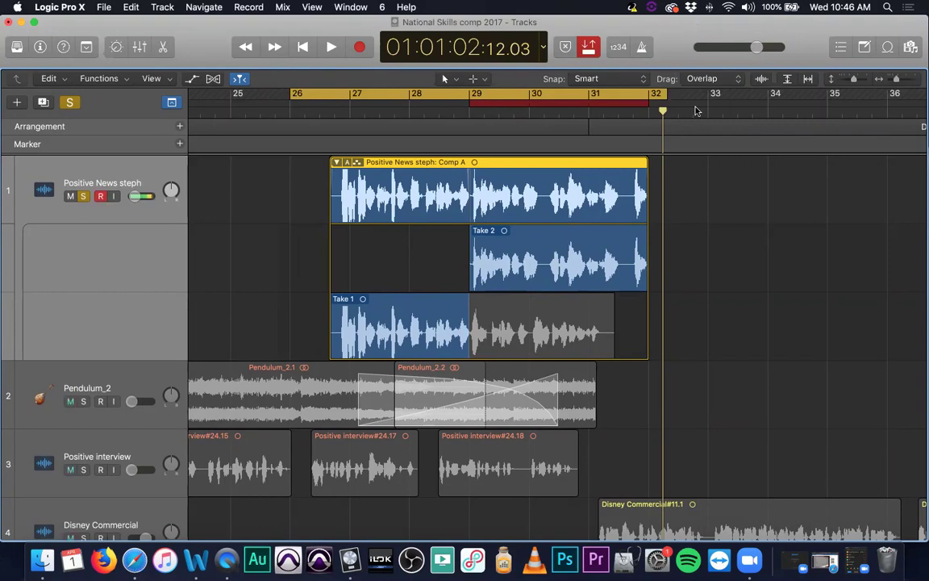
- Try extending Take 1's comp section at bar 29, and undo back to the single original voice region
scroll(401, 240, left, 1)
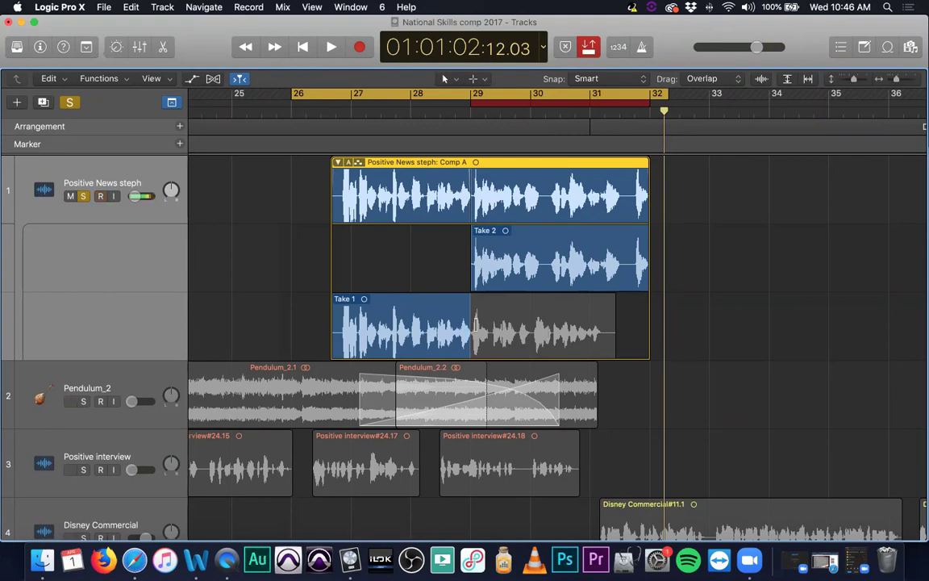
drag(426, 323, 472, 332)
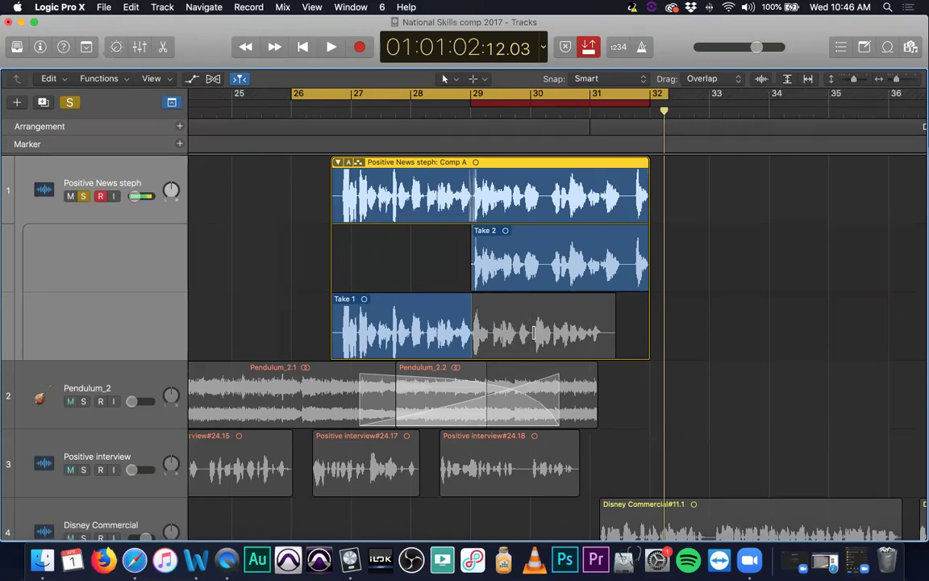
key(super+z)
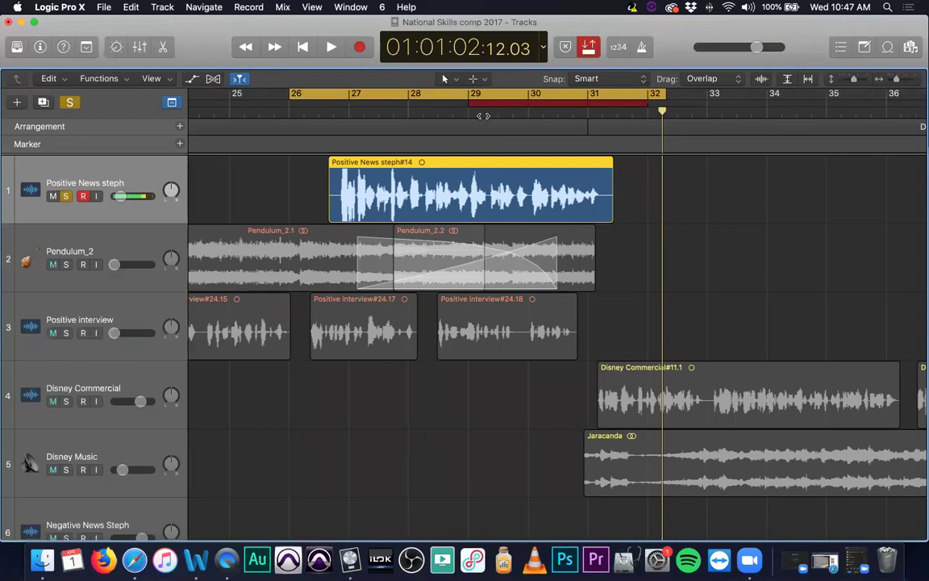
- Play the original Positive News voice region through bar 31 with the system volume raised
key(space)
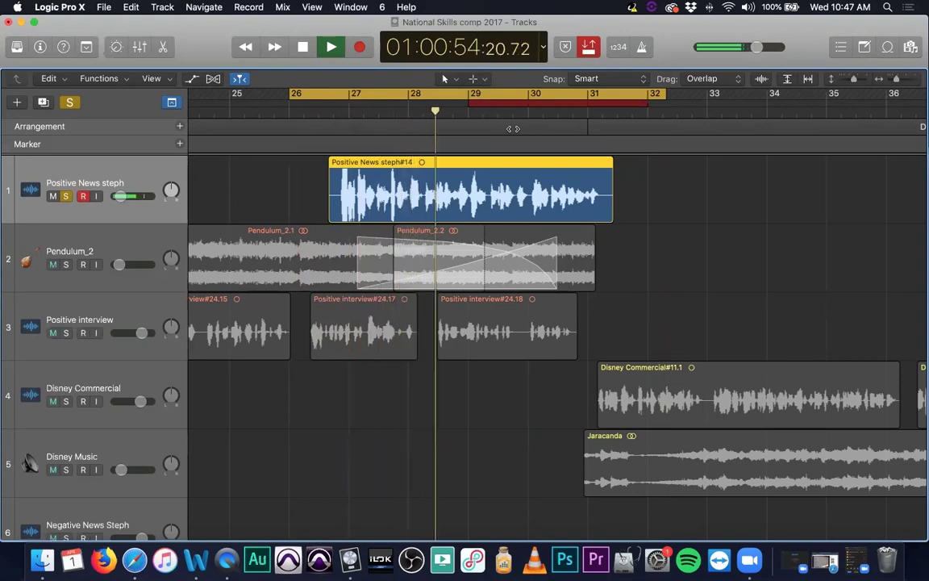
key(XF86AudioRaiseVolume)
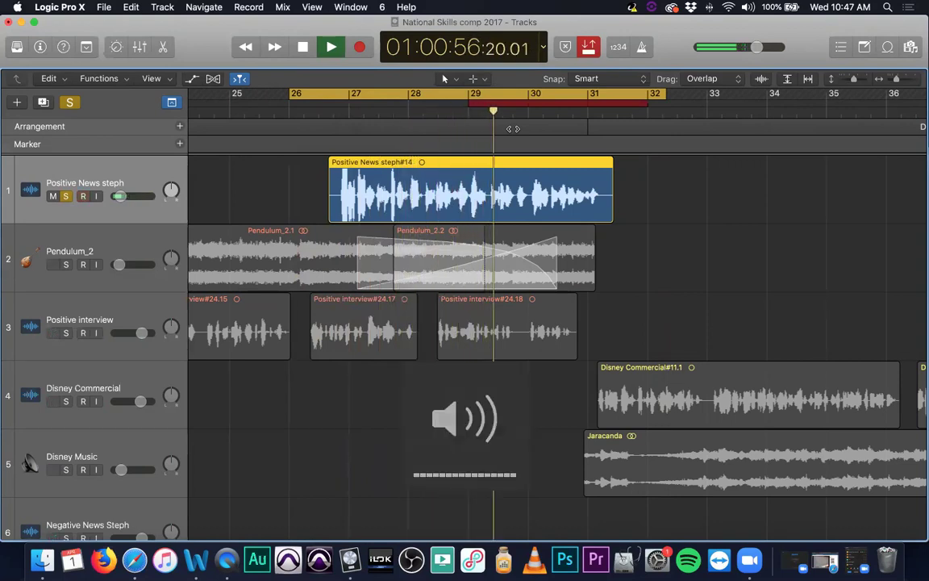
scroll(533, 128, down, 1)
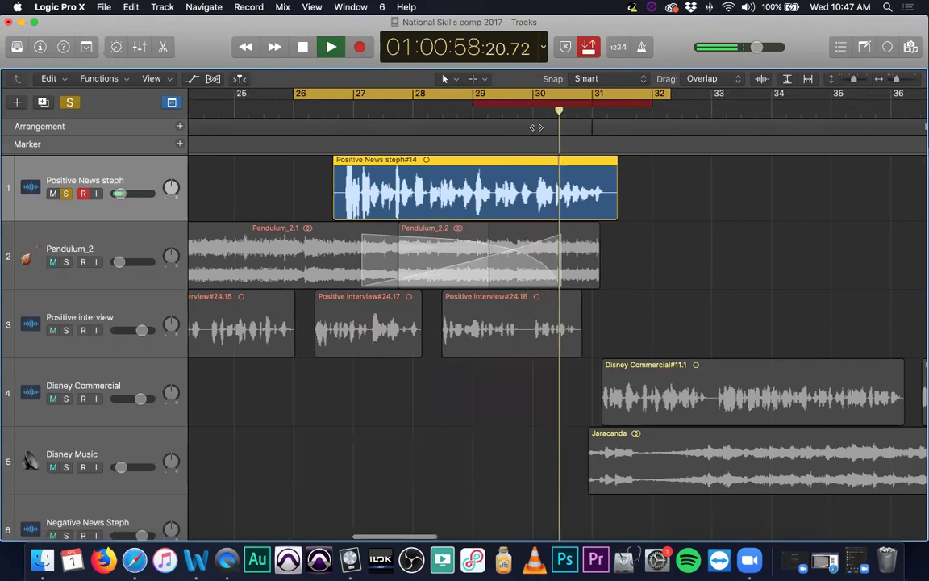
key(space)
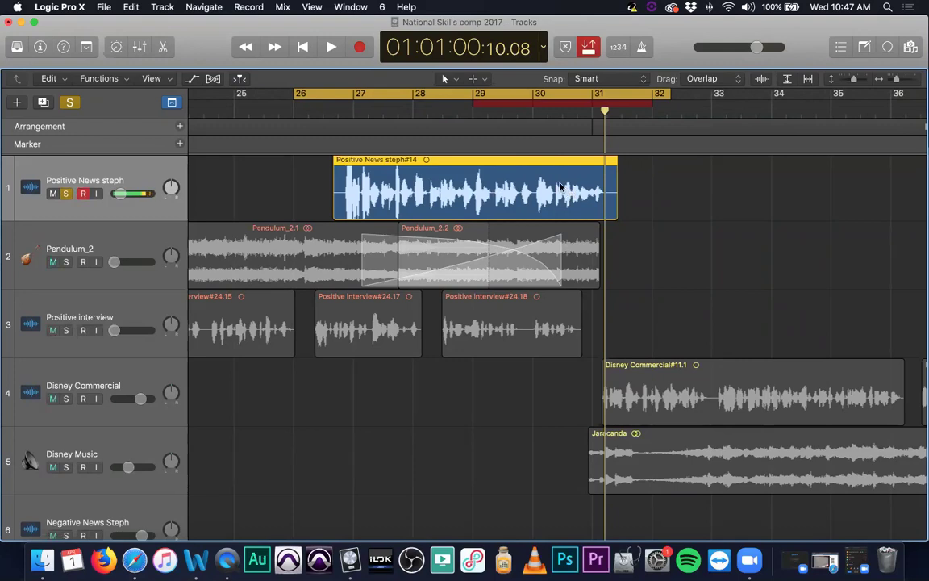
- Turn on Replace mode and punch-record over the Positive News voice region from bar 29 to bar 32
click(565, 47)
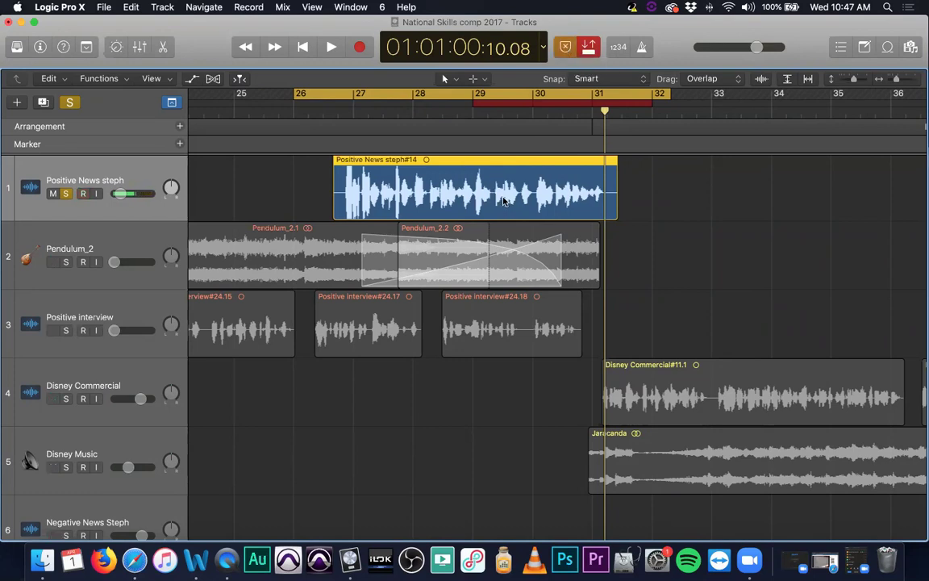
click(359, 46)
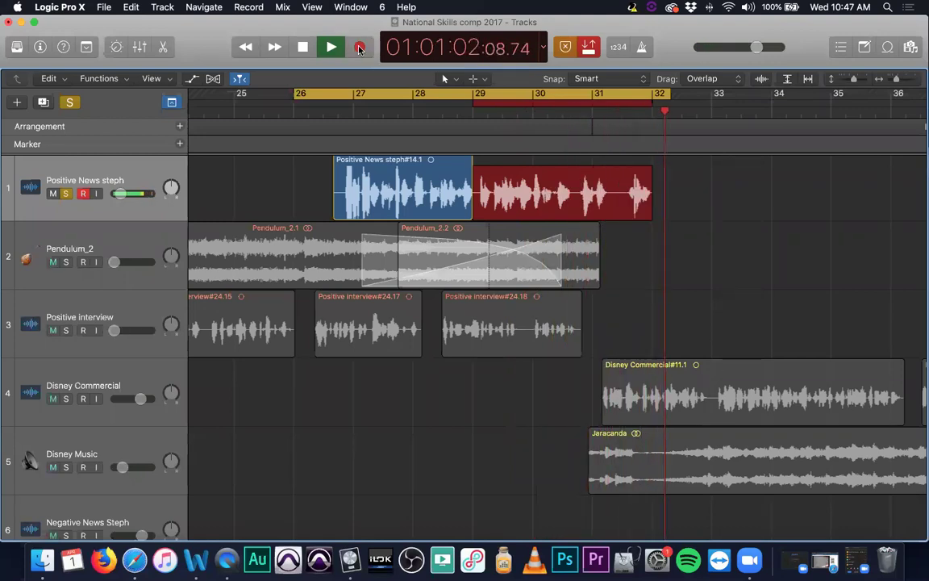
click(360, 47)
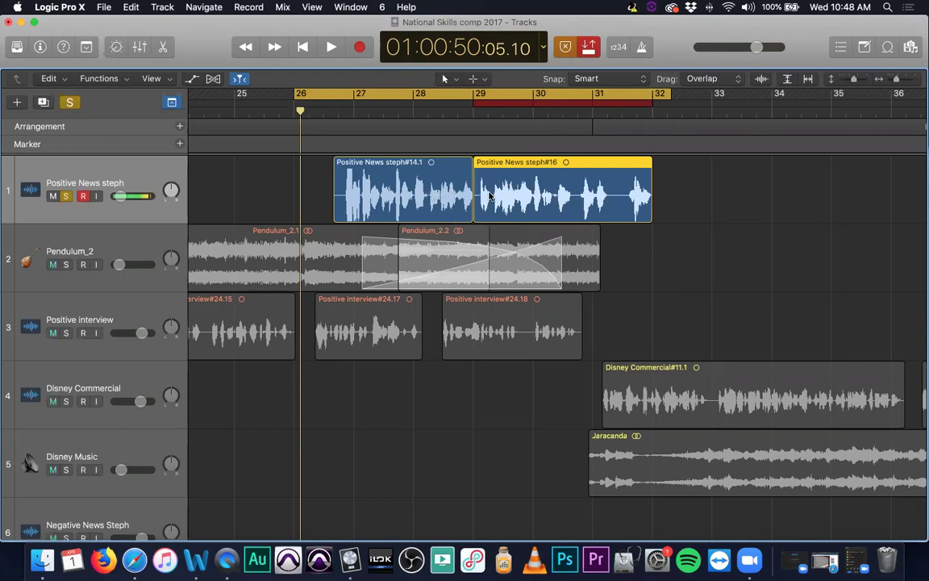
- Crossfade the original voice region into the punched-in recording at bar 29 with the Fade tool
key(super+Down)
key(super+Down)
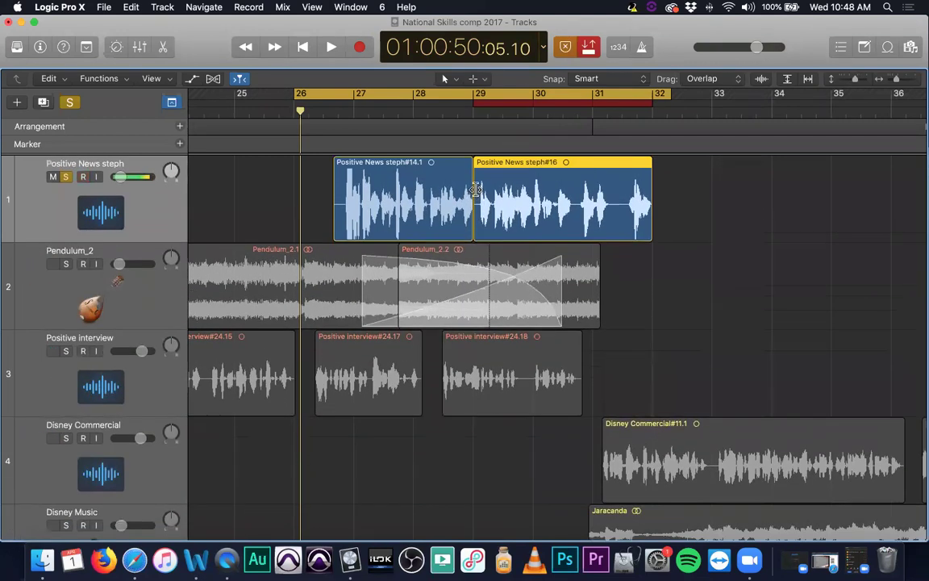
key(super+Right)
key(super+Right)
key(super+Right)
key(super+Right)
key(super+Right)
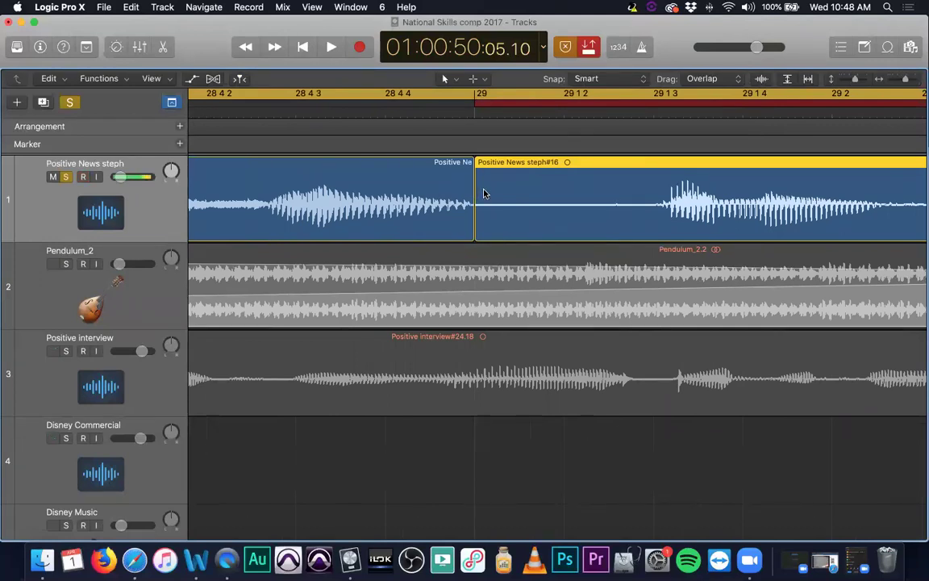
key(t)
key(a)
drag(519, 182, 434, 188)
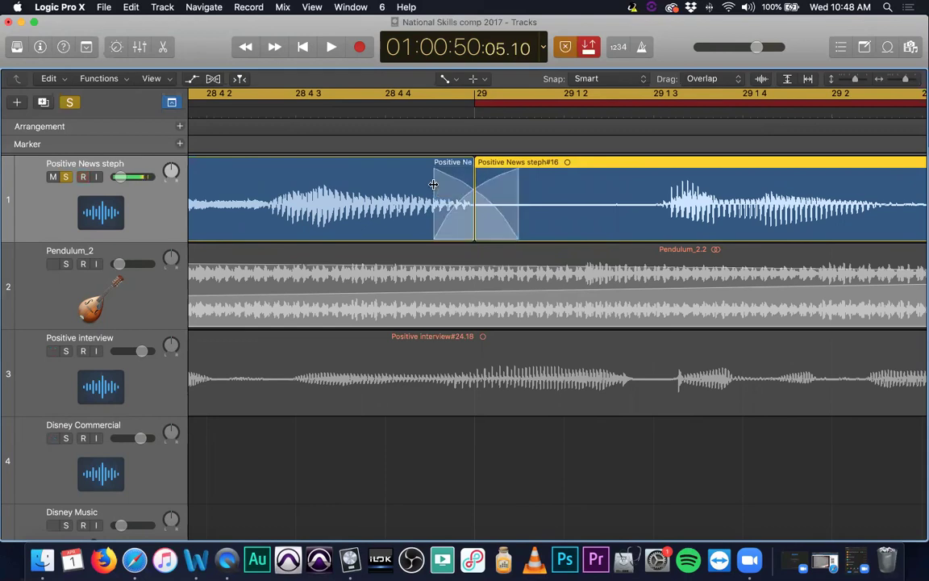
- Inspect the crossfade at bar 29 and play the joined voice regions across the punch point
key(cmd+Down)
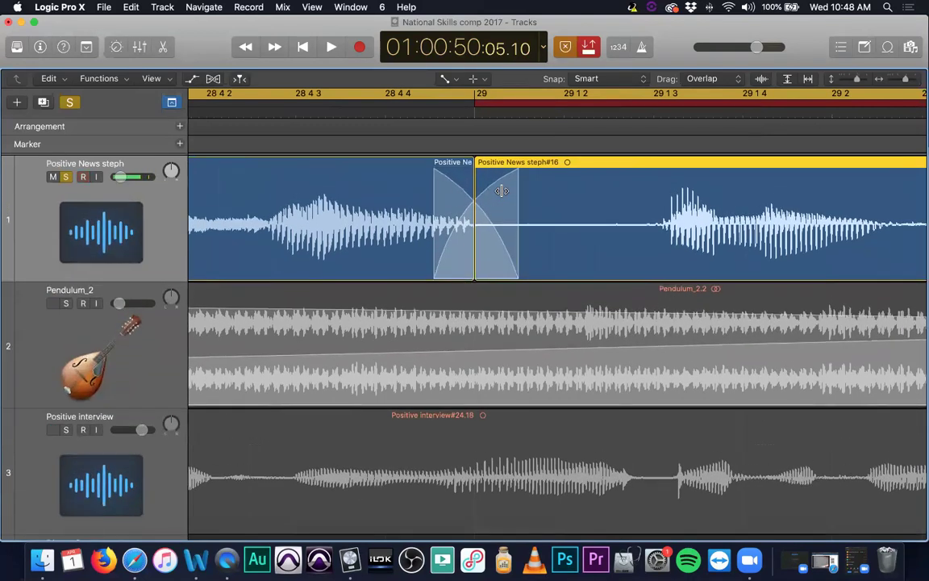
key(super+Up)
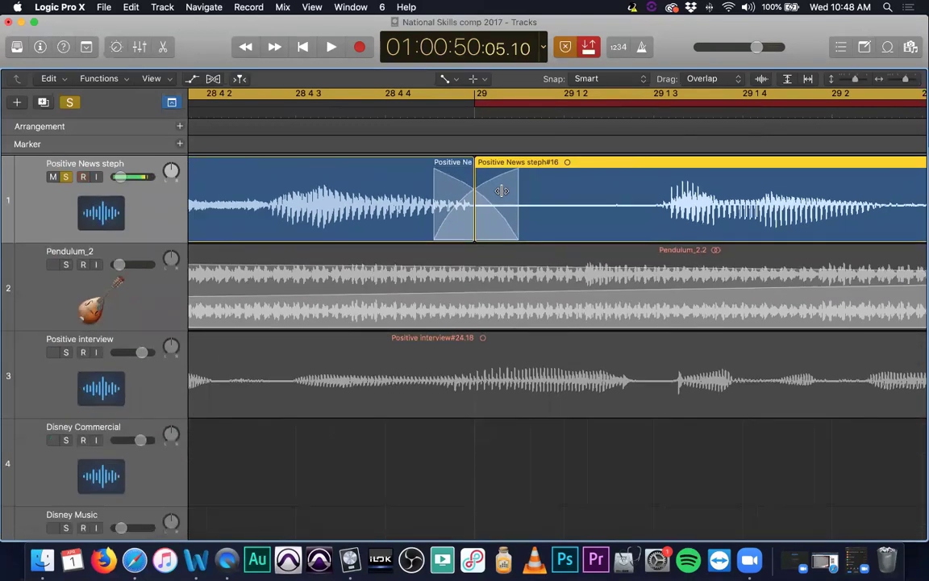
key(super+Left)
key(super+Left)
key(super+Left)
key(super+Left)
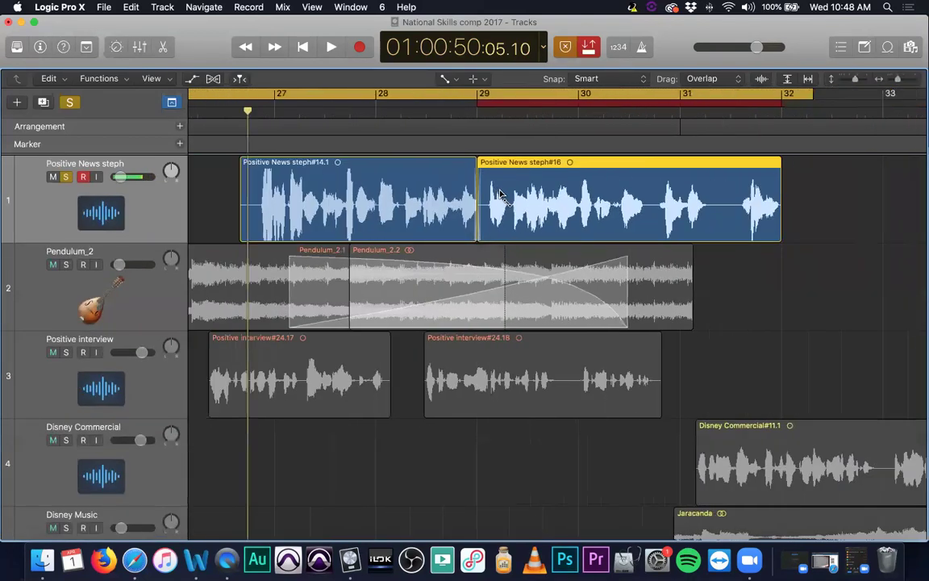
key(space)
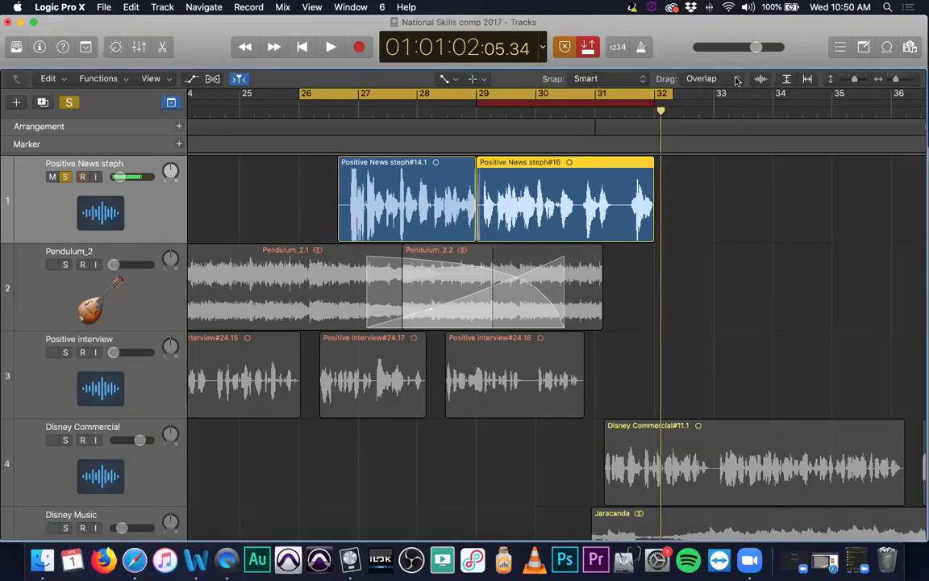
- Open the Recording preferences and review the recording file type, 24-bit option and overlapping-recording settings
click(51, 7)
mouse_move(84, 48)
click(198, 39)
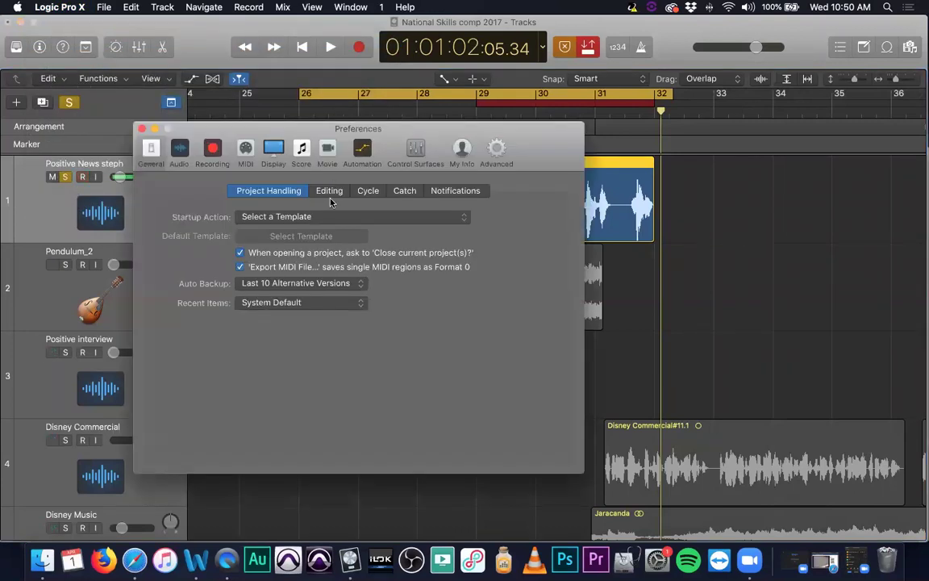
click(213, 151)
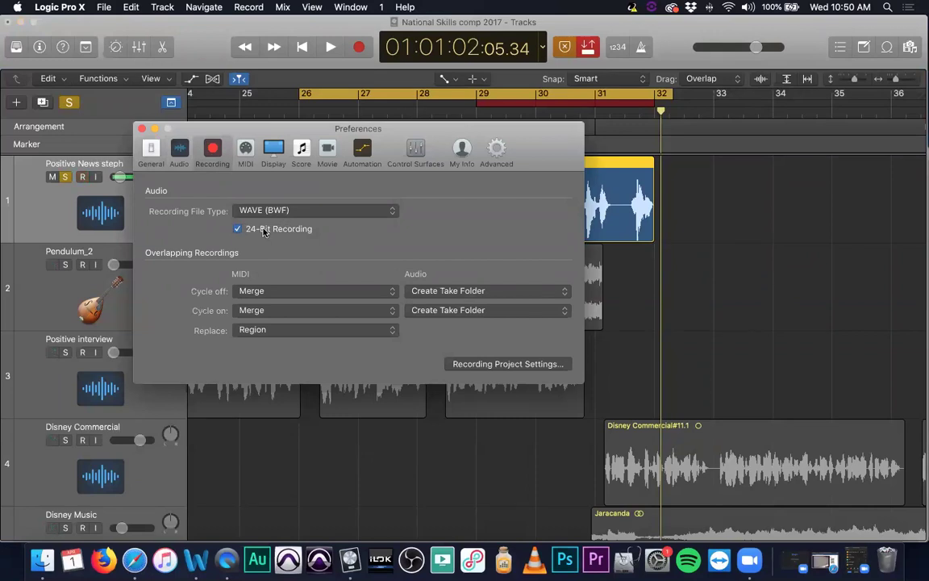
- Review the latency and the I/O Buffer Size choices in the audio device preferences, keeping the buffer at 128 samples
click(180, 150)
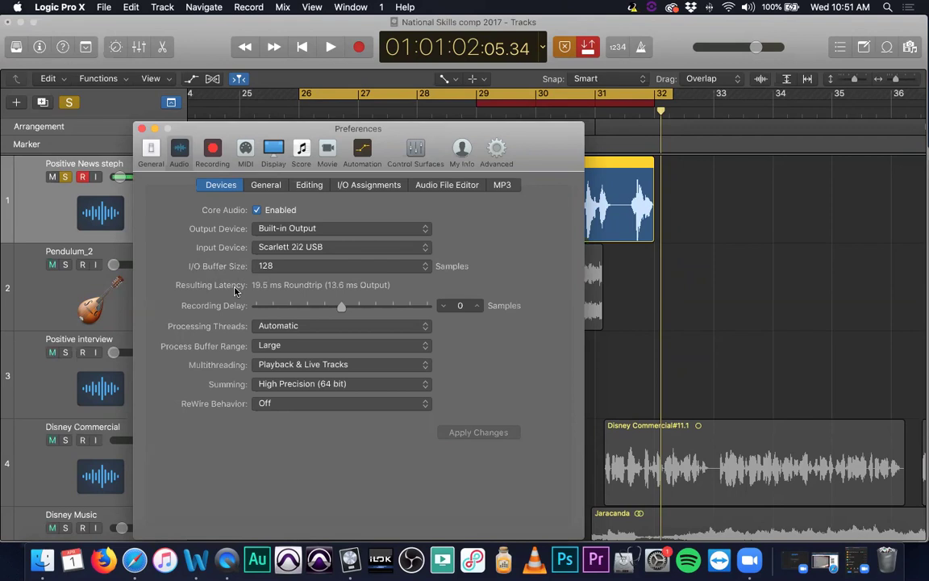
mouse_move(288, 289)
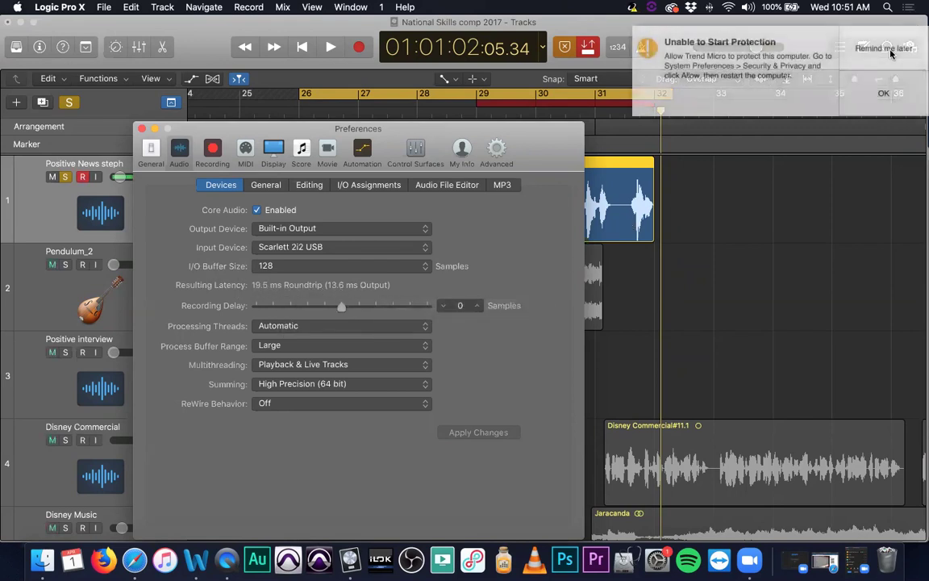
click(891, 53)
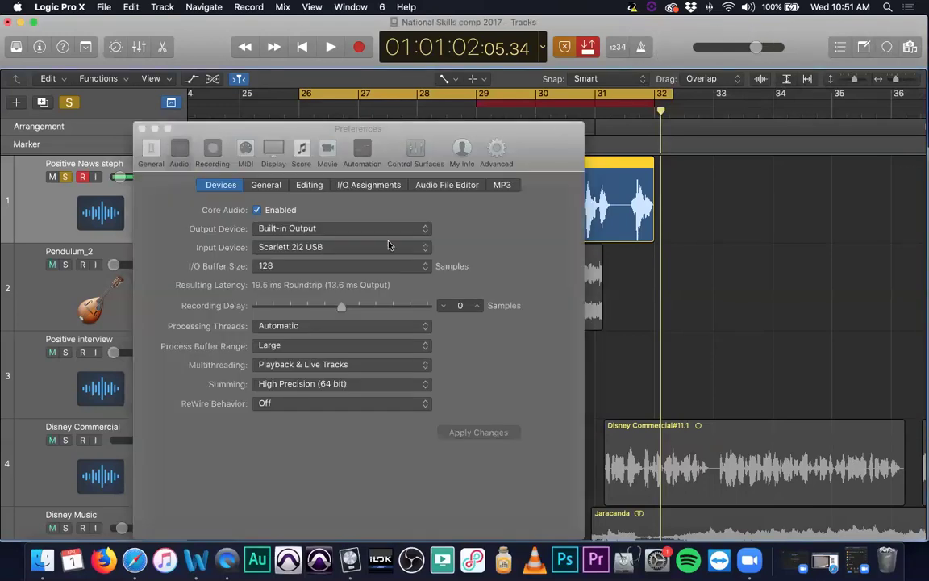
mouse_move(339, 287)
click(327, 269)
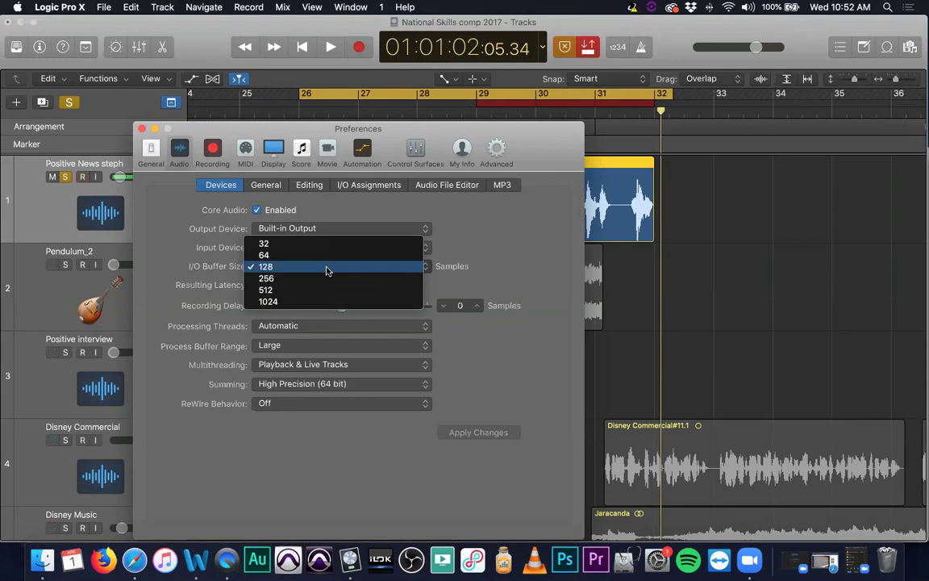
click(326, 270)
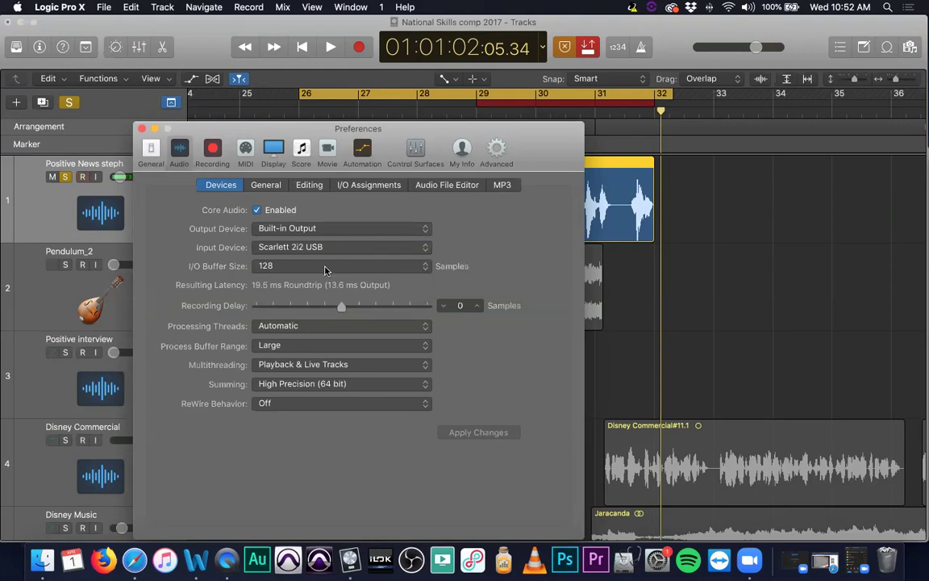
click(321, 270)
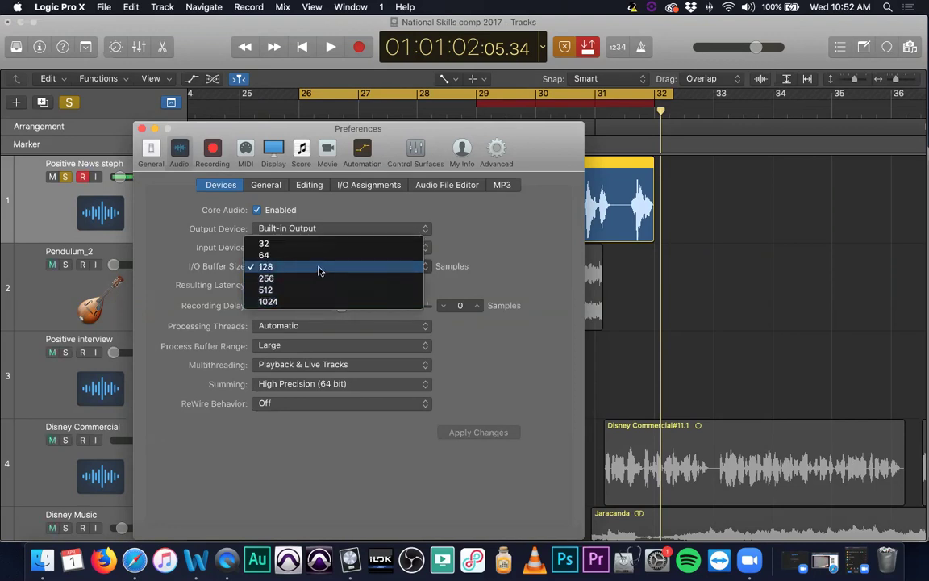
click(320, 269)
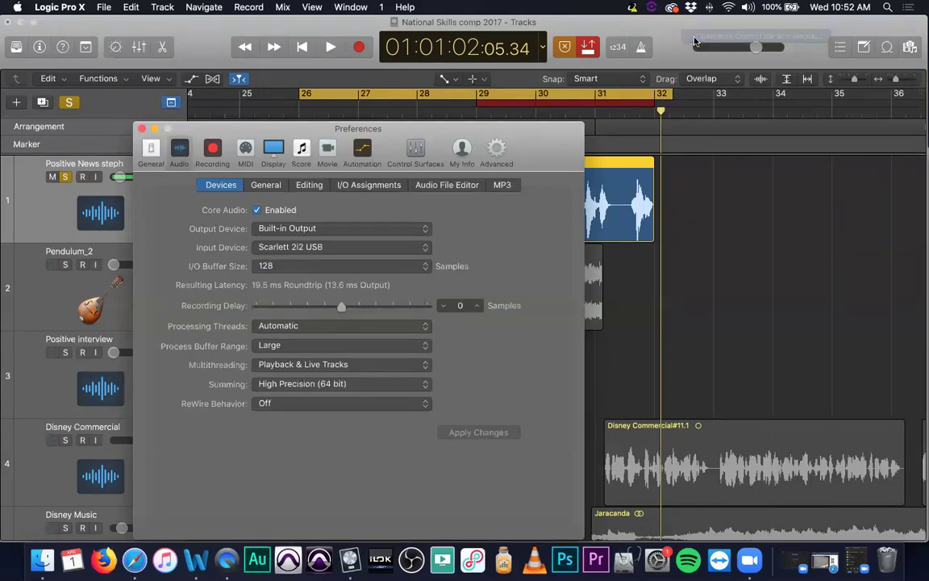
- Close the preferences and customize the control bar to include the Low Latency Mode function
right_click(625, 32)
click(412, 294)
key(super+w)
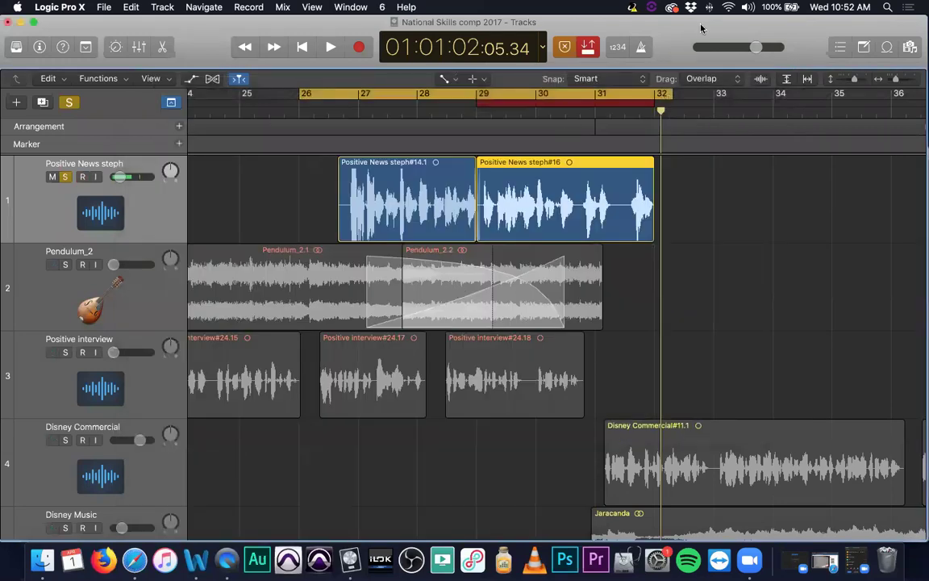
drag(662, 41, 682, 32)
right_click(613, 38)
click(646, 47)
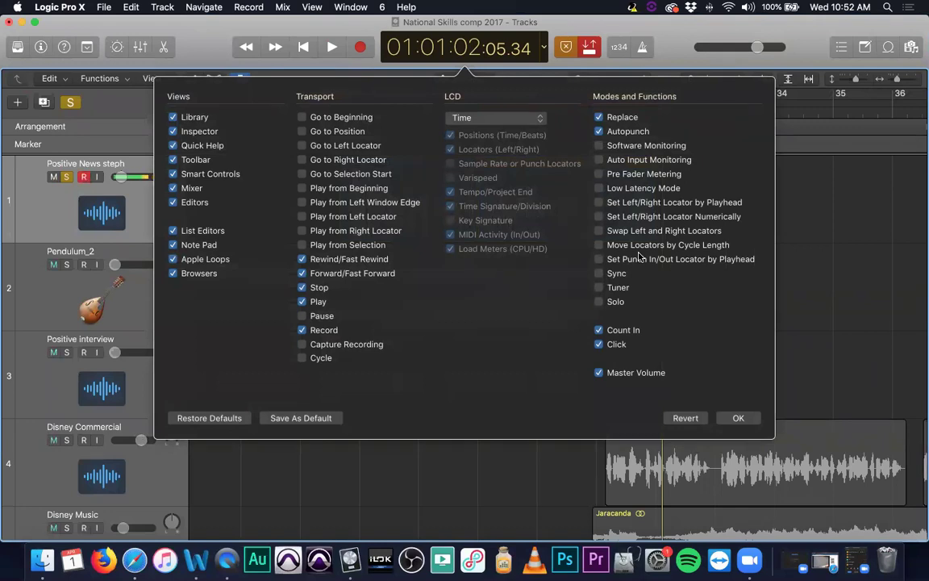
click(599, 189)
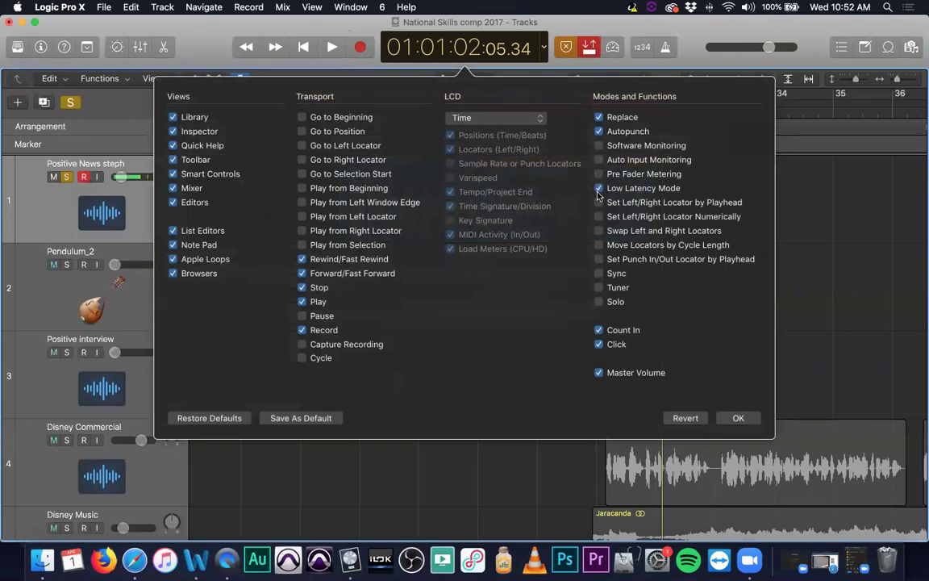
click(736, 418)
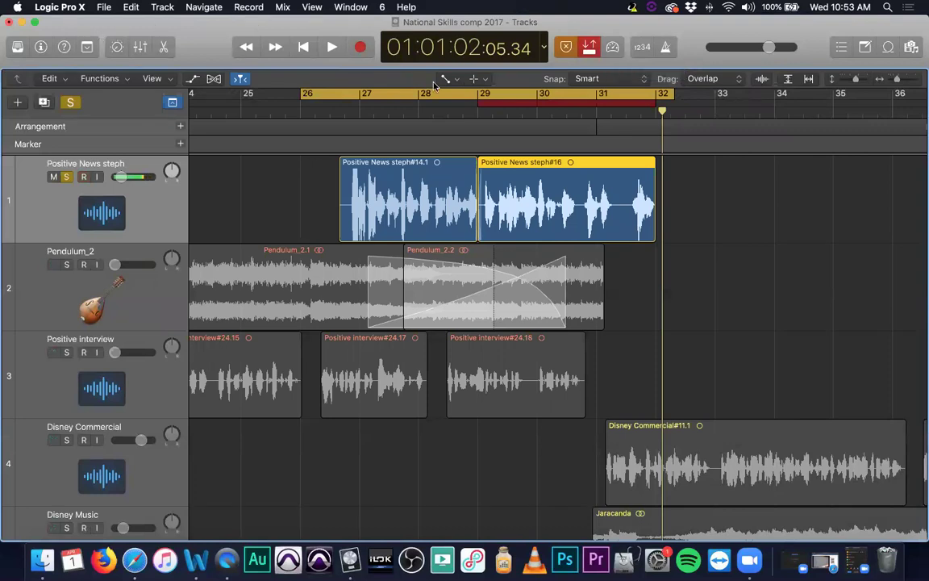
- Turn on Low Latency Mode and check the resulting latency in the audio device preferences
click(613, 47)
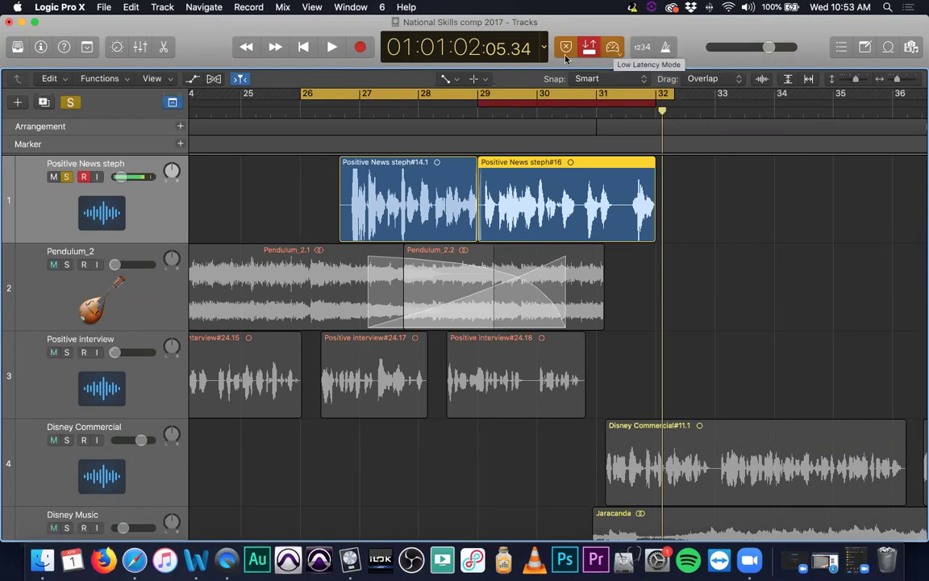
click(68, 10)
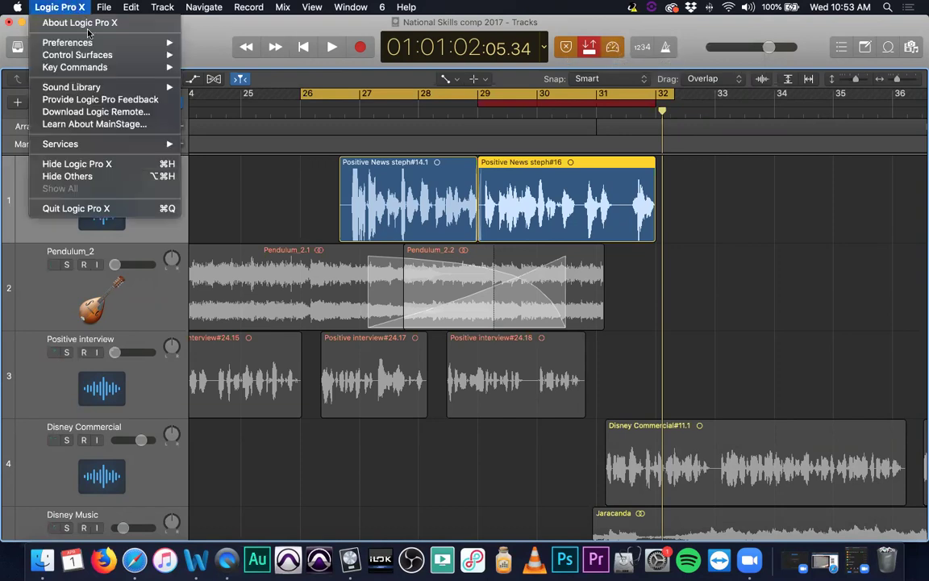
mouse_move(73, 43)
click(207, 55)
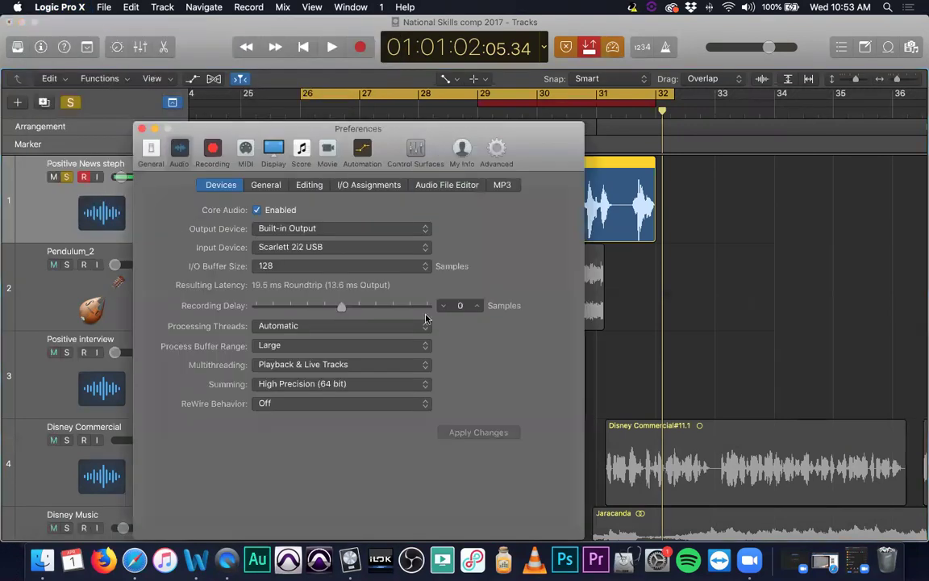
click(141, 129)
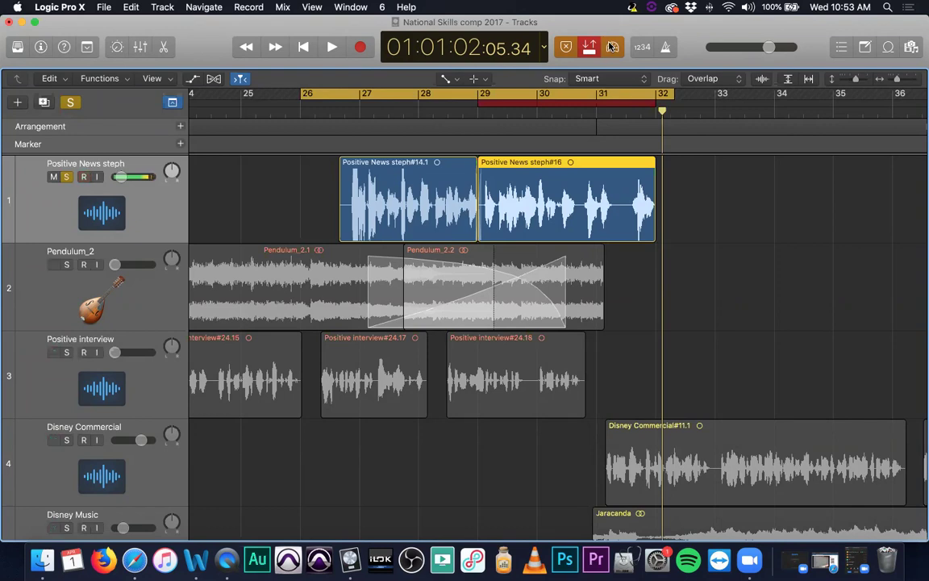
- Examine the Audio FX plug-ins inserted on the track and output channels in the Mixer
key(x)
drag(313, 265, 184, 207)
scroll(326, 223, left, 3)
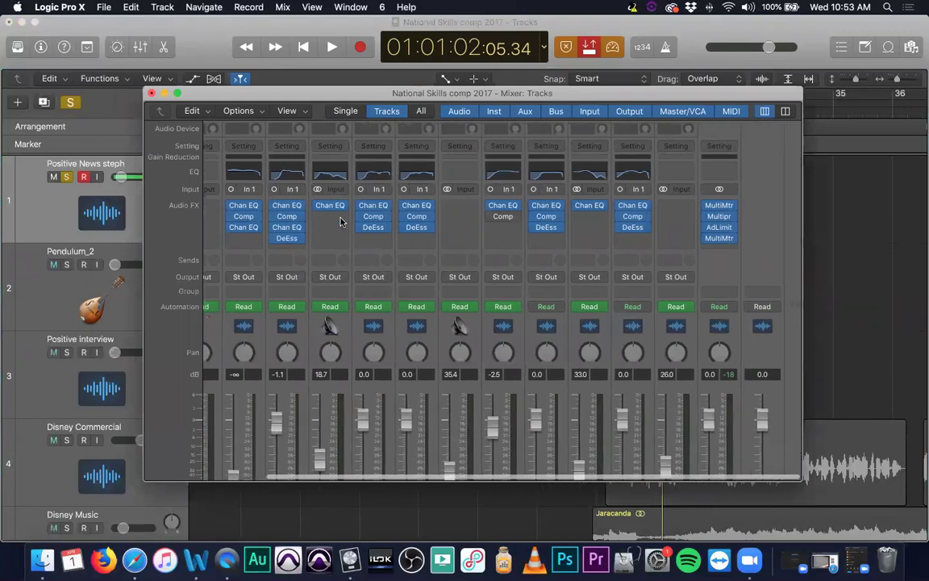
scroll(318, 187, right, 3)
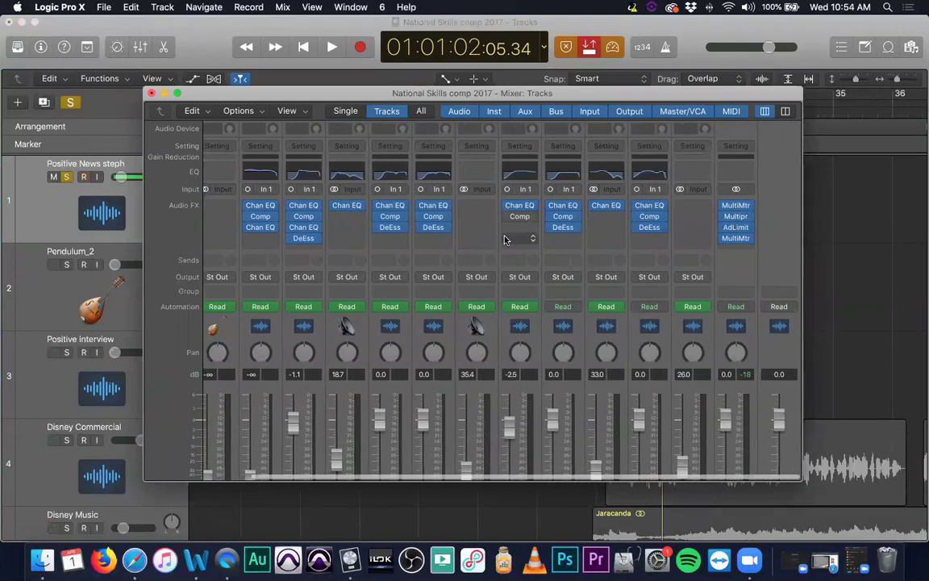
scroll(452, 213, left, 3)
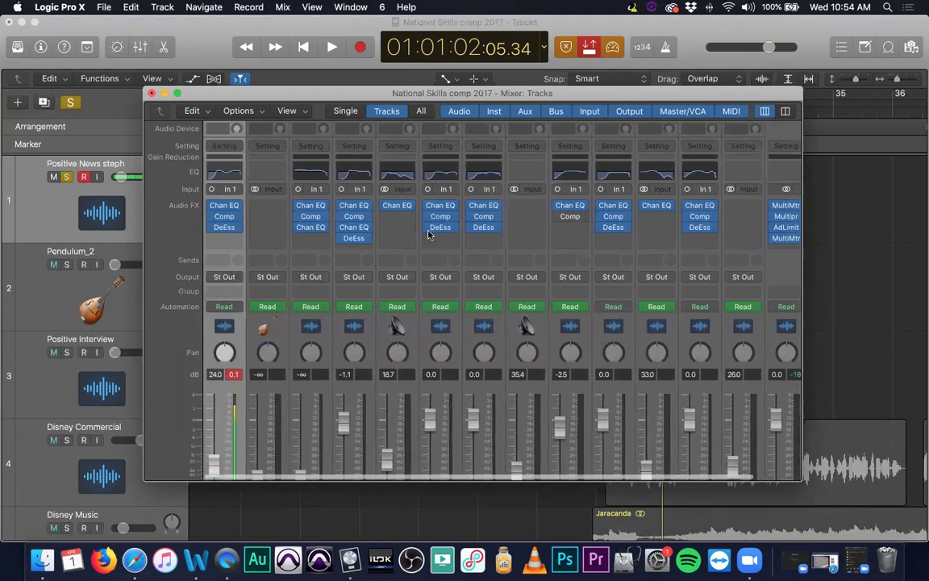
mouse_move(353, 227)
scroll(706, 232, right, 2)
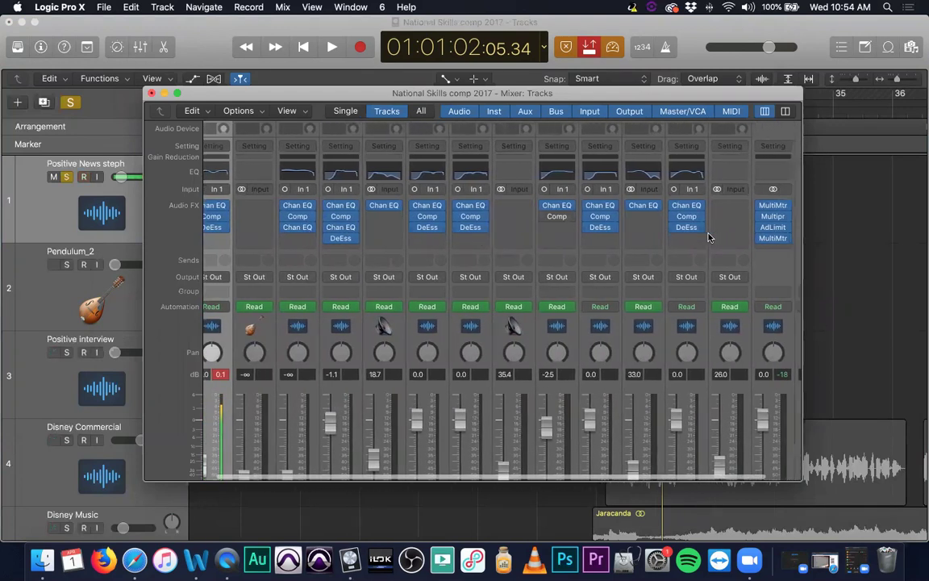
scroll(573, 230, left, 2)
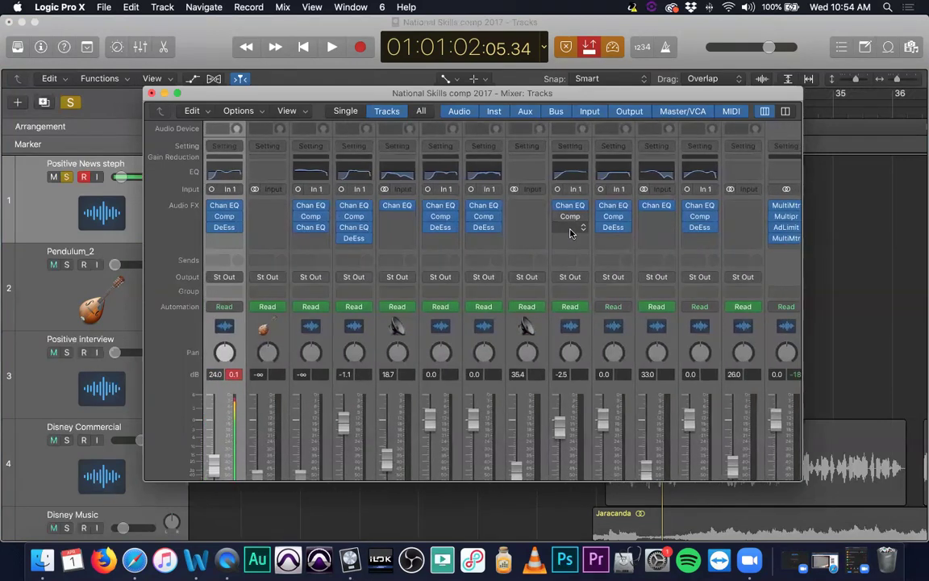
scroll(524, 253, right, 2)
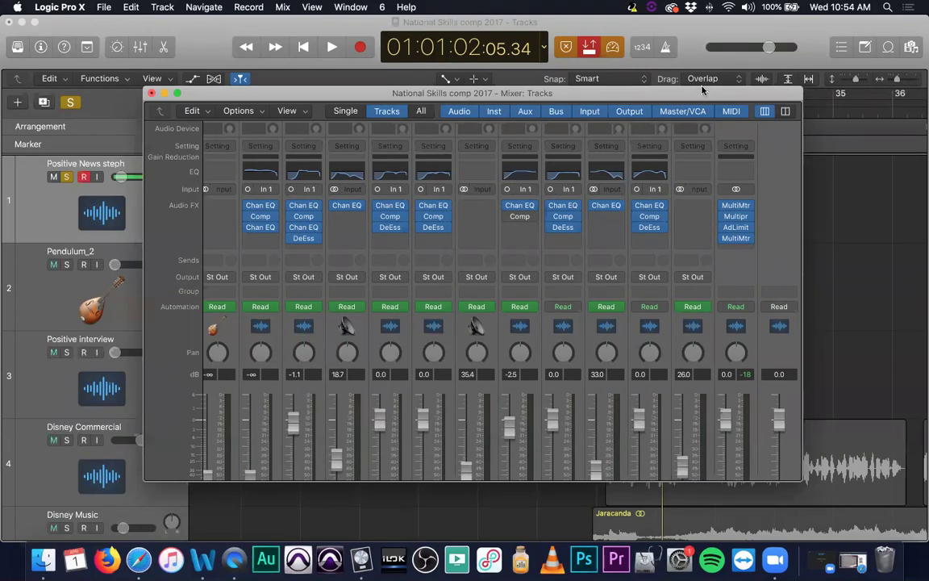
click(150, 93)
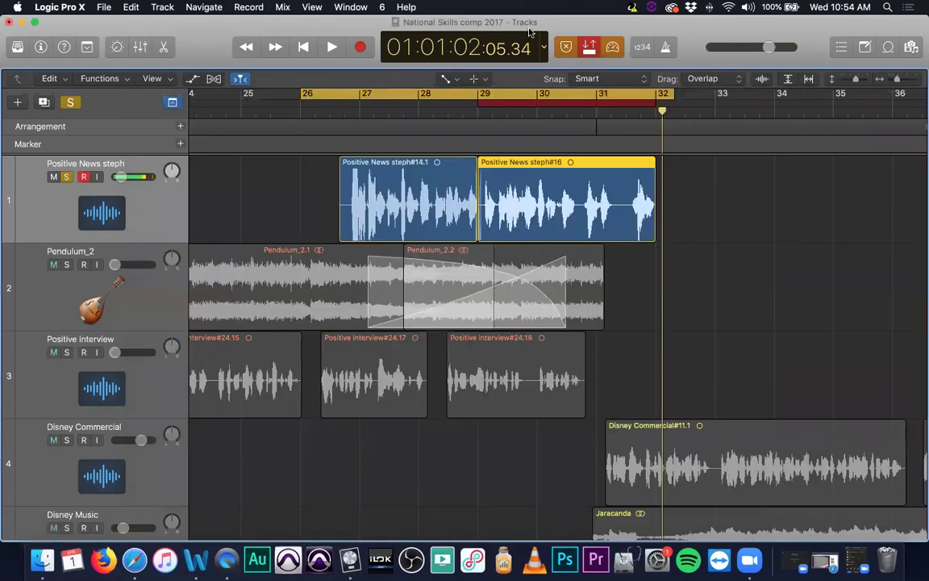
- Turn off Low Latency Mode and return to the Positive News voice track
click(613, 50)
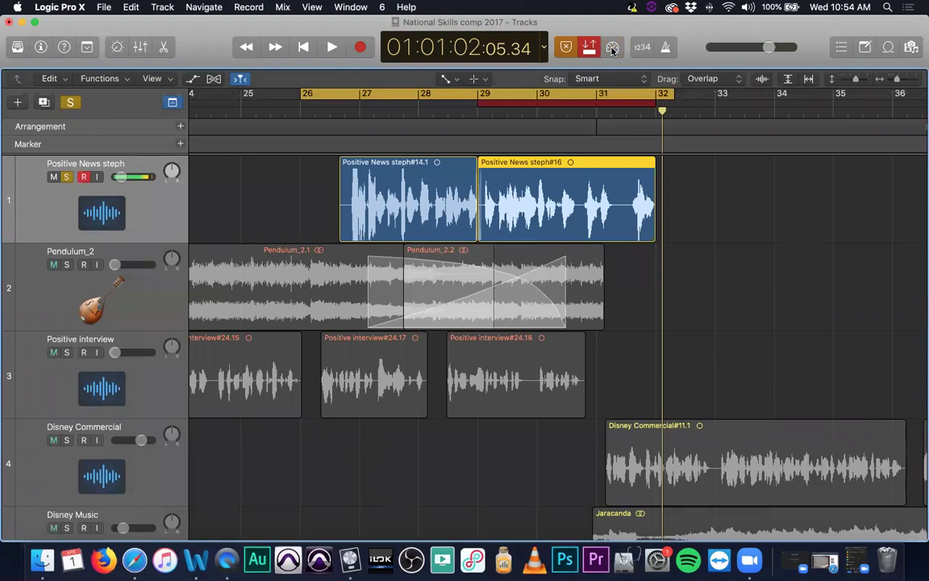
click(319, 183)
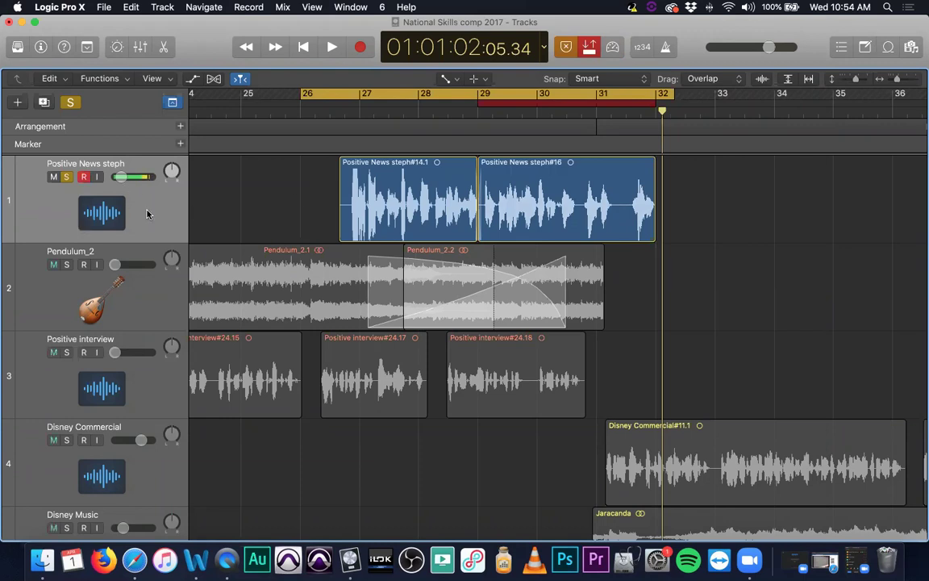
- Show and hide the track automation, and do the same with the Flex controls in the Tracks area
key(a)
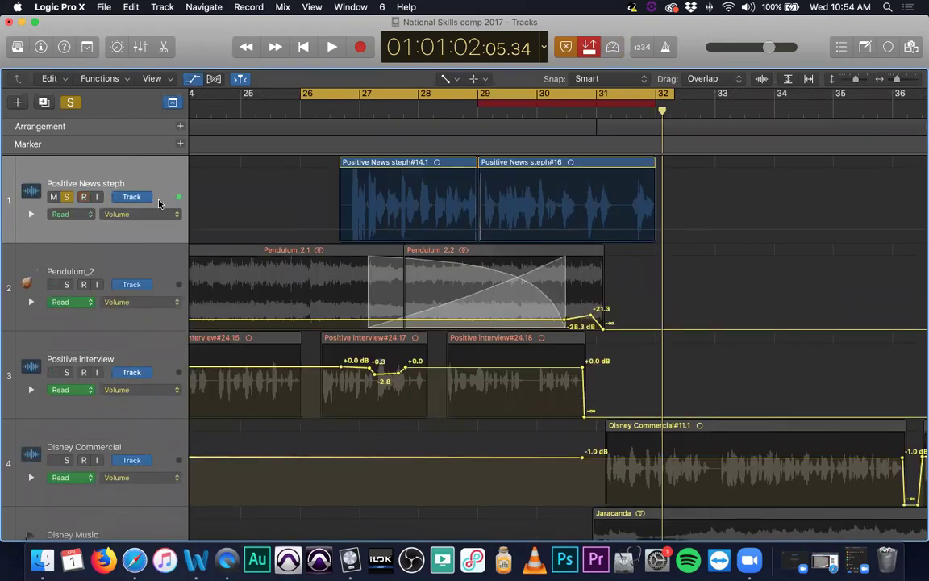
key(a)
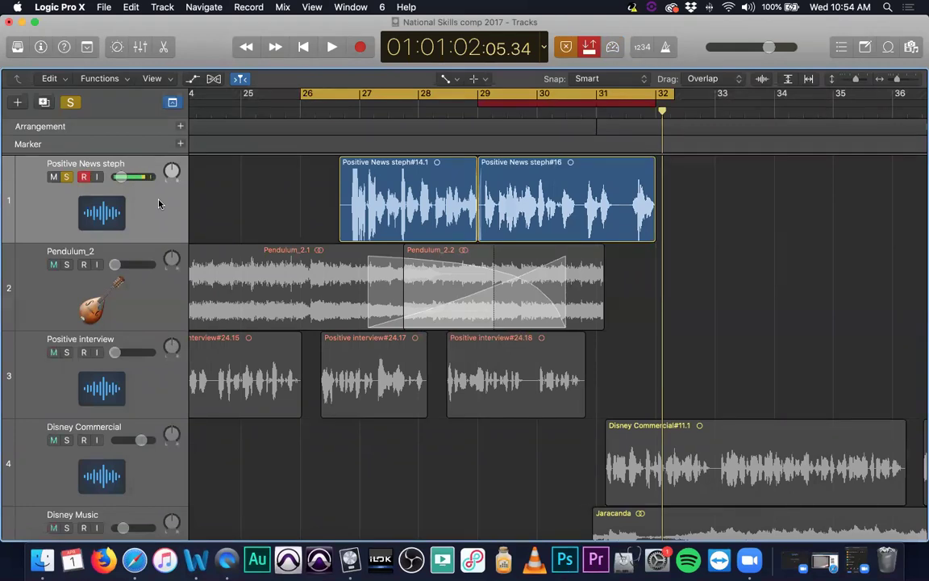
key(super+f)
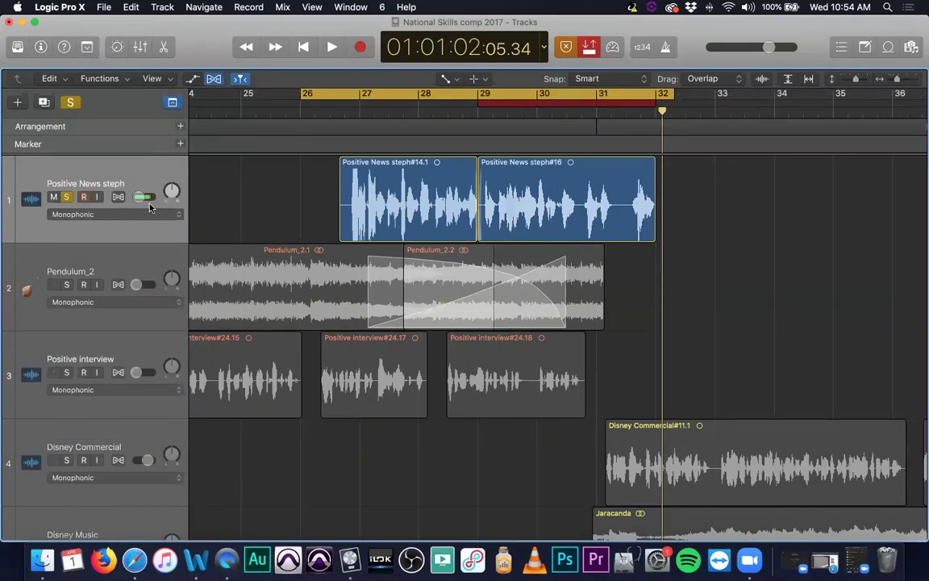
key(super+f)
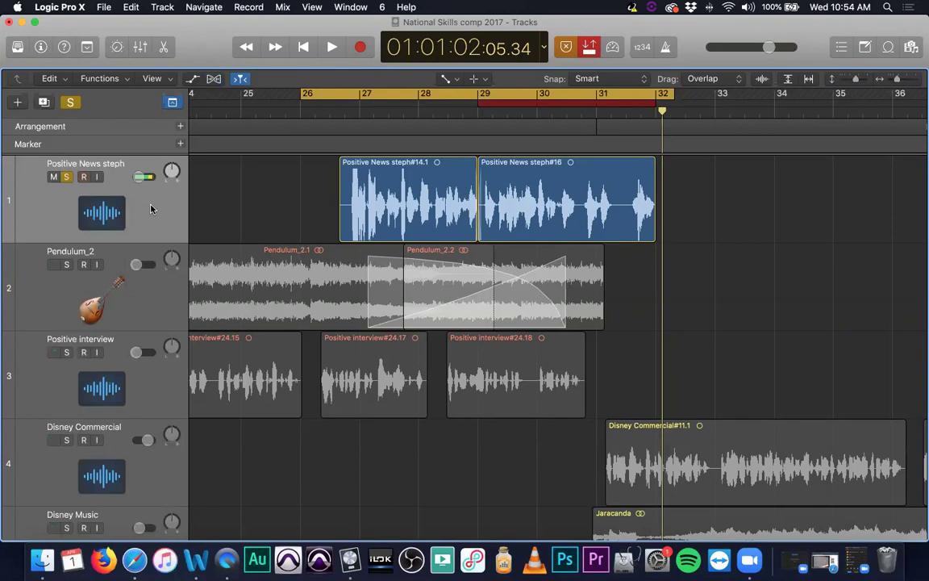
- Enable the track Hide controls and hide the Positive News voice track
key(h)
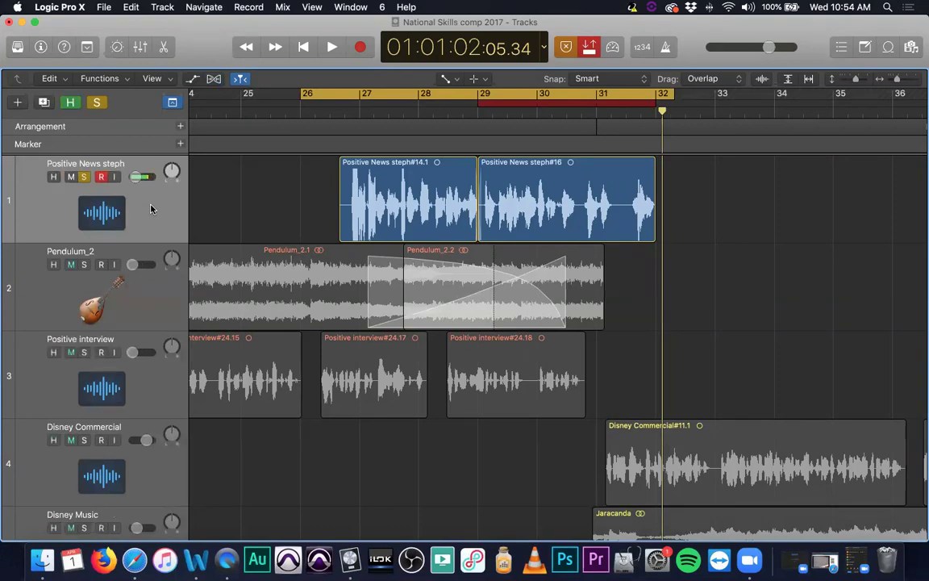
click(54, 177)
click(70, 103)
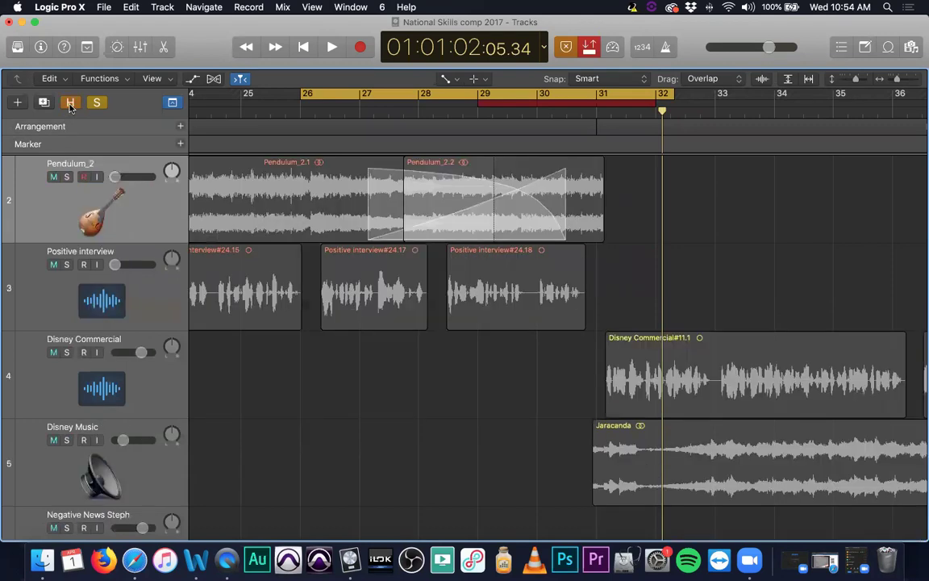
- Toggle the display of hidden tracks and clear the hide setting on the Positive News voice track
click(70, 103)
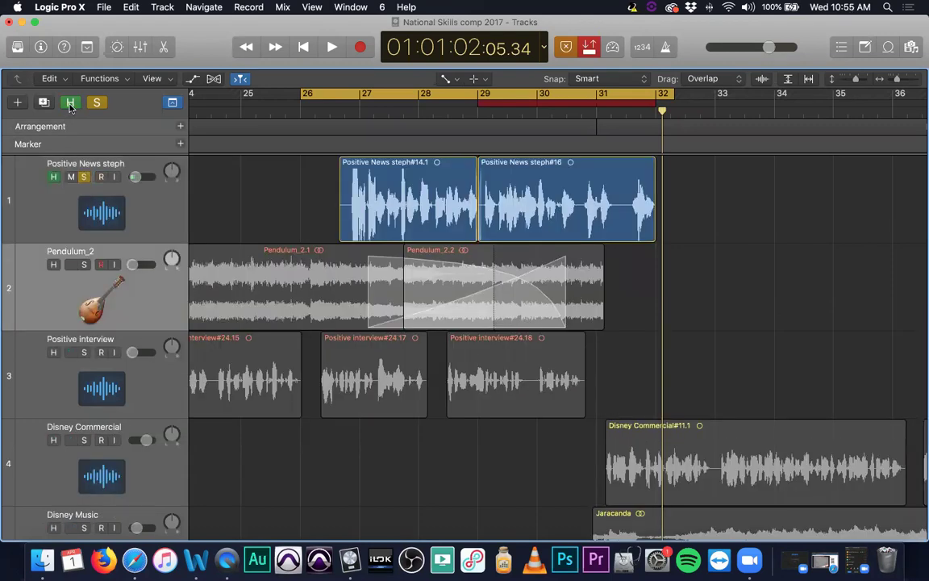
click(70, 103)
click(70, 103)
click(52, 177)
click(162, 211)
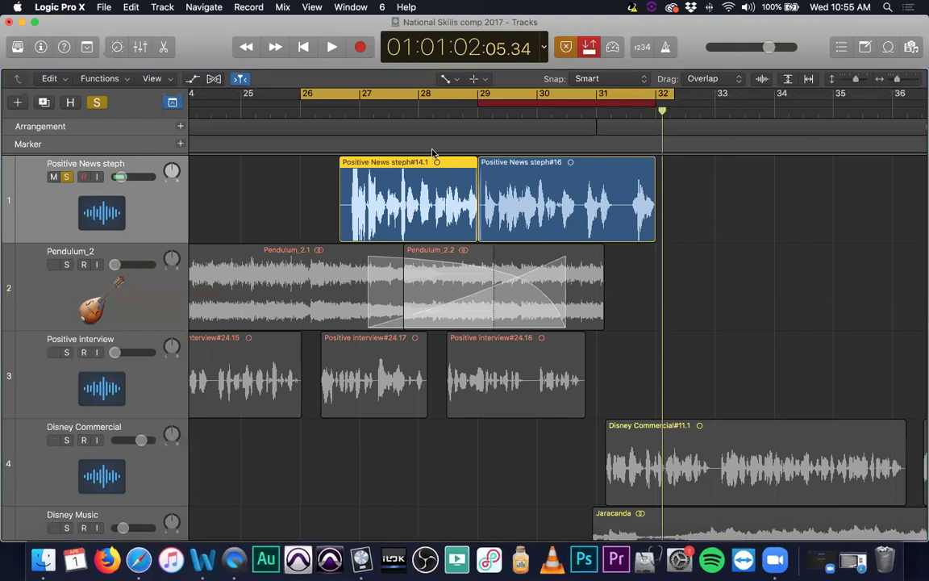
- Show the Track Protect control in the track headers and turn on protection for the Positive News voice track
click(276, 196)
right_click(149, 206)
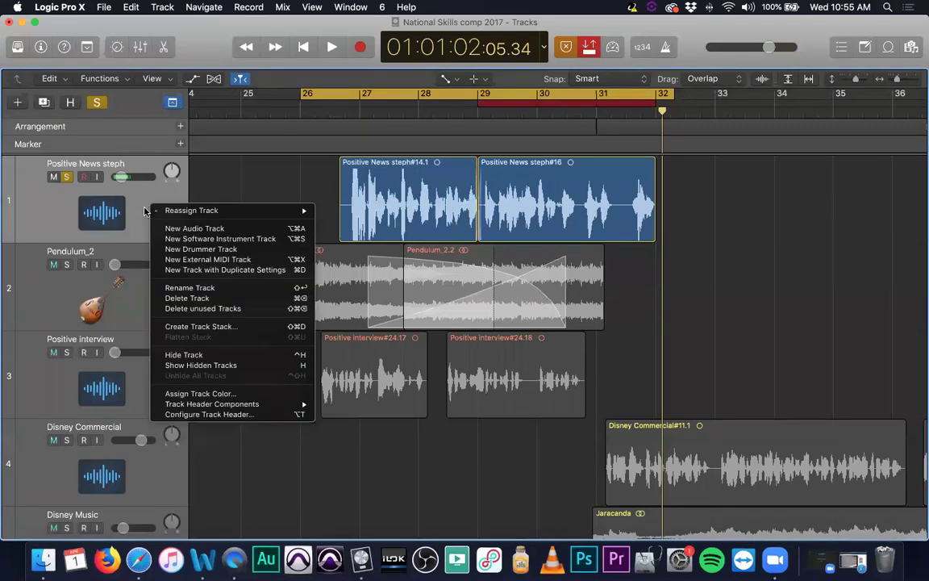
mouse_move(266, 404)
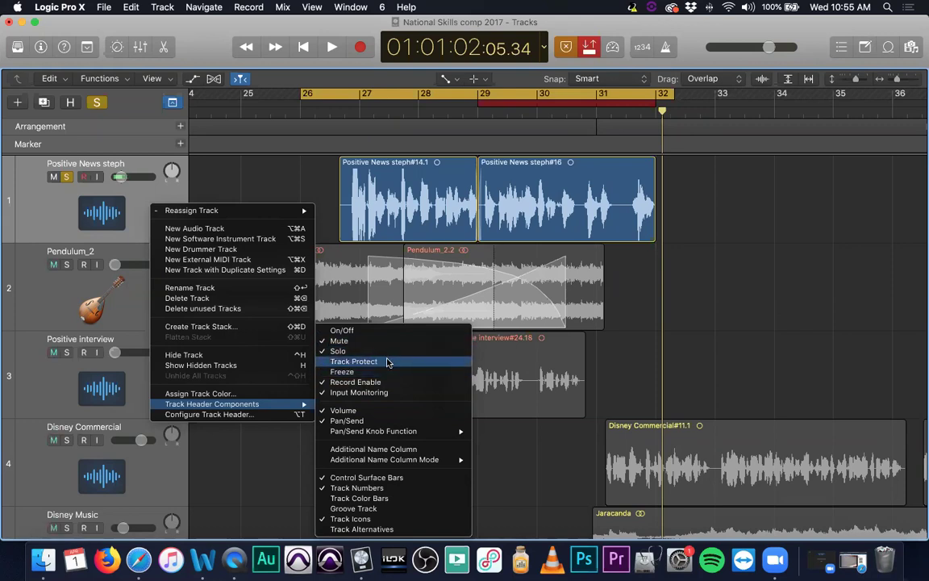
click(388, 362)
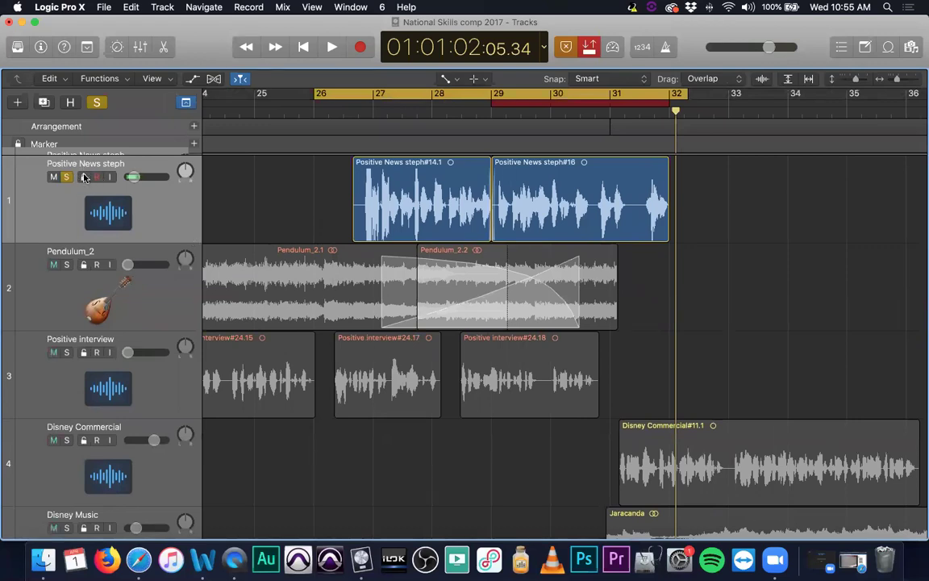
click(82, 178)
- Try to move and resize the first blue region on the protected Positive News voice track with the Pointer tool
key(t)
click(427, 209)
drag(428, 208, 261, 188)
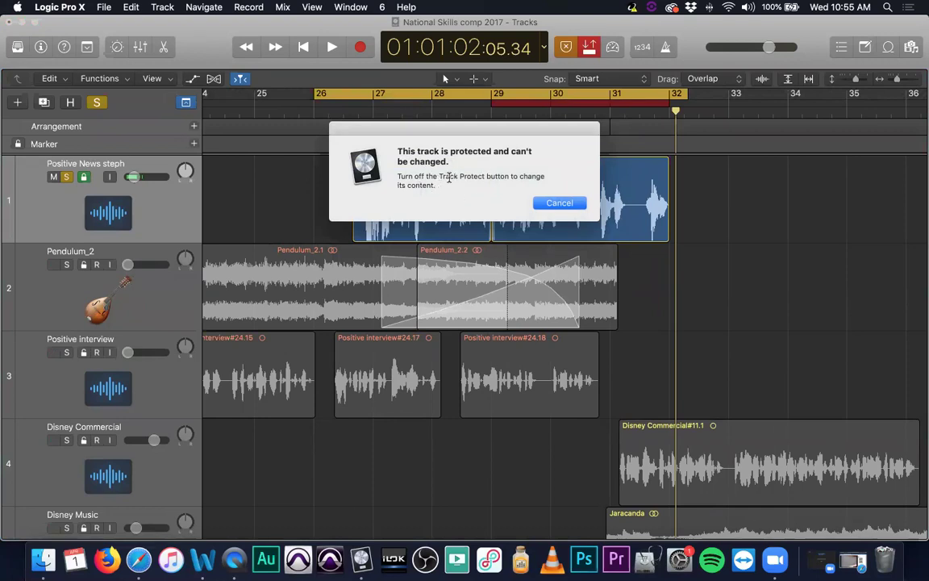
click(559, 203)
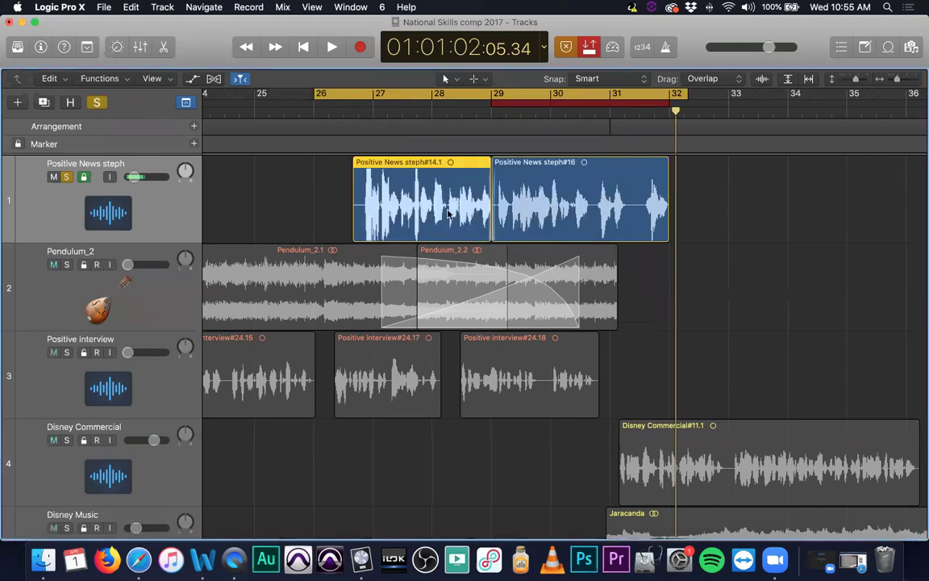
click(355, 210)
key(Return)
click(443, 191)
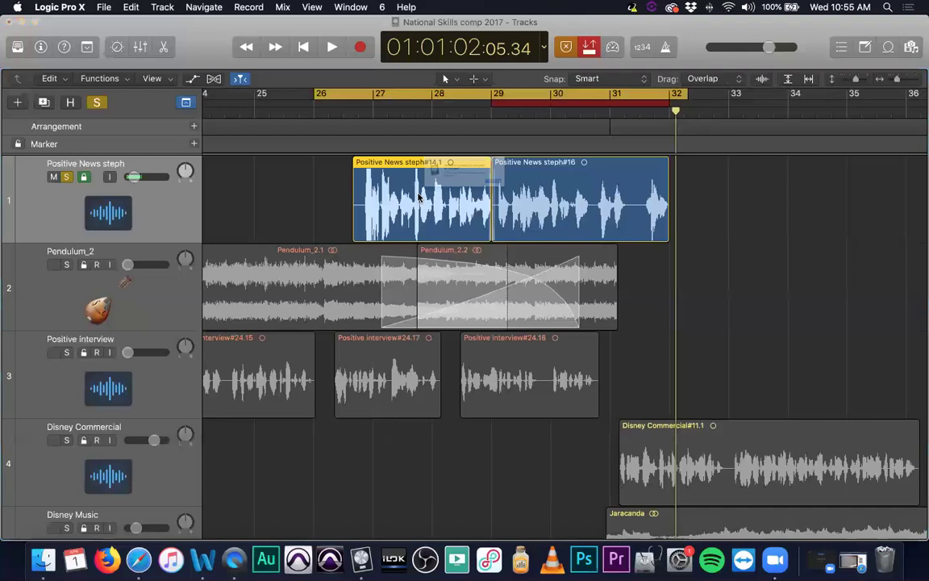
key(Return)
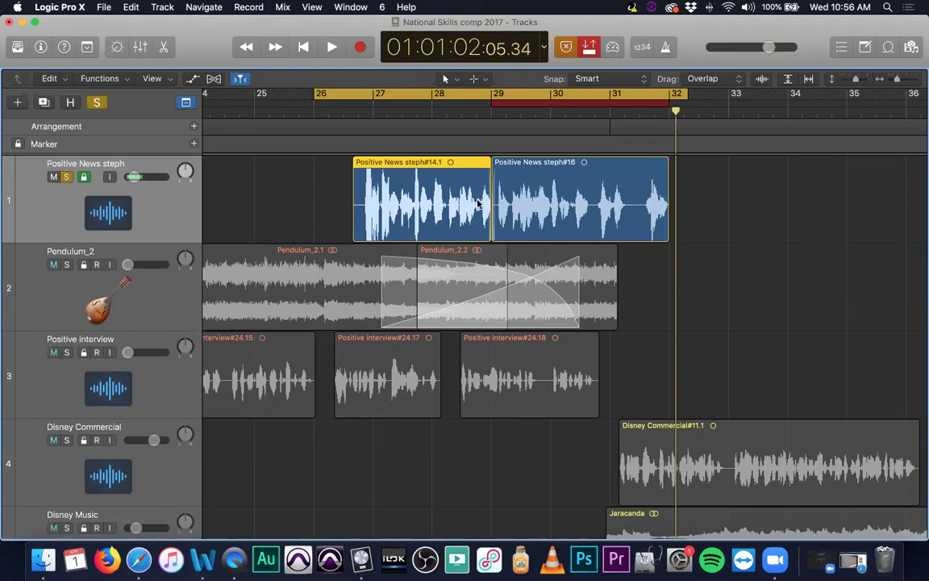
- Try to delete a selection of regions across the first three tracks, and turn off Track Protect on the Positive News voice track
drag(269, 171, 498, 466)
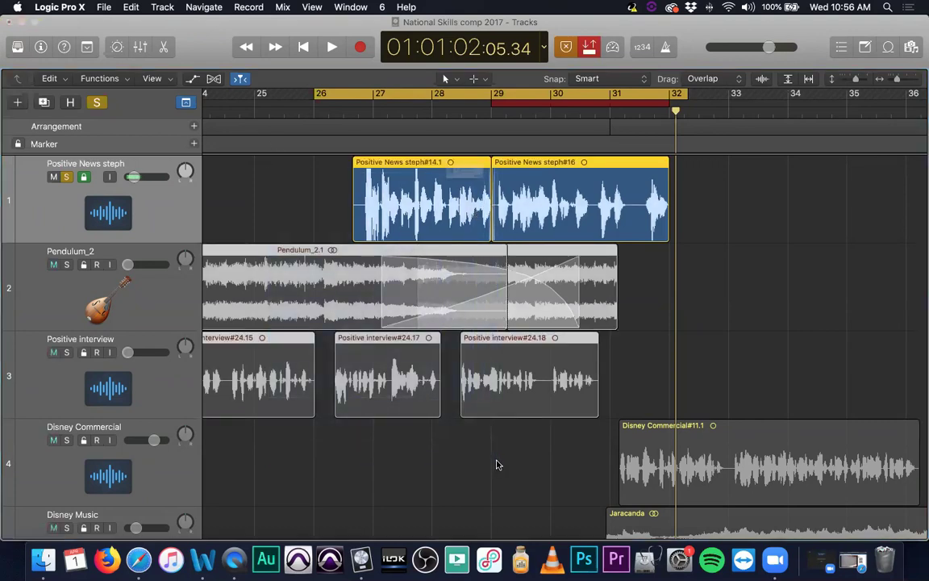
key(BackSpace)
click(564, 205)
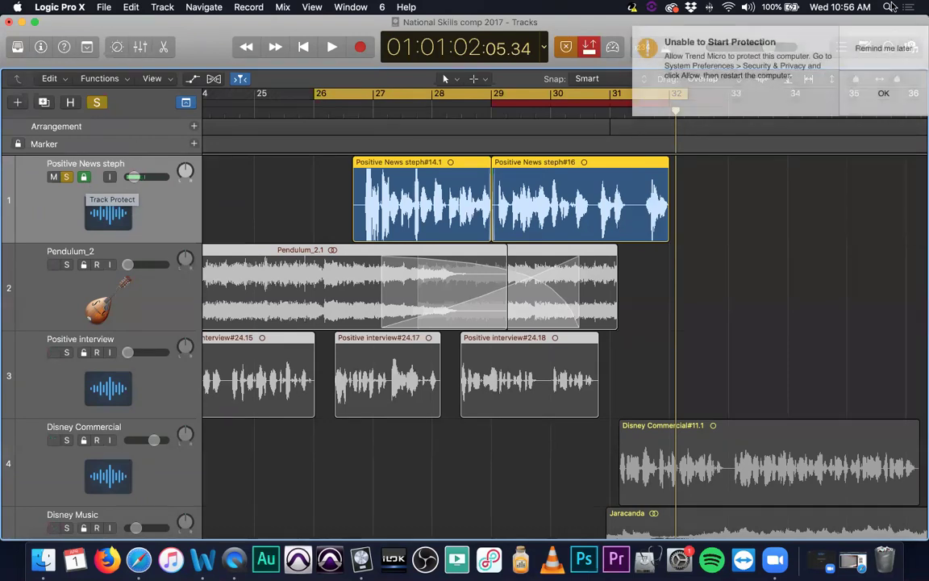
click(885, 48)
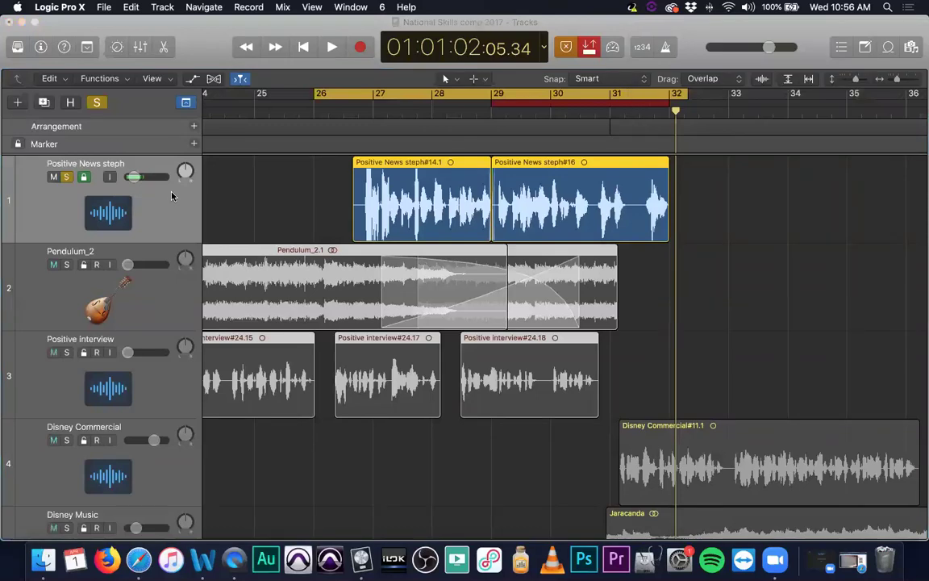
click(84, 177)
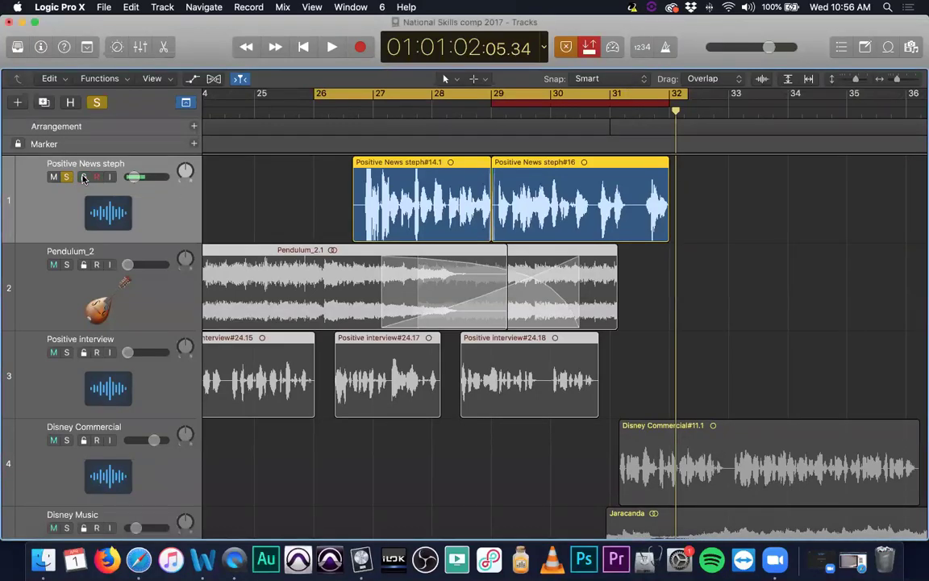
- Show the Freeze control in the track headers and turn on Freeze for the Positive News voice track
right_click(162, 202)
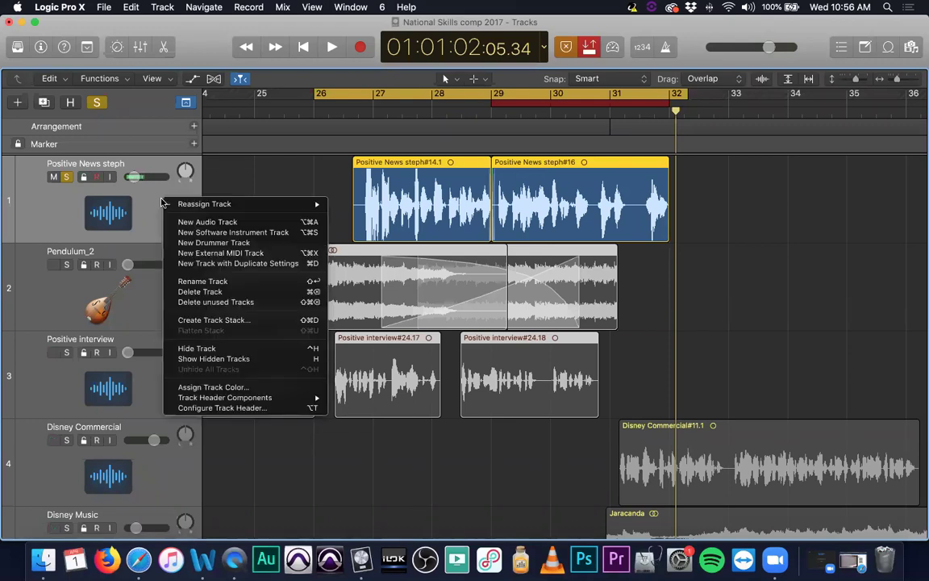
right_click(142, 198)
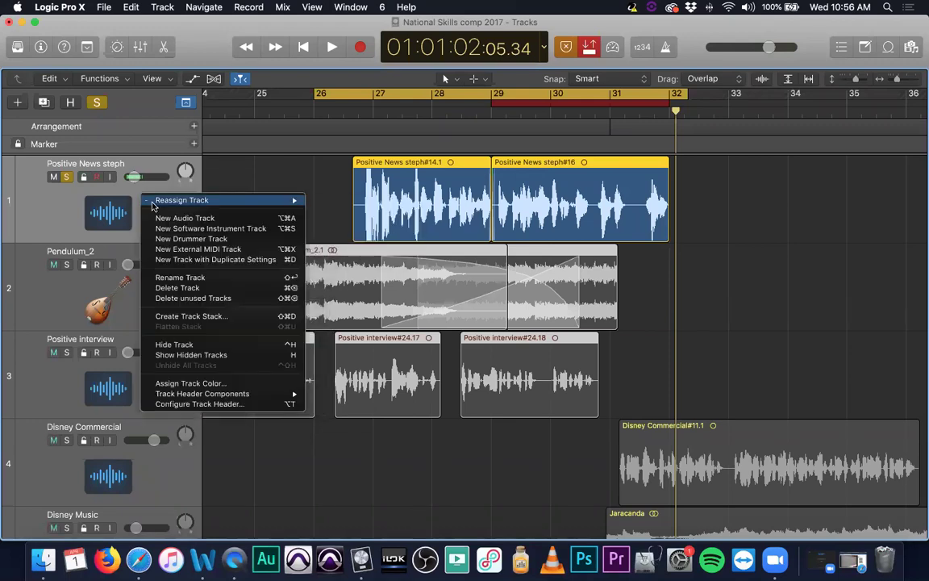
mouse_move(259, 394)
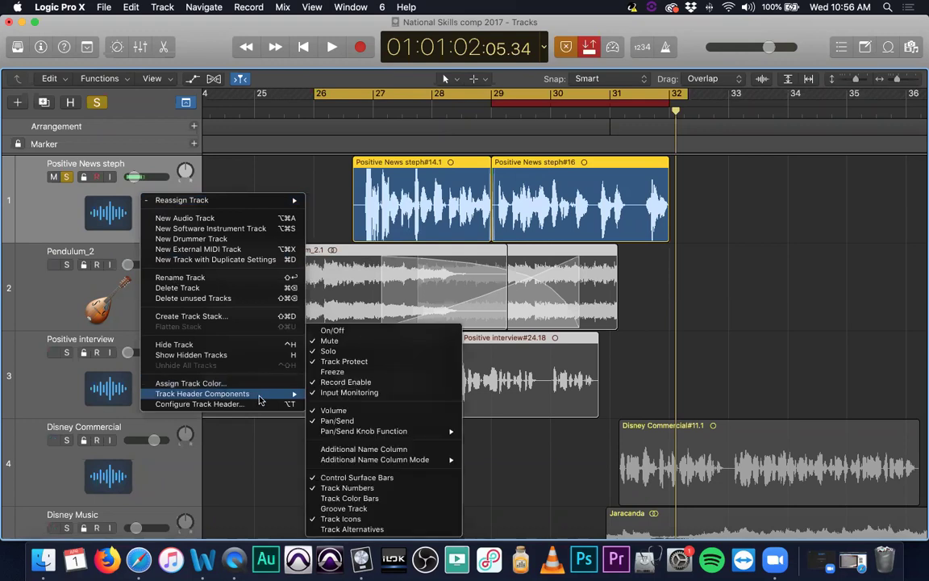
click(339, 371)
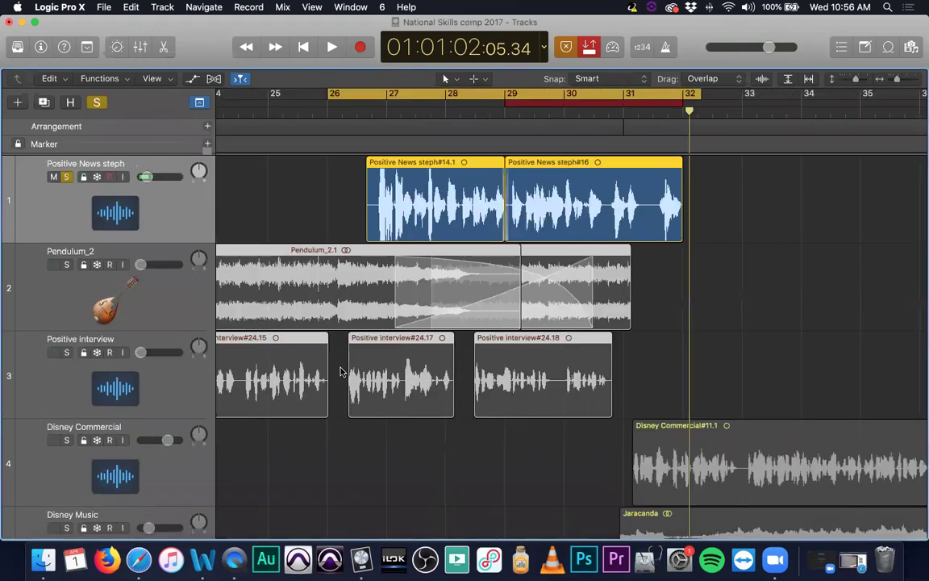
click(95, 178)
- Try to edit the first blue region on the frozen Positive News voice track, keeping the track frozen each time
drag(371, 192, 321, 192)
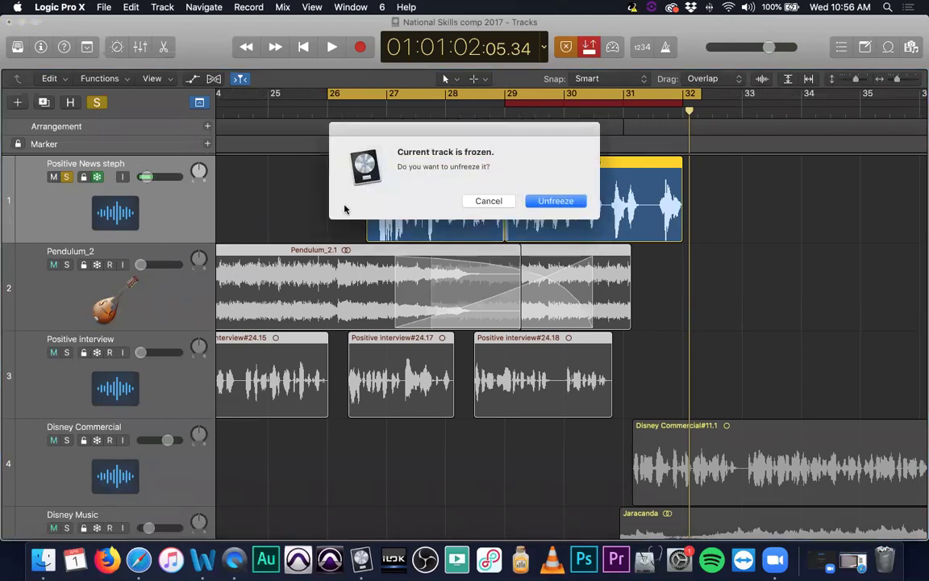
click(484, 201)
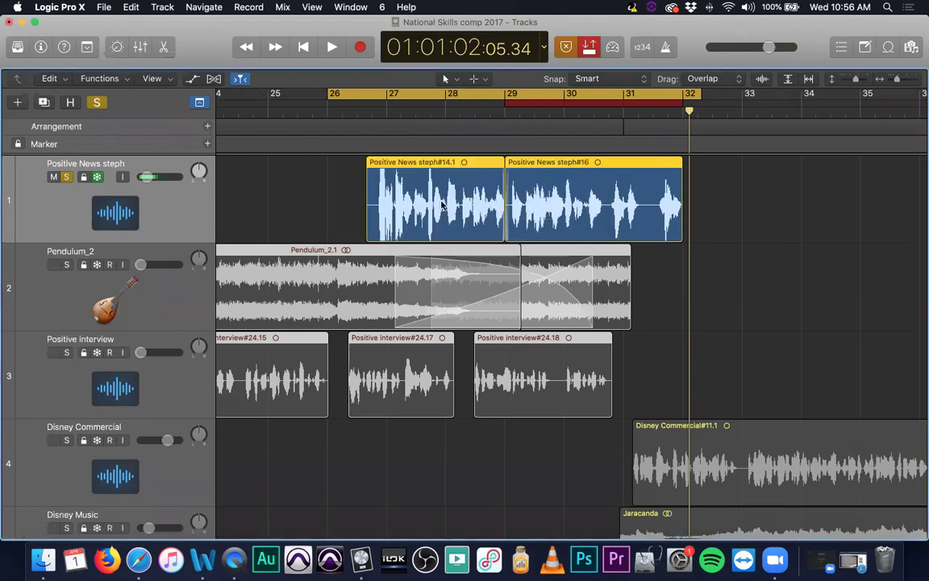
click(373, 226)
click(490, 202)
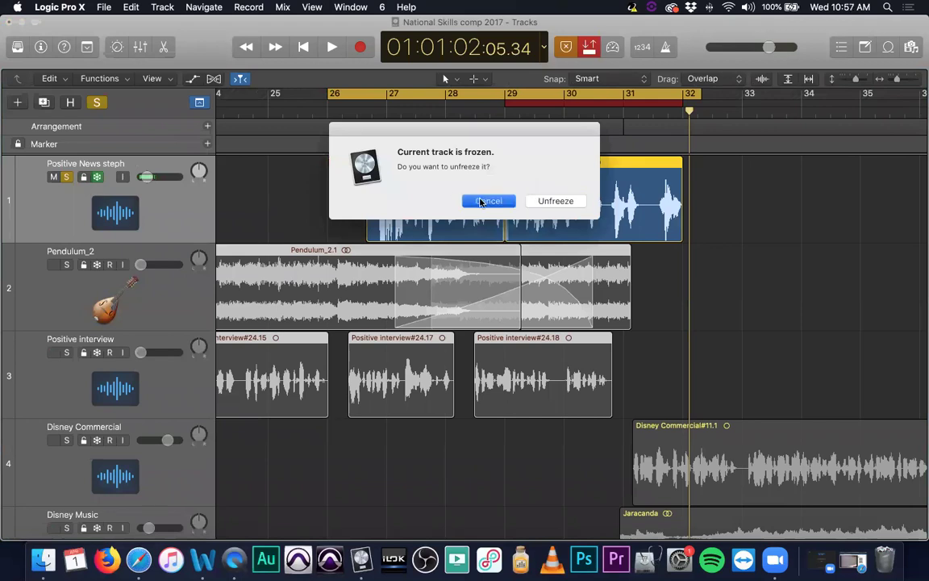
click(437, 165)
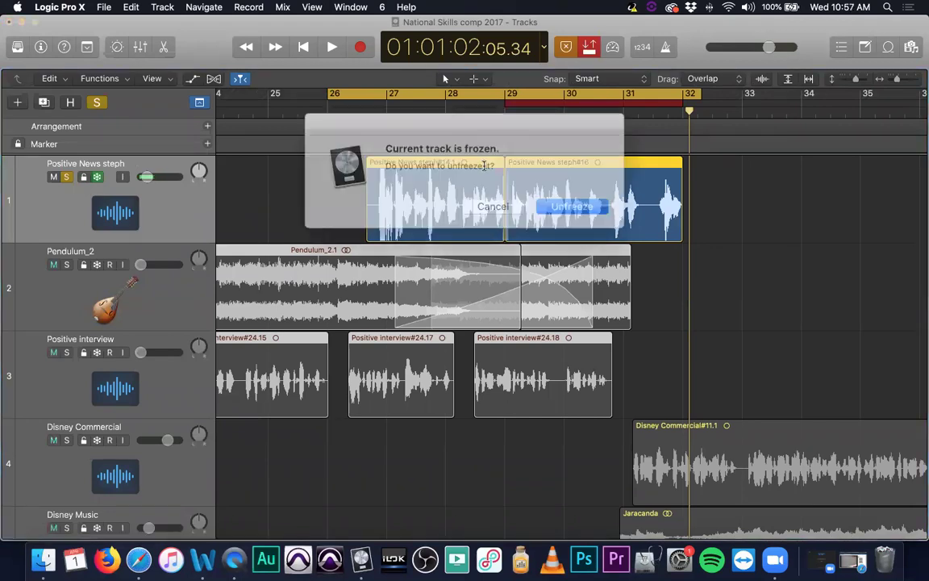
click(487, 202)
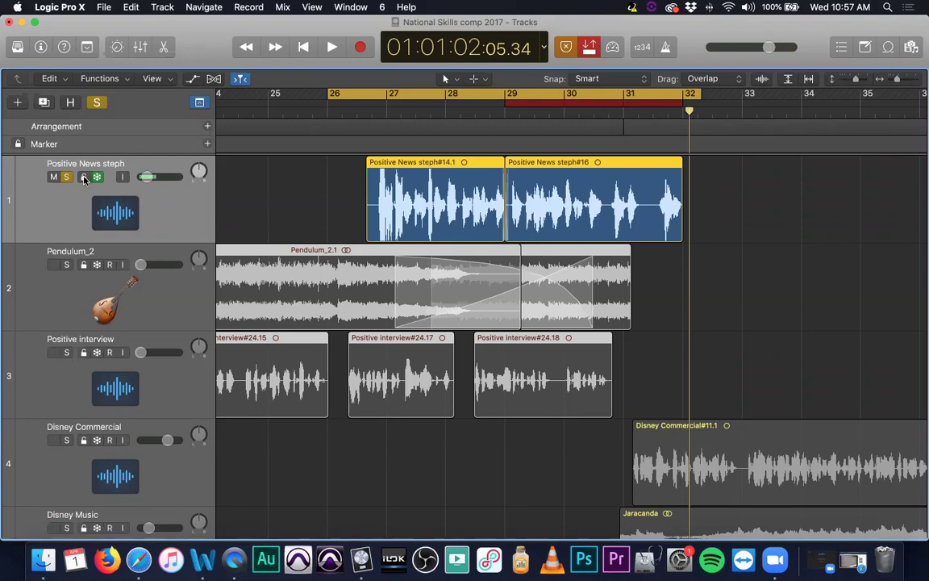
- Examine the regions on the Positive News voice track and the audio effects on its channel strip in the Mixer
ctrl+alt+click(331, 232)
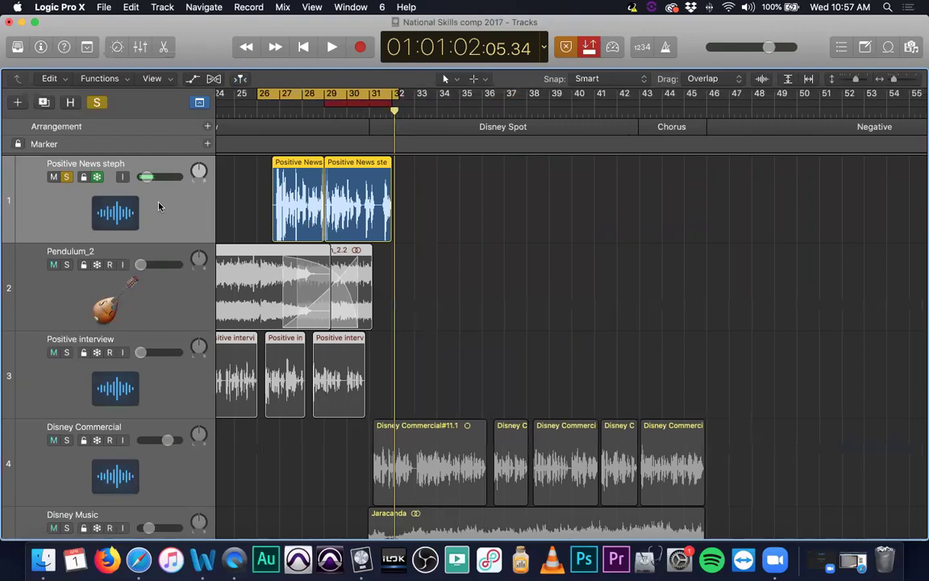
scroll(259, 208, left, 10)
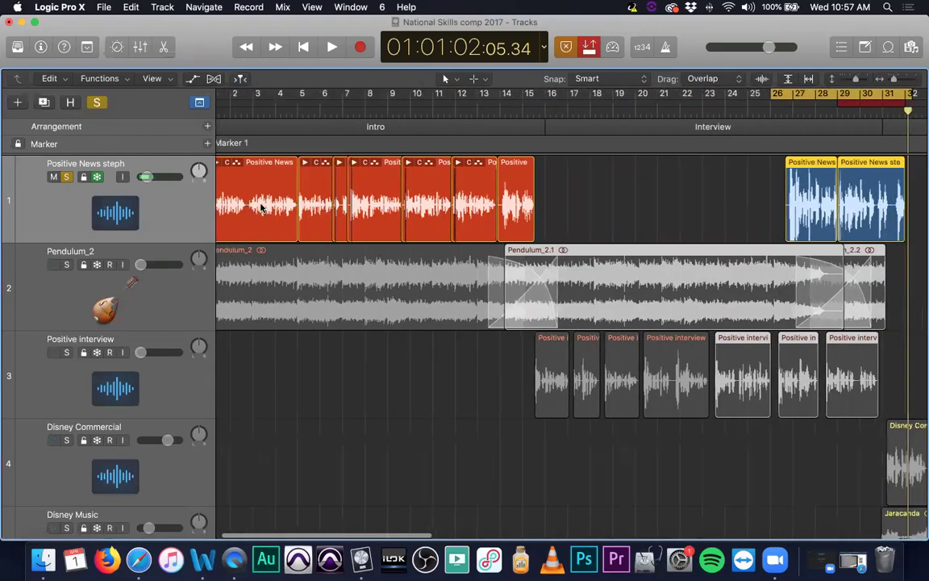
scroll(260, 208, right, 5)
scroll(259, 208, right, 3)
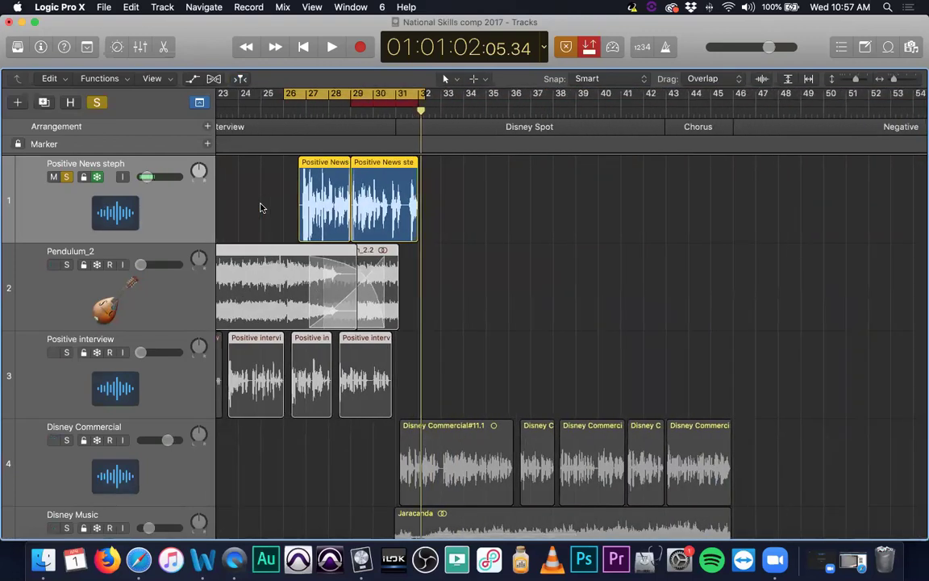
key(super+2)
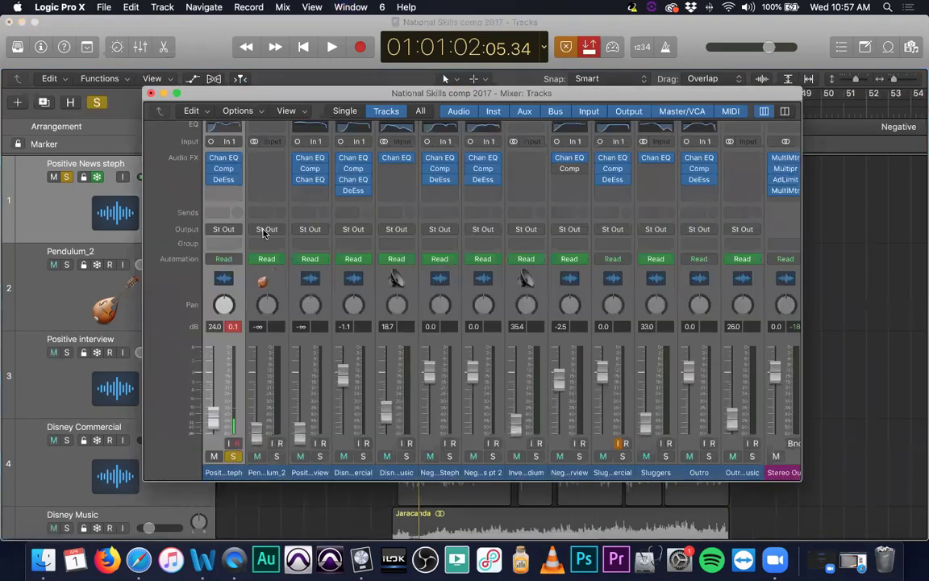
scroll(243, 223, up, 3)
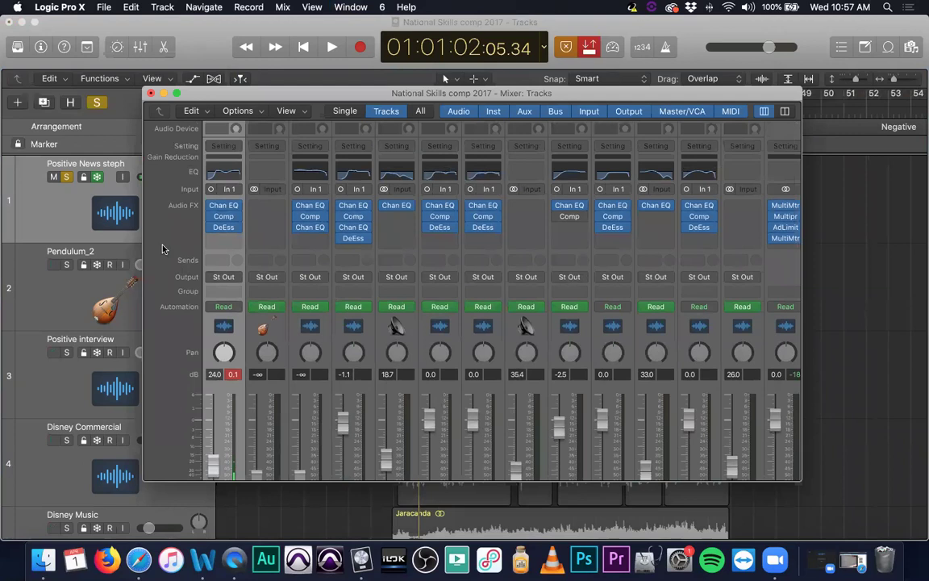
key(super+2)
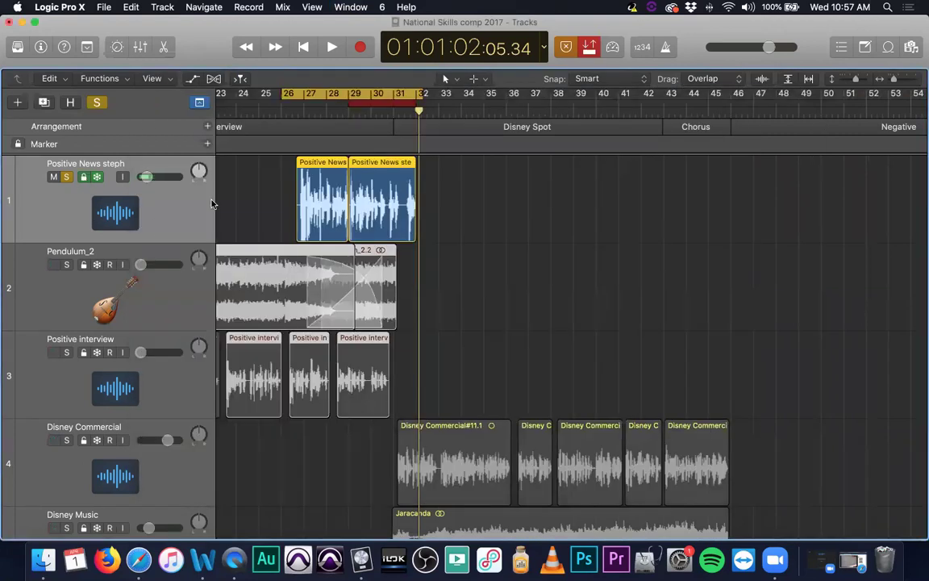
key(super+2)
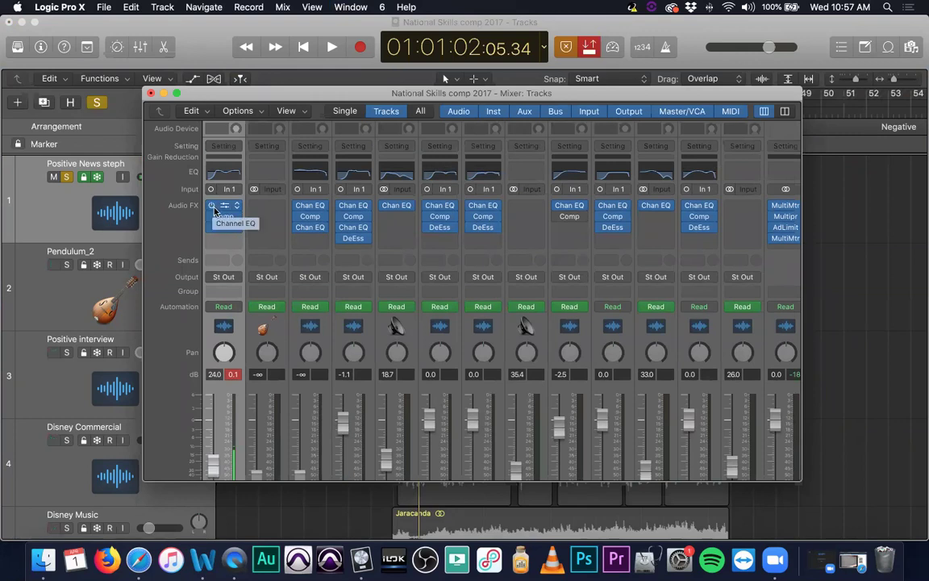
- Toggle Freeze on the Positive News voice track while checking its effects in the Mixer, and turn off both Freeze and Track Protect
click(96, 186)
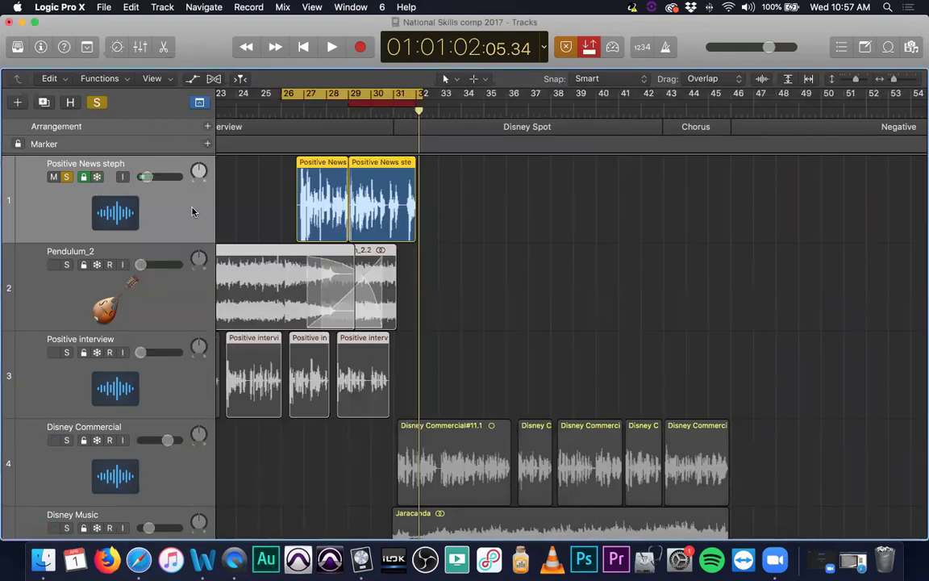
key(x)
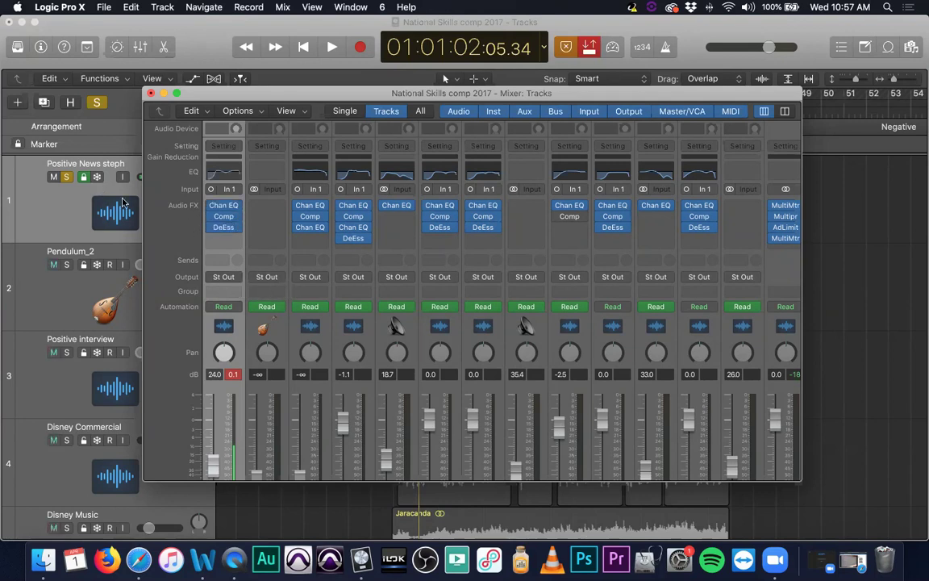
key(x)
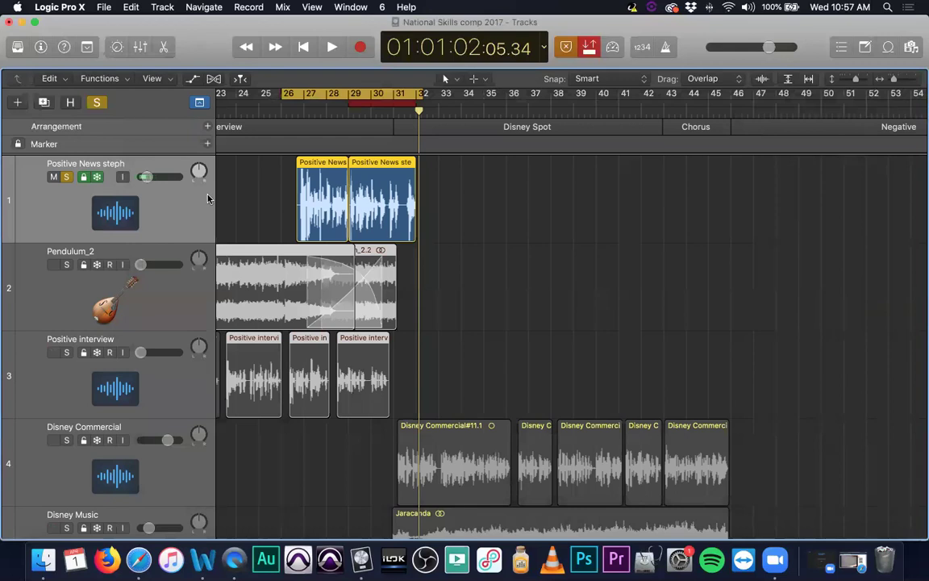
key(x)
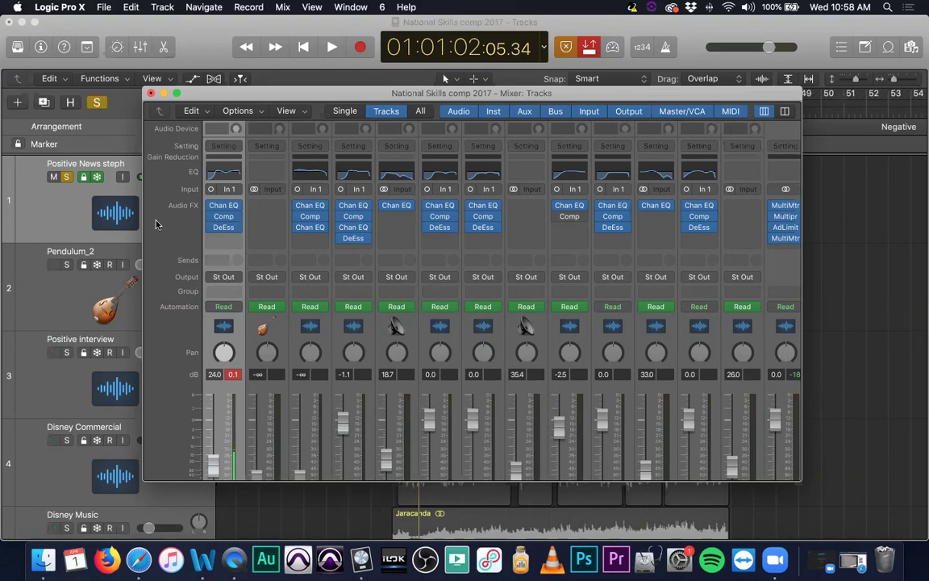
key(x)
click(85, 177)
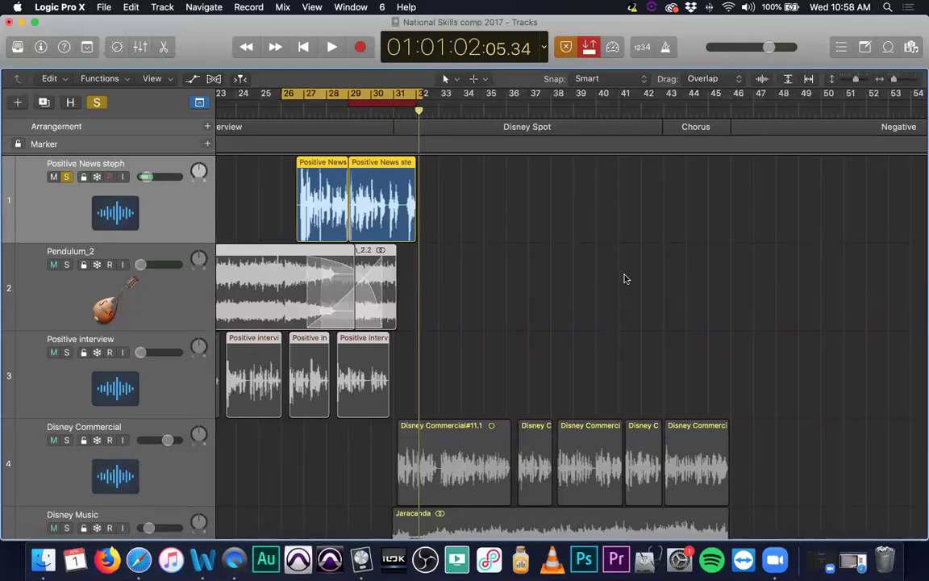
- Try to save the National Skills comp 2017 project
key(super+s)
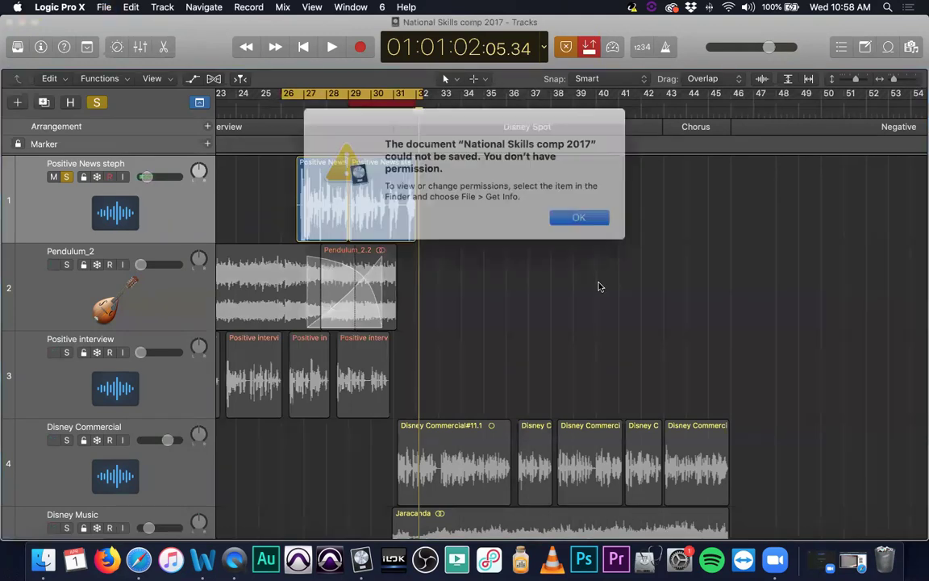
click(557, 213)
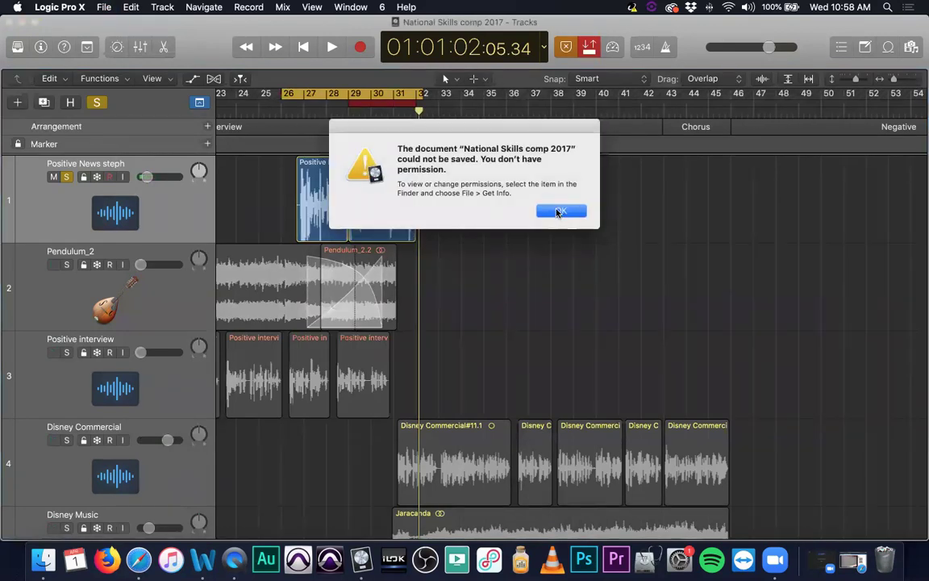
click(553, 213)
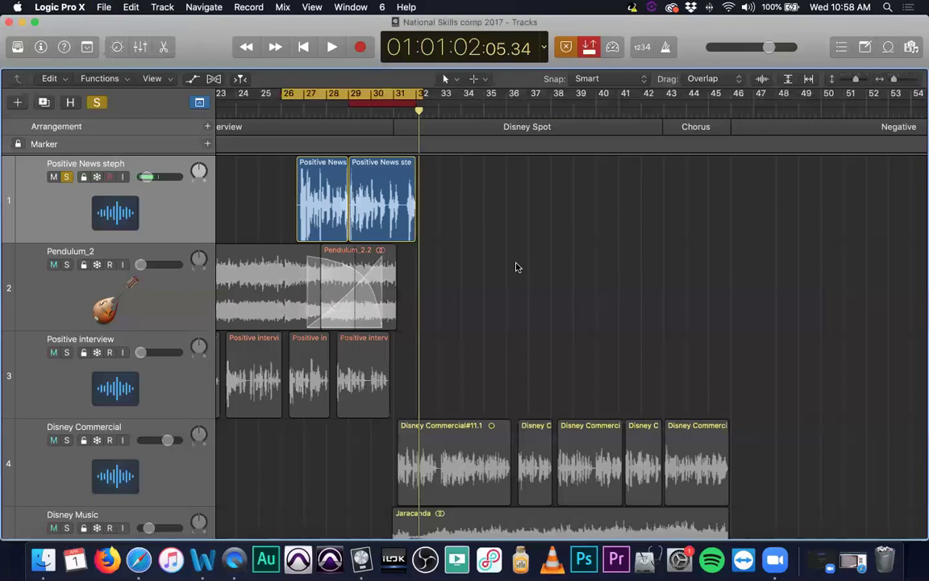